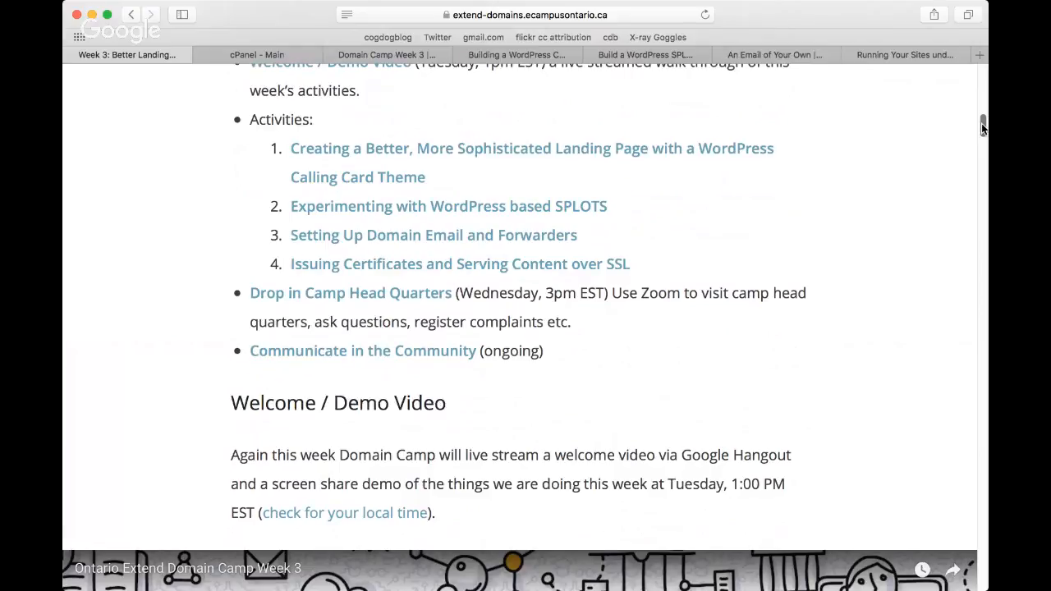
# Step: Open the Communicate in the Community link in a new tab, look over the Newbies Corner topics, and close that tab
pyautogui.moveTo(983, 127); pyautogui.dragTo(983, 131)
pyautogui.scroll(-2, 712, 168)
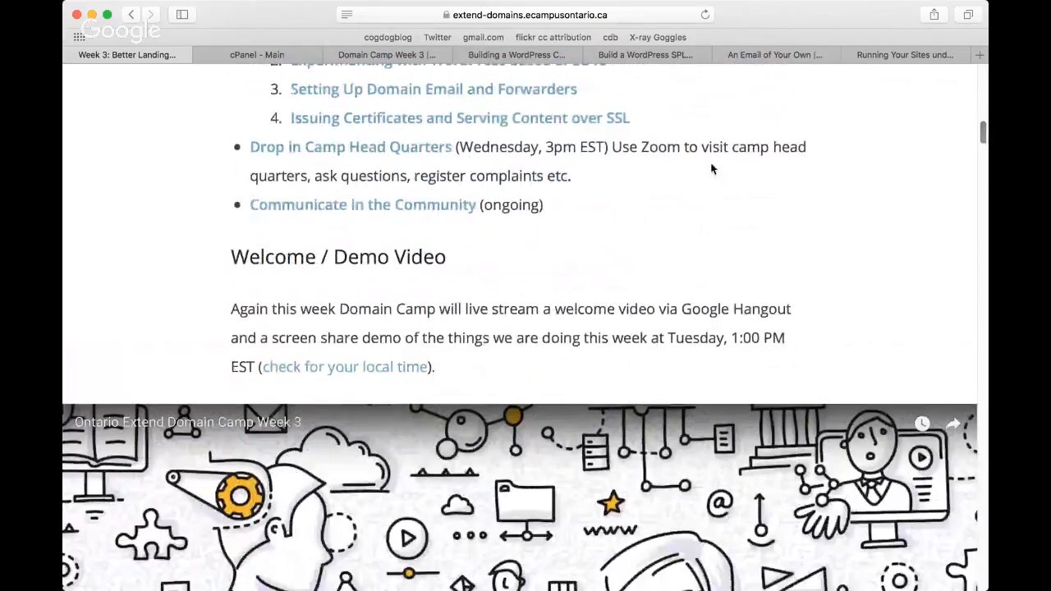
pyautogui.rightClick(427, 207)
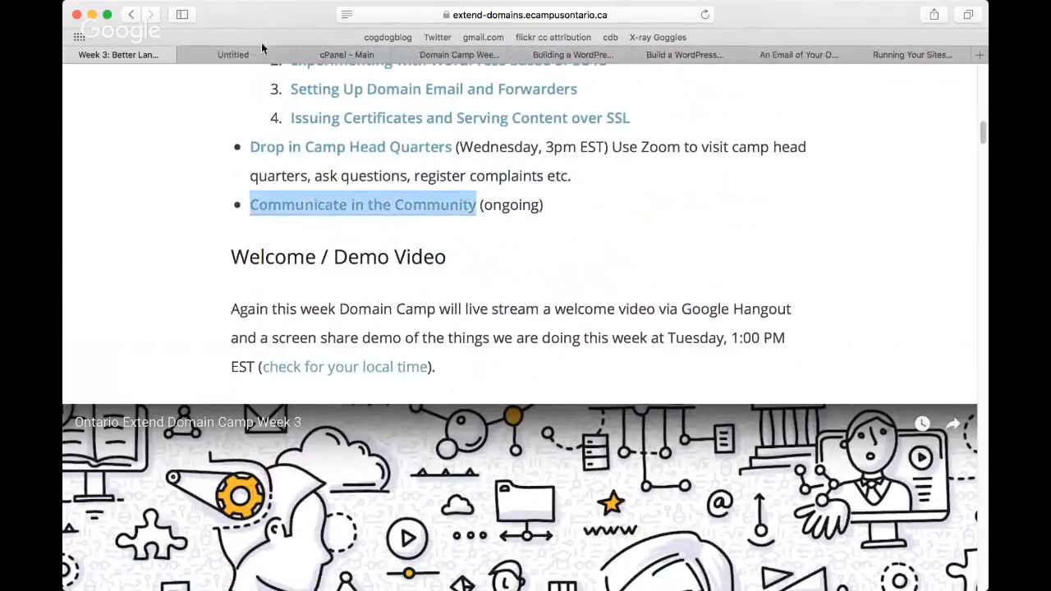
pyautogui.click(264, 55)
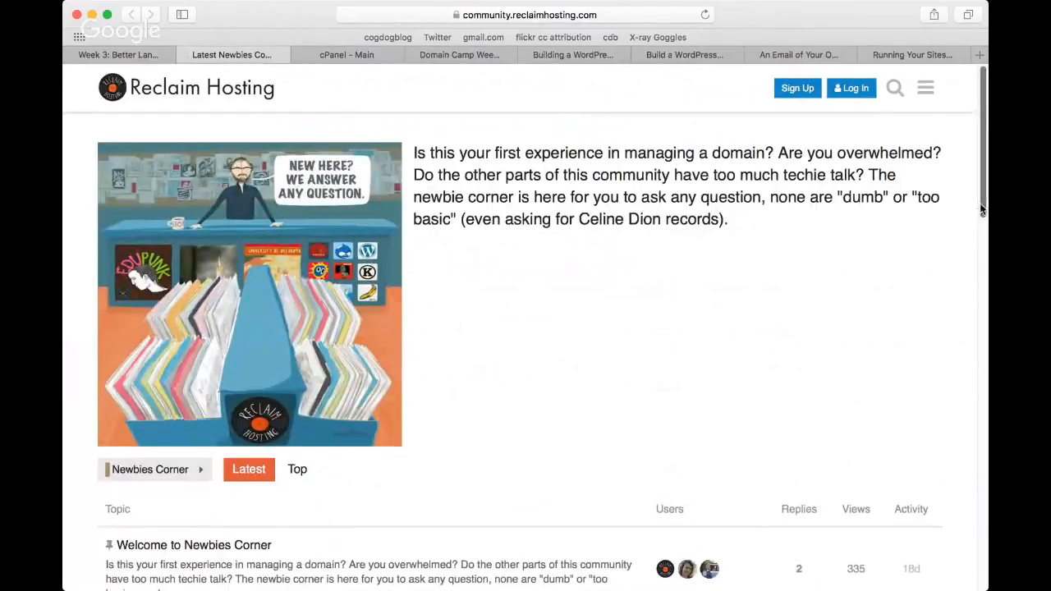
pyautogui.moveTo(981, 210); pyautogui.dragTo(981, 307)
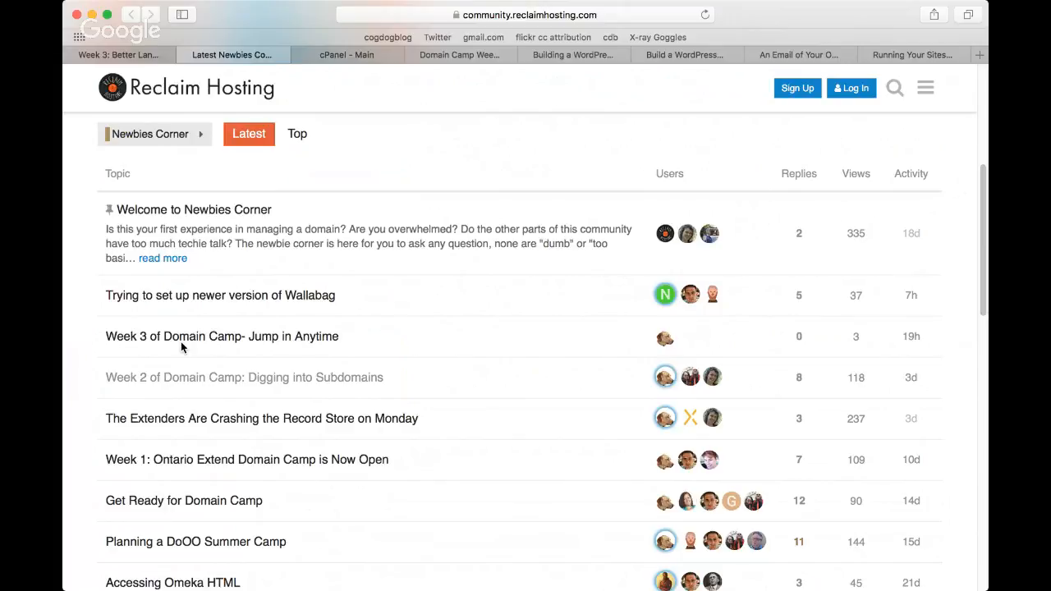
pyautogui.click(184, 55)
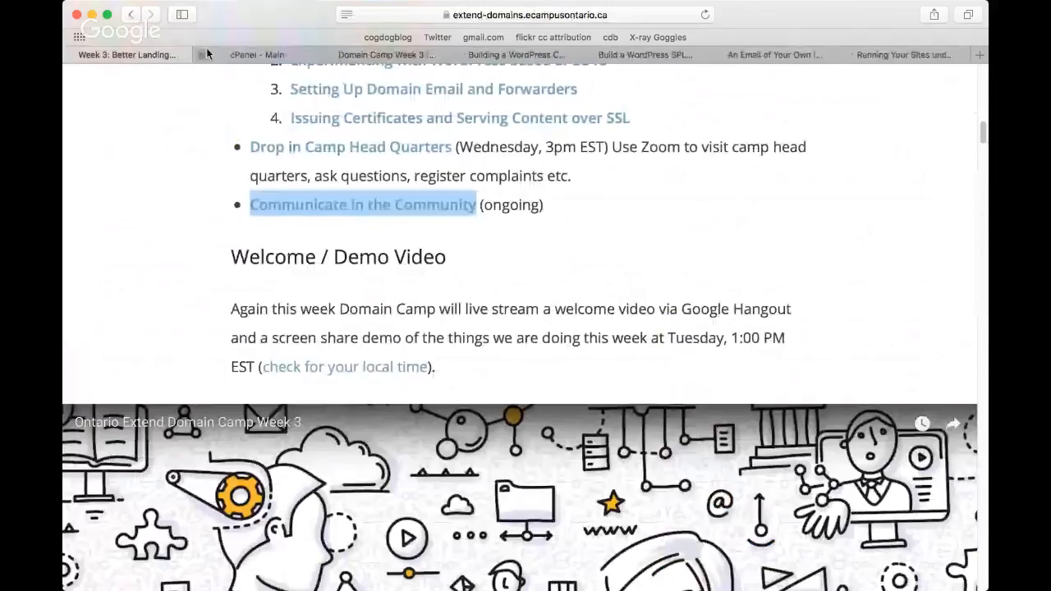
# Step: Look through the Domain Camp Week 3 activities in the Extend Activity Bank
pyautogui.click(381, 54)
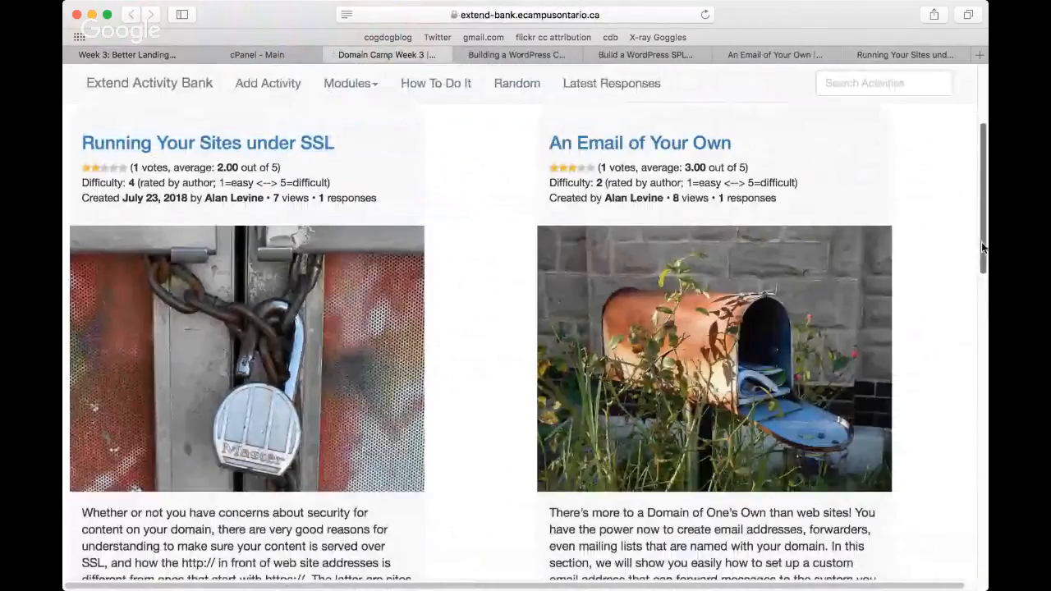
pyautogui.moveTo(982, 248); pyautogui.dragTo(982, 427)
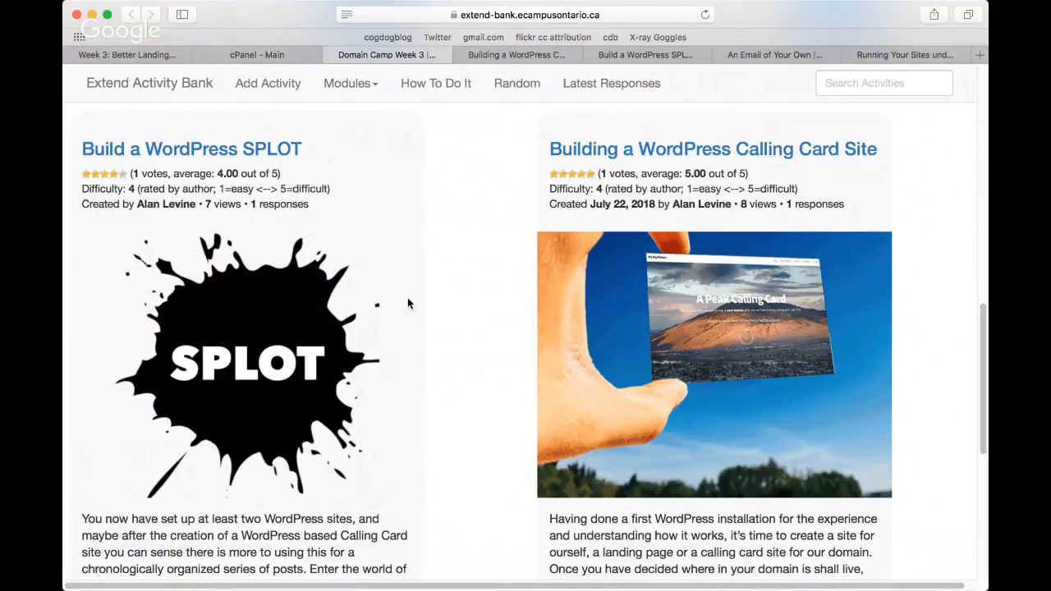
pyautogui.scroll(3, 482, 304)
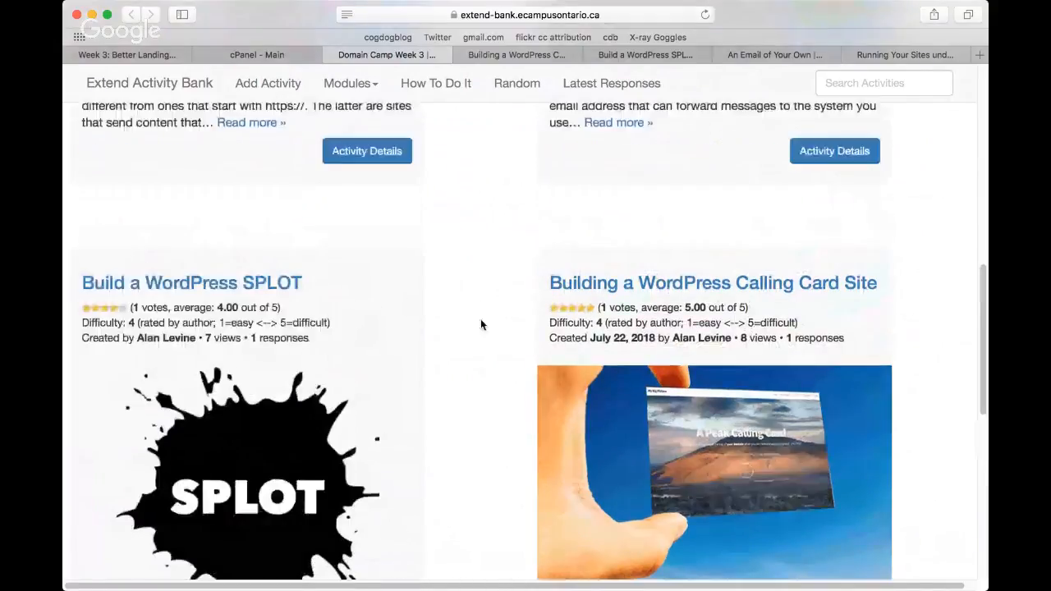
pyautogui.scroll(3, 481, 325)
pyautogui.scroll(9, 481, 326)
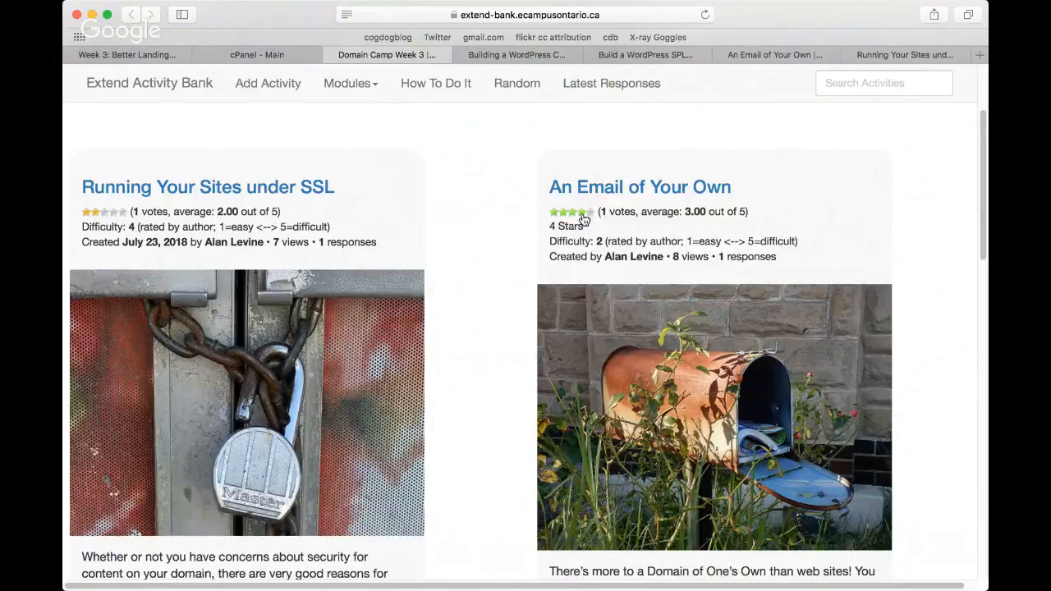
# Step: Try to rate An Email of Your Own 4 stars and Running Your Sites under SSL 3 stars
pyautogui.click(582, 215)
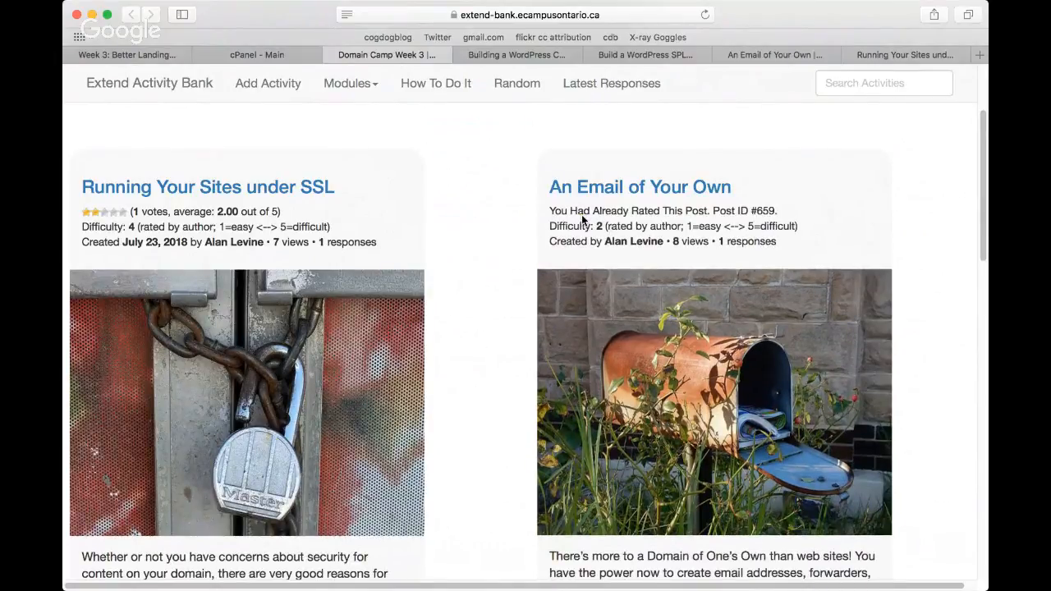
pyautogui.click(105, 213)
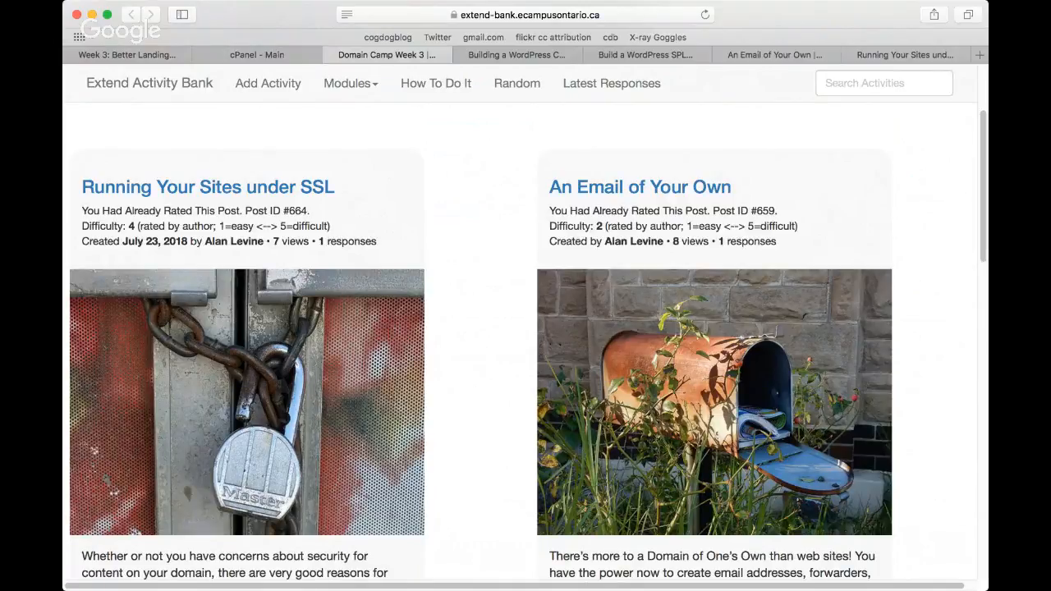
# Step: Read the Building a WordPress Calling Card Site activity from its introduction through to the list of themes
pyautogui.click(524, 56)
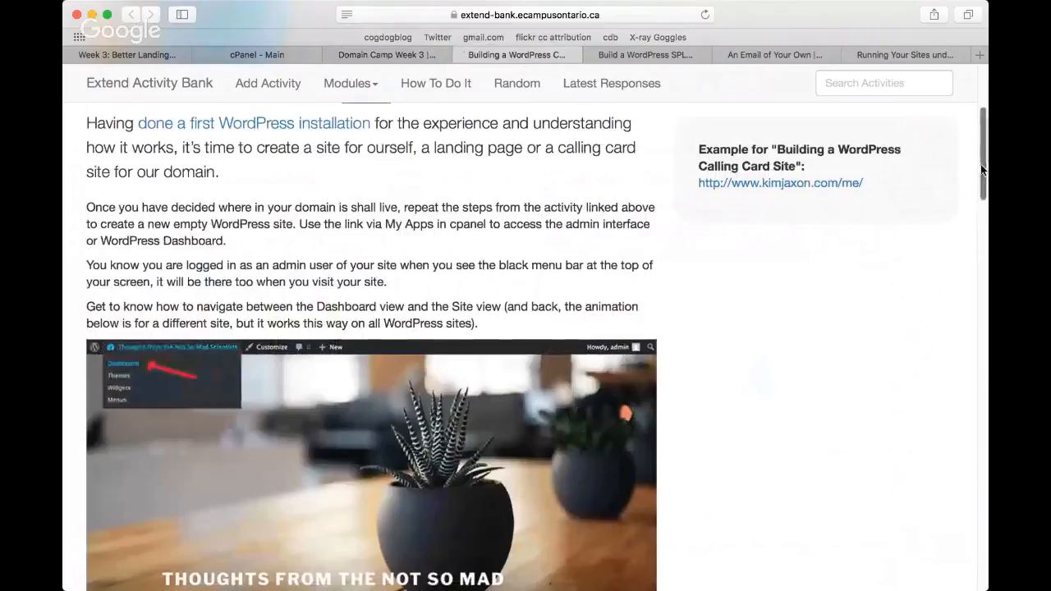
pyautogui.moveTo(980, 164); pyautogui.dragTo(983, 113)
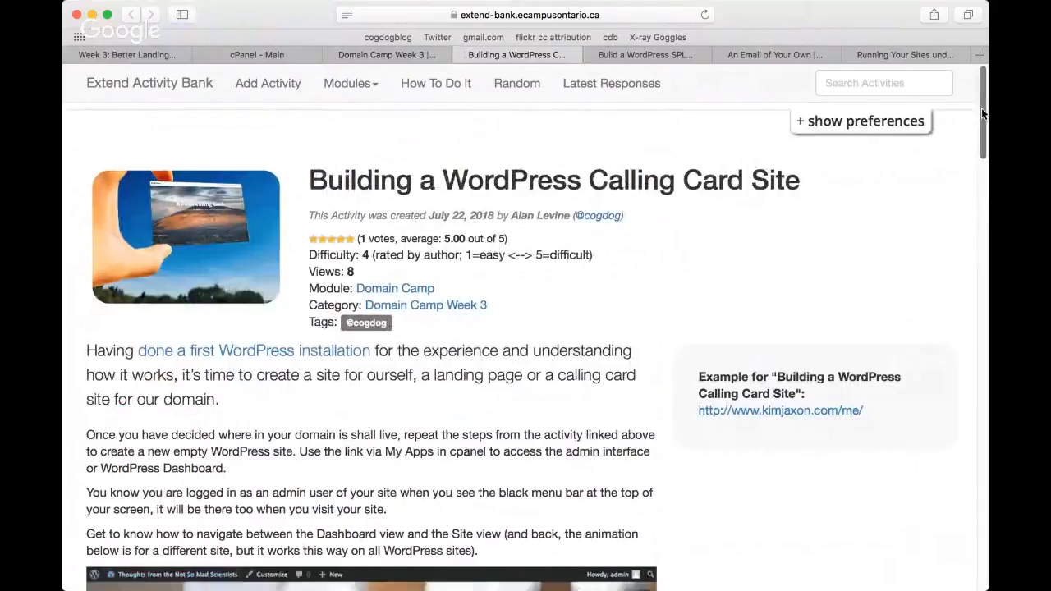
pyautogui.scroll(-3, 986, 134)
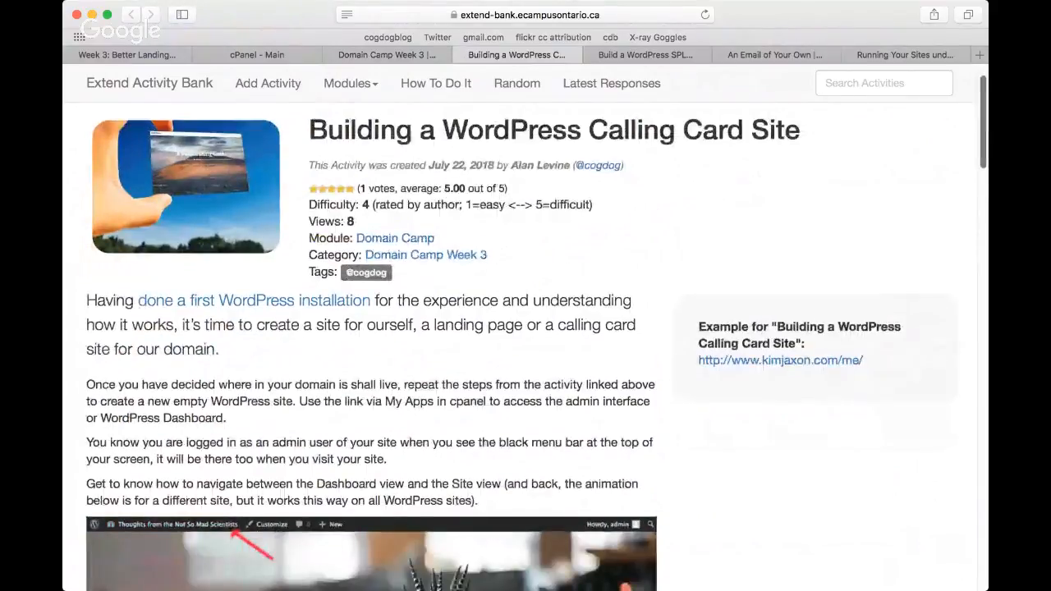
pyautogui.scroll(-5, 986, 140)
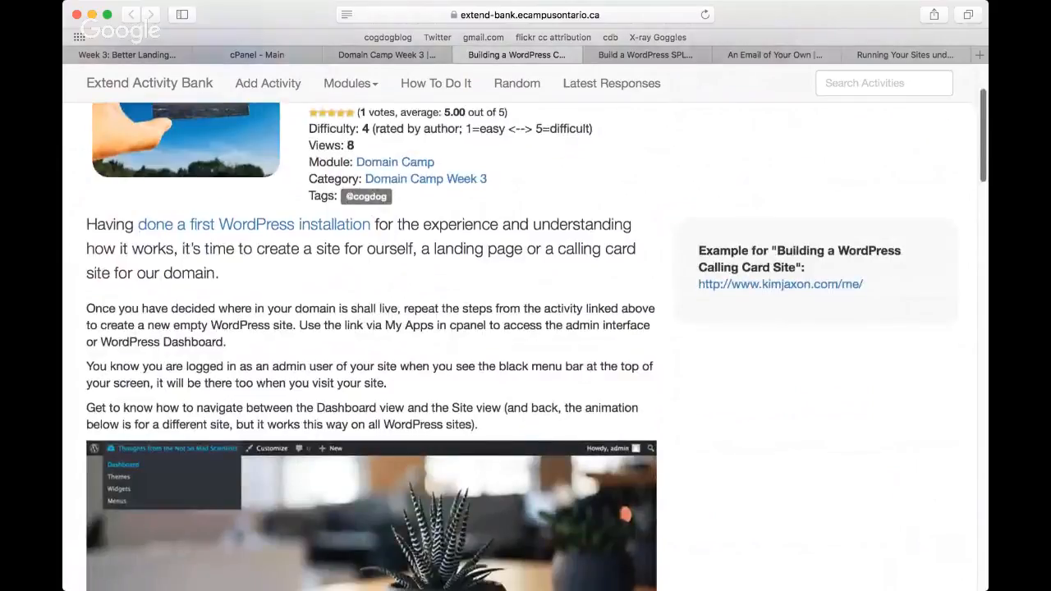
pyautogui.scroll(-2, 525, 345)
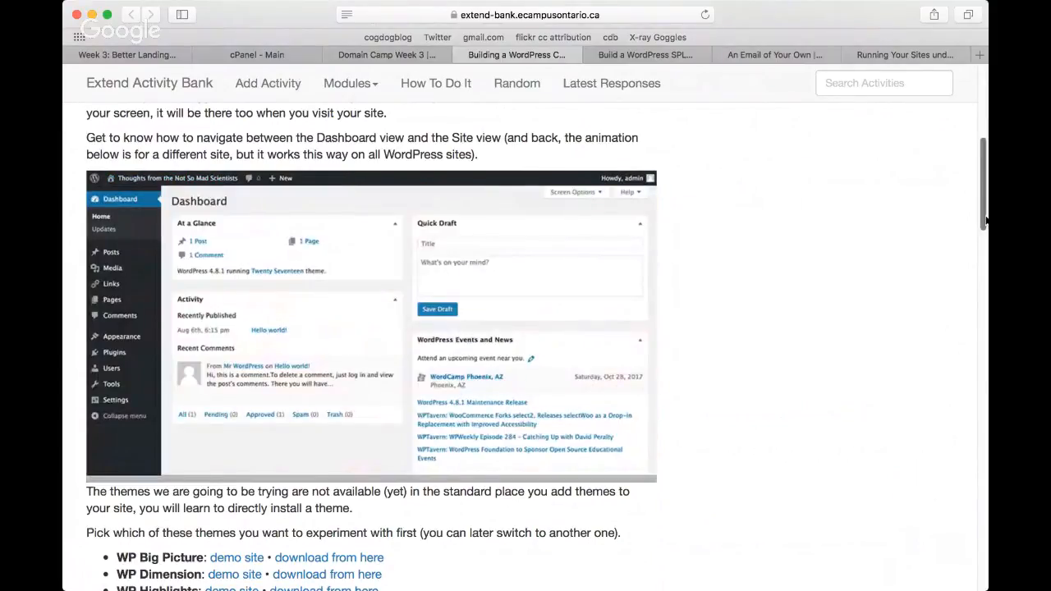
pyautogui.moveTo(986, 220); pyautogui.dragTo(984, 275)
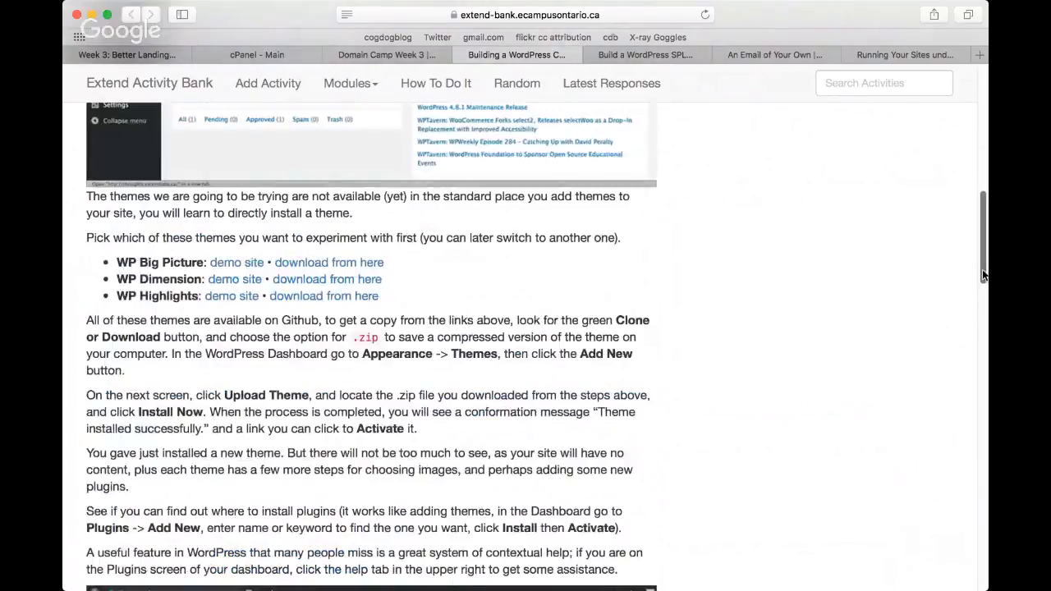
# Step: Open the WP Big Picture demo site in a new tab and go through its page sections, including Colors
pyautogui.click(247, 264)
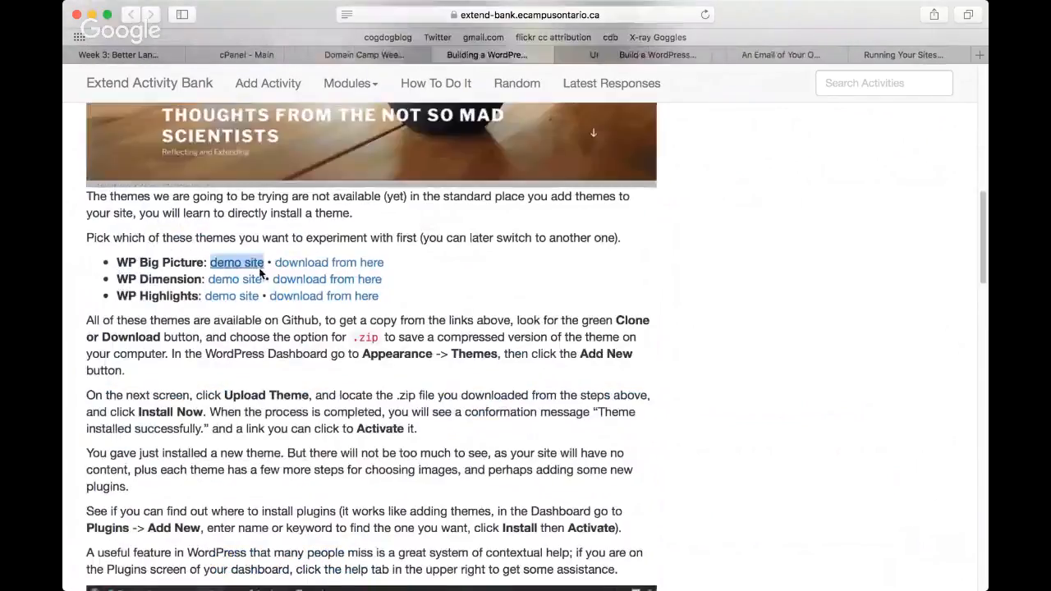
pyautogui.click(584, 55)
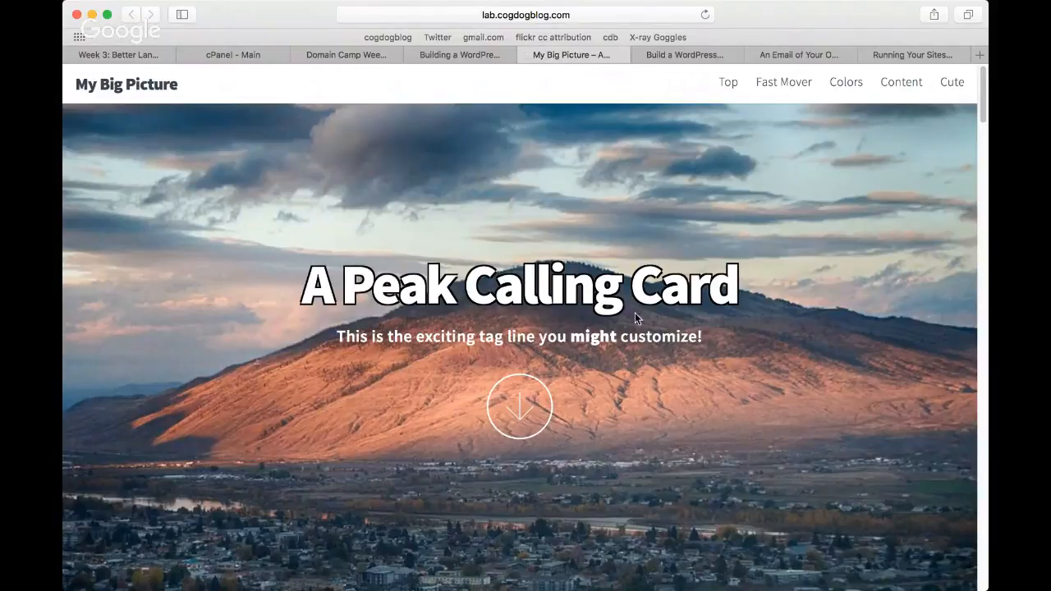
pyautogui.click(519, 407)
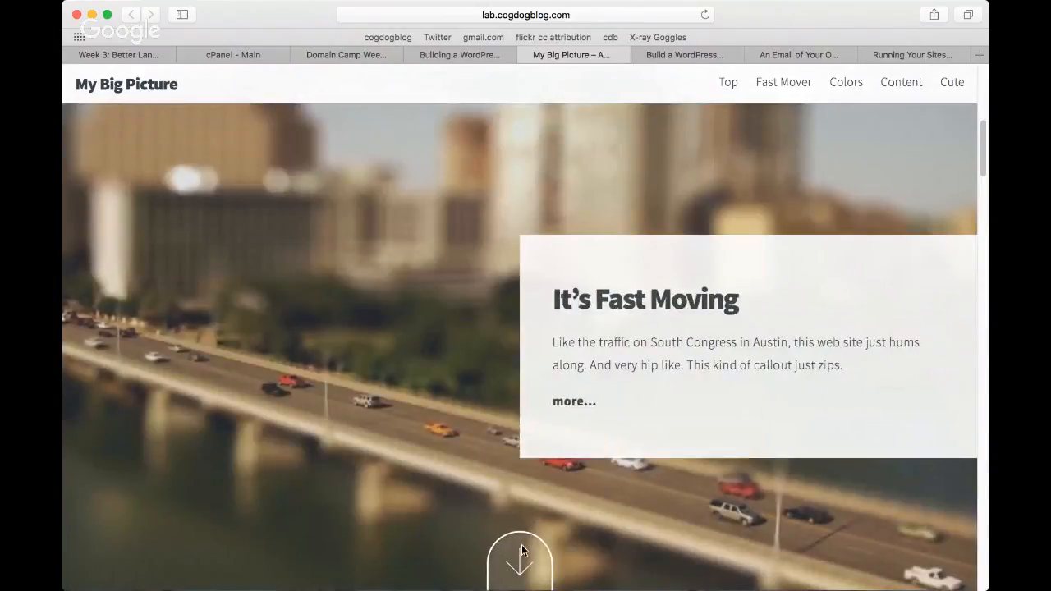
pyautogui.click(522, 550)
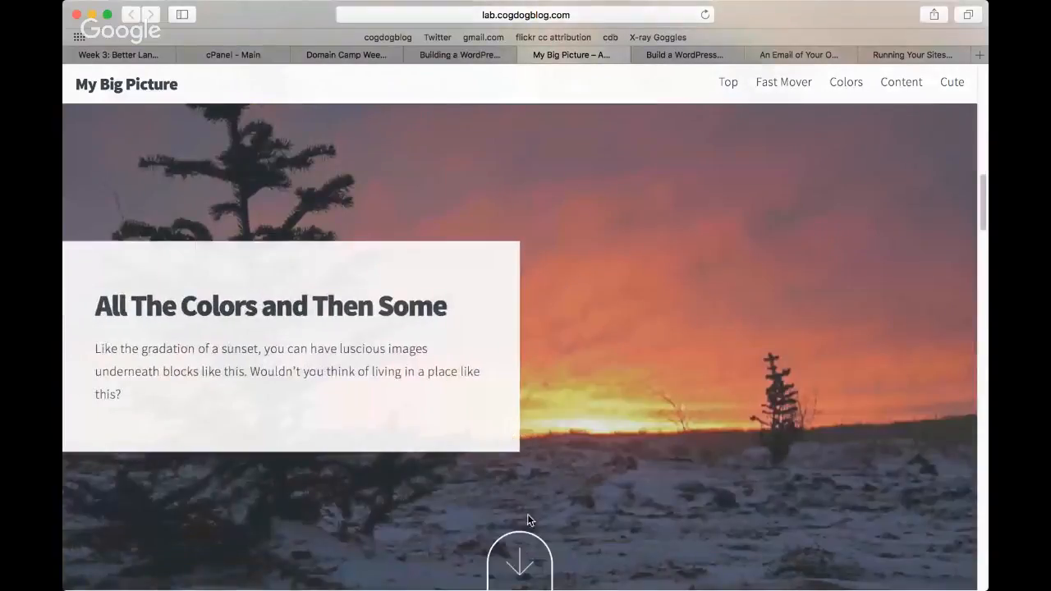
pyautogui.click(524, 546)
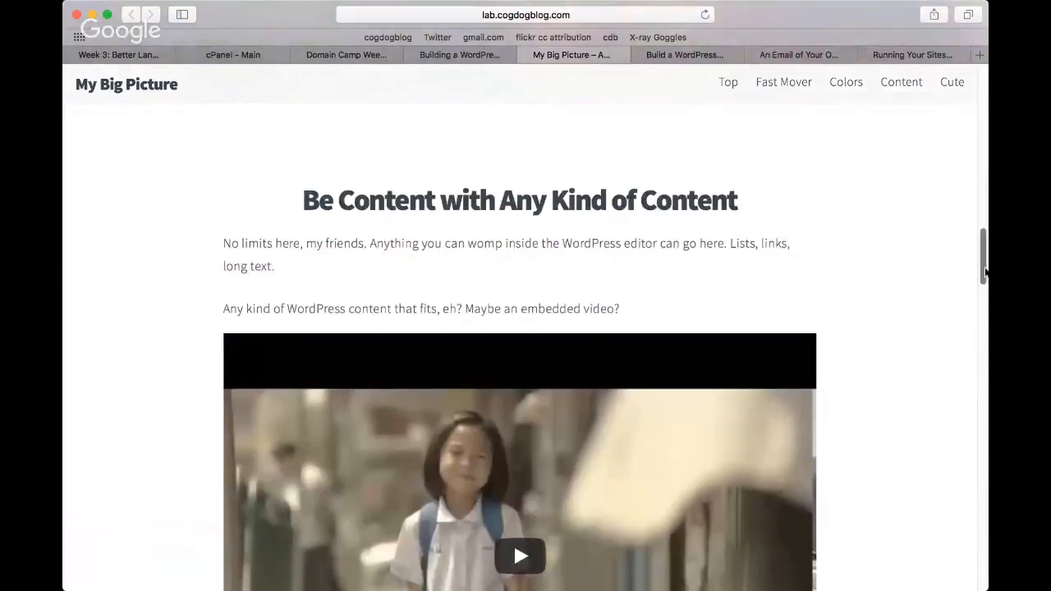
pyautogui.moveTo(985, 273); pyautogui.dragTo(966, 93)
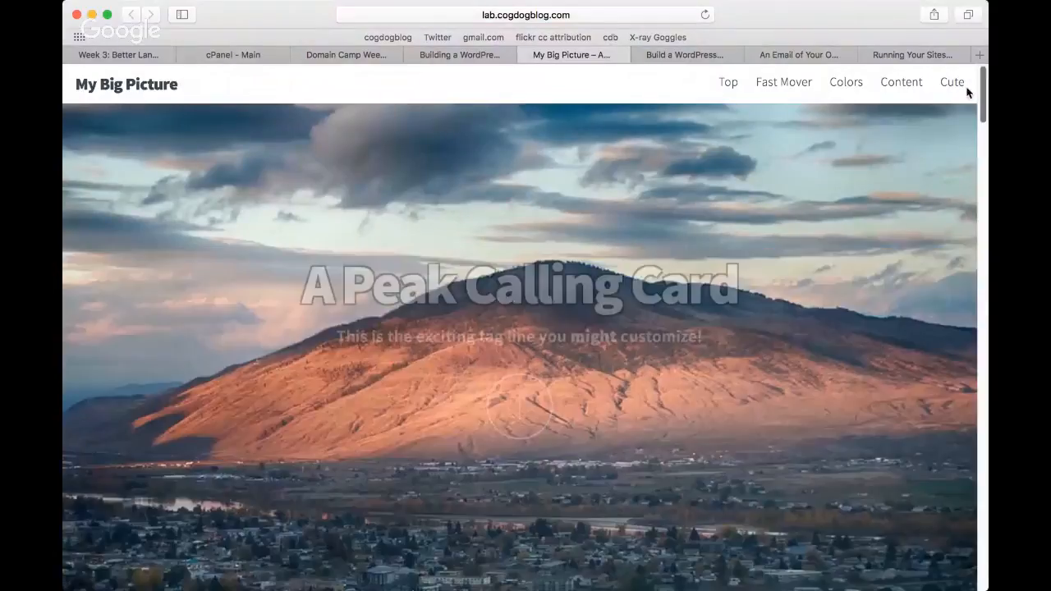
pyautogui.click(846, 82)
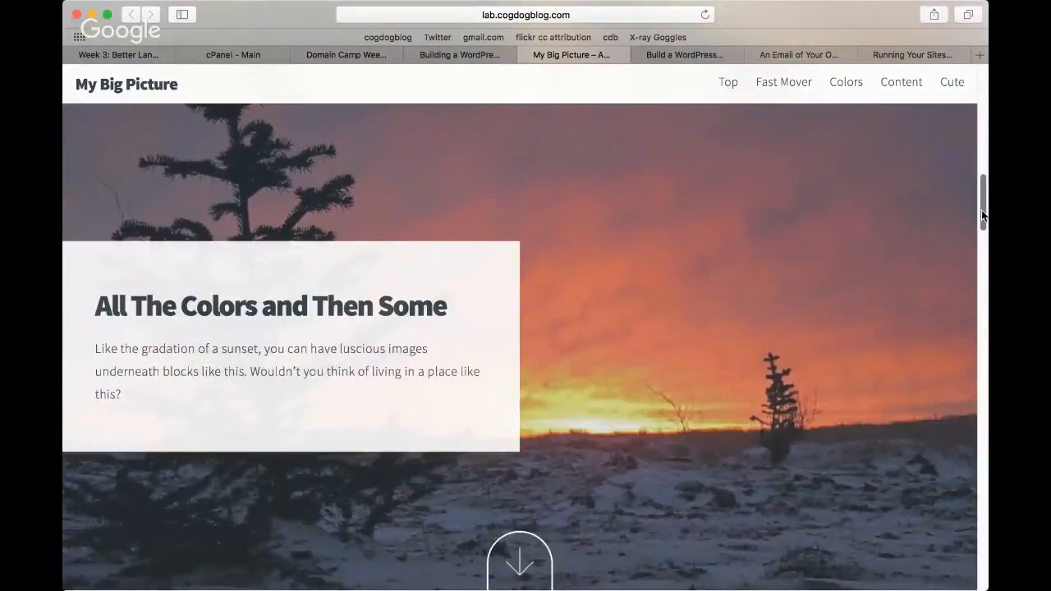
# Step: View the full post behind the It's Fast Moving section, return to the demo's front page, and close the demo tab
pyautogui.moveTo(982, 212); pyautogui.dragTo(984, 147)
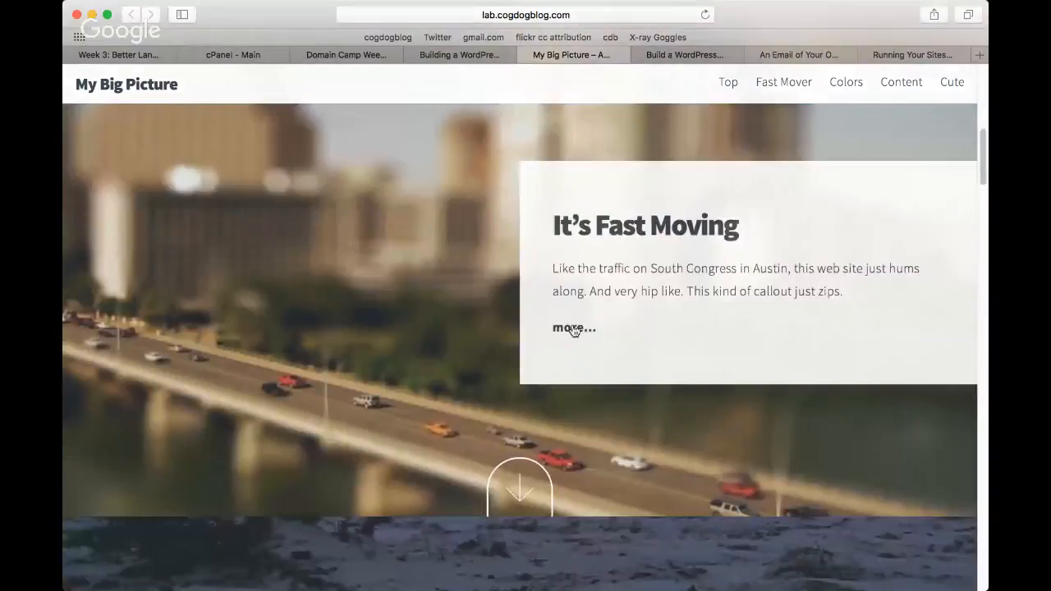
pyautogui.click(573, 328)
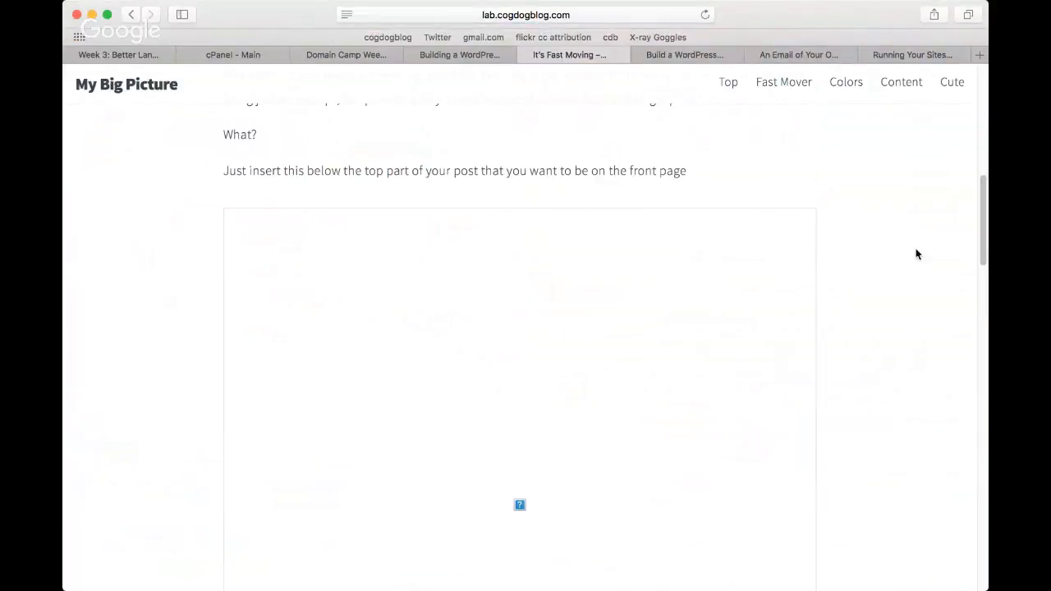
pyautogui.scroll(-5, 978, 283)
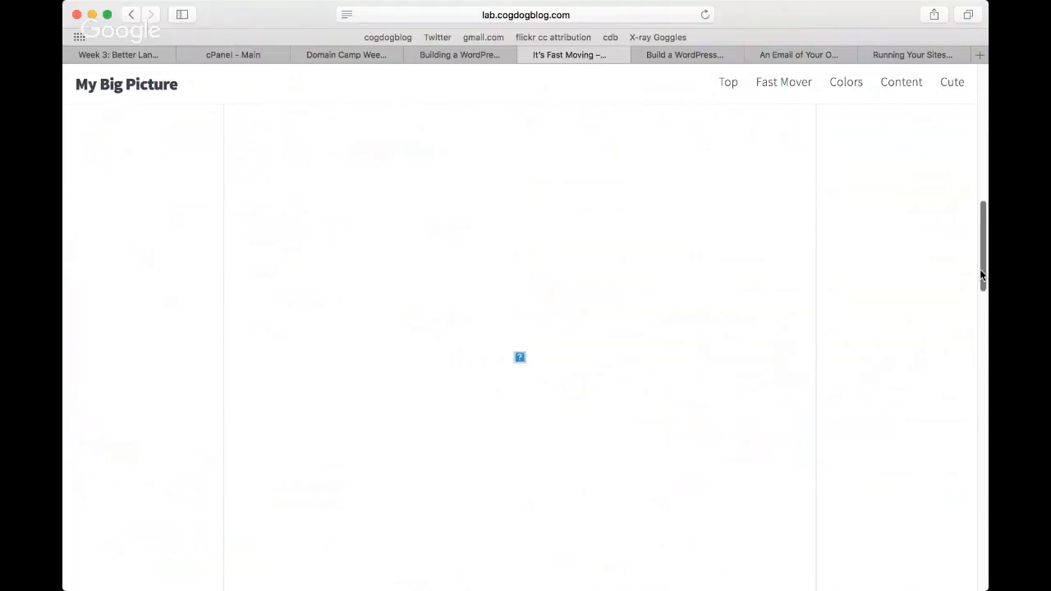
pyautogui.moveTo(979, 285); pyautogui.dragTo(984, 64)
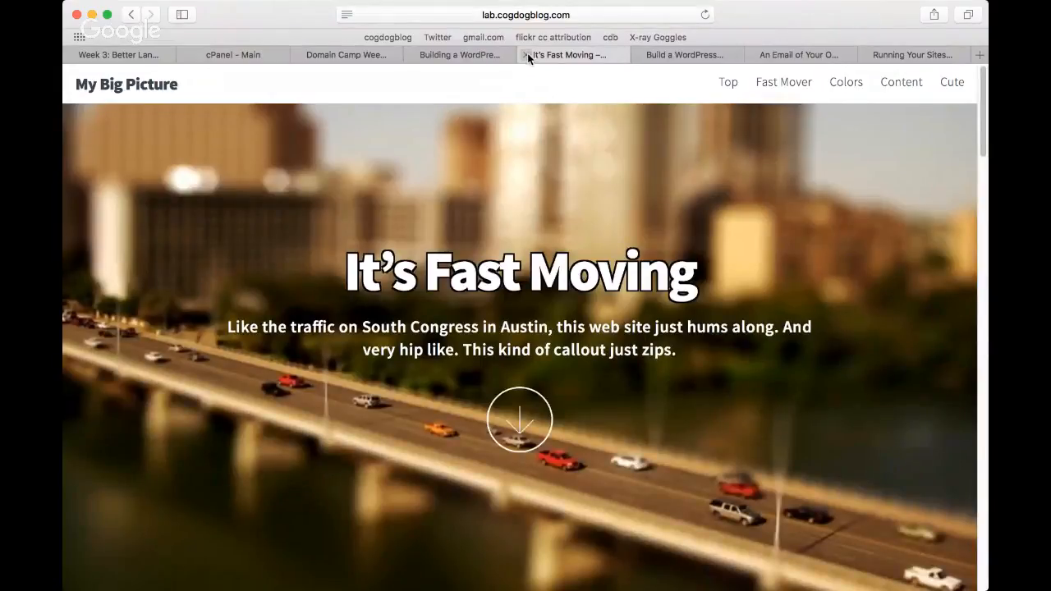
pyautogui.click(132, 15)
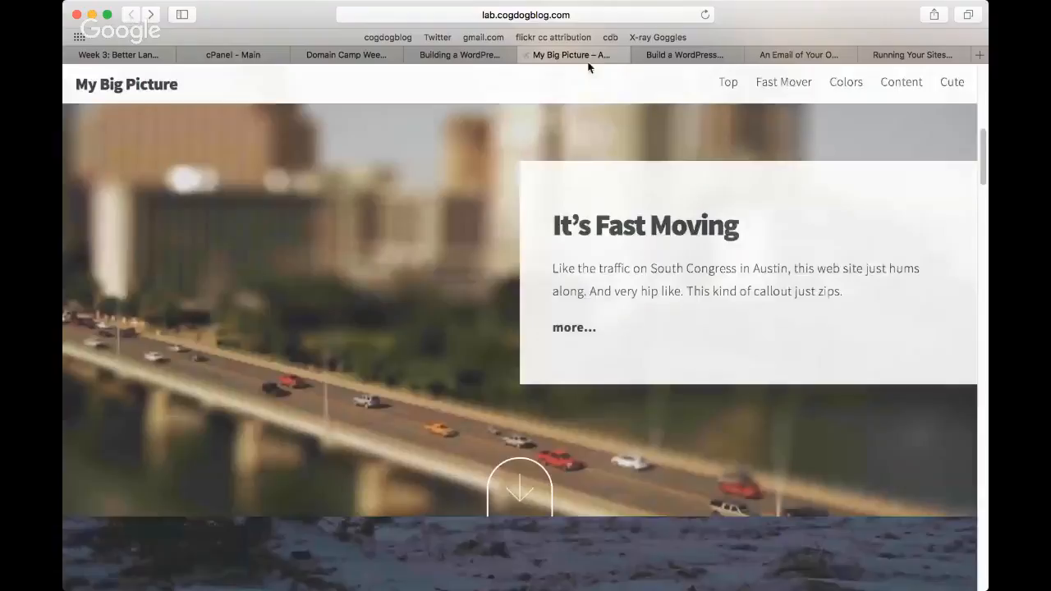
pyautogui.click(512, 58)
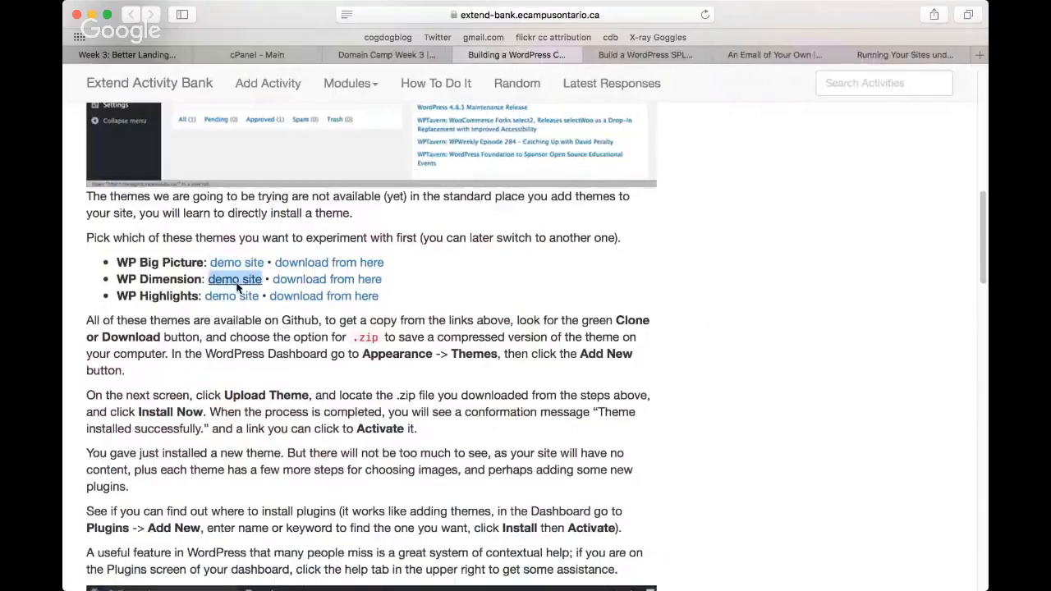
# Step: Open the WP Dimension demo site in a new tab, check its full web address, and view its About section
pyautogui.click(263, 294)
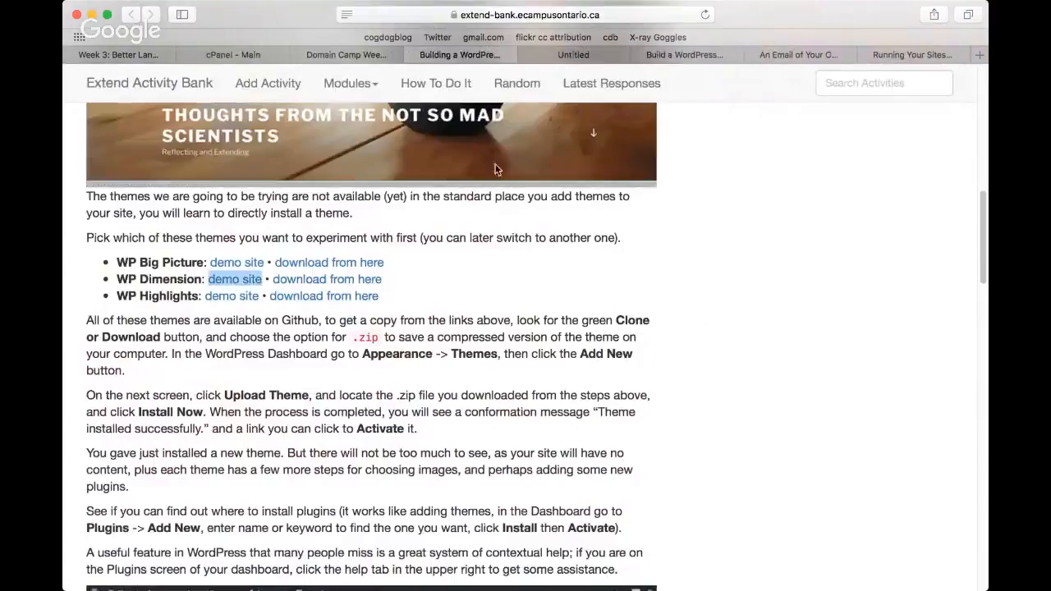
pyautogui.click(599, 57)
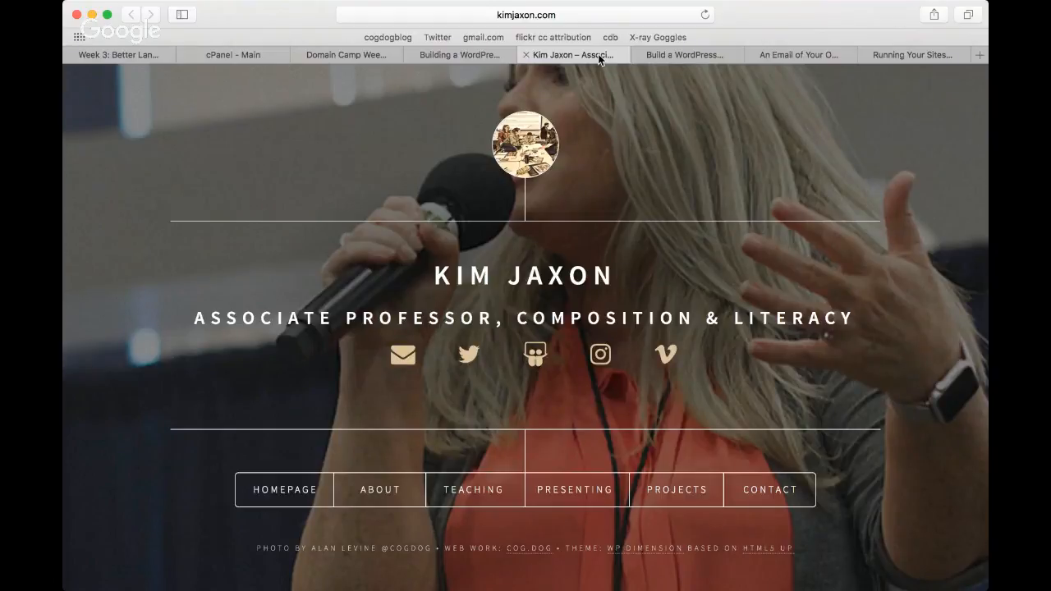
pyautogui.click(541, 17)
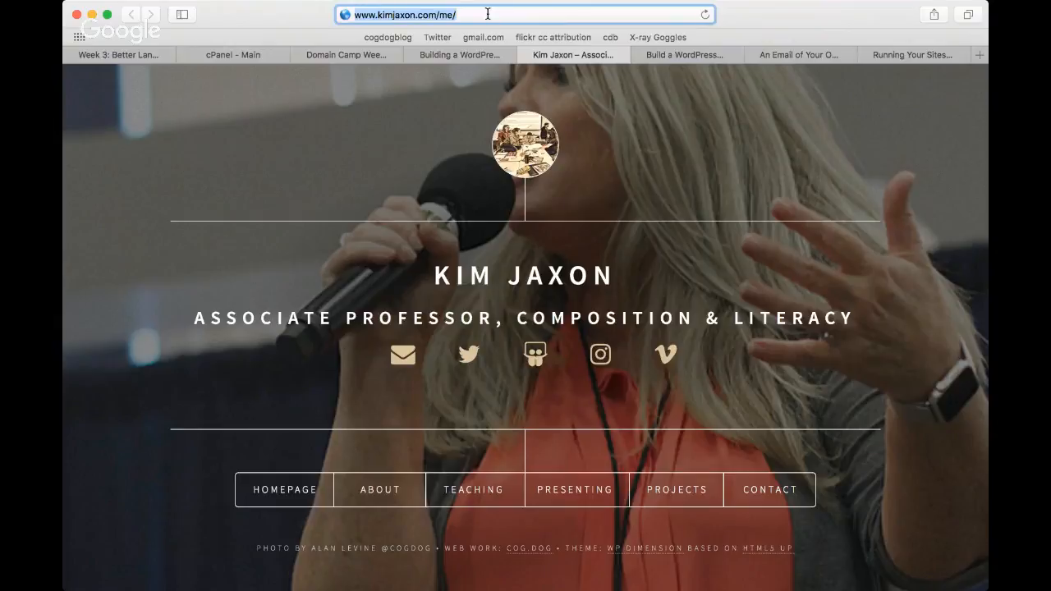
pyautogui.click(799, 151)
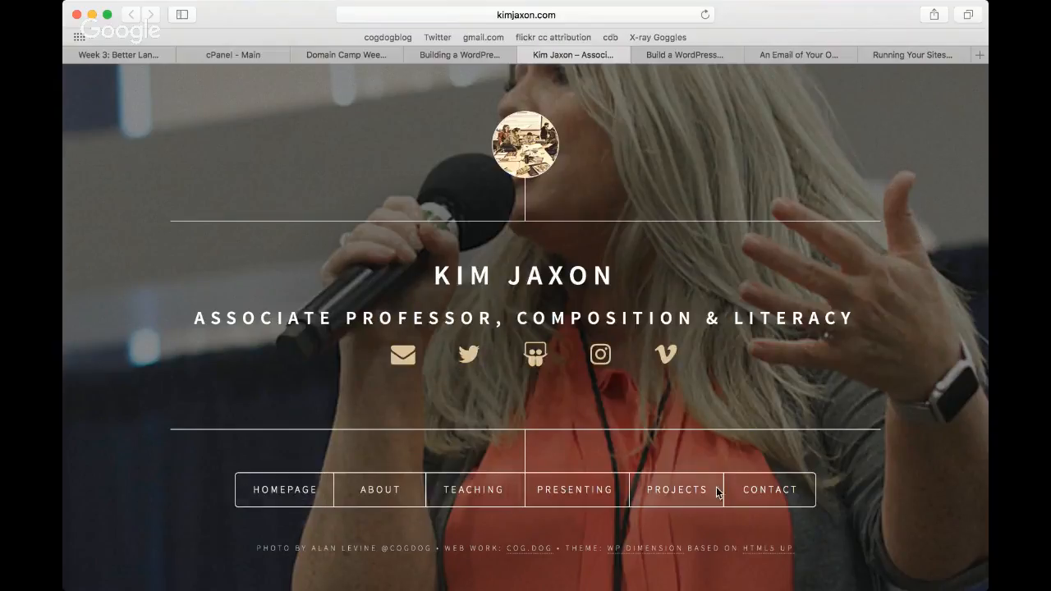
pyautogui.click(380, 492)
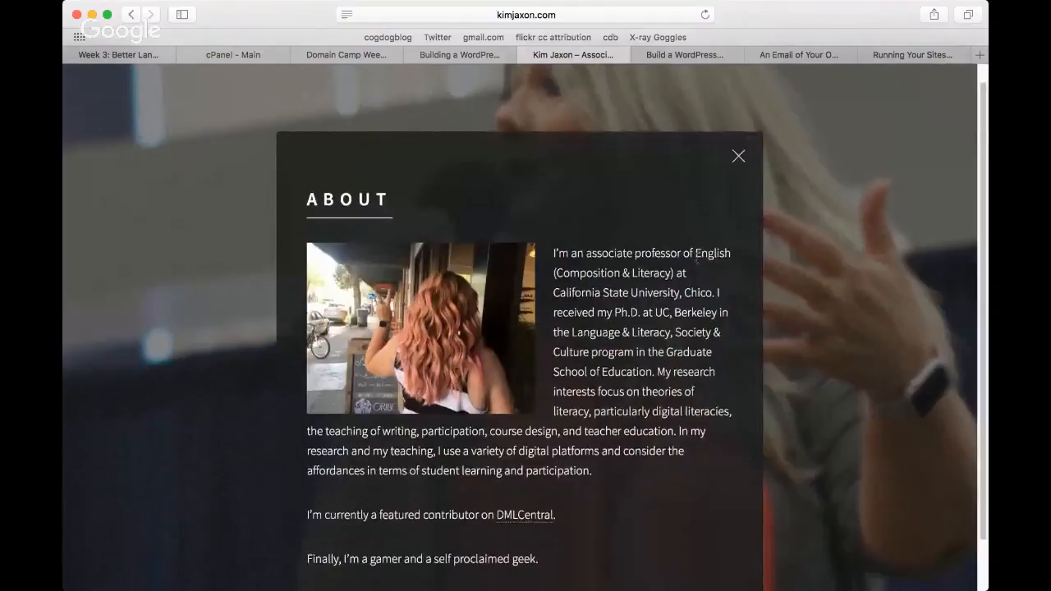
# Step: Finish viewing the About section of the WP Dimension demo, view its Teaching and Presenting sections, and close the demo tab
pyautogui.scroll(-2, 696, 261)
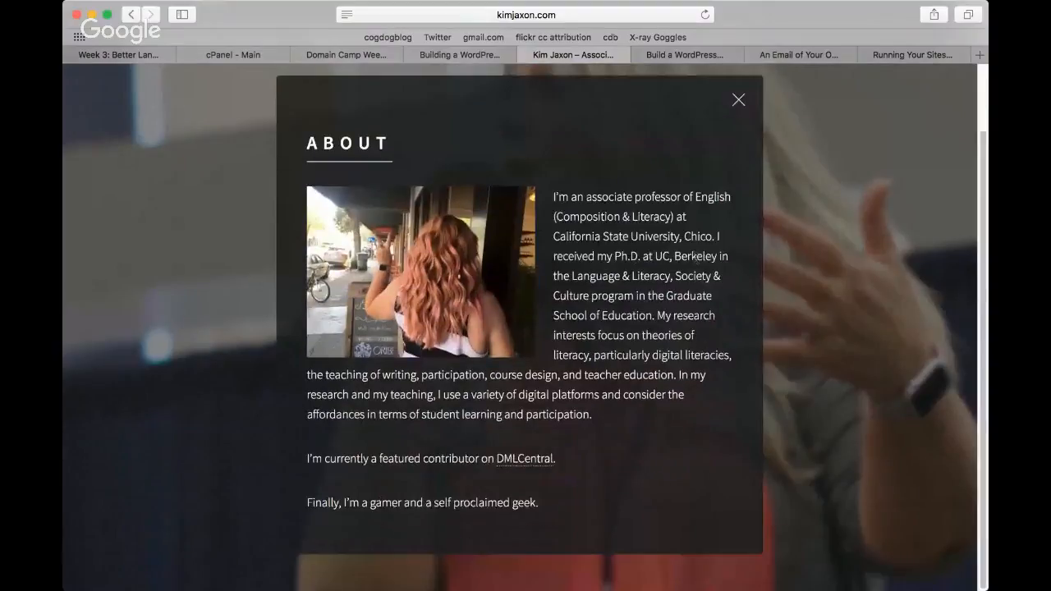
pyautogui.click(737, 103)
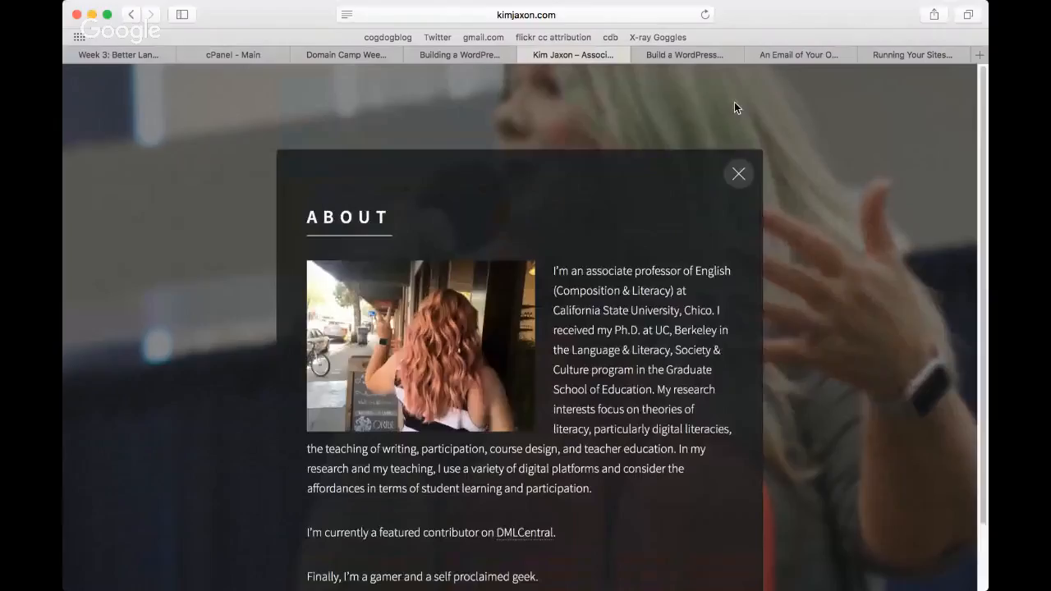
pyautogui.click(476, 490)
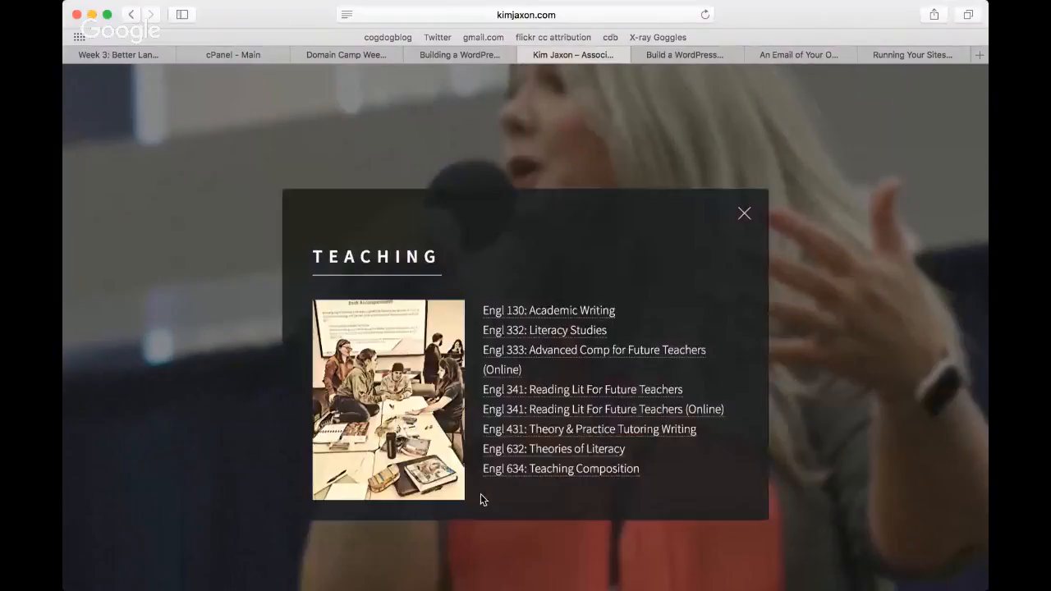
pyautogui.click(743, 216)
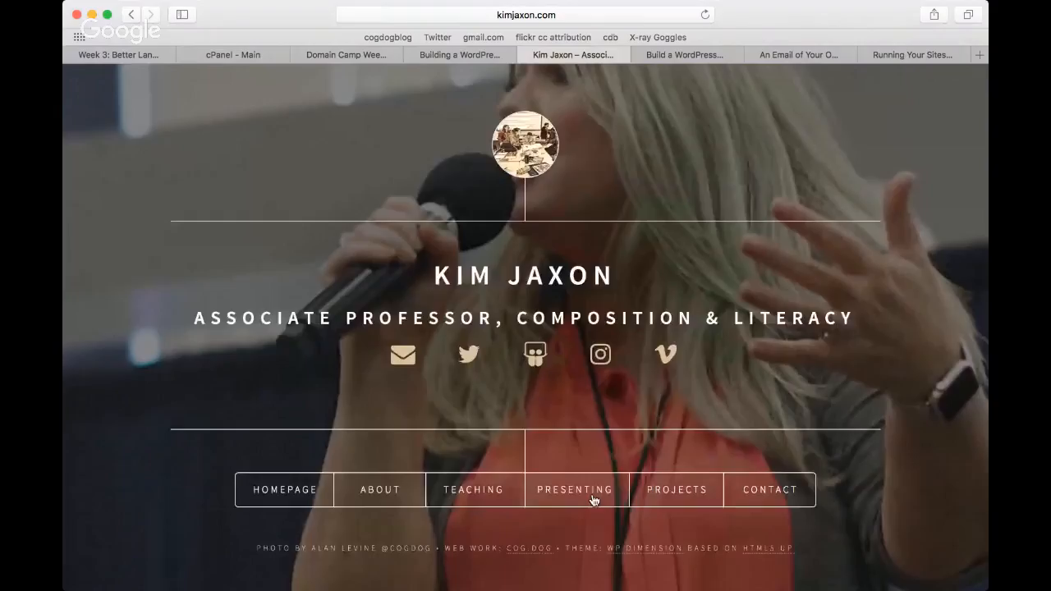
pyautogui.click(594, 500)
pyautogui.click(739, 175)
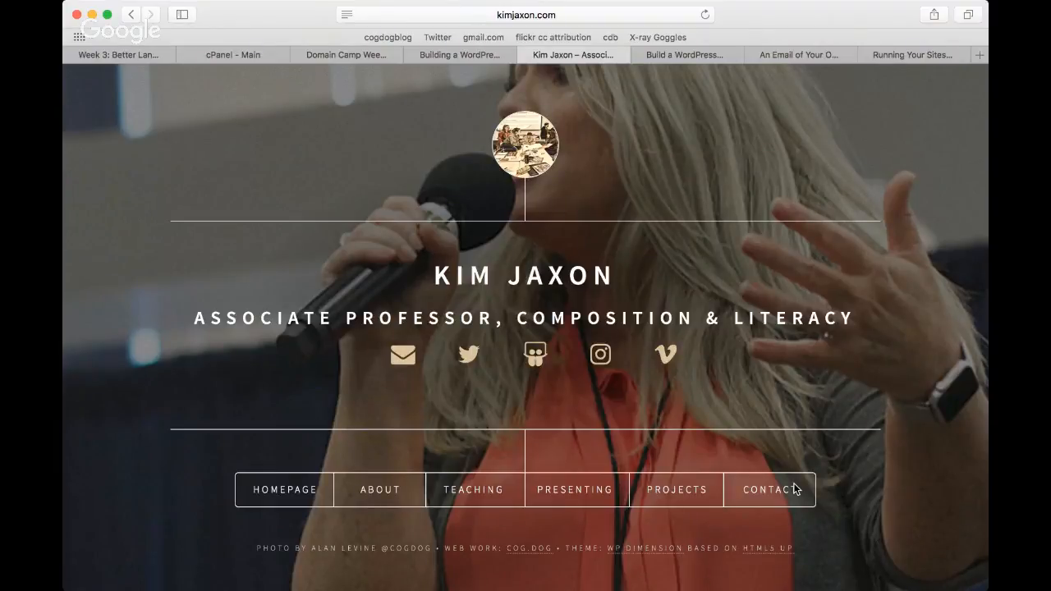
pyautogui.click(526, 55)
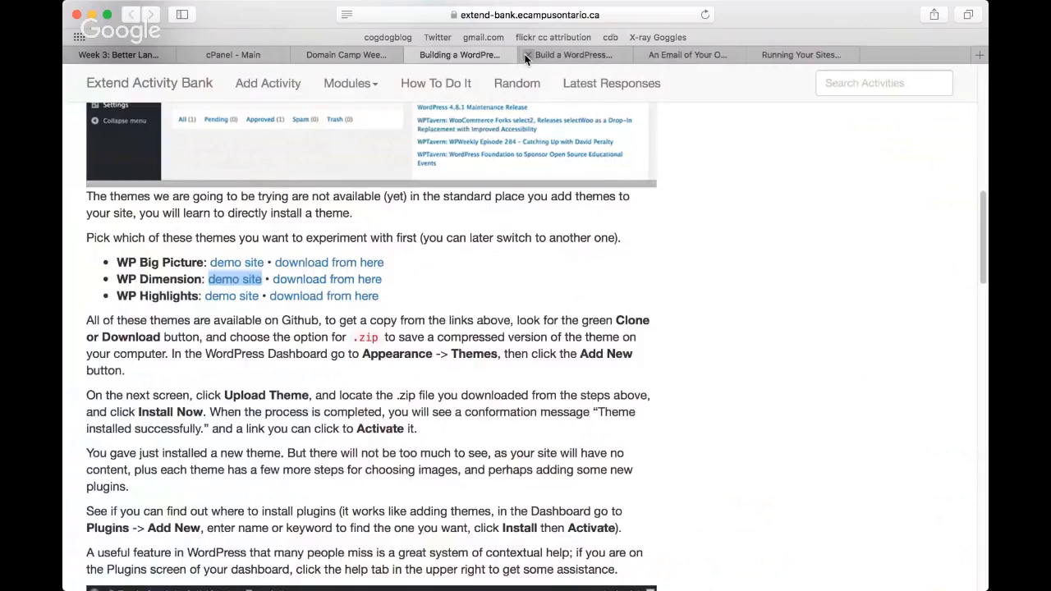
# Step: Open the WP Highlights demo site in a new tab, go through its opening sections, and close the demo tab
pyautogui.rightClick(231, 296)
pyautogui.click(279, 304)
pyautogui.click(572, 55)
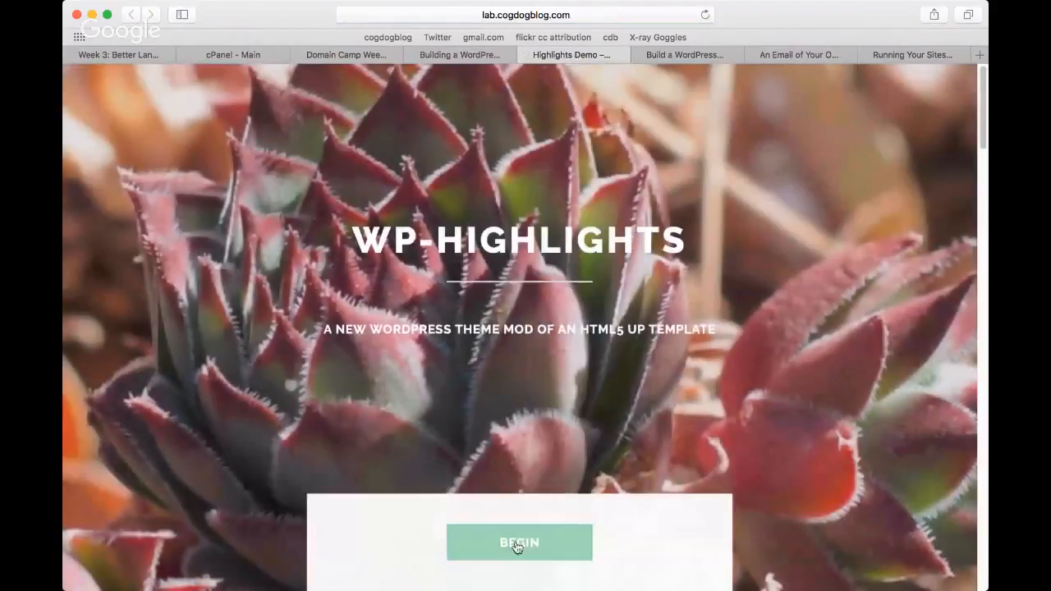
pyautogui.click(516, 545)
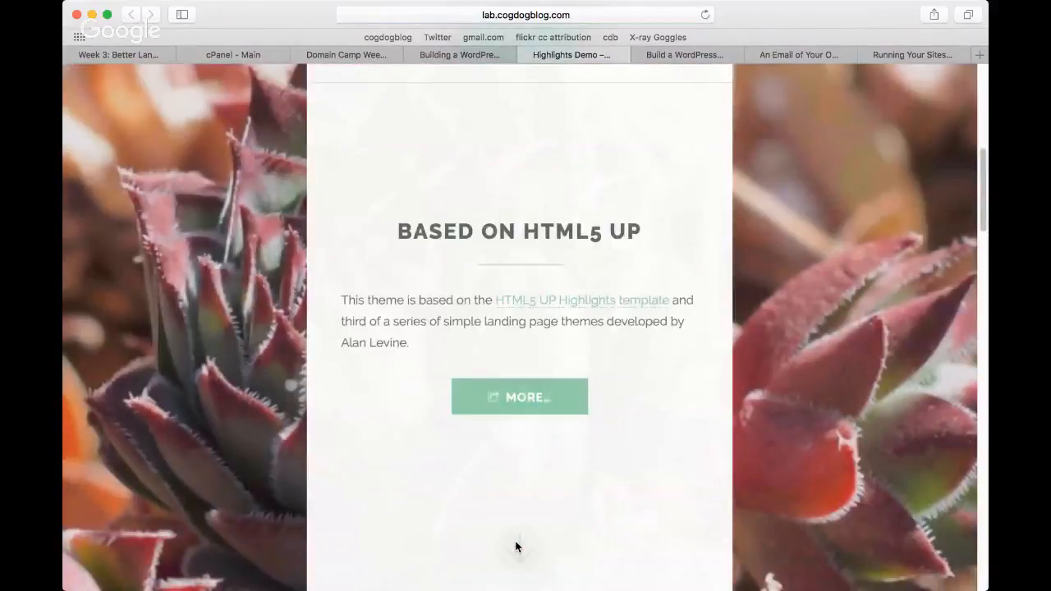
pyautogui.scroll(-1, 516, 545)
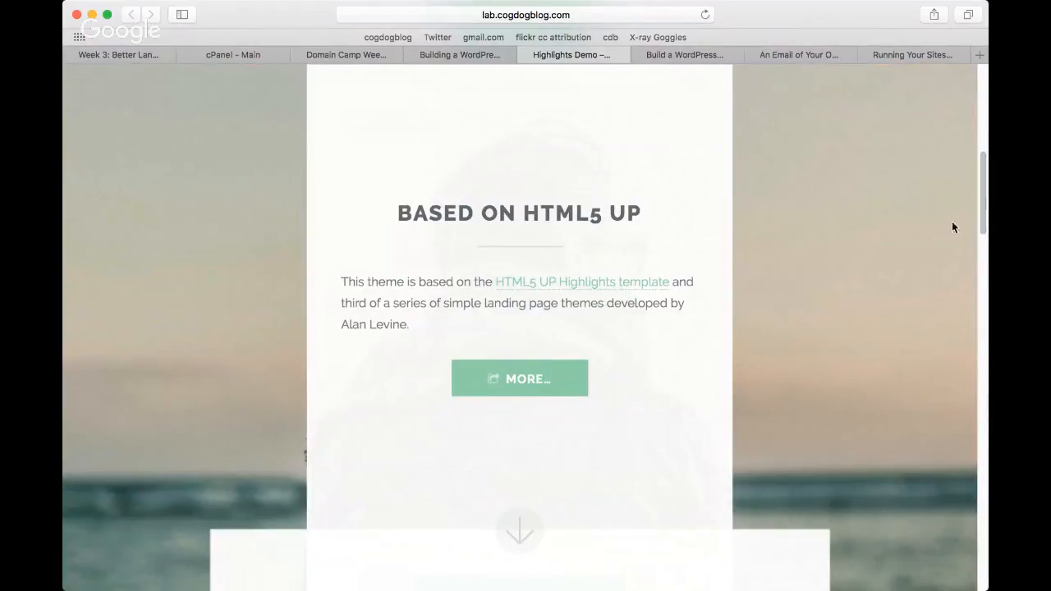
pyautogui.moveTo(981, 232); pyautogui.dragTo(986, 121)
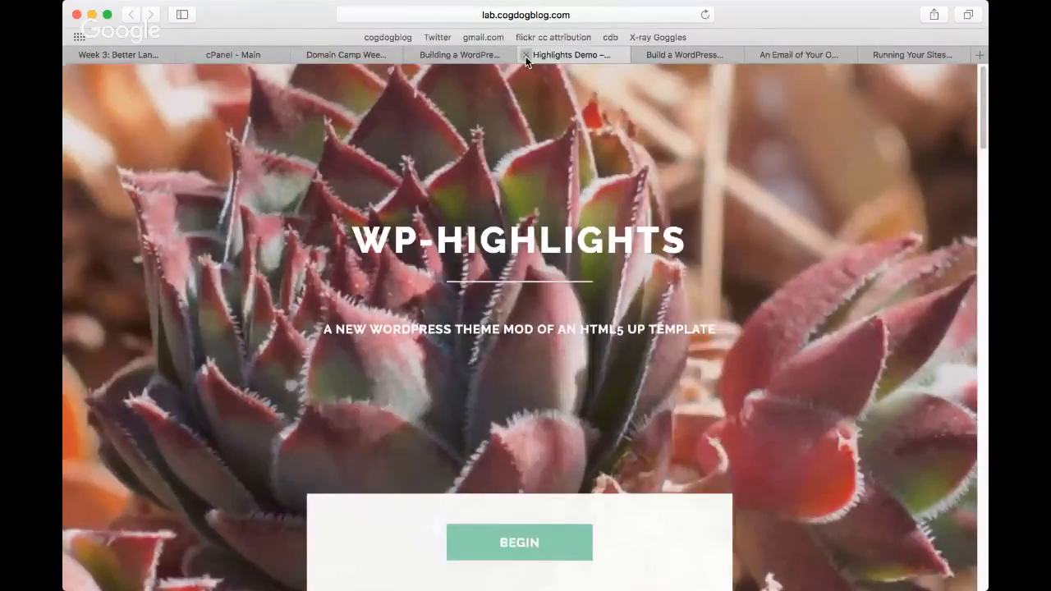
pyautogui.click(525, 55)
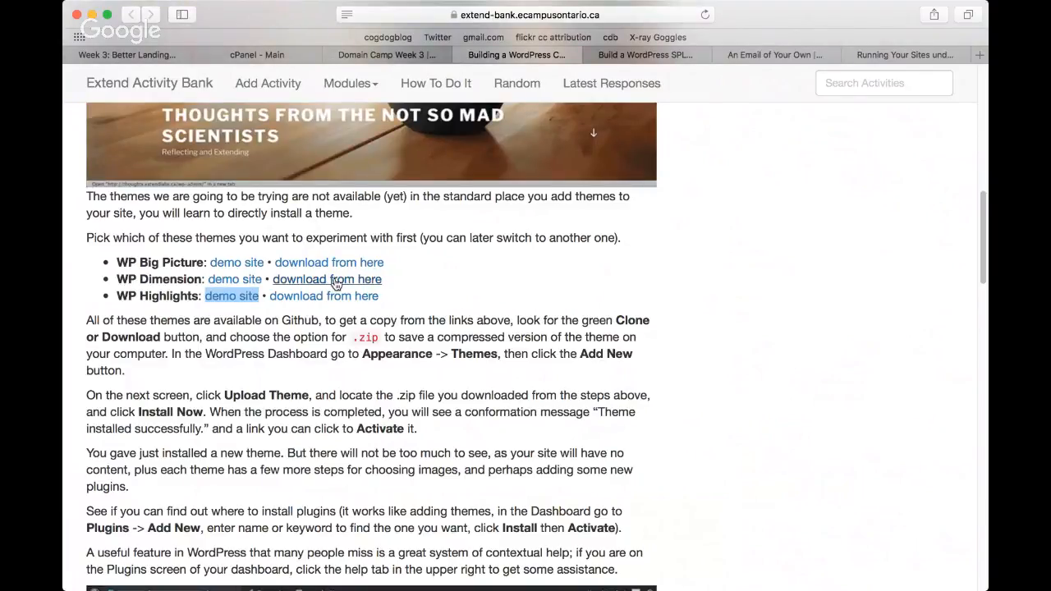
# Step: Open the WP Dimension download page on GitHub in a new tab and download the theme as a ZIP
pyautogui.click(336, 283)
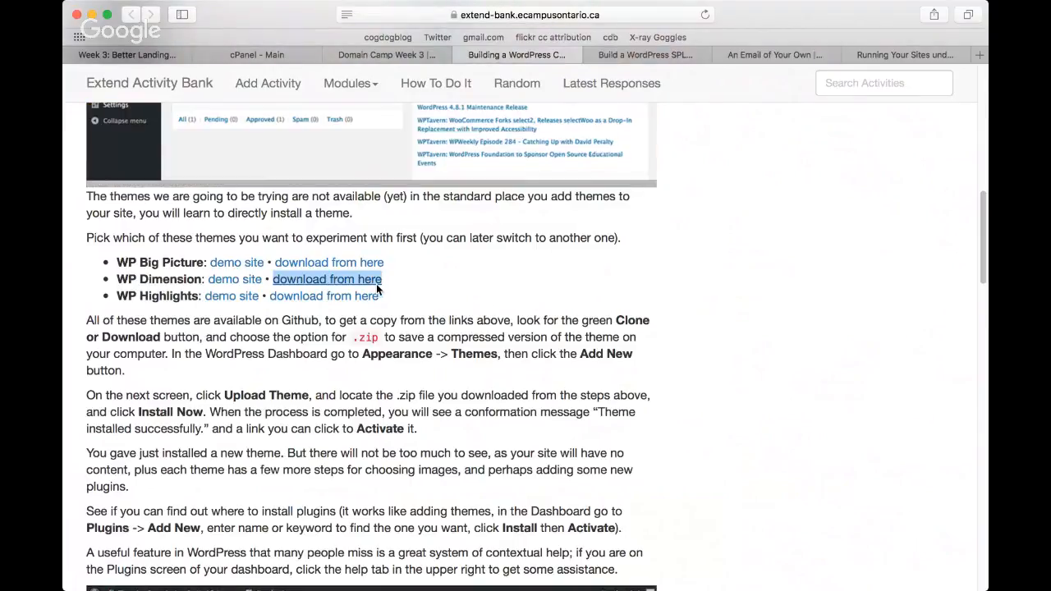
pyautogui.keyDown('super'); pyautogui.click(377, 287); pyautogui.keyUp('super')
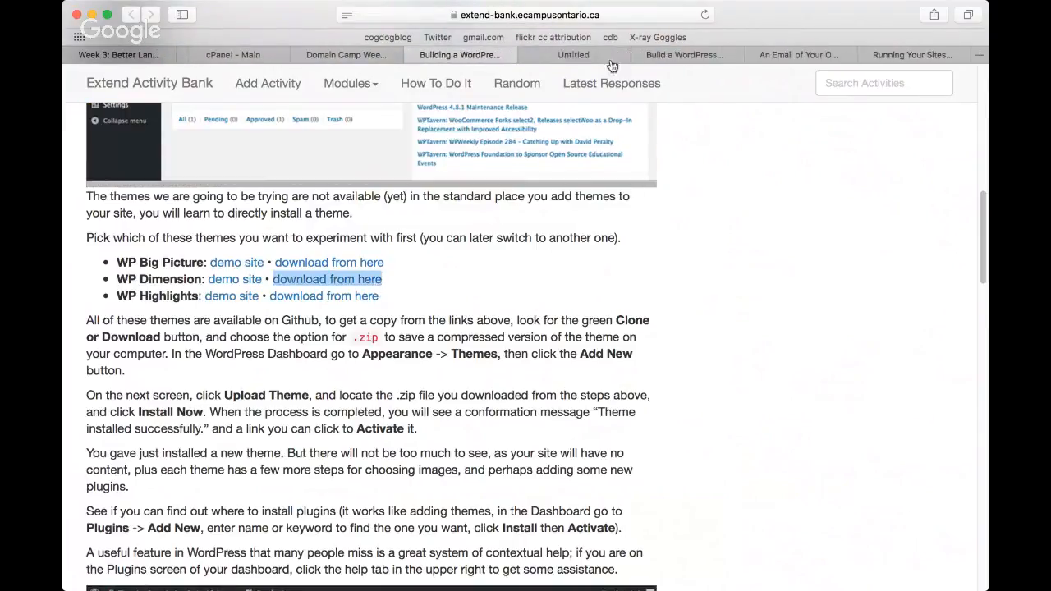
pyautogui.click(591, 55)
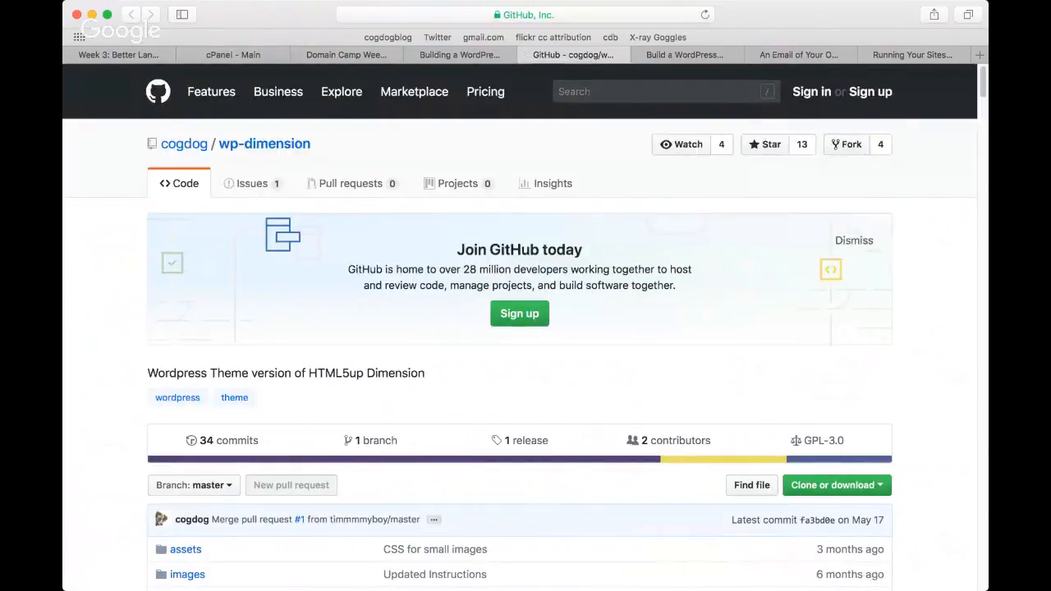
pyautogui.moveTo(983, 92); pyautogui.dragTo(984, 108)
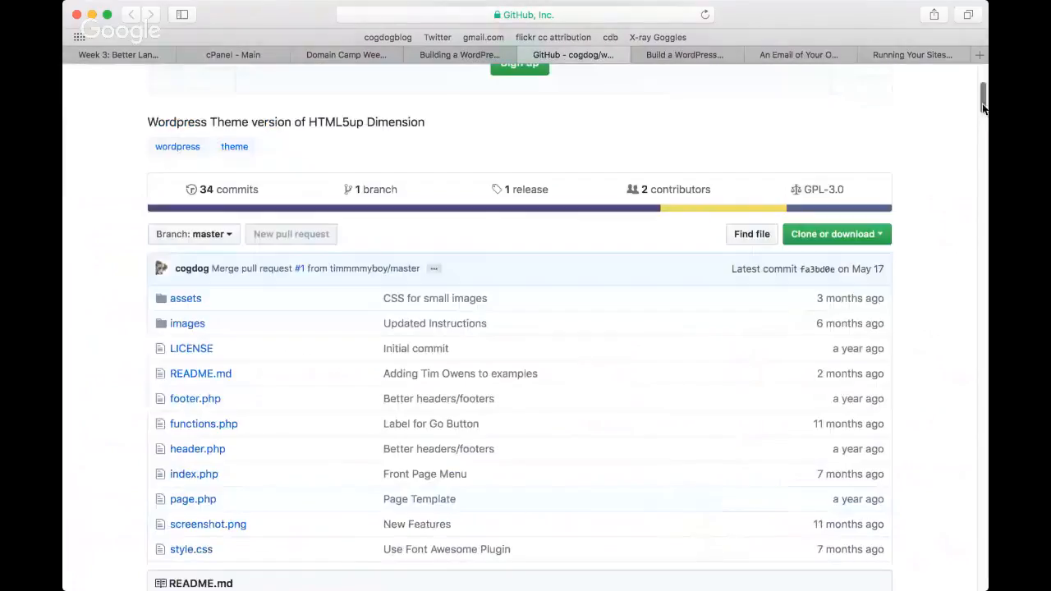
pyautogui.click(872, 236)
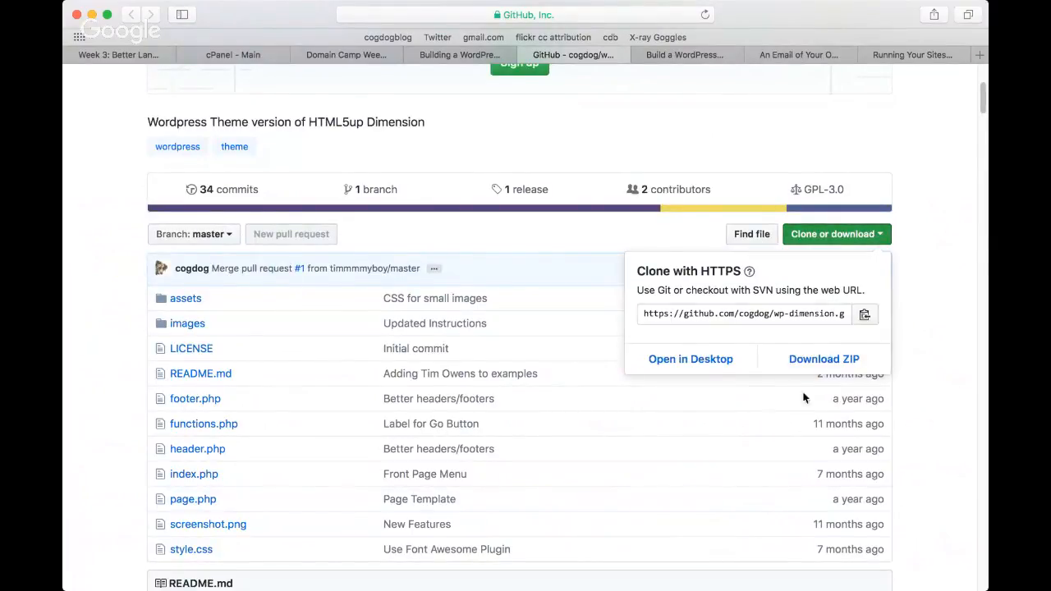
pyautogui.click(825, 361)
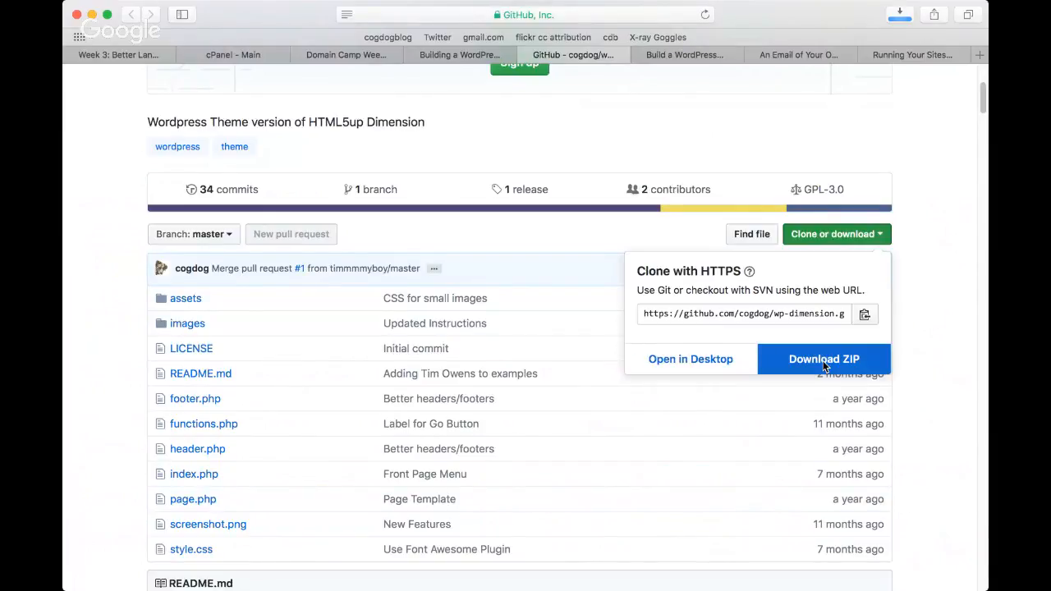
pyautogui.click(947, 247)
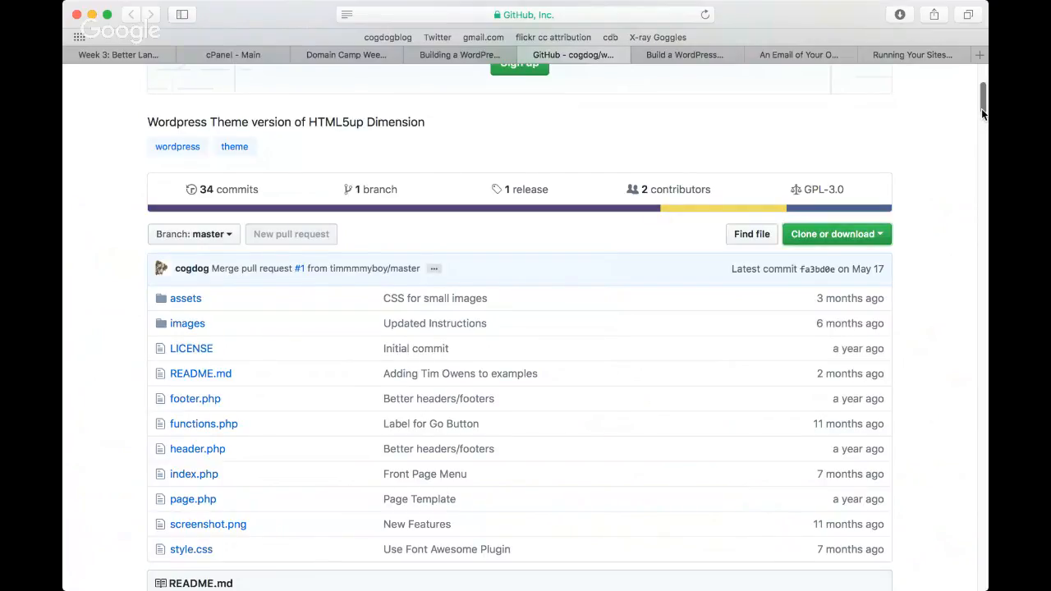
# Step: Read the wp-dimension README's examples, installation and Customizer instructions, and return to the Building a WordPress Calling Card Site activity
pyautogui.moveTo(982, 113); pyautogui.dragTo(971, 247)
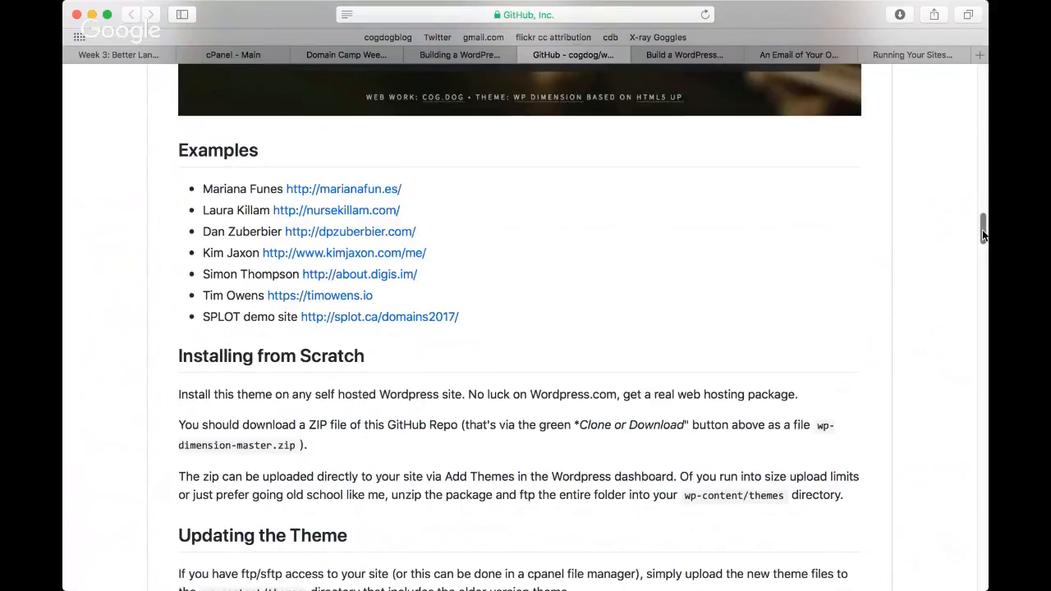
pyautogui.moveTo(983, 235); pyautogui.dragTo(983, 242)
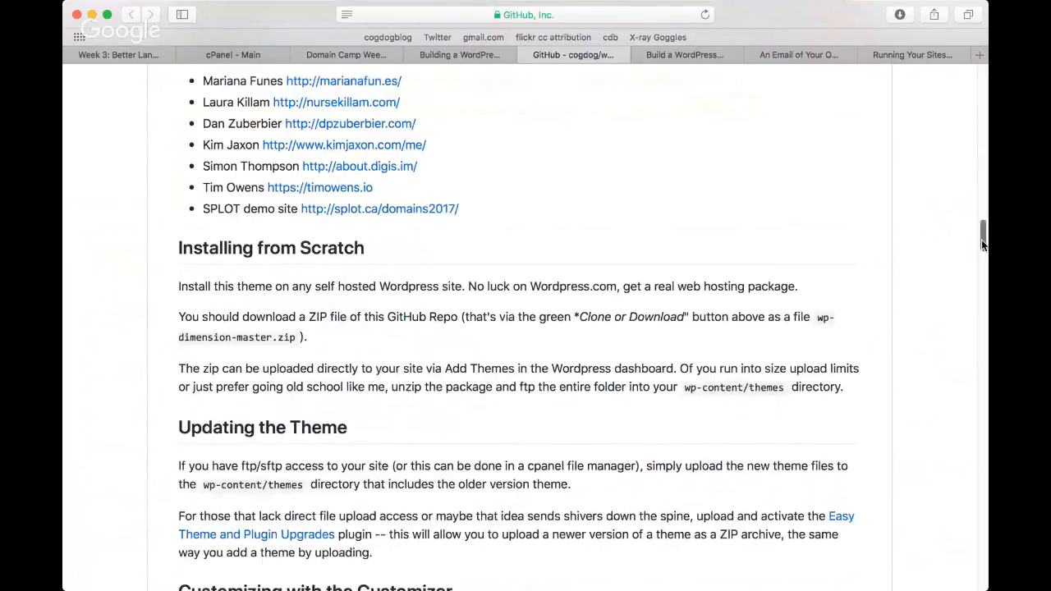
pyautogui.moveTo(982, 243); pyautogui.dragTo(983, 264)
pyautogui.scroll(-4, 954, 260)
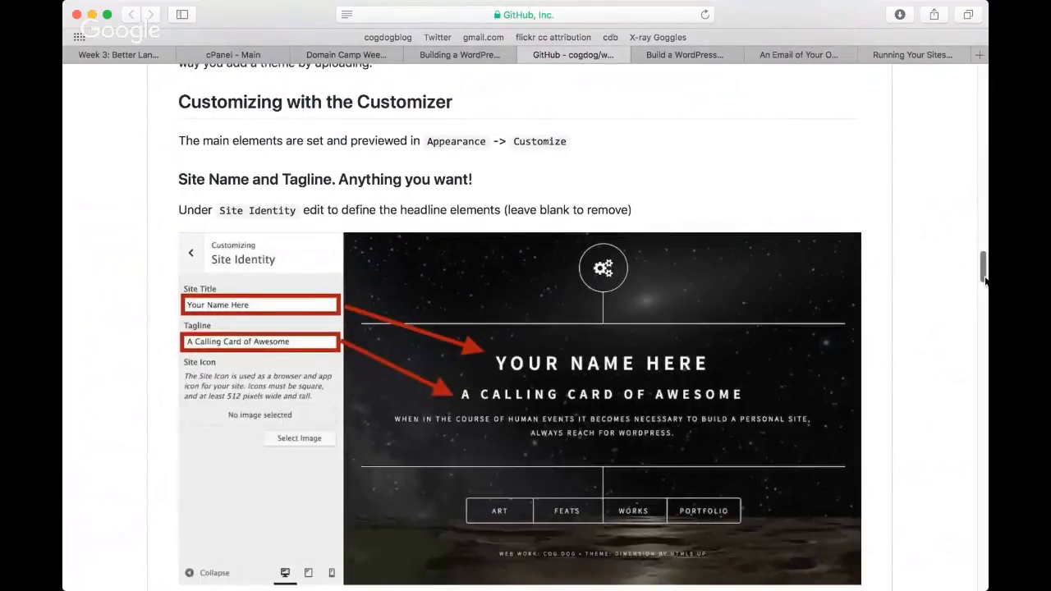
pyautogui.moveTo(984, 279); pyautogui.dragTo(984, 78)
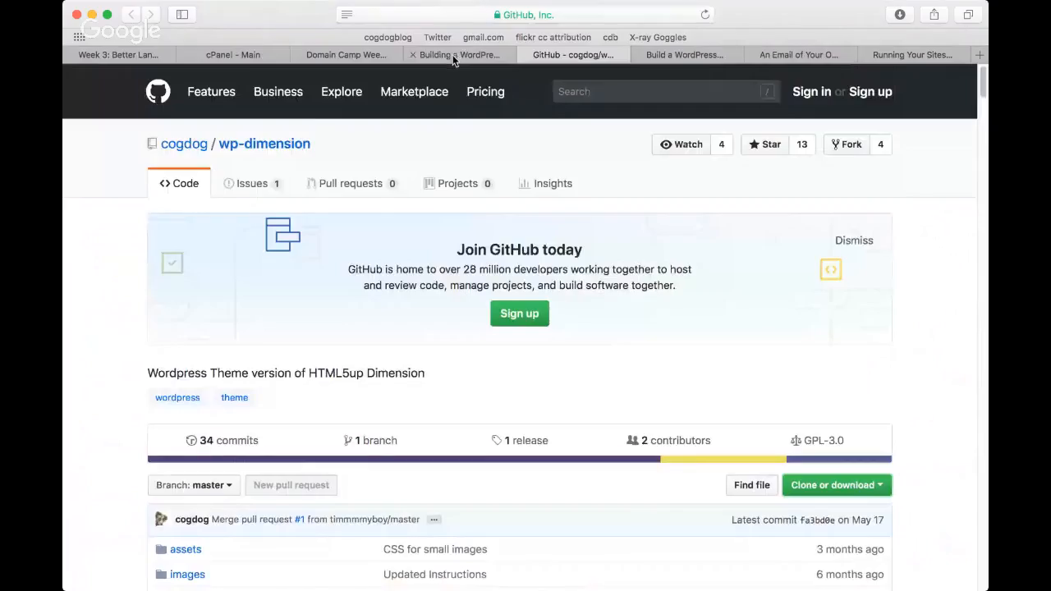
pyautogui.click(454, 56)
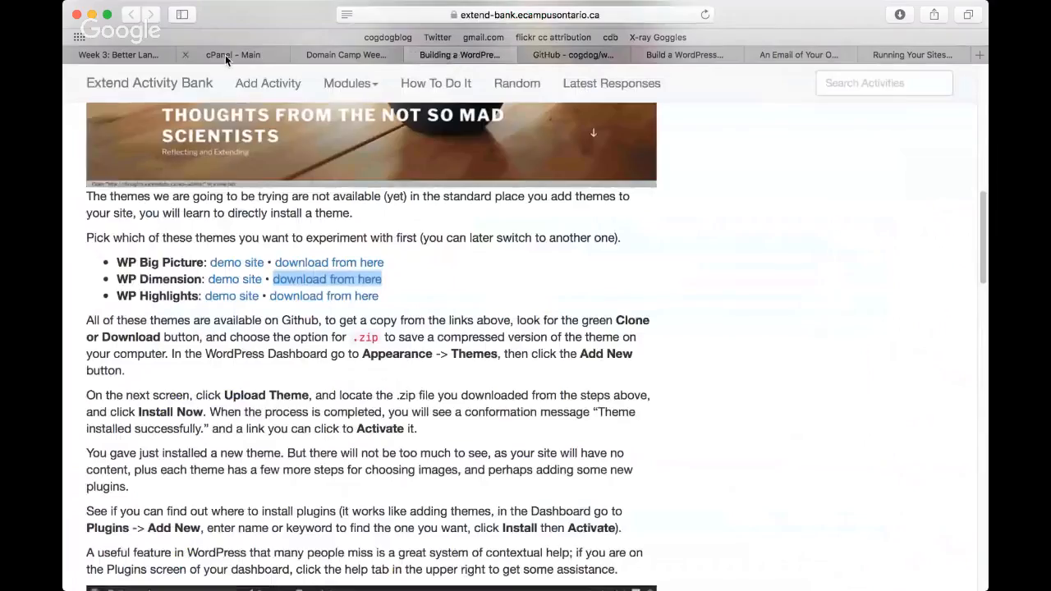
# Step: Open Subdomains in cPanel and review the existing subdomains of extendlabs.ca
pyautogui.click(225, 55)
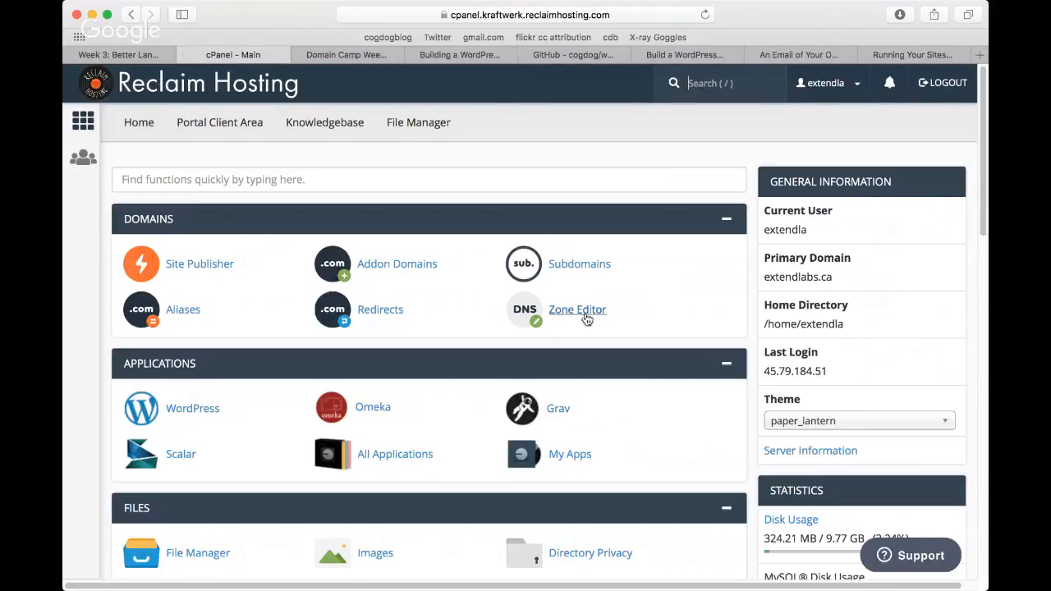
pyautogui.click(582, 264)
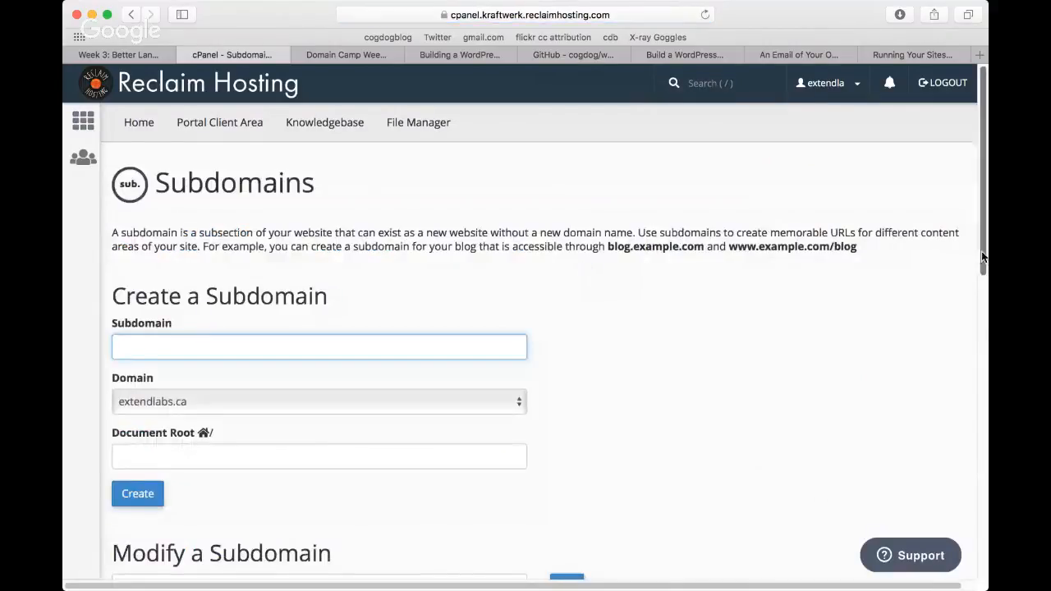
pyautogui.moveTo(983, 253); pyautogui.dragTo(983, 469)
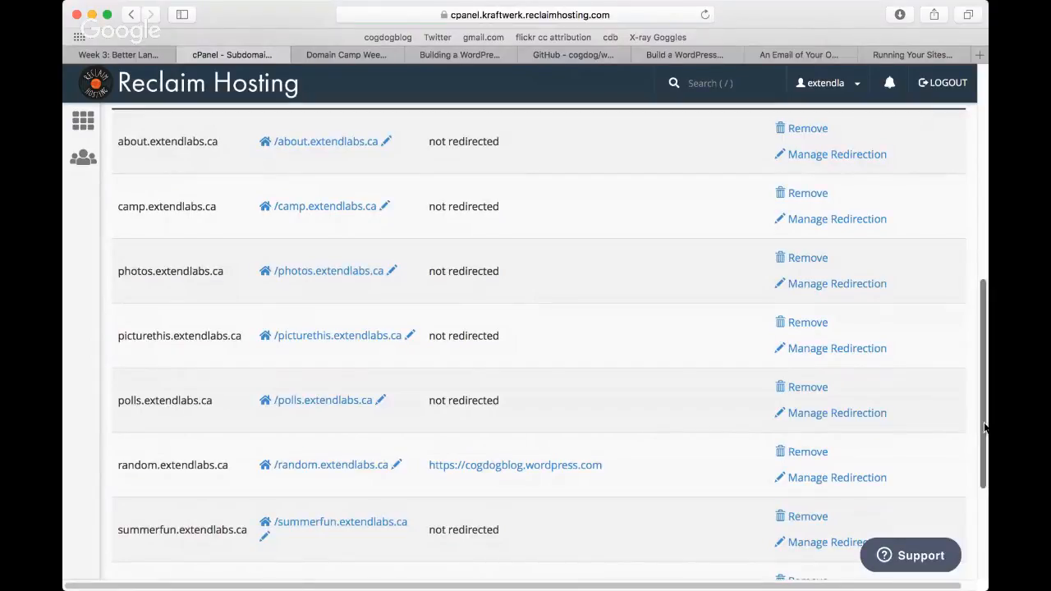
pyautogui.moveTo(986, 423); pyautogui.dragTo(975, 211)
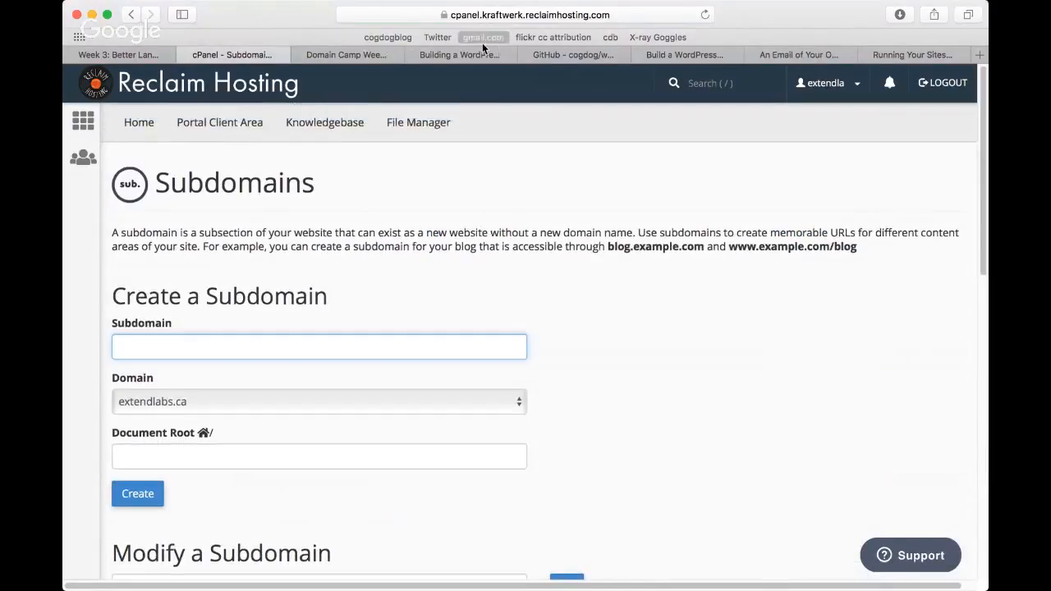
# Step: View the extendlabs.ca placeholder site in a new tab
pyautogui.press('super+t')
pyautogui.write('extendlabs.ca')
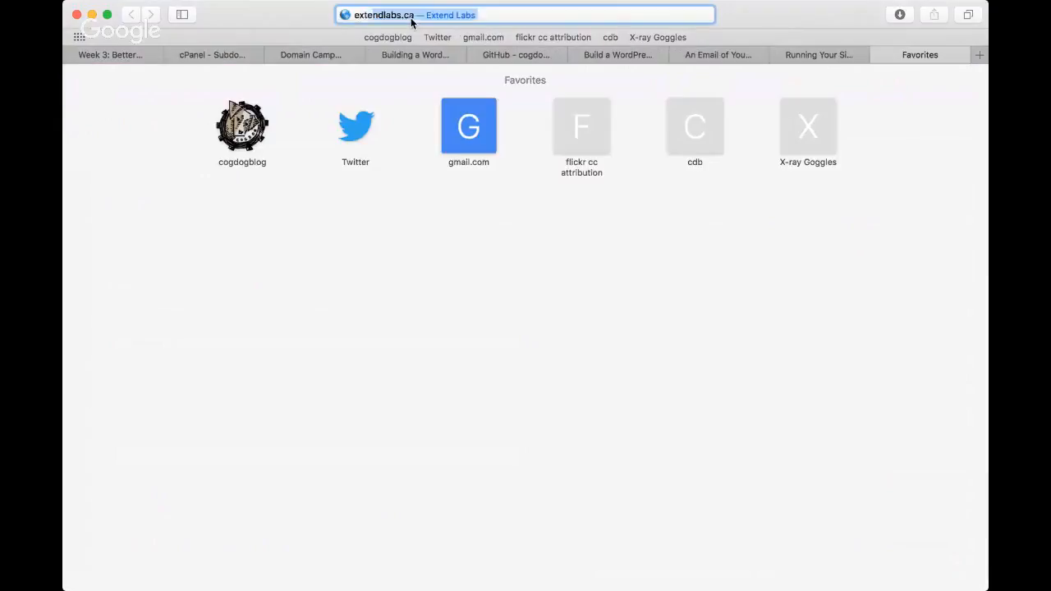
pyautogui.press('Return')
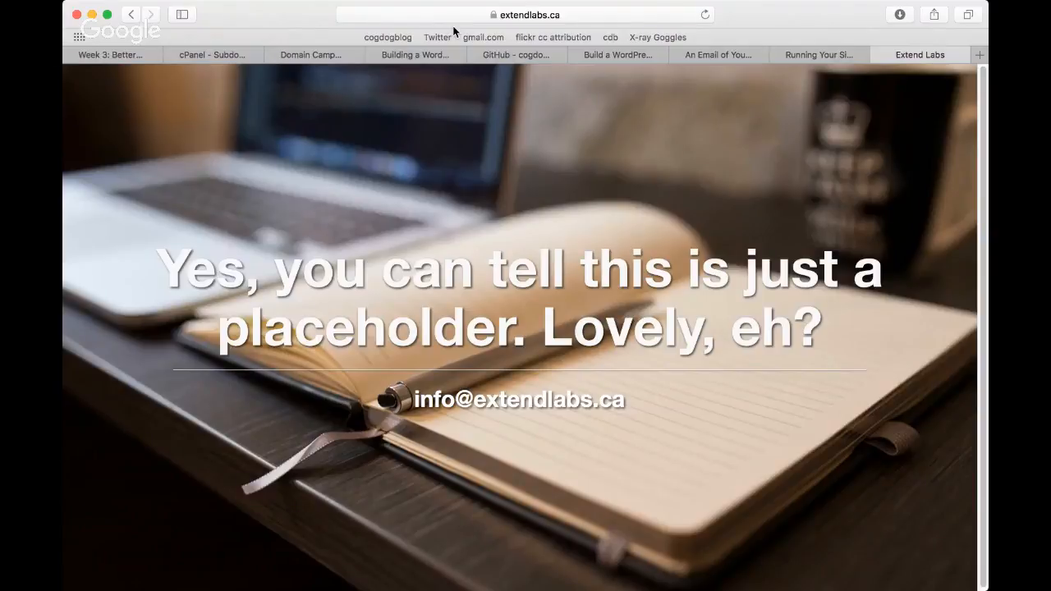
# Step: Return to the cPanel home page and open the Installatron install form for WordPress
pyautogui.click(205, 57)
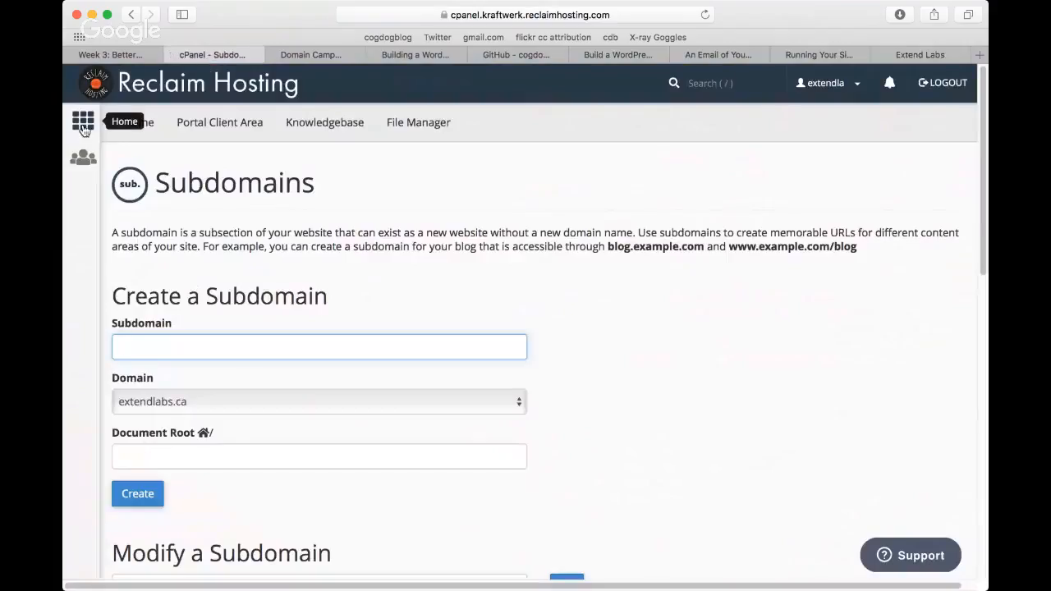
pyautogui.click(83, 125)
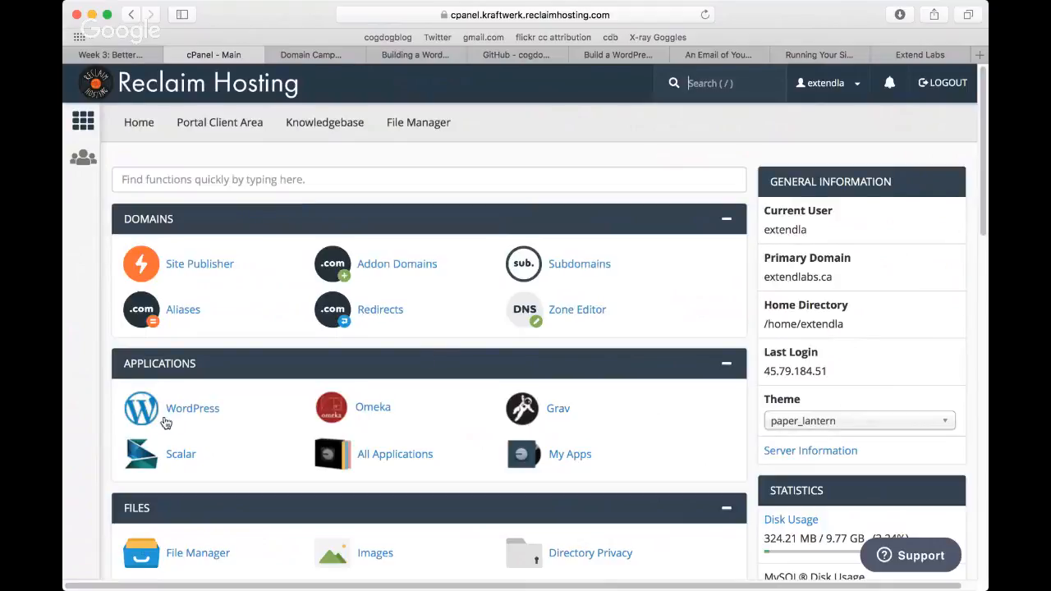
pyautogui.click(191, 410)
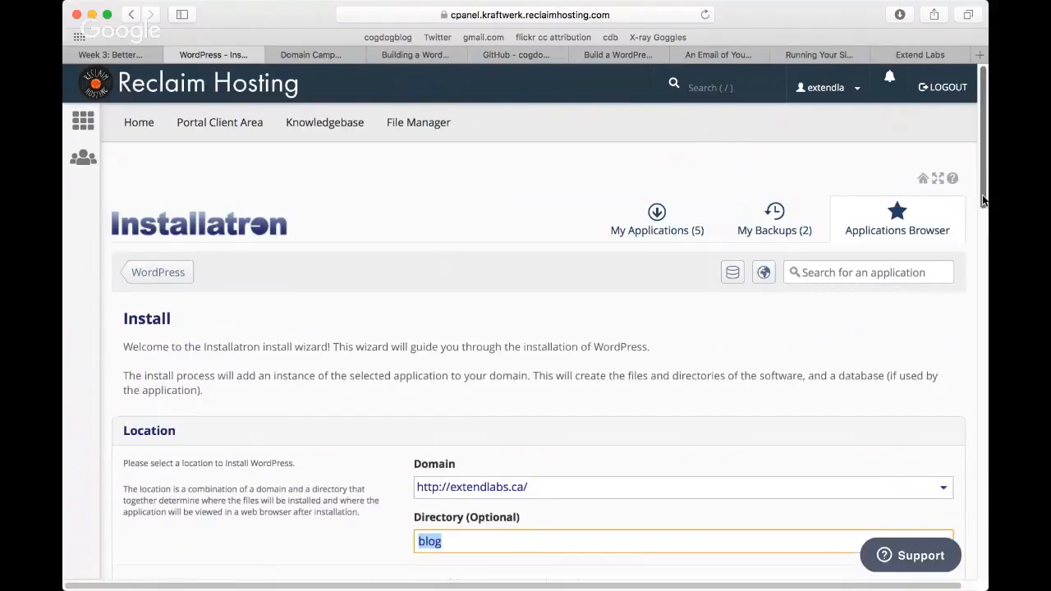
pyautogui.scroll(-1, 983, 200)
pyautogui.moveTo(983, 201); pyautogui.dragTo(985, 261)
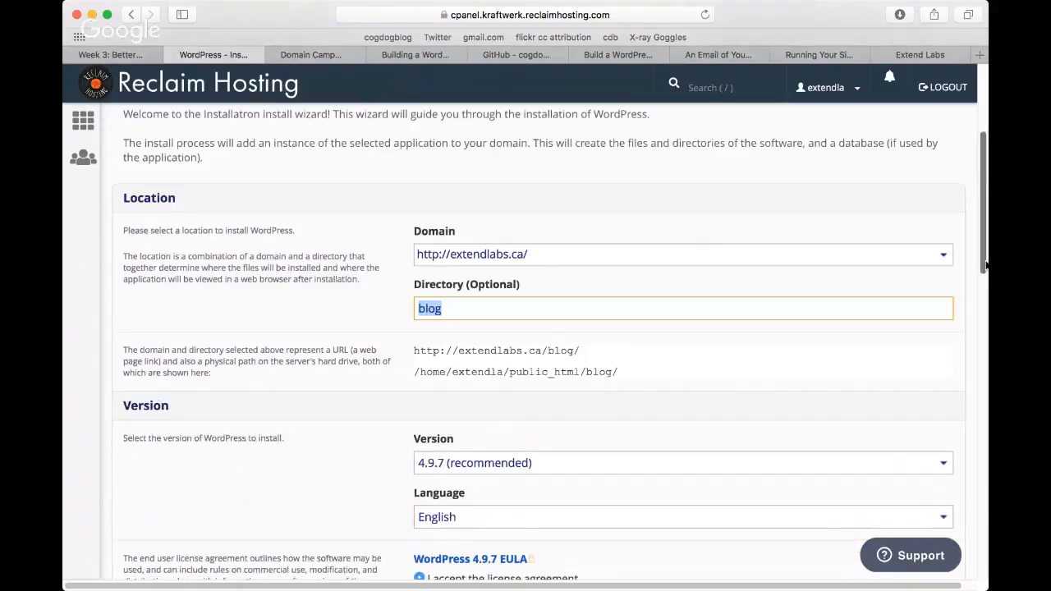
pyautogui.scroll(-1, 973, 267)
pyautogui.click(944, 241)
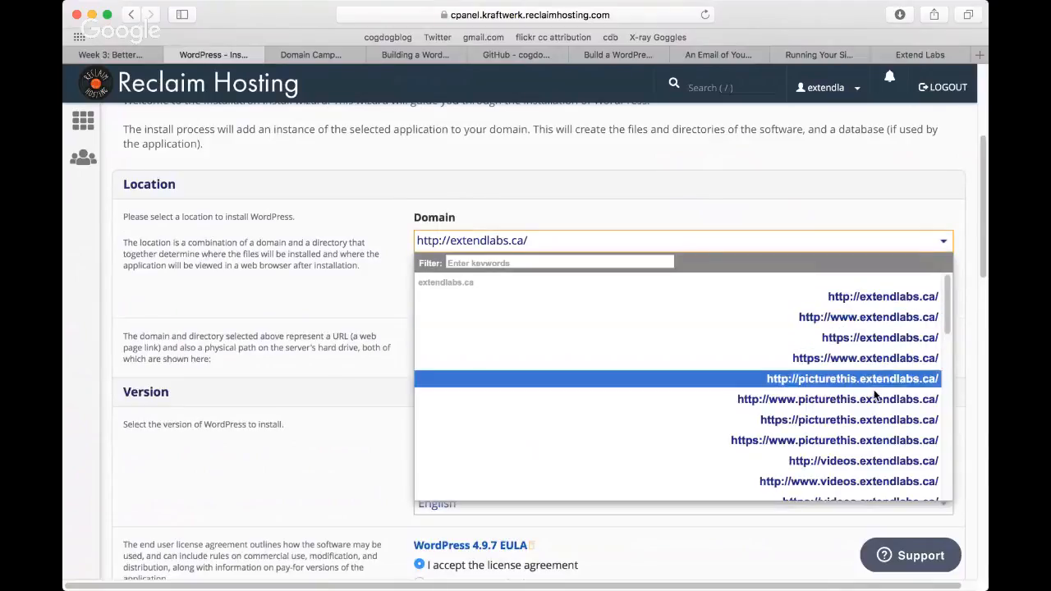
pyautogui.moveTo(948, 327); pyautogui.dragTo(948, 395)
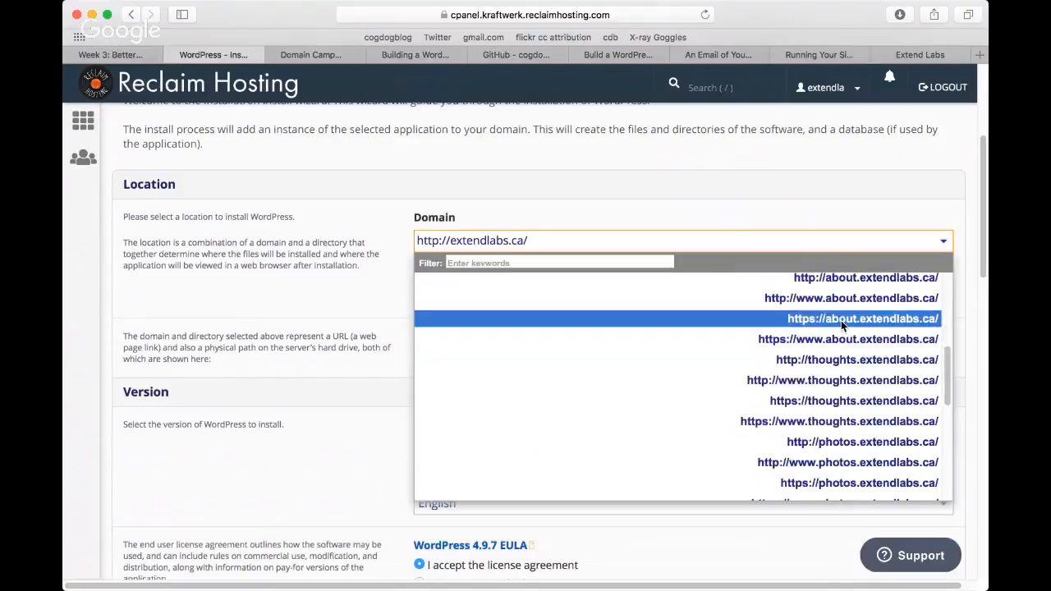
pyautogui.click(858, 279)
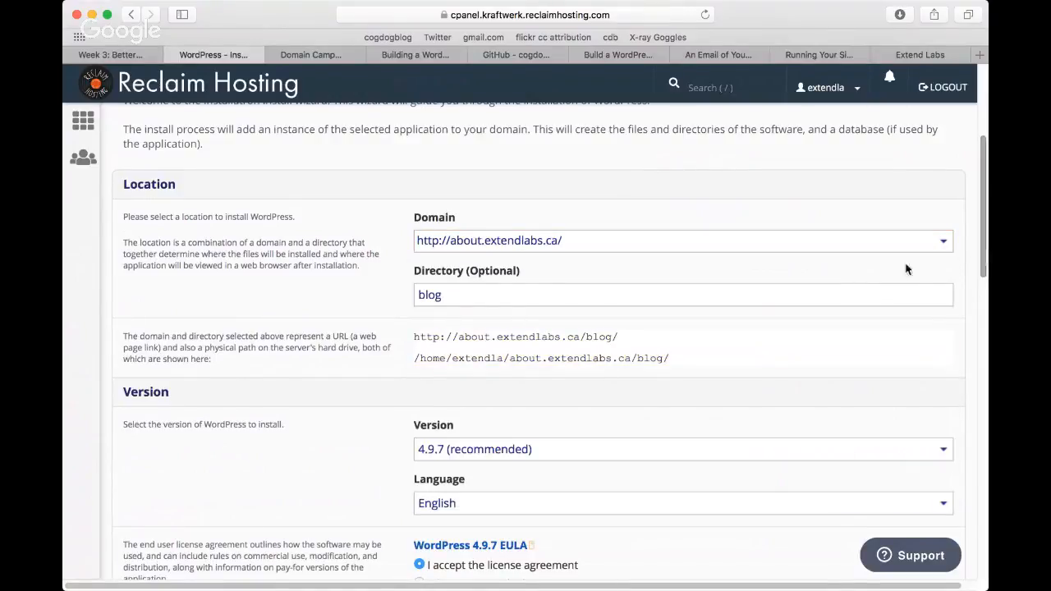
pyautogui.click(941, 243)
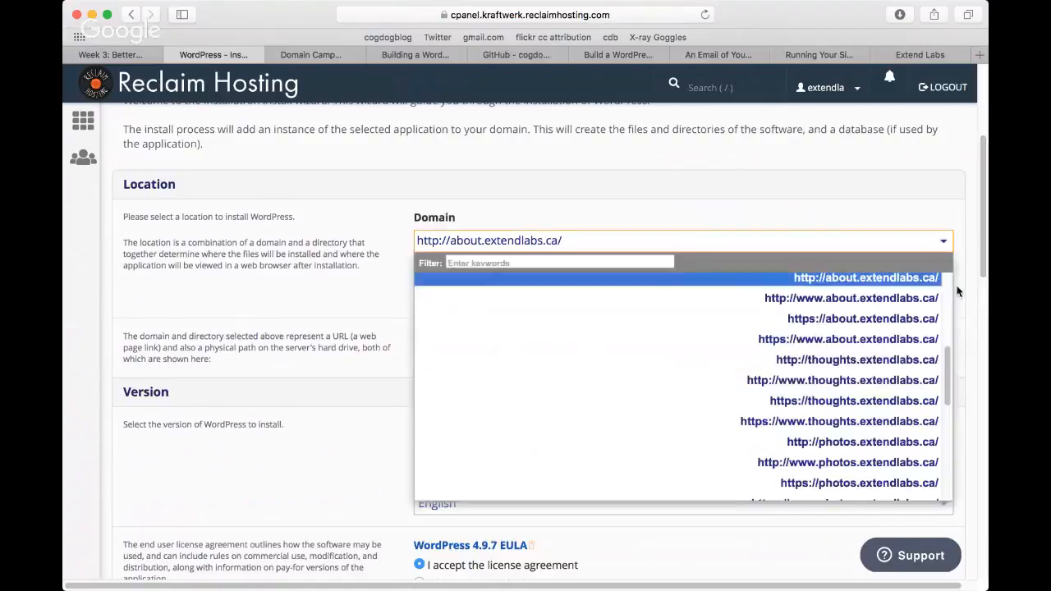
pyautogui.moveTo(946, 380); pyautogui.dragTo(945, 309)
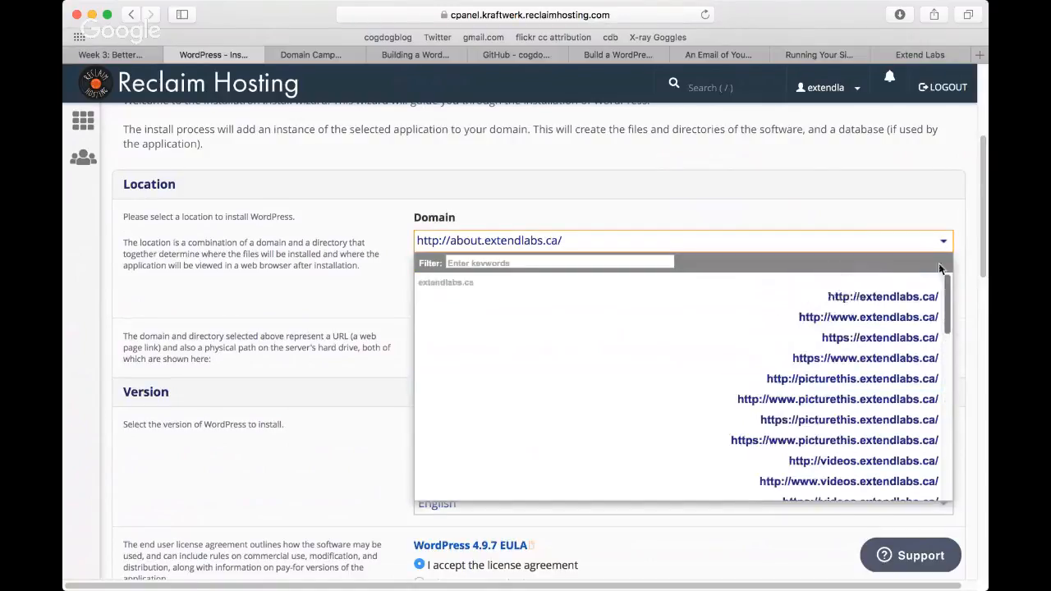
pyautogui.click(891, 299)
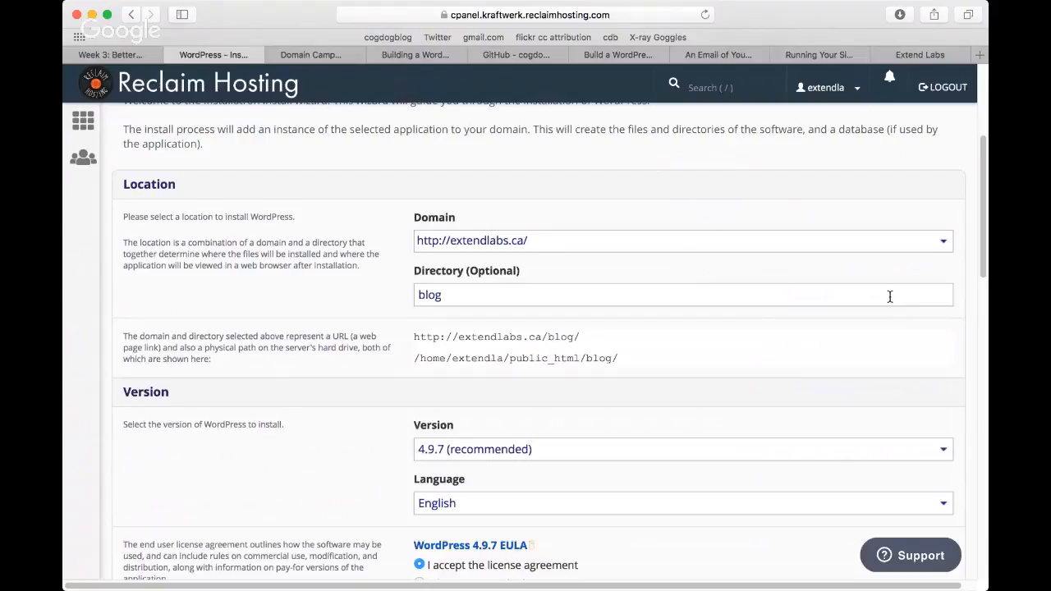
pyautogui.click(433, 299)
pyautogui.press('BackSpace')
pyautogui.press('BackSpace')
pyautogui.press('BackSpace')
pyautogui.press('BackSpace')
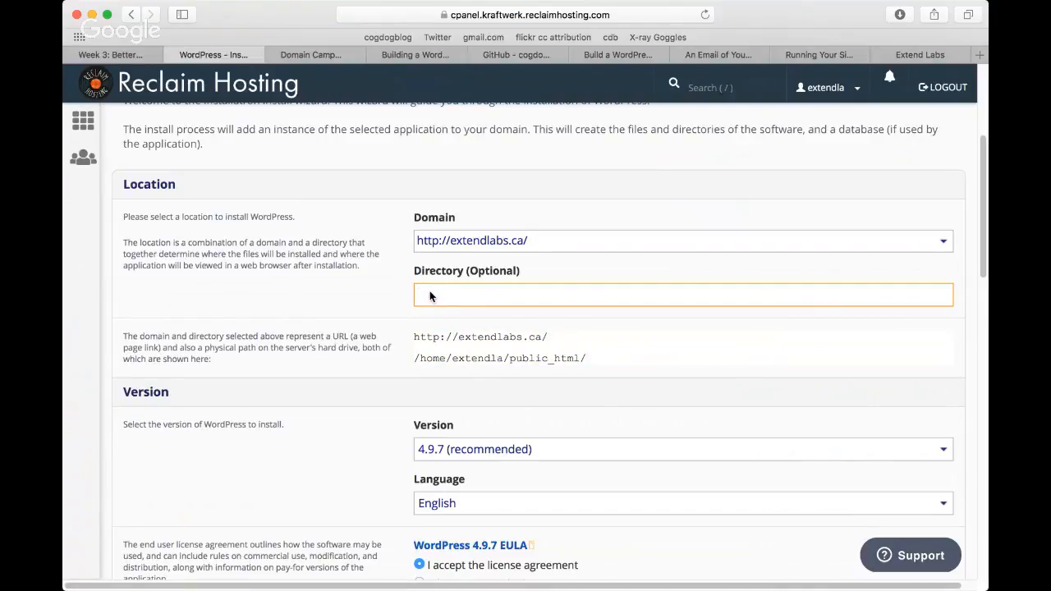
pyautogui.write('whi')
pyautogui.press('BackSpace')
pyautogui.write('o')
pyautogui.press('BackSpace')
pyautogui.press('BackSpace')
pyautogui.press('BackSpace')
# Step: Check the install URL generated from the chosen domain and empty directory by highlighting it
pyautogui.click(571, 239)
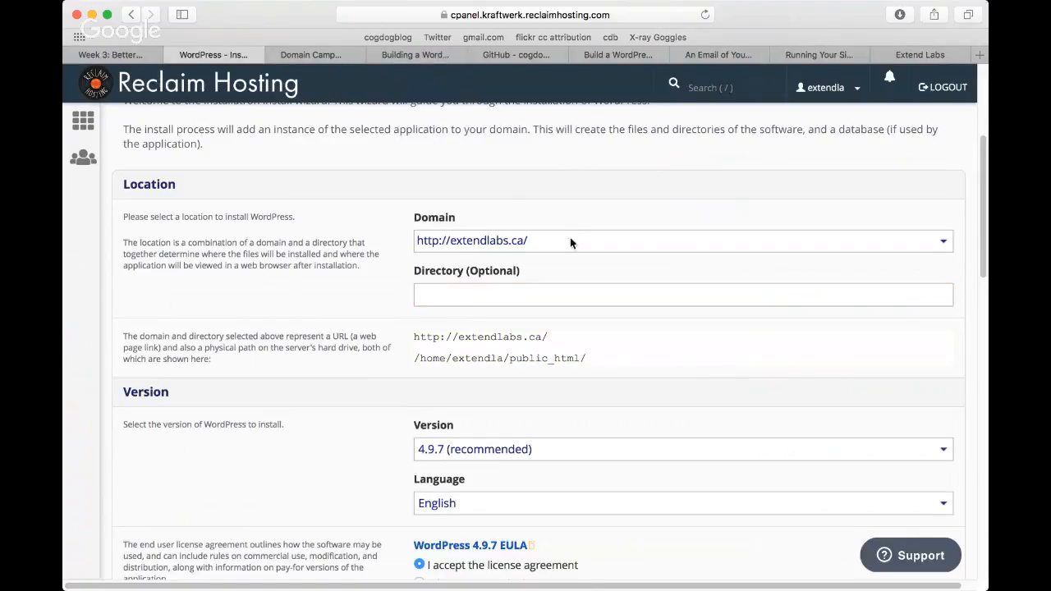
pyautogui.click(570, 237)
pyautogui.click(579, 240)
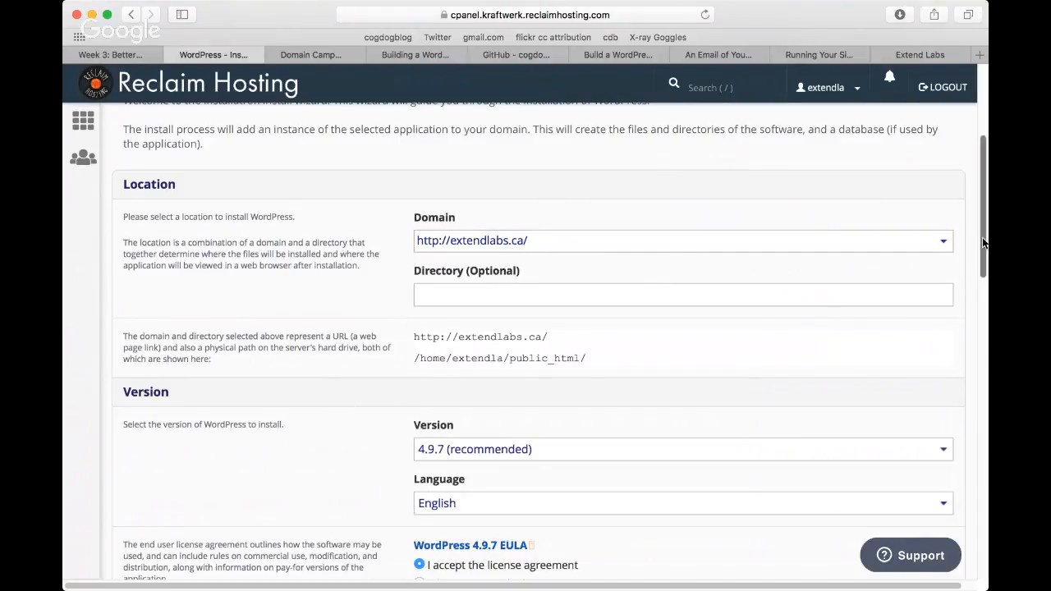
pyautogui.moveTo(983, 242); pyautogui.dragTo(929, 216)
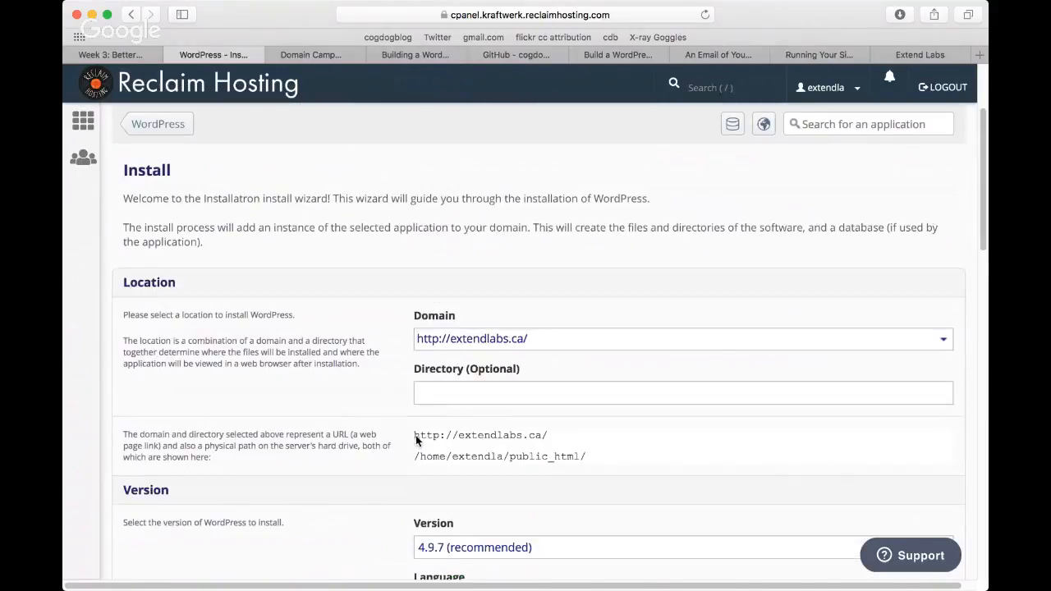
pyautogui.moveTo(416, 436); pyautogui.dragTo(551, 436)
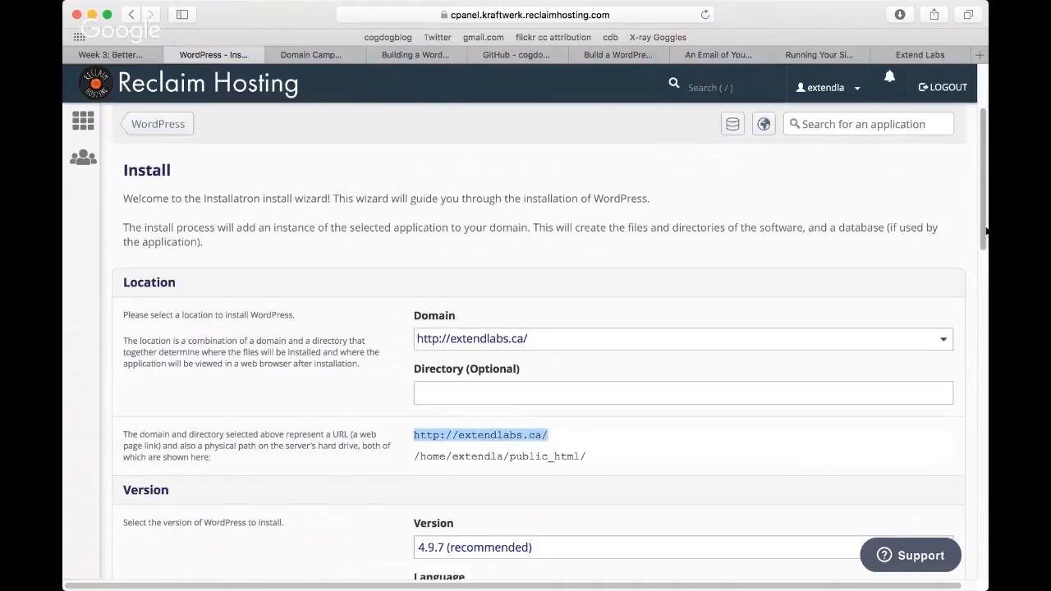
# Step: Set the website title in the WordPress install settings to "Who Are the Scientists"
pyautogui.moveTo(985, 239); pyautogui.dragTo(984, 449)
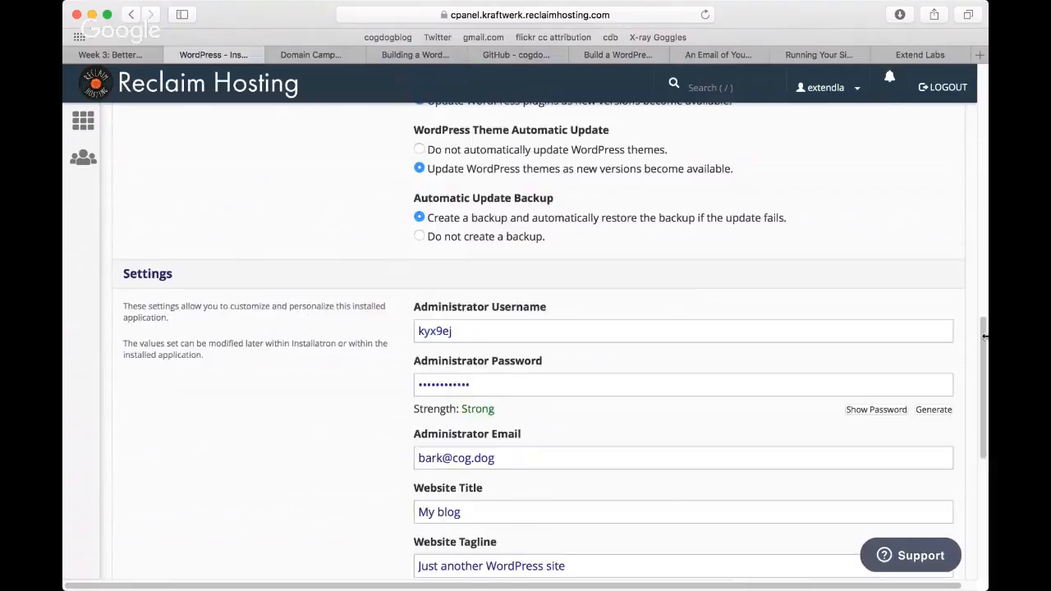
pyautogui.moveTo(985, 336); pyautogui.dragTo(984, 391)
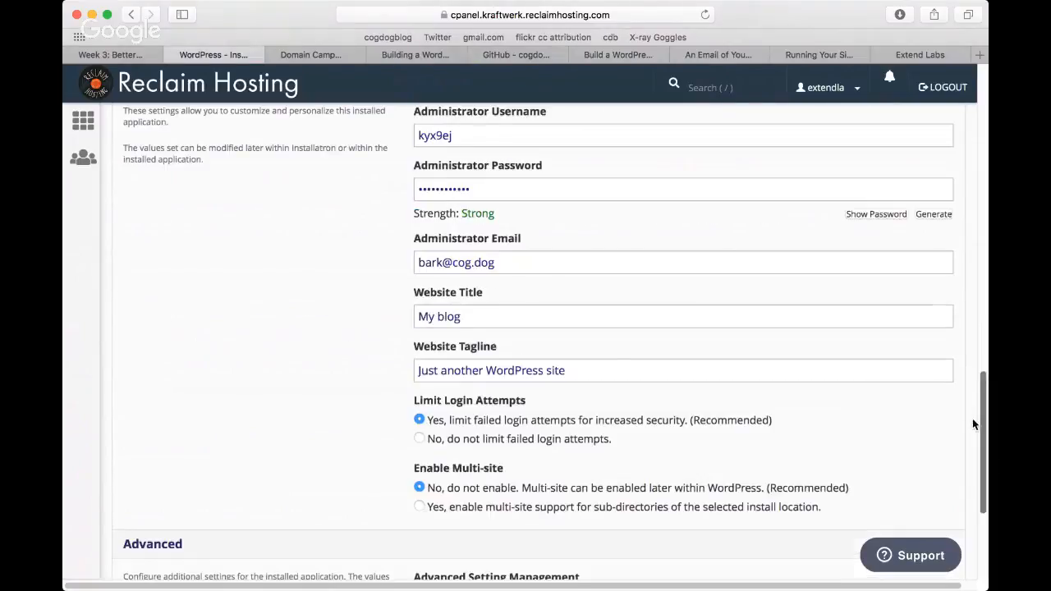
pyautogui.tripleClick(457, 325)
pyautogui.write('Wh')
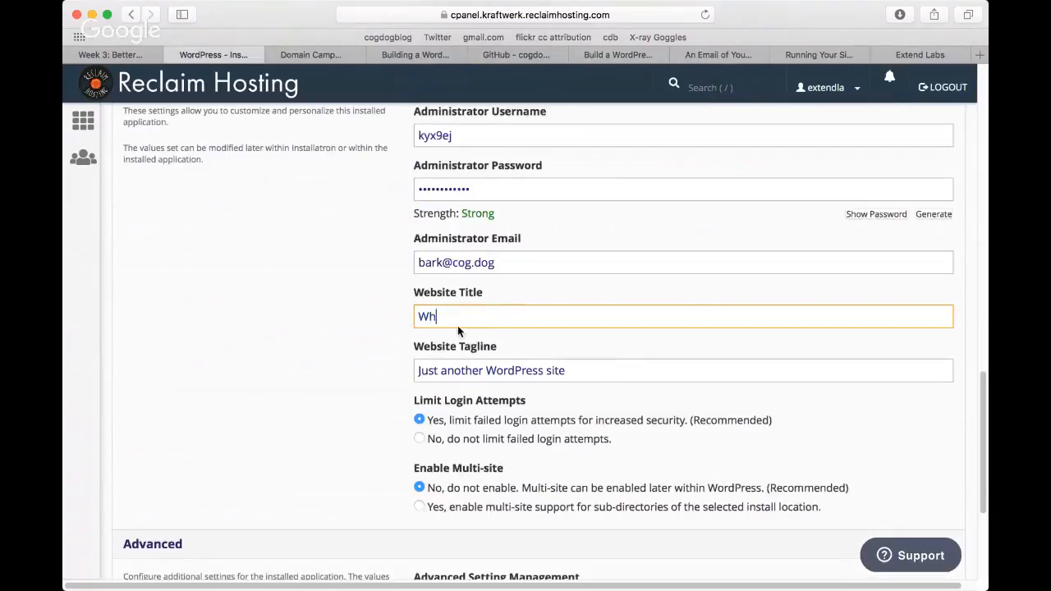
pyautogui.write('o Are the Scien')
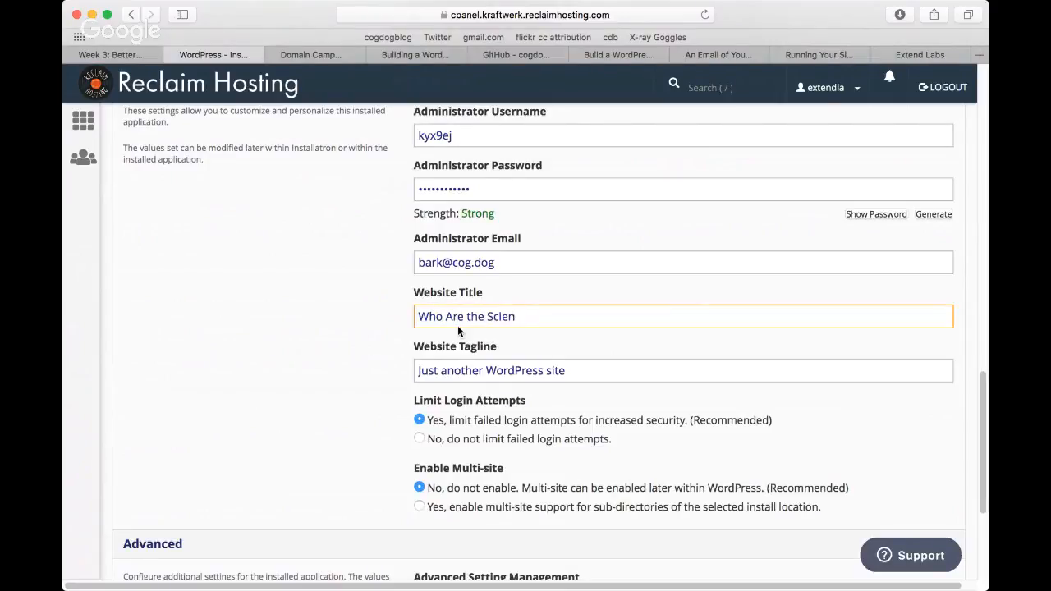
pyautogui.write('tist')
pyautogui.press('BackSpace')
pyautogui.press('BackSpace')
pyautogui.write('sts')
# Step: Install WordPress with the remaining options left at their defaults
pyautogui.scroll(-5, 949, 410)
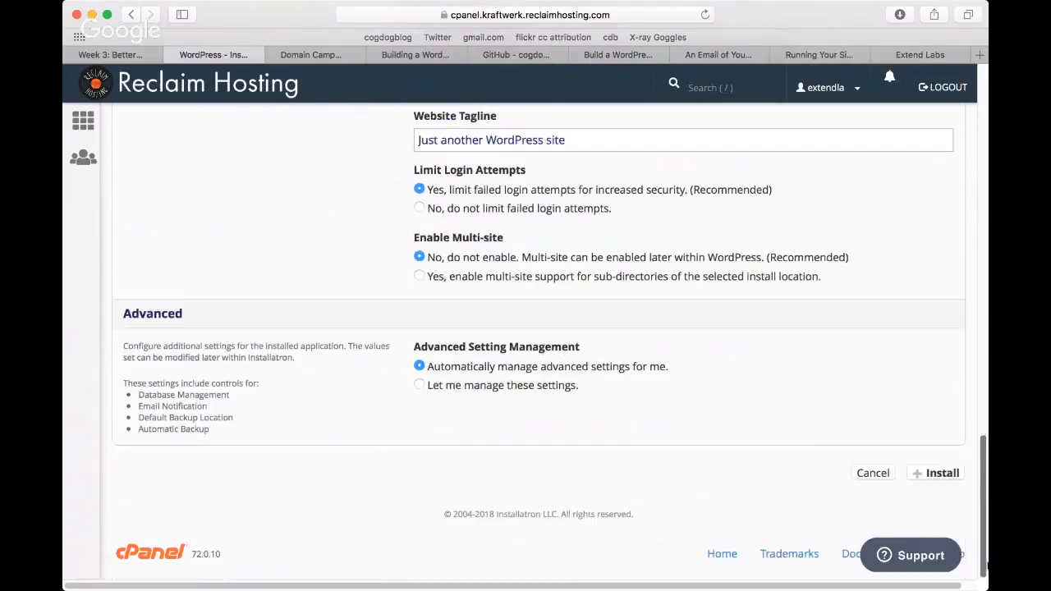
pyautogui.click(941, 475)
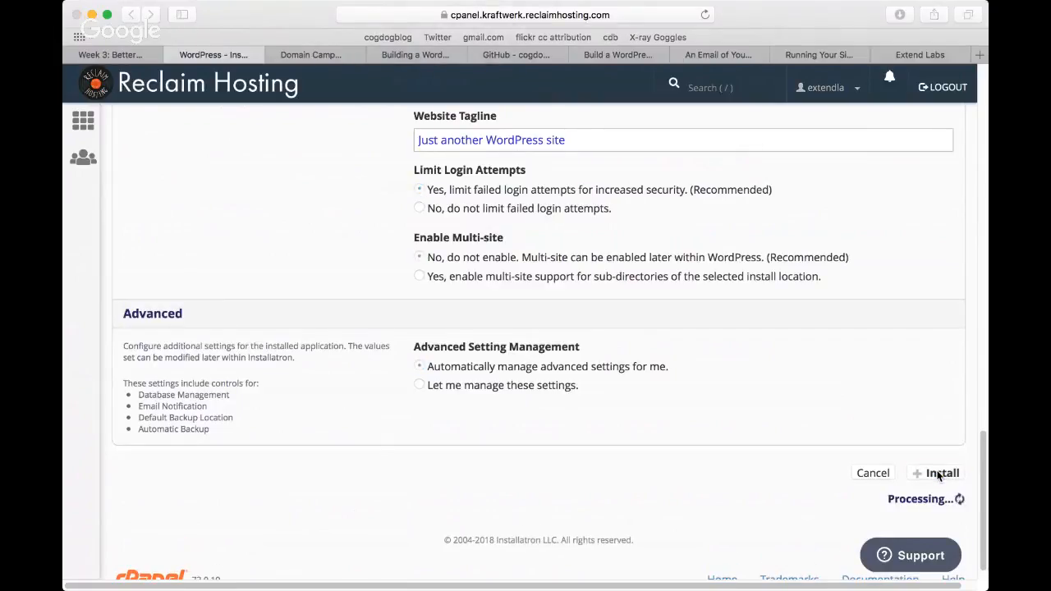
pyautogui.click(528, 162)
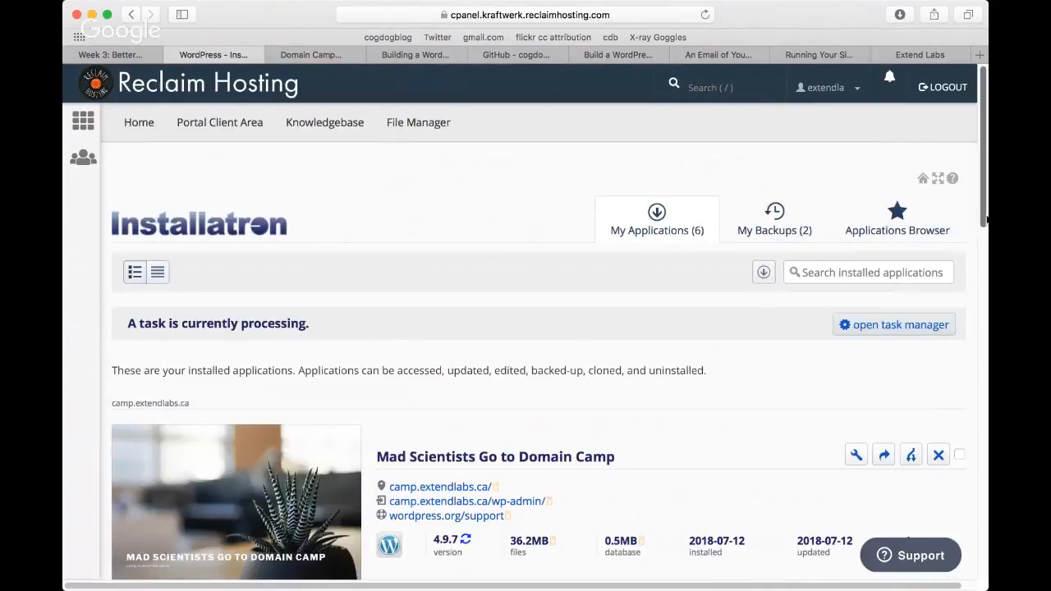
# Step: Open the new Who Are the Scientists site's WordPress dashboard in another tab and dismiss the Personal Data and Privacy notice
pyautogui.moveTo(985, 216); pyautogui.dragTo(961, 399)
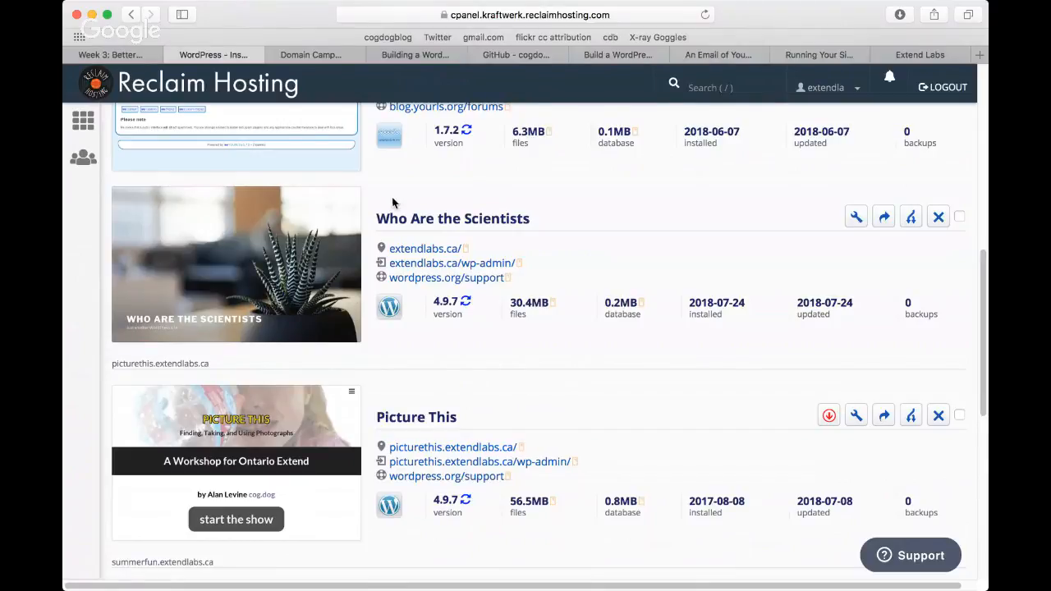
pyautogui.tripleClick(434, 254)
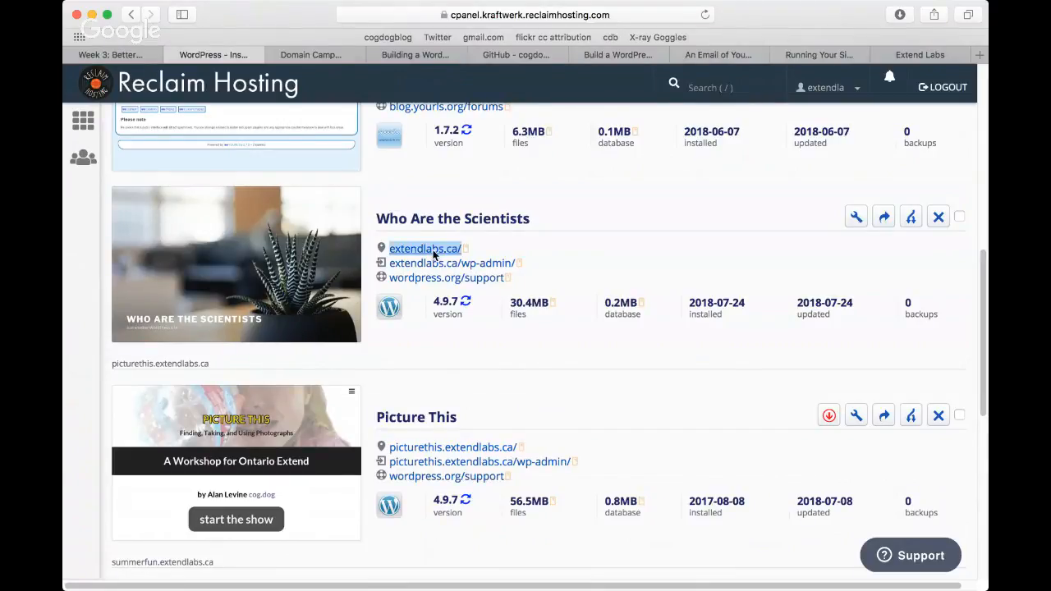
pyautogui.keyDown('super'); pyautogui.click(476, 252); pyautogui.keyUp('super')
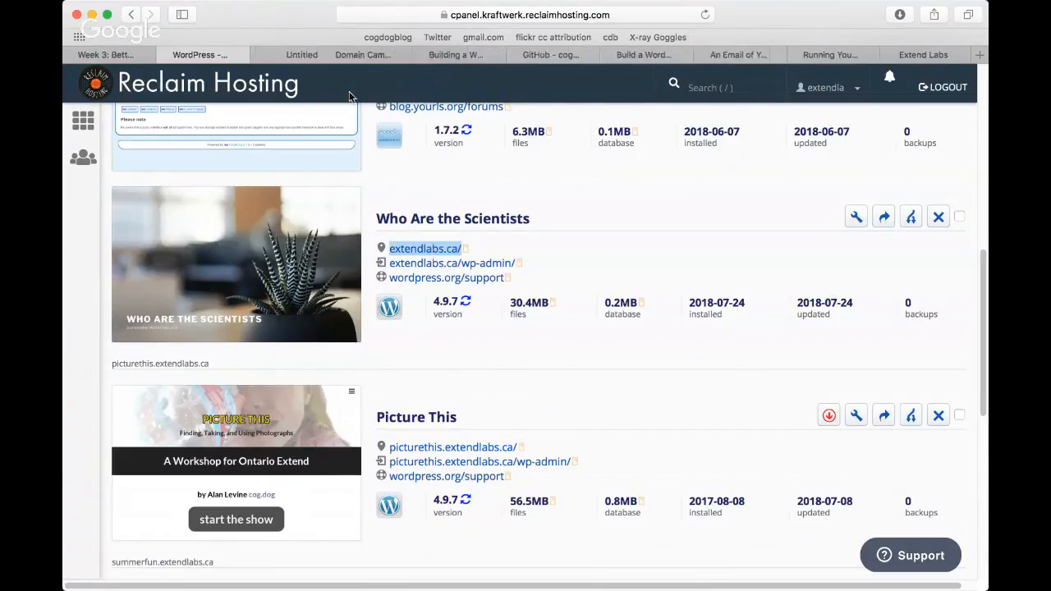
pyautogui.click(303, 51)
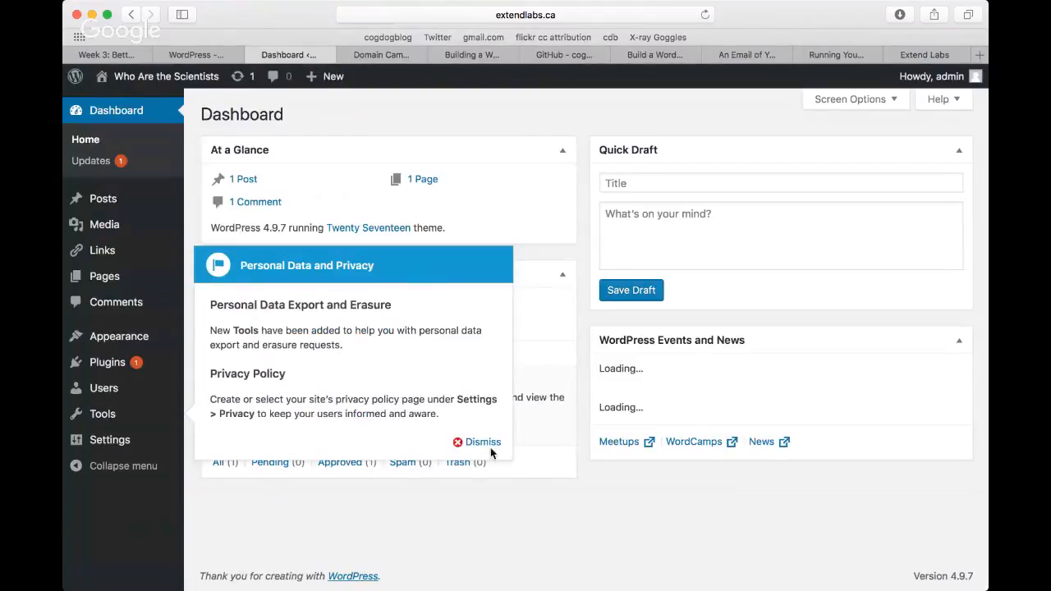
pyautogui.click(483, 442)
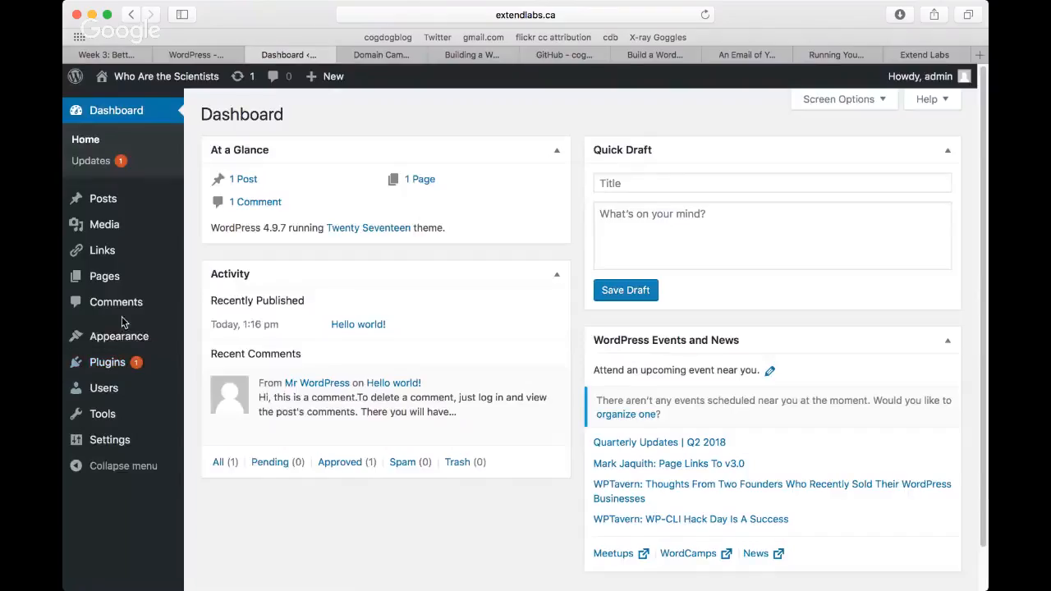
# Step: Open the site's installed themes page
pyautogui.moveTo(124, 341)
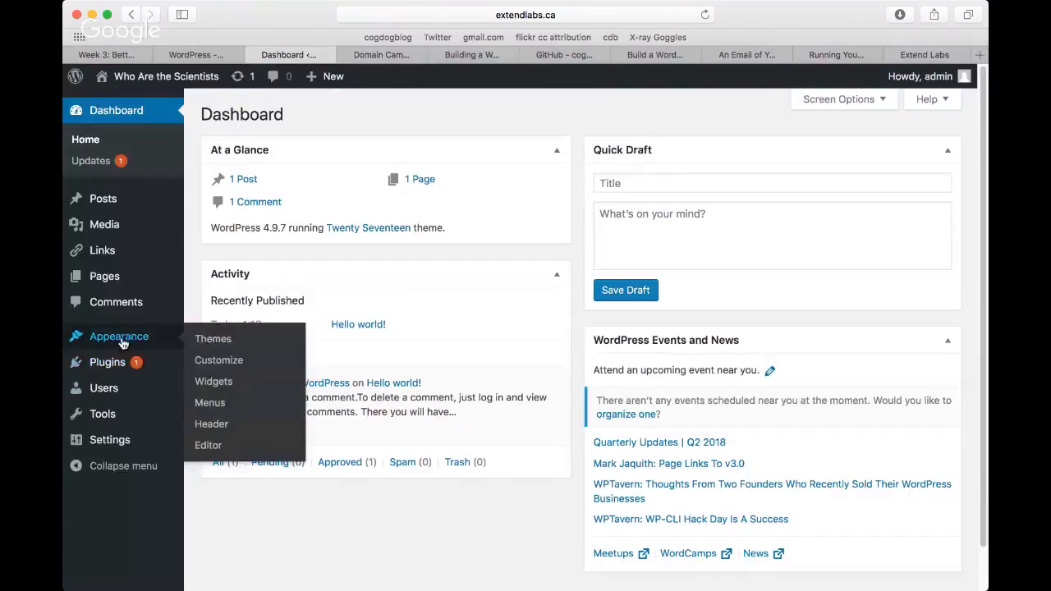
pyautogui.click(215, 347)
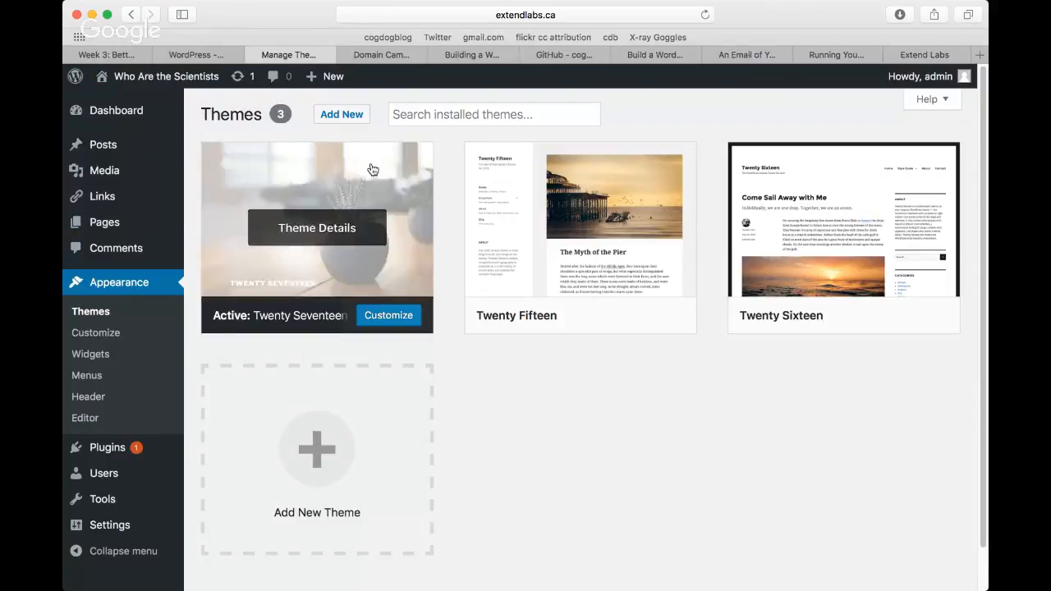
pyautogui.click(458, 117)
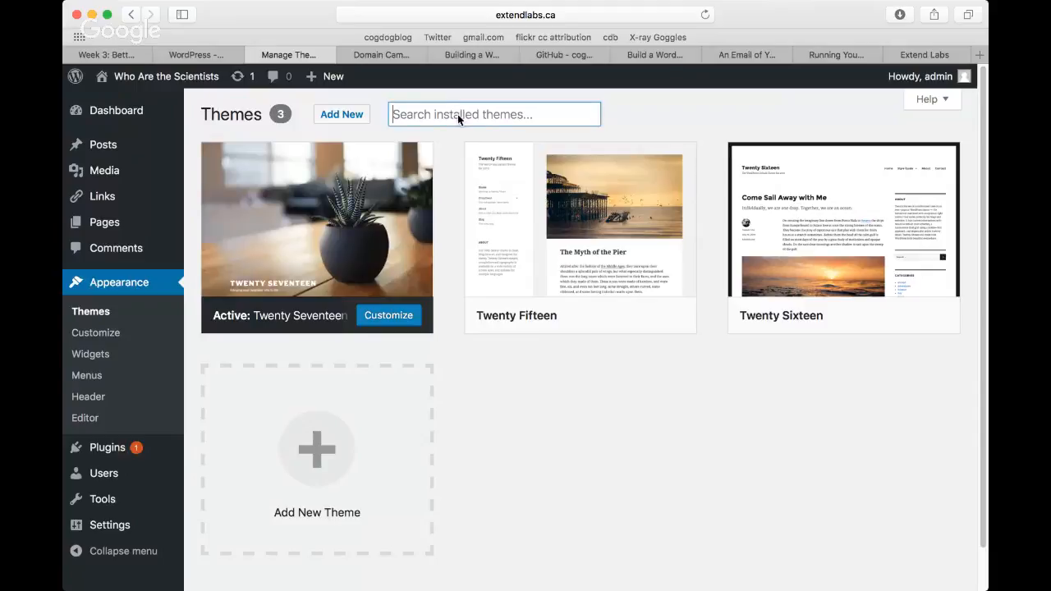
pyautogui.write('ln')
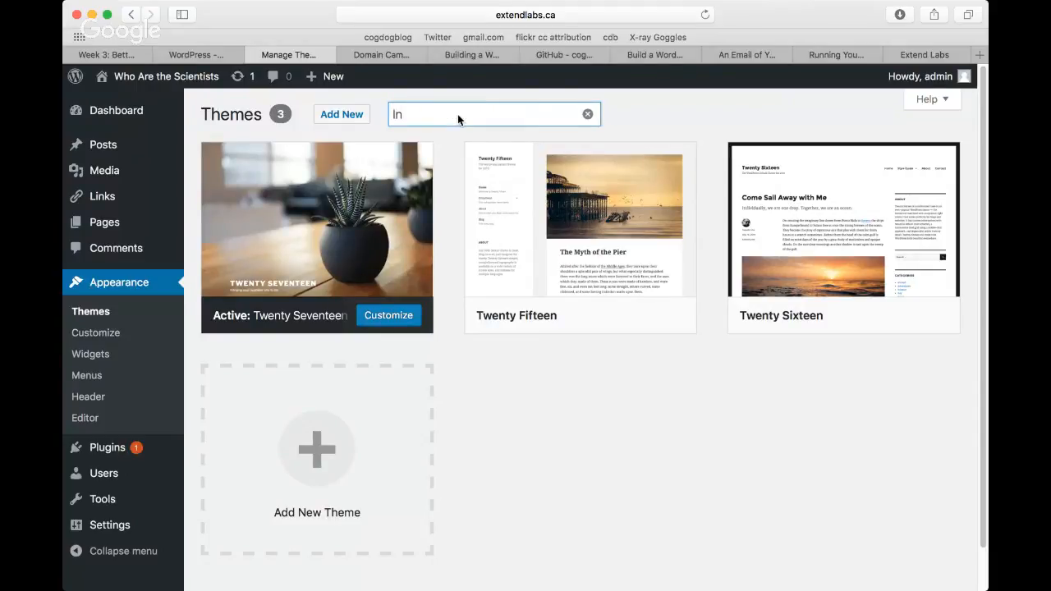
pyautogui.press('BackSpace')
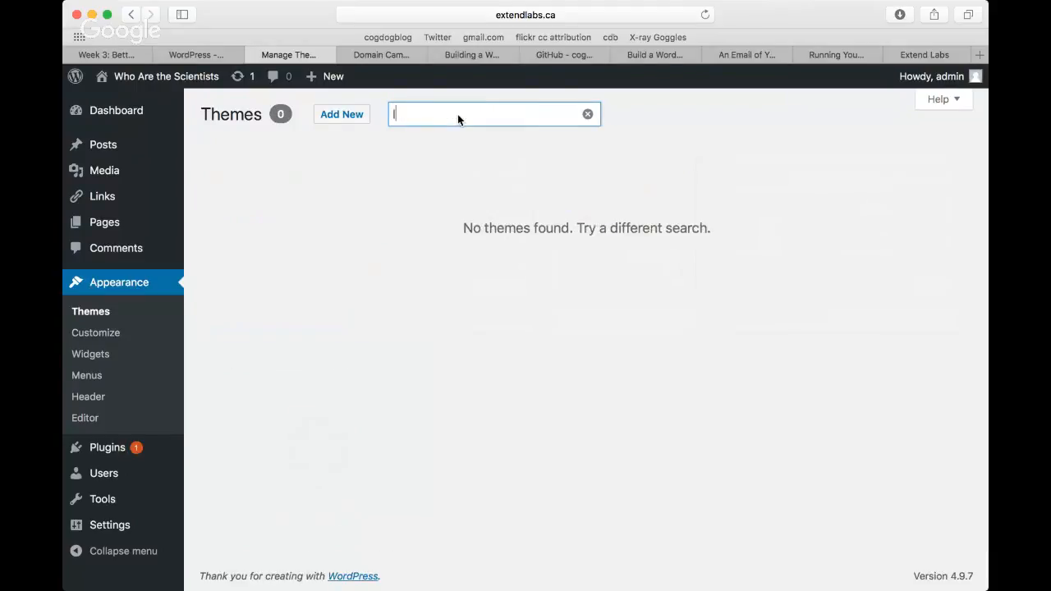
pyautogui.write('anding')
pyautogui.press('BackSpace')
pyautogui.press('BackSpace')
pyautogui.press('BackSpace')
pyautogui.press('BackSpace')
pyautogui.press('BackSpace')
pyautogui.press('BackSpace')
pyautogui.press('BackSpace')
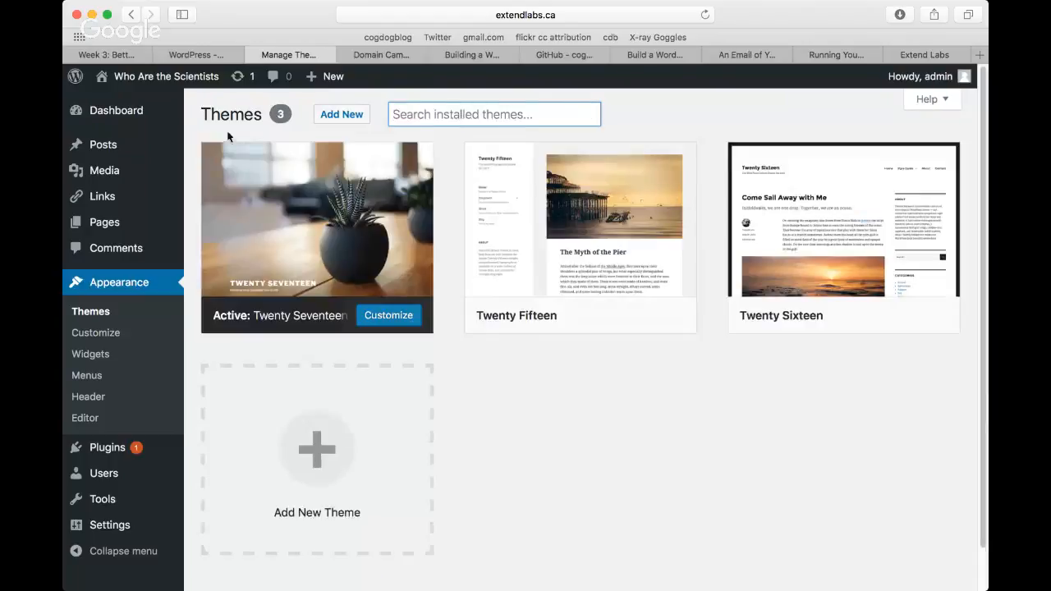
# Step: Search the themes available to add for "landing page" and browse the matching designs
pyautogui.click(344, 114)
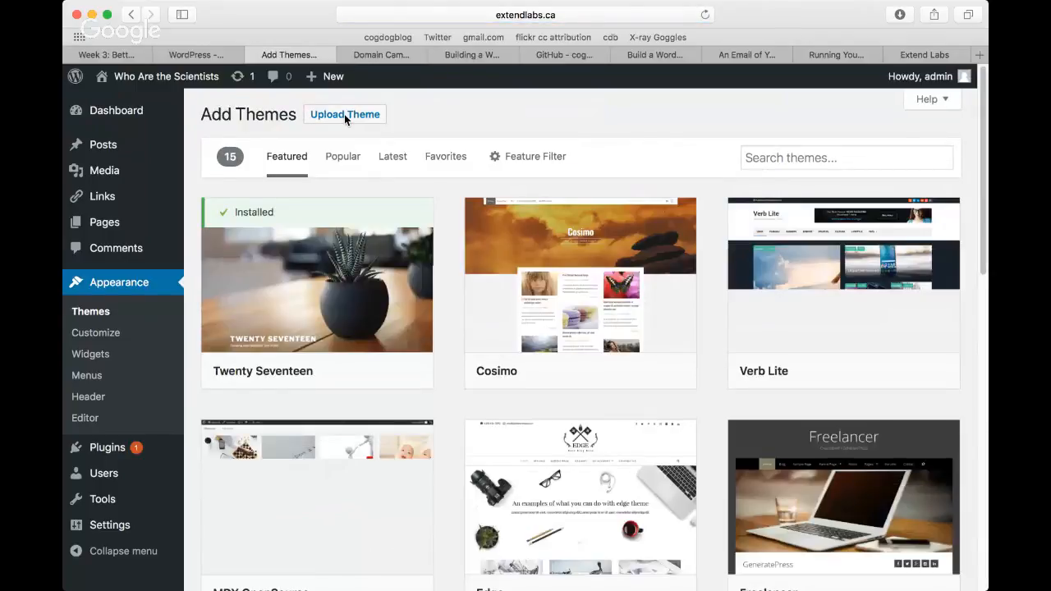
pyautogui.click(783, 159)
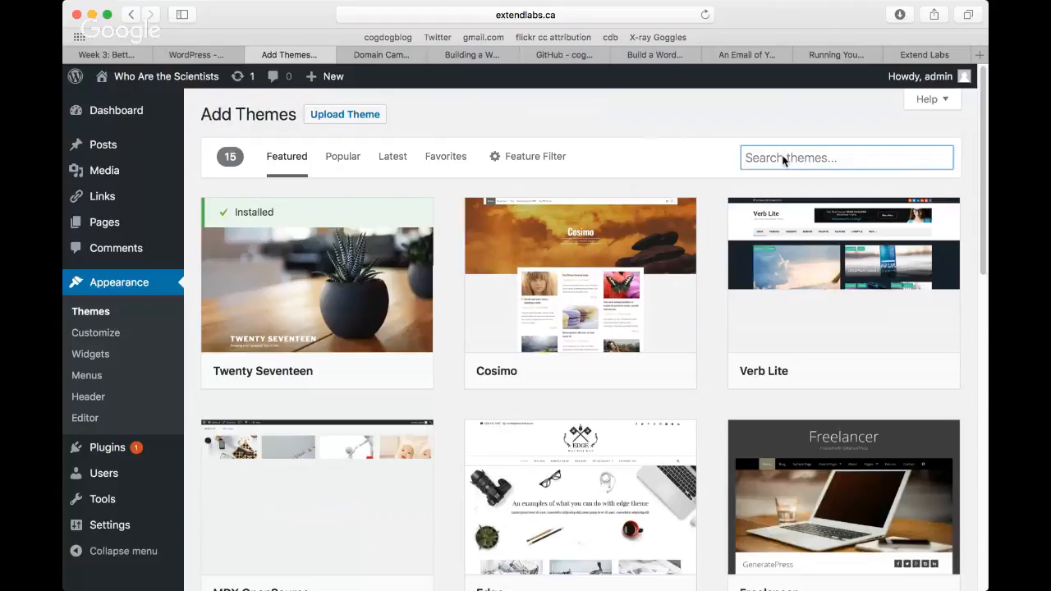
pyautogui.write('land')
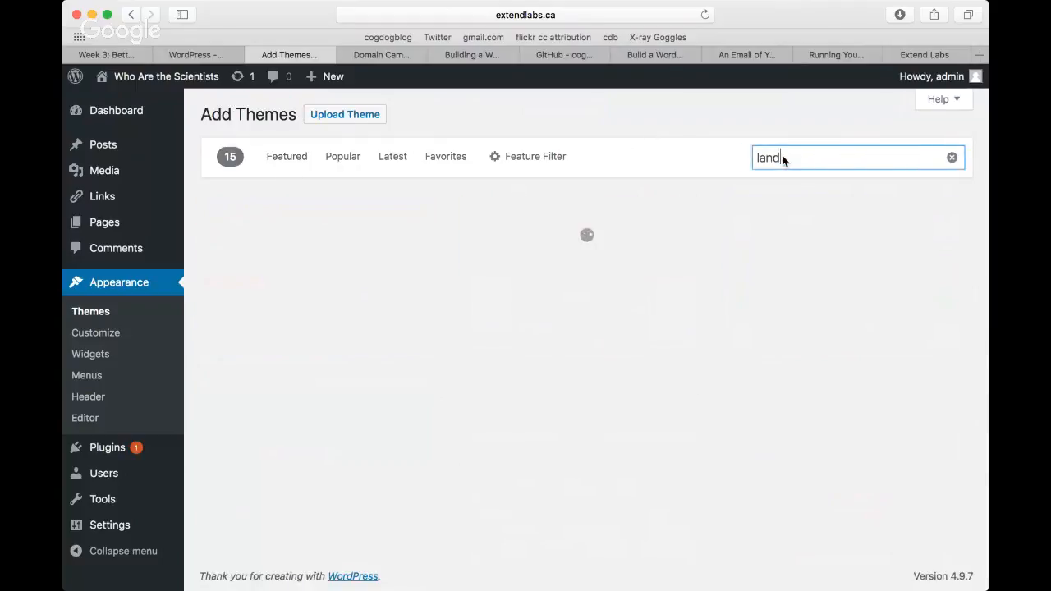
pyautogui.write('ing page')
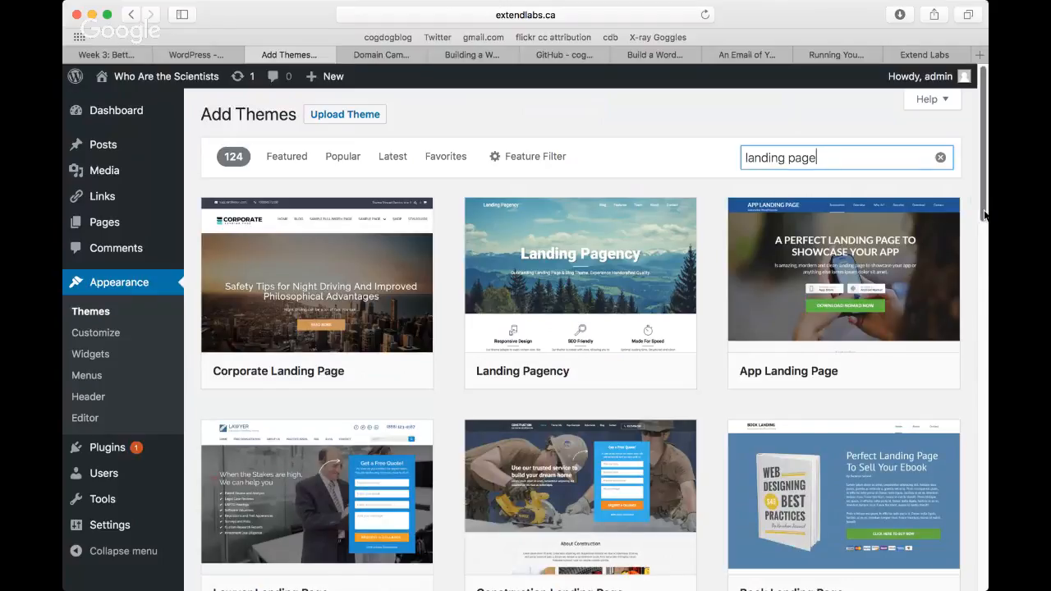
pyautogui.moveTo(984, 214); pyautogui.dragTo(981, 376)
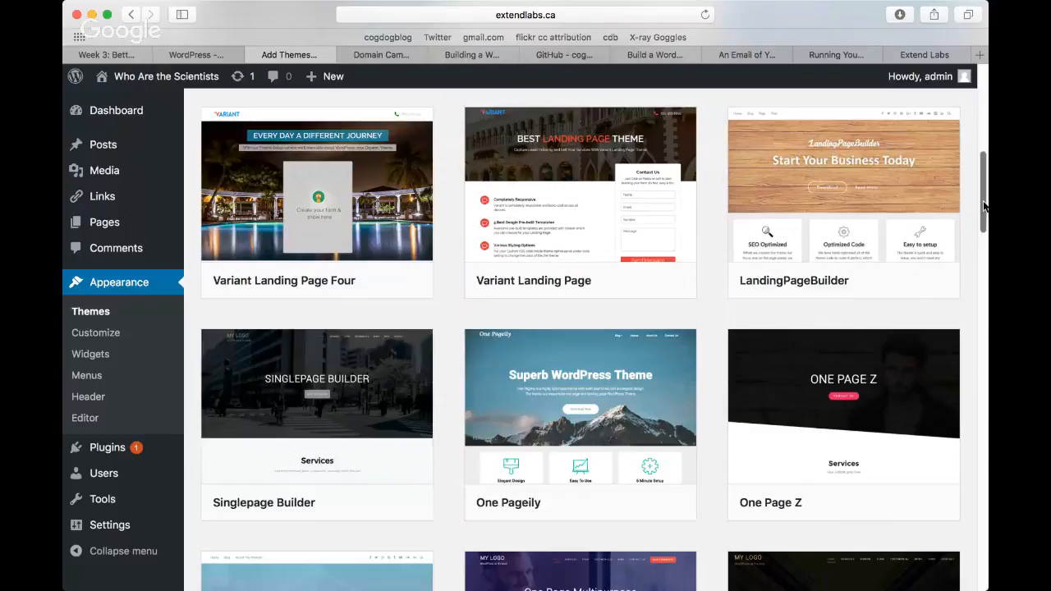
# Step: Look through the remaining theme designs in the landing page search results
pyautogui.moveTo(985, 206); pyautogui.dragTo(983, 337)
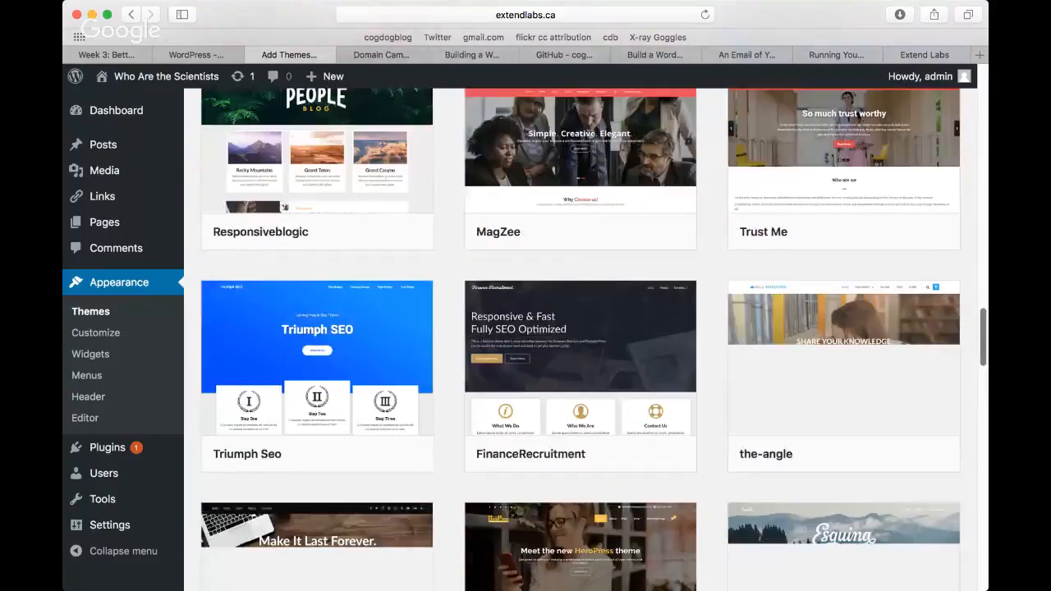
pyautogui.scroll(-4, 580, 339)
pyautogui.scroll(-1, 580, 339)
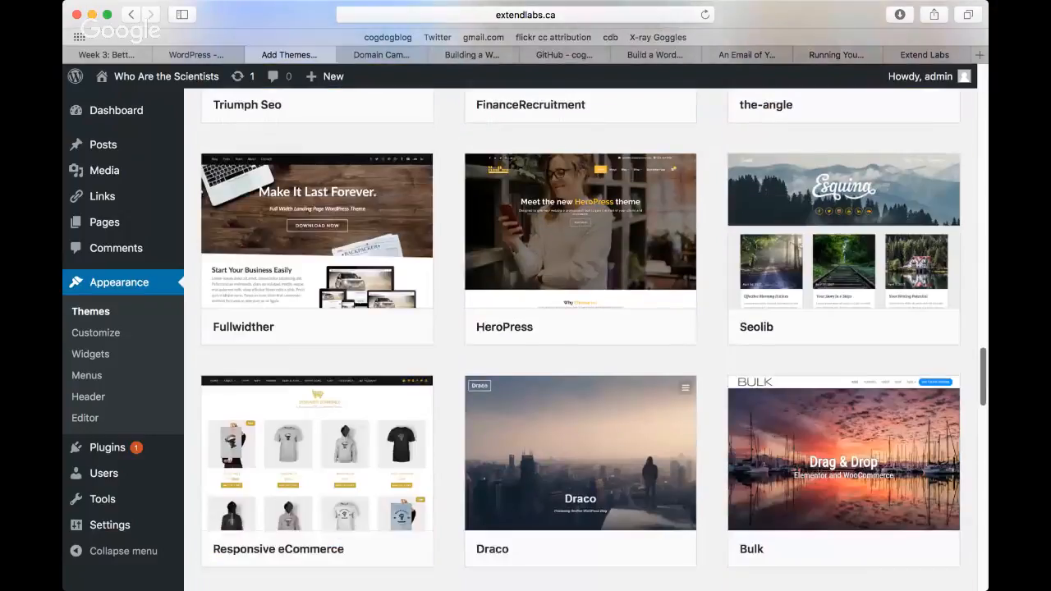
pyautogui.scroll(-1, 983, 400)
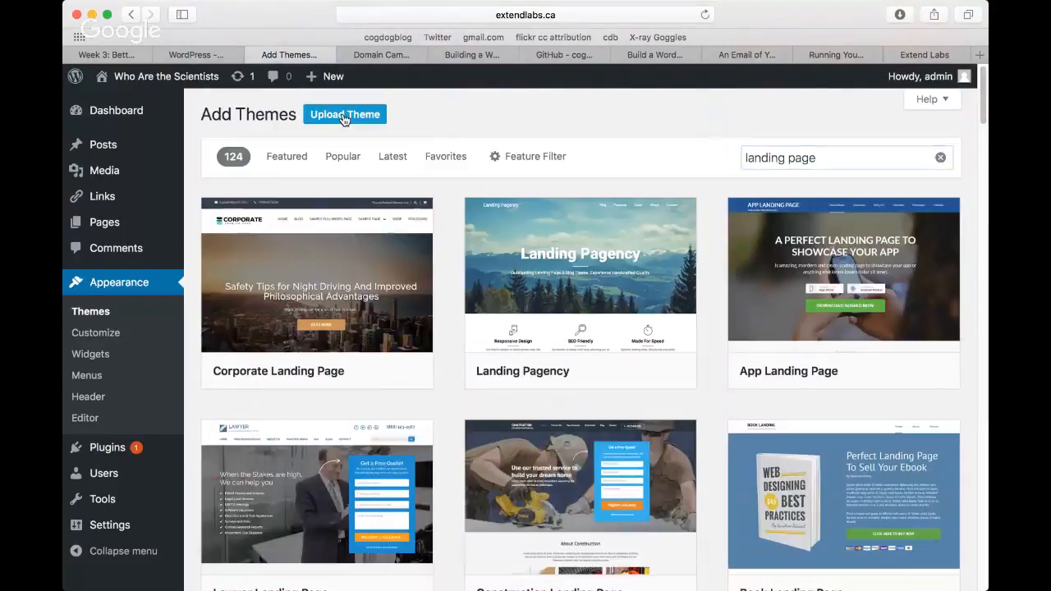
# Step: Open the form for uploading a zipped theme, and download the wp-dimension theme as a ZIP from its GitHub repository
pyautogui.click(343, 117)
pyautogui.click(466, 251)
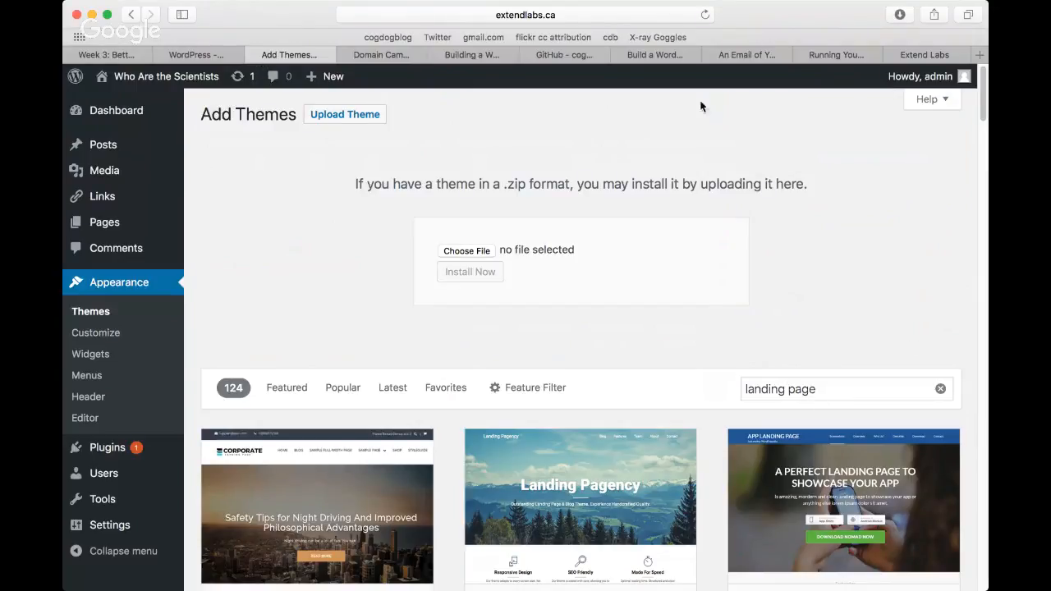
pyautogui.click(555, 59)
pyautogui.click(826, 484)
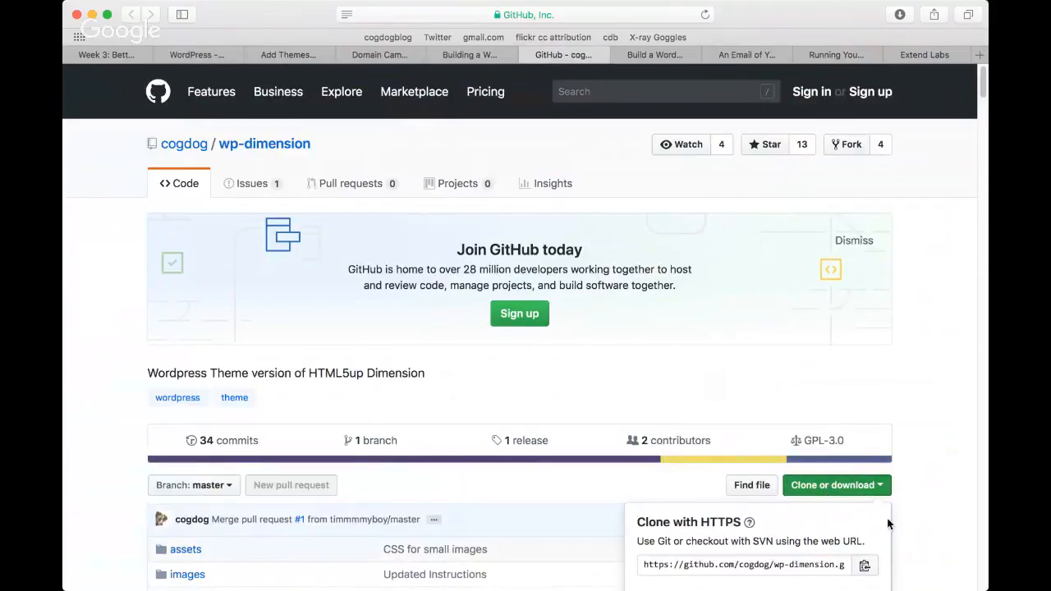
pyautogui.scroll(-3, 889, 517)
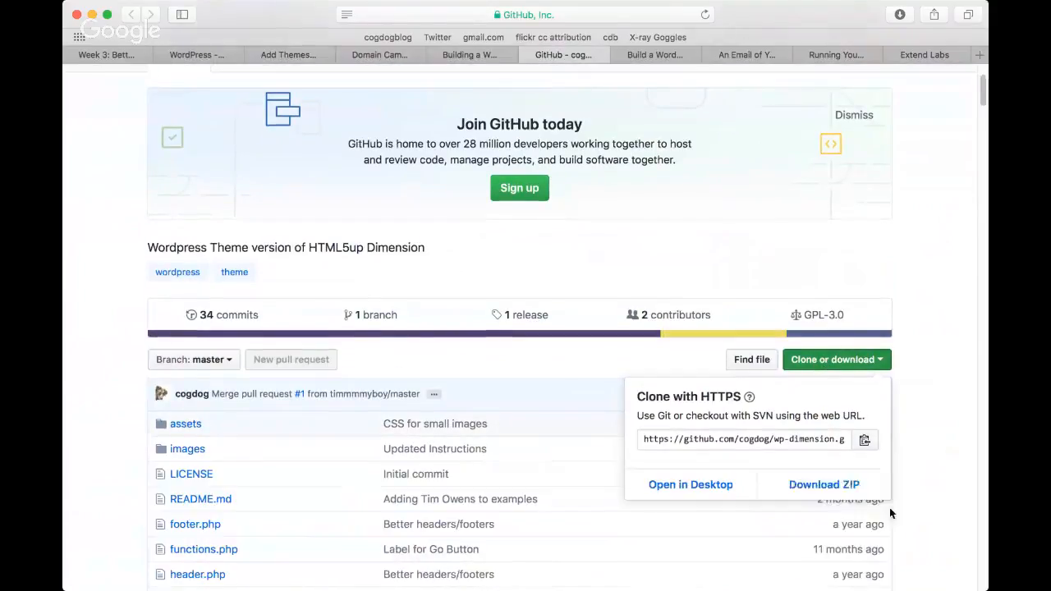
pyautogui.click(831, 491)
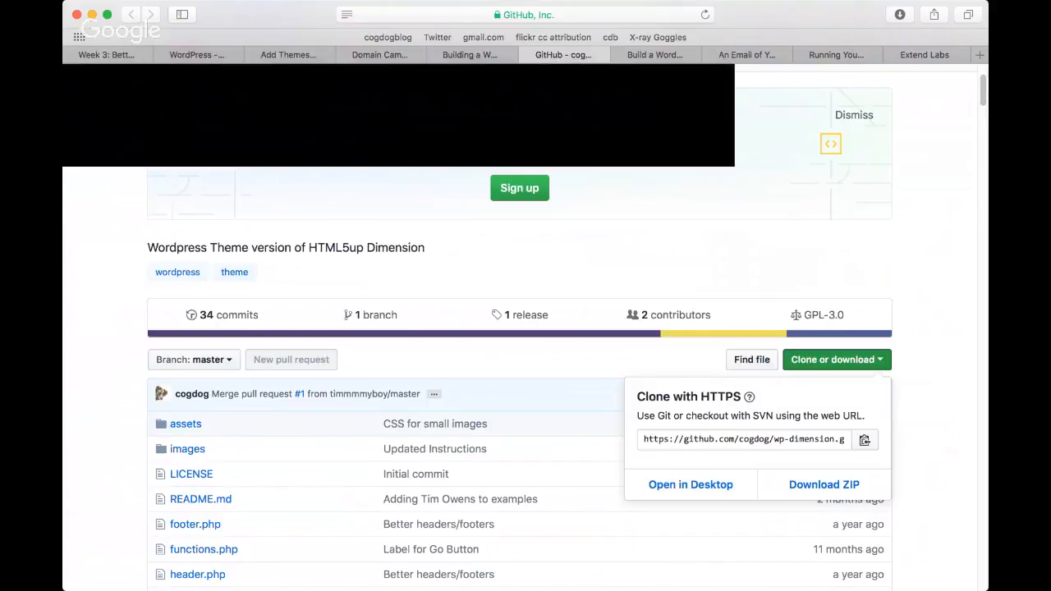
pyautogui.click(92, 15)
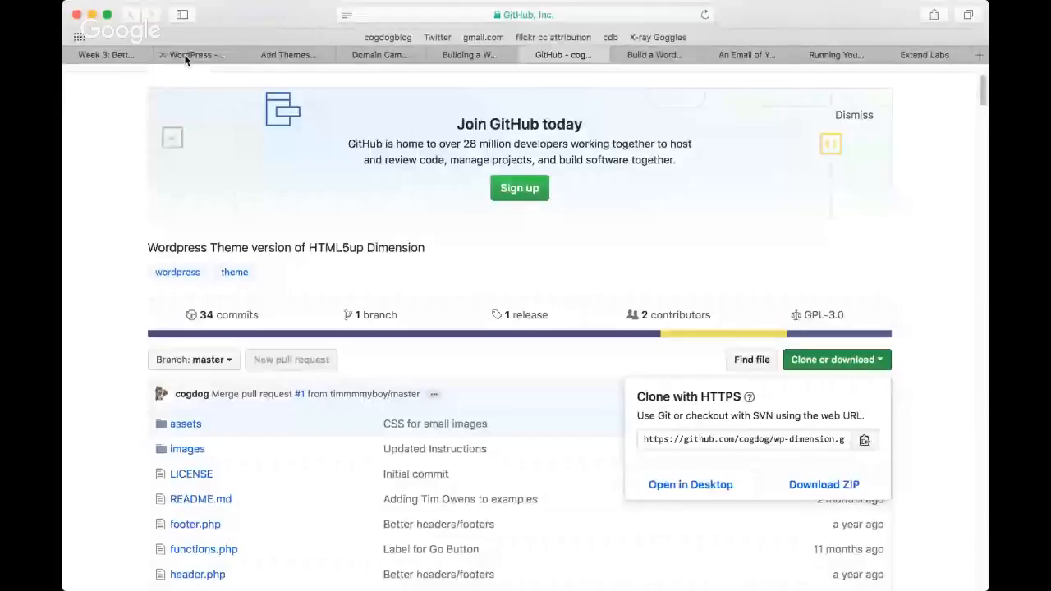
pyautogui.click(185, 56)
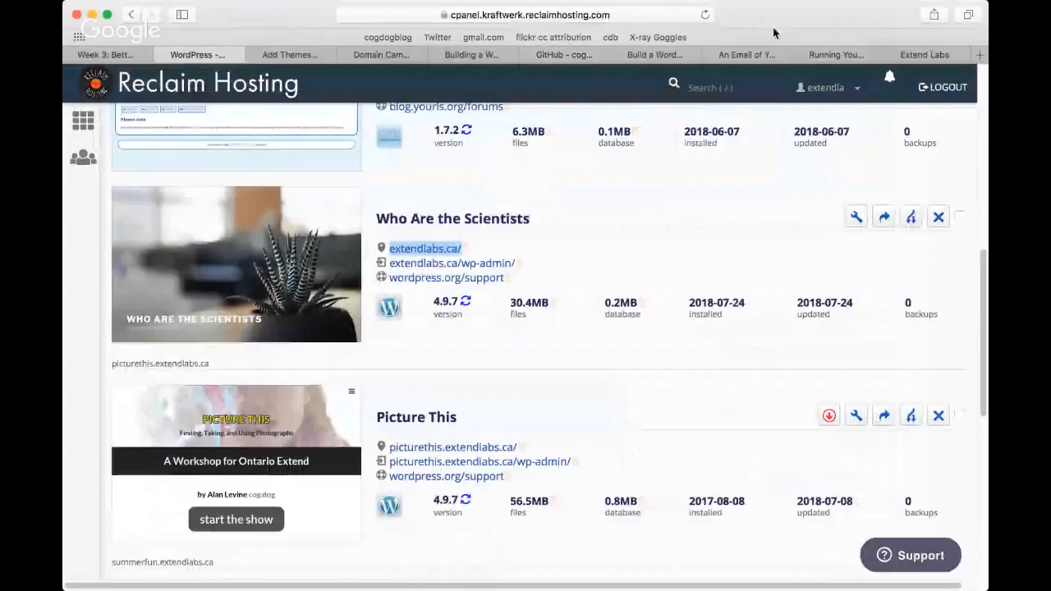
pyautogui.press('super+Tab')
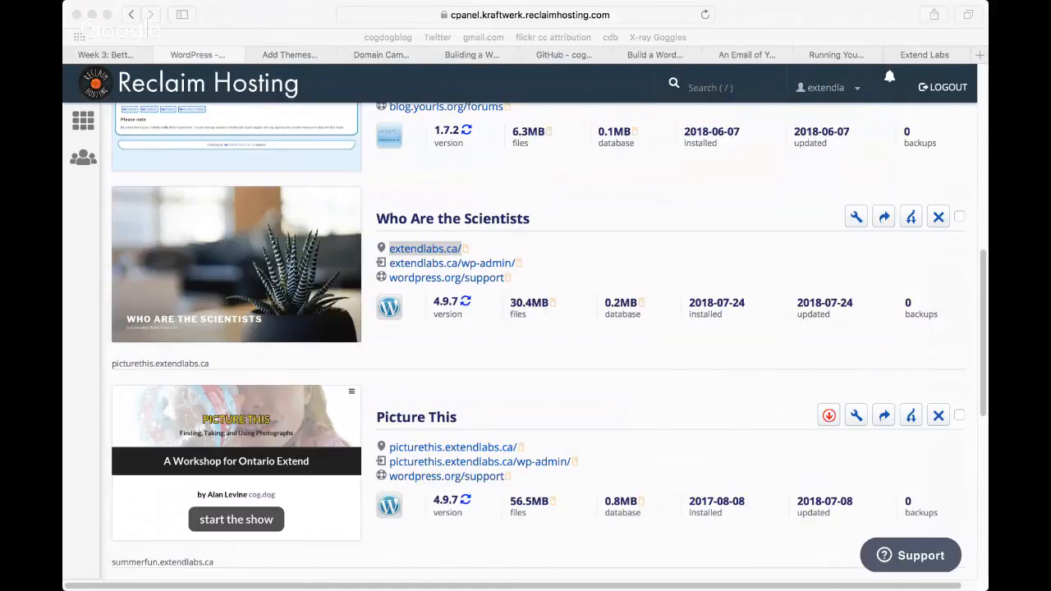
pyautogui.click(218, 172)
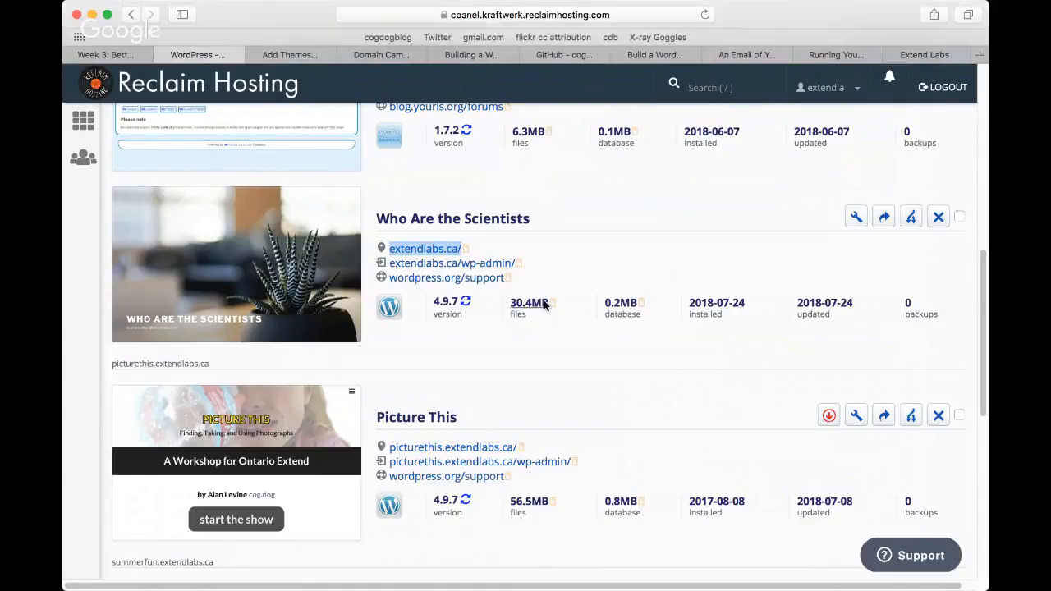
# Step: Install the theme from wp-dimension-master.zip on the Who Are the Scientists site and activate it
pyautogui.click(299, 56)
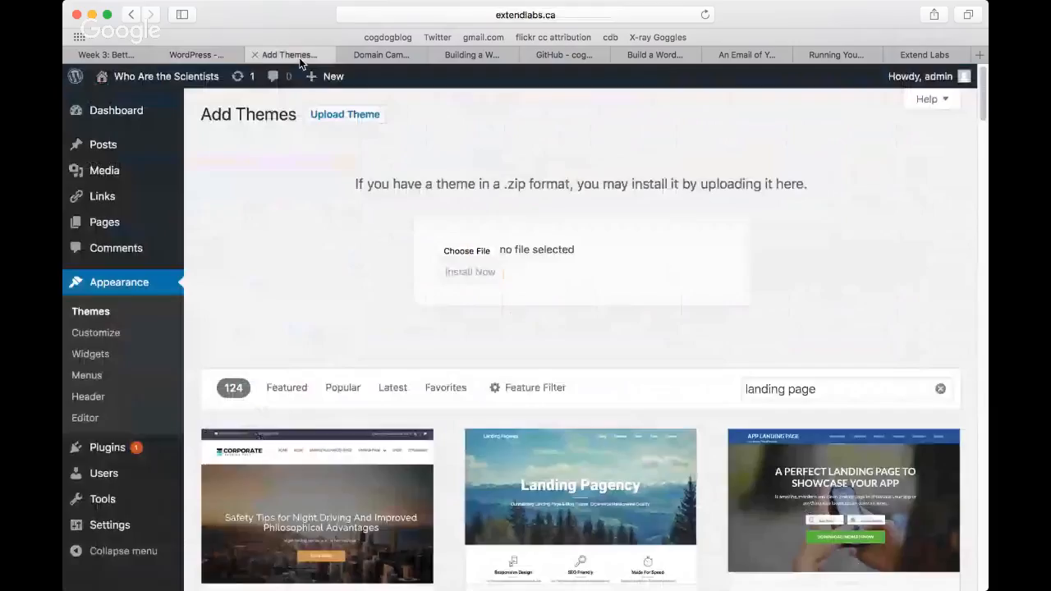
pyautogui.click(474, 256)
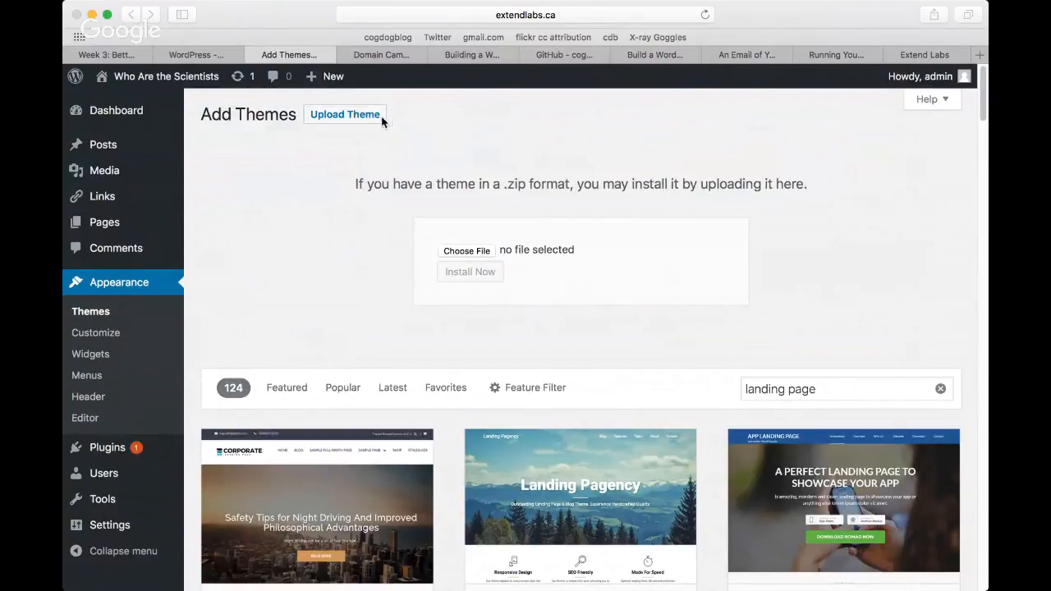
pyautogui.click(876, 396)
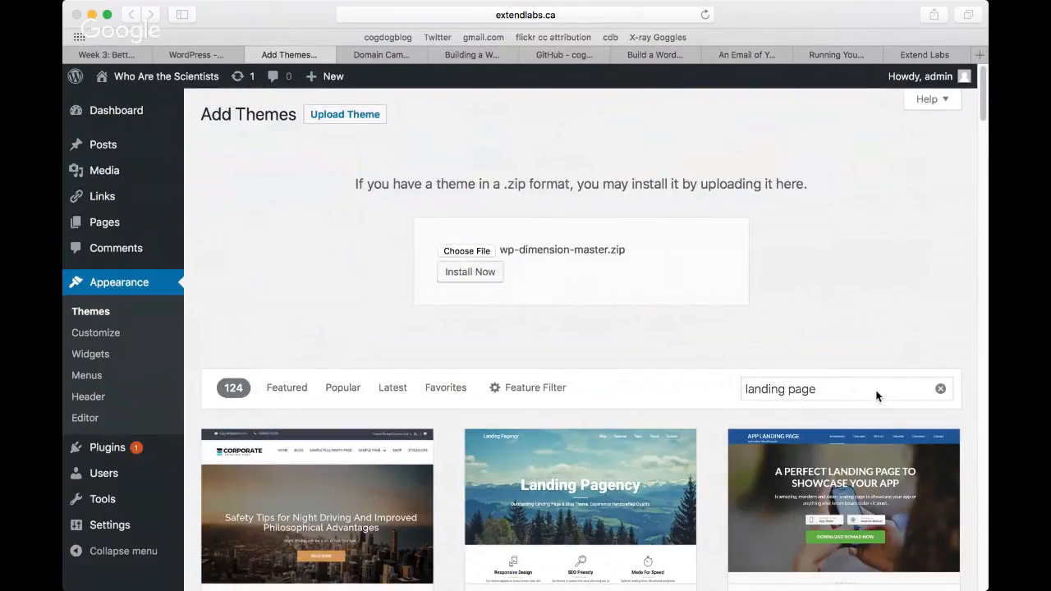
pyautogui.click(474, 275)
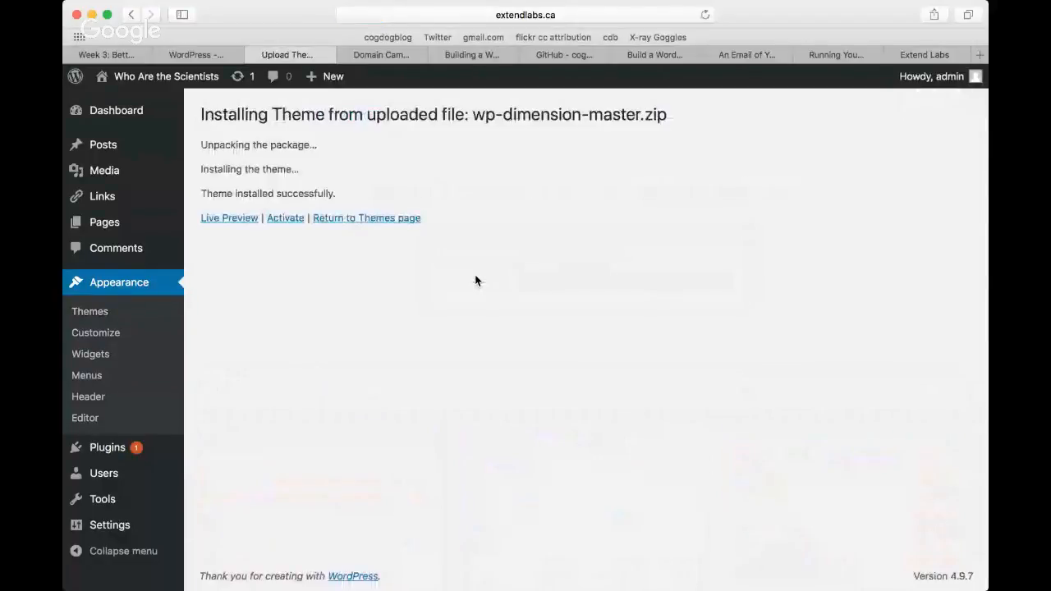
pyautogui.click(288, 218)
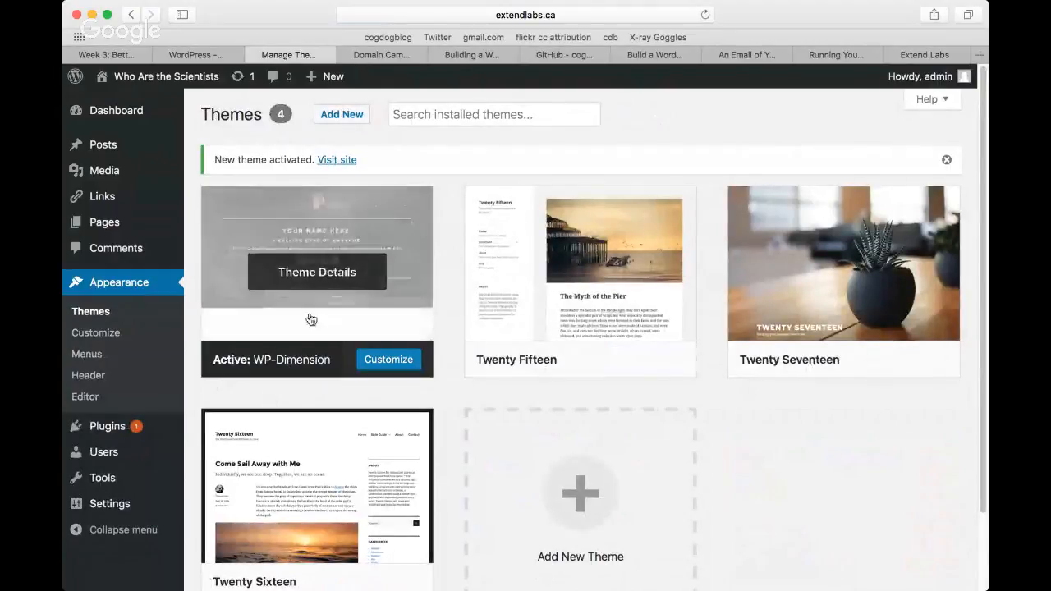
# Step: View the site with its new theme and review the theme's customizing instructions on its GitHub page
pyautogui.click(336, 161)
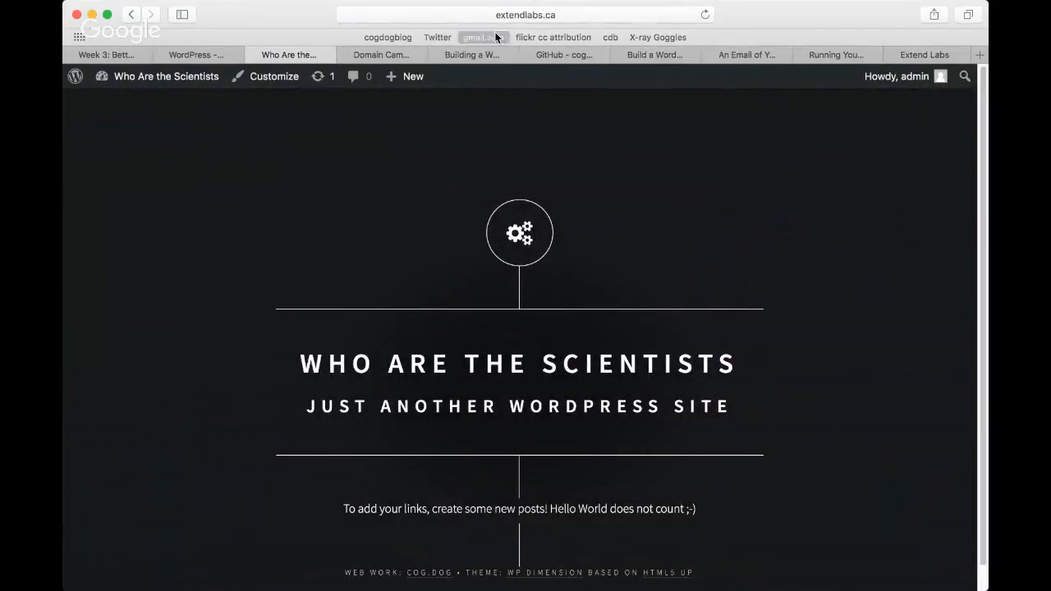
pyautogui.click(548, 58)
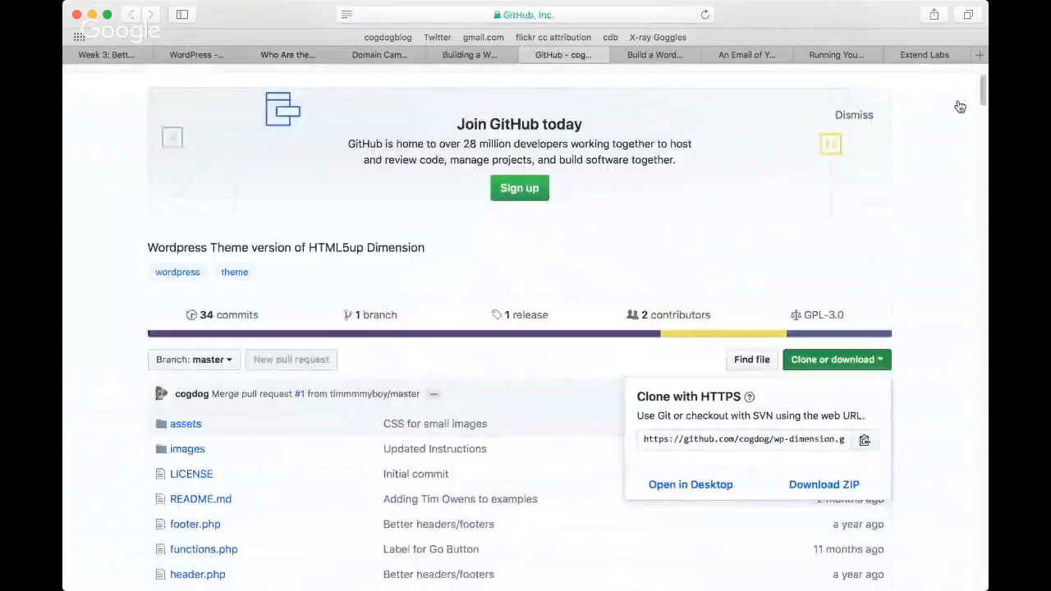
pyautogui.moveTo(983, 99); pyautogui.dragTo(982, 279)
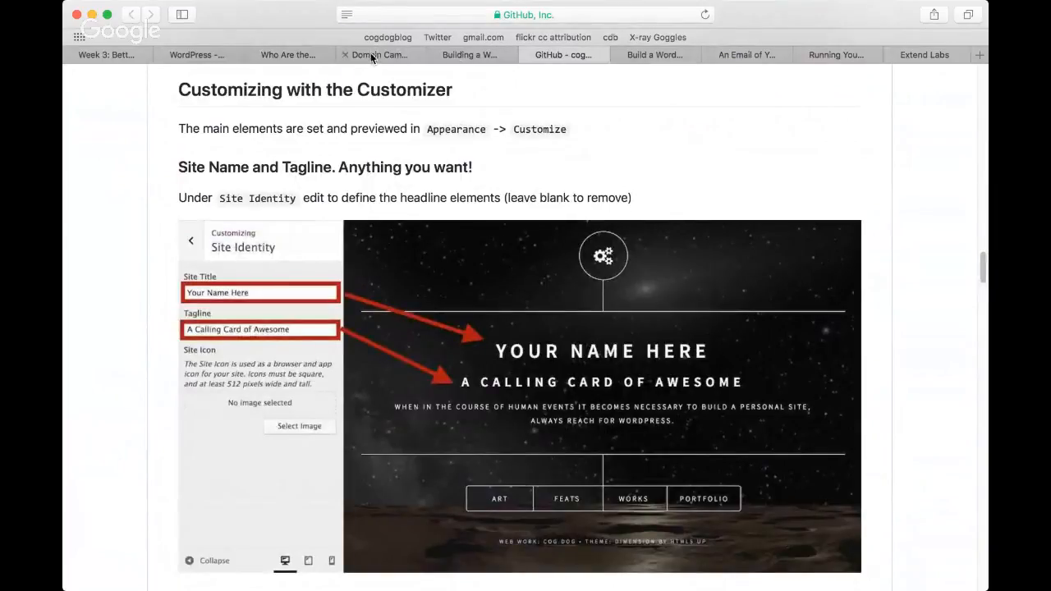
# Step: Customize the Who Are the Scientists site's identity by changing its tagline to "We are not mad"
pyautogui.click(271, 54)
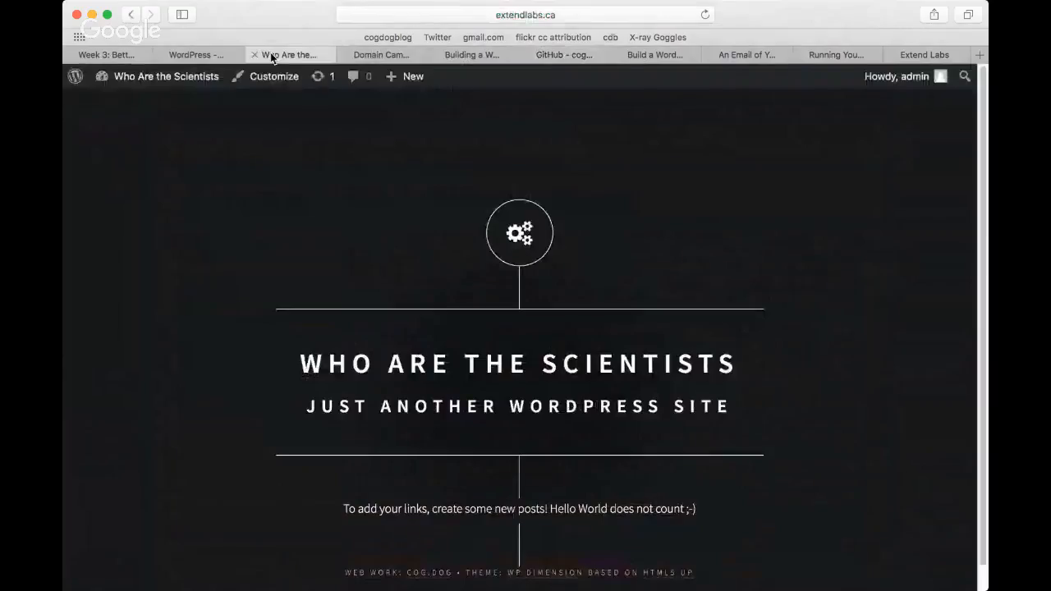
pyautogui.click(264, 82)
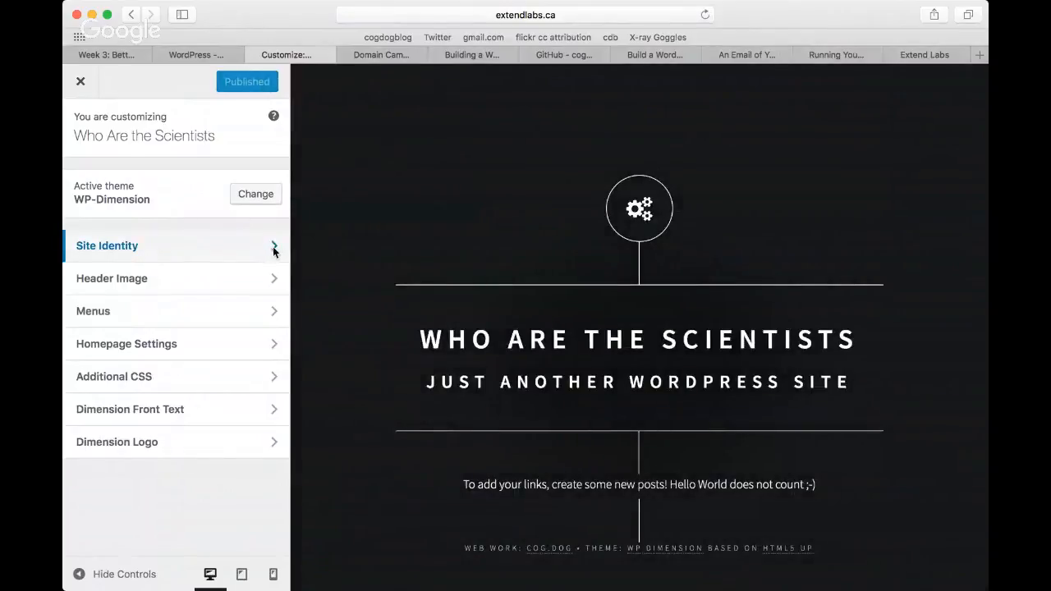
pyautogui.click(273, 248)
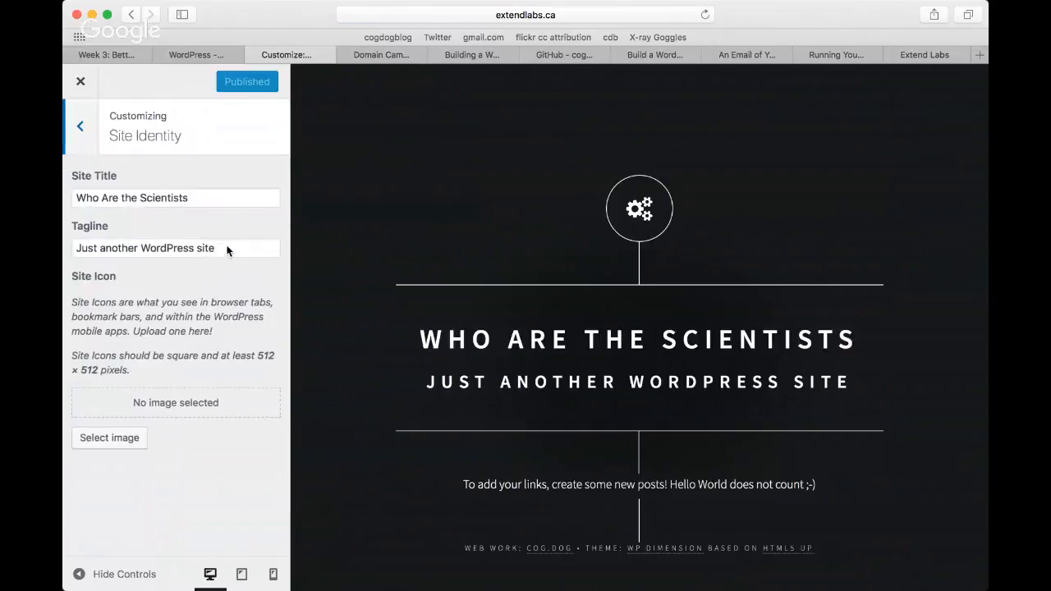
pyautogui.moveTo(228, 250); pyautogui.dragTo(80, 247)
pyautogui.press('BackSpace')
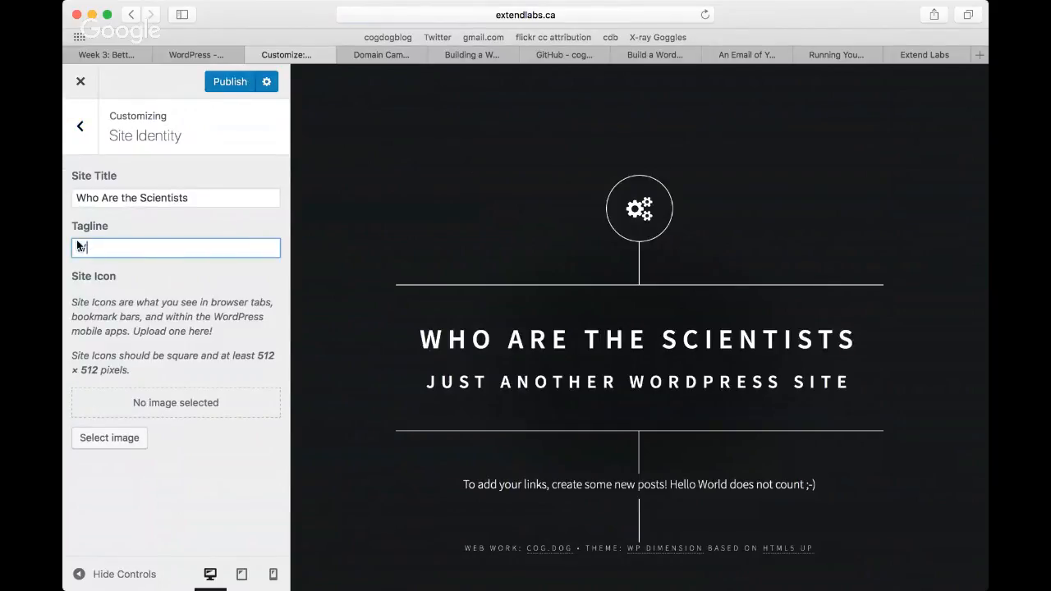
pyautogui.write('We are not')
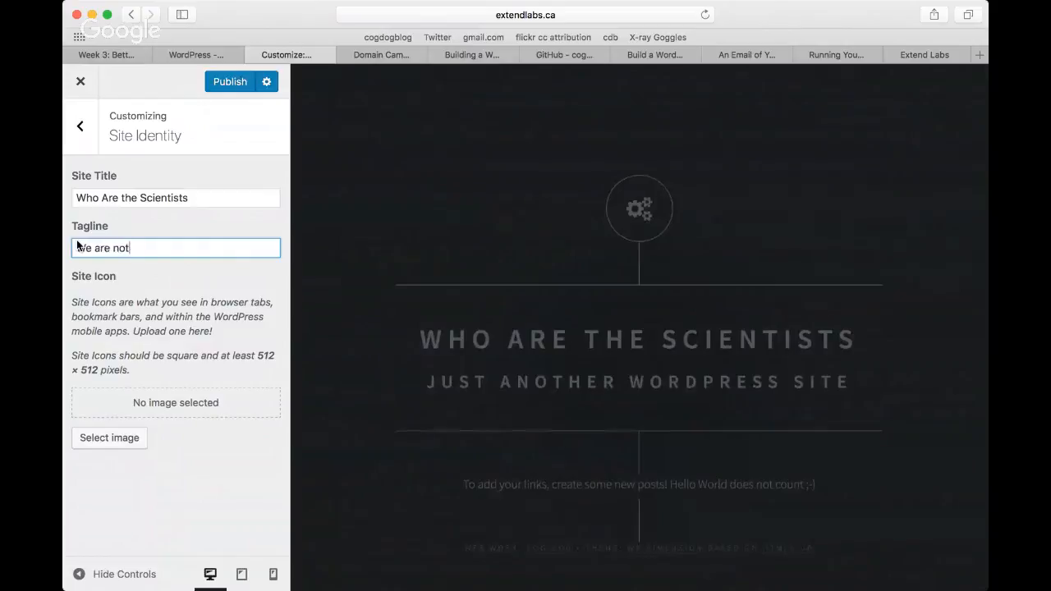
pyautogui.write(' mad')
pyautogui.click(197, 201)
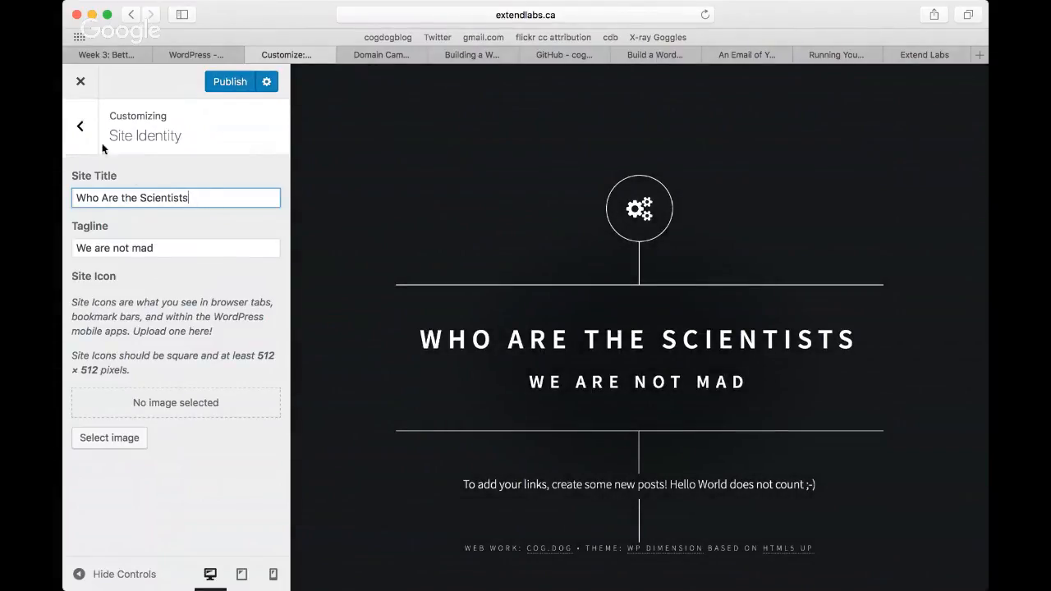
pyautogui.click(82, 127)
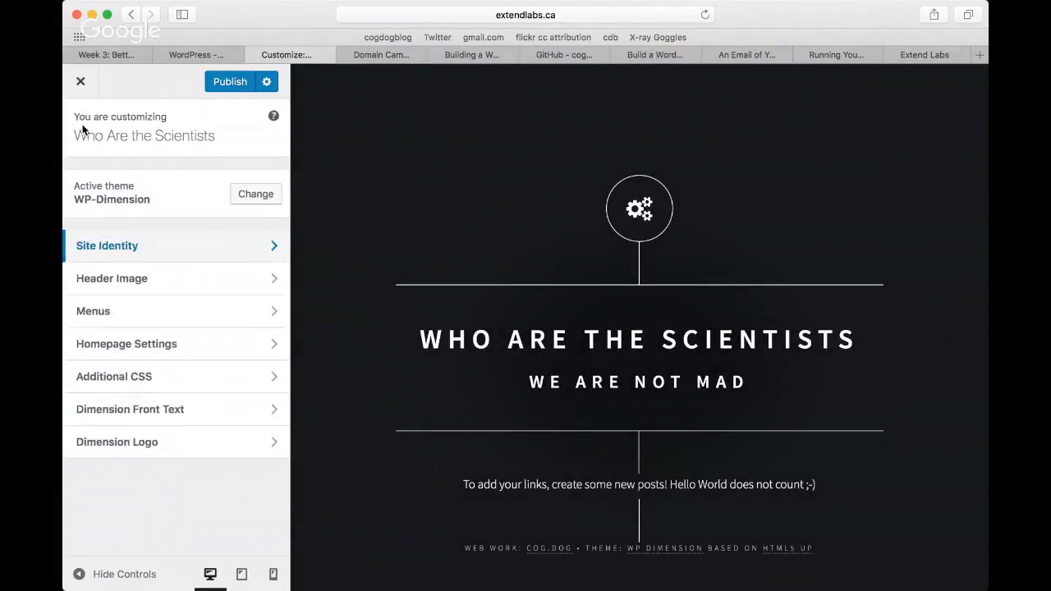
# Step: Upload iceland-sunset.jpg as the header image and crop it with the frame moved down to the photo's lower edge
pyautogui.click(207, 282)
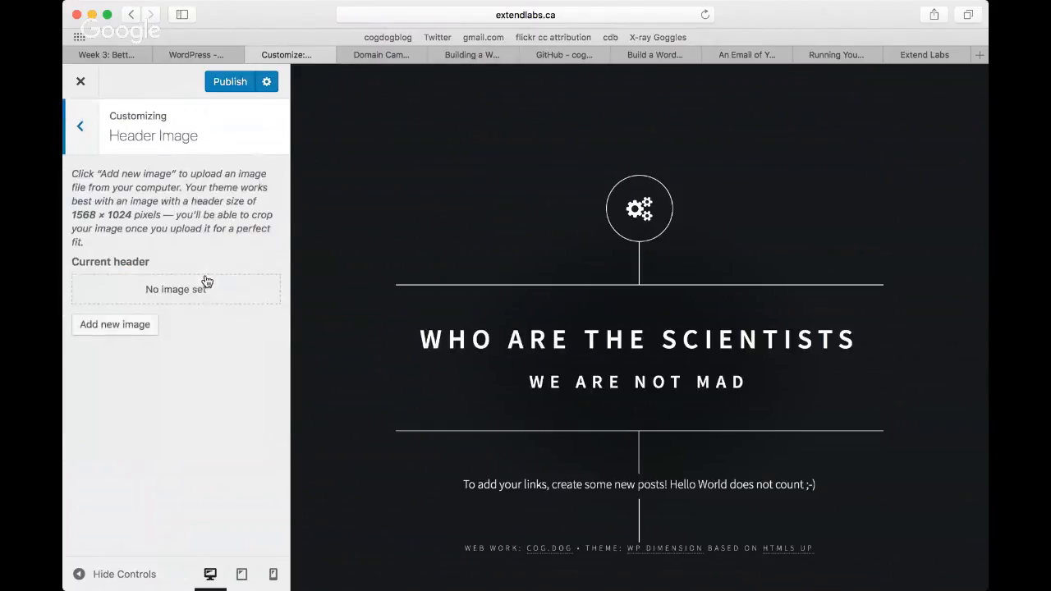
pyautogui.click(120, 325)
pyautogui.press('super+Tab')
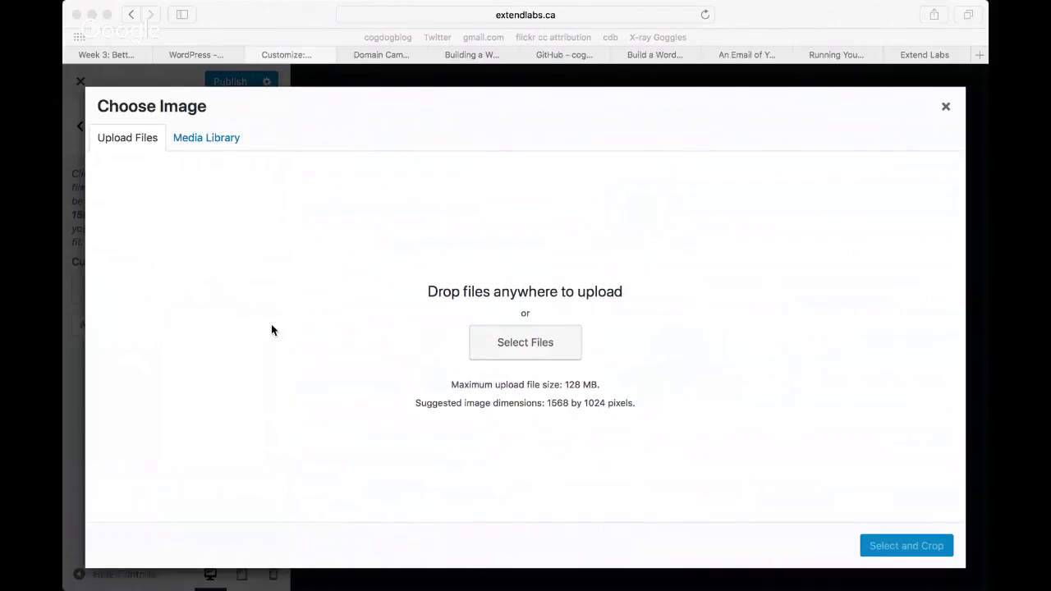
pyautogui.moveTo(272, 330); pyautogui.dragTo(195, 343)
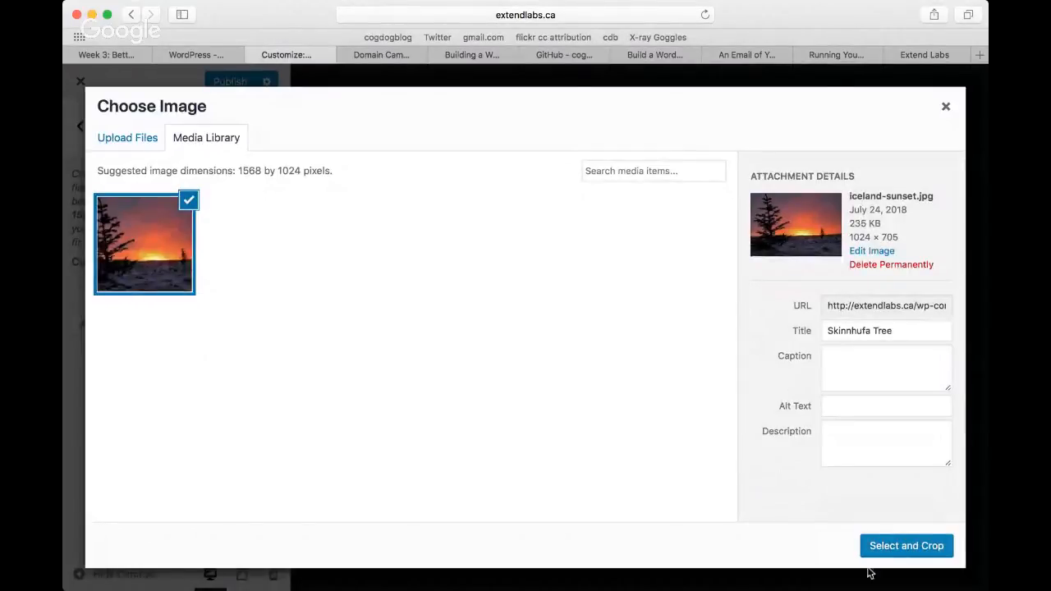
pyautogui.click(896, 548)
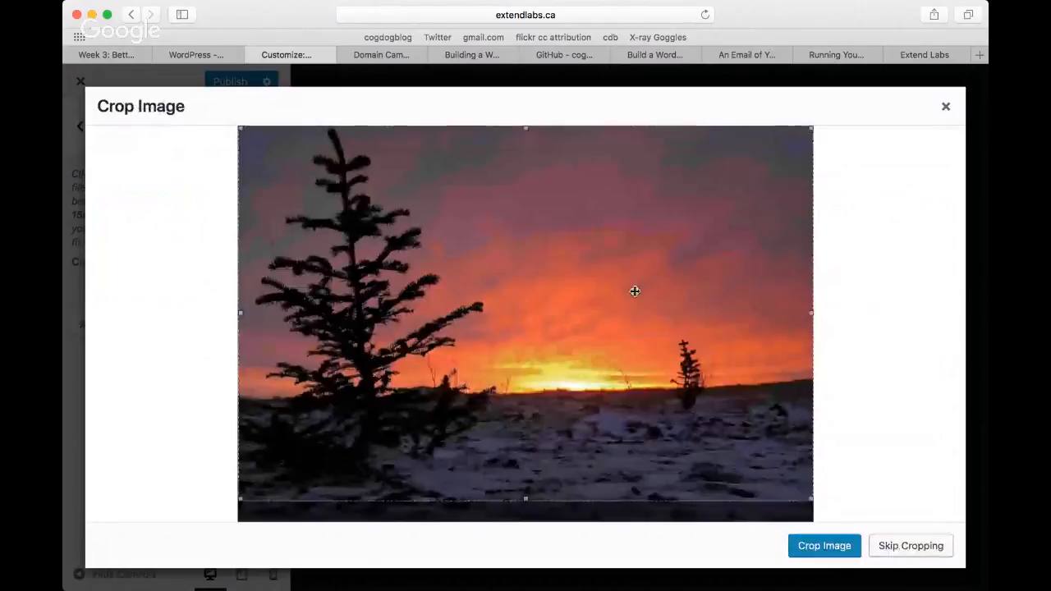
pyautogui.moveTo(630, 289)
pyautogui.mouseDown()
pyautogui.moveTo(629, 312)
pyautogui.moveTo(640, 293)
pyautogui.moveTo(641, 305)
pyautogui.mouseUp()
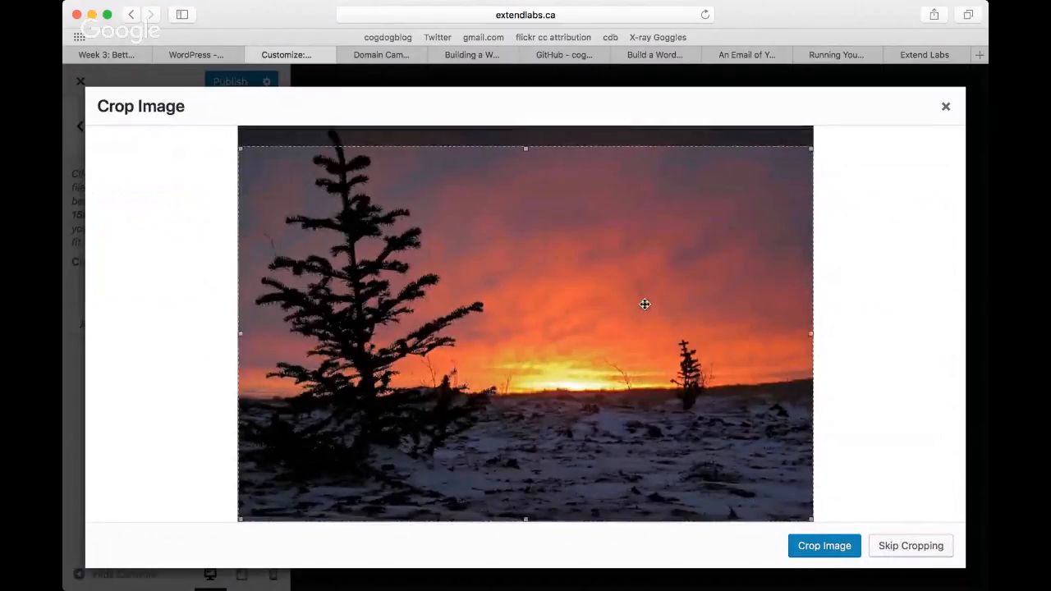
pyautogui.click(834, 551)
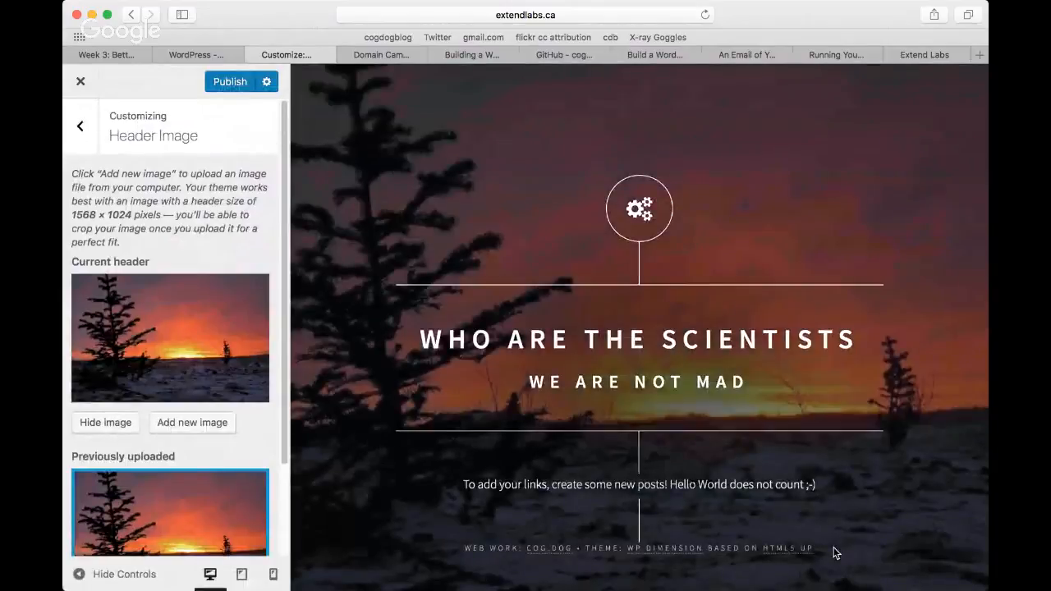
# Step: Upload ceres flower.jpg as an additional header image and crop it to fit the header
pyautogui.click(198, 425)
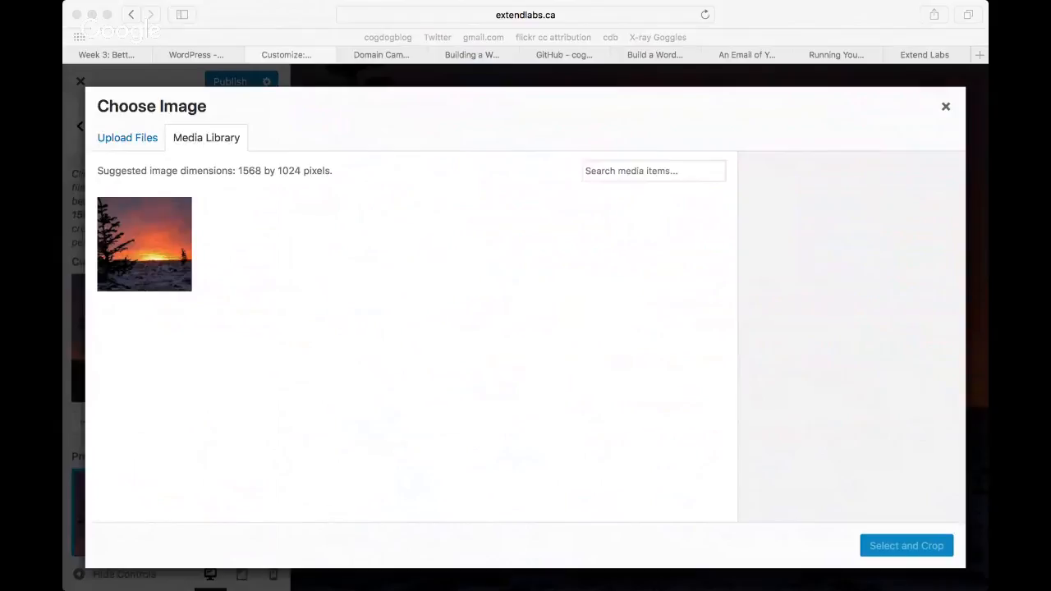
pyautogui.moveTo(50, 378); pyautogui.dragTo(178, 392)
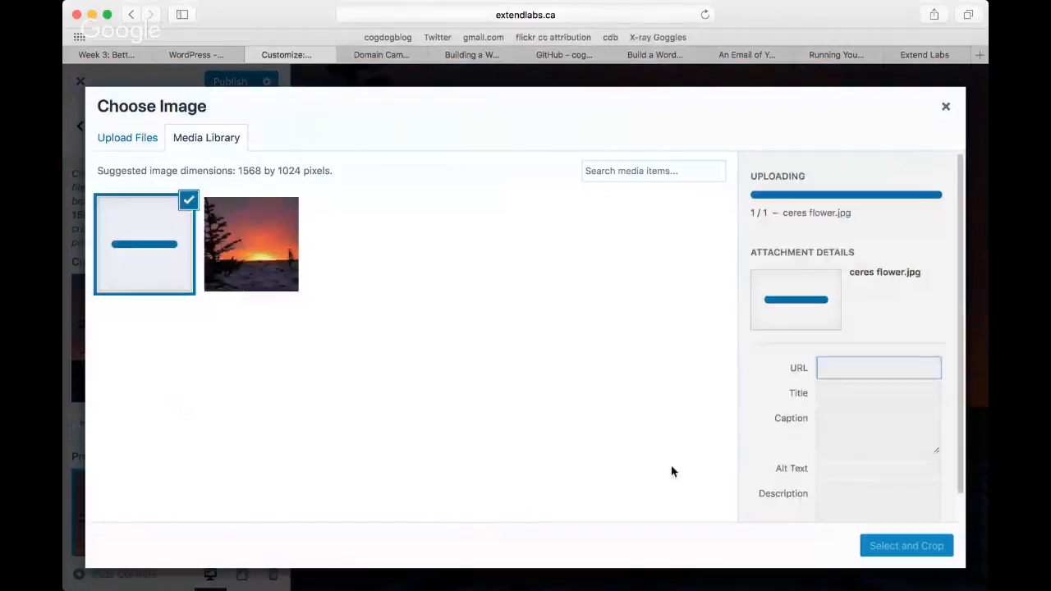
pyautogui.click(913, 546)
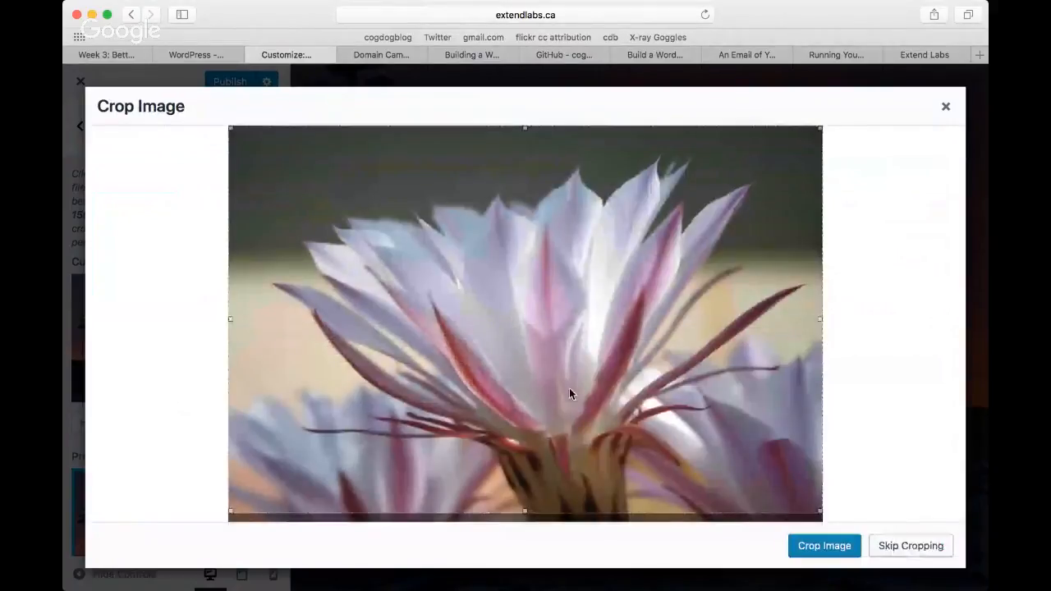
pyautogui.click(834, 549)
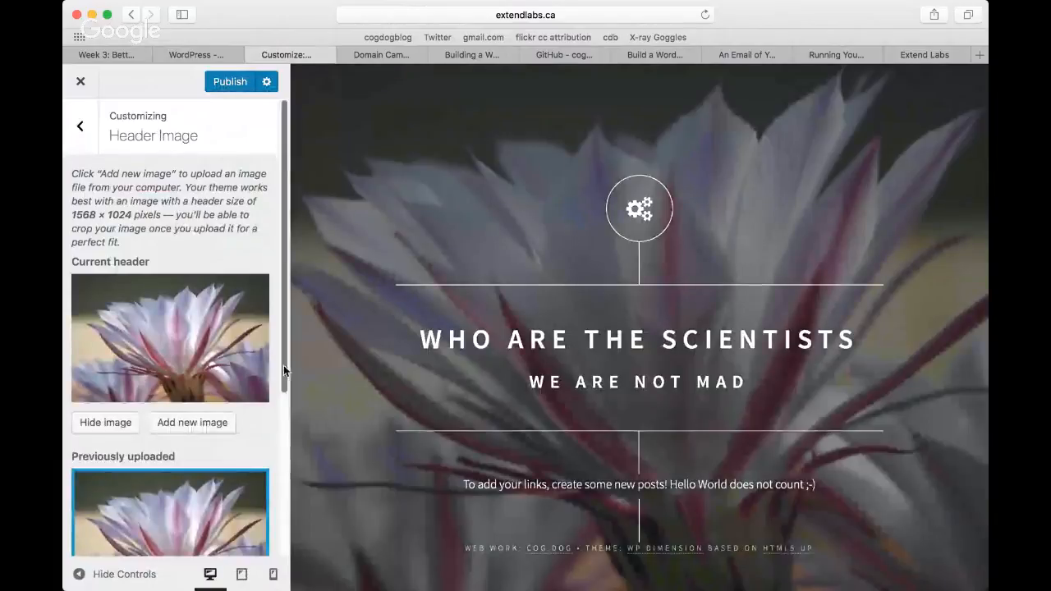
# Step: Set the site header to randomize between the uploaded images and leave the header image settings
pyautogui.moveTo(283, 365); pyautogui.dragTo(291, 533)
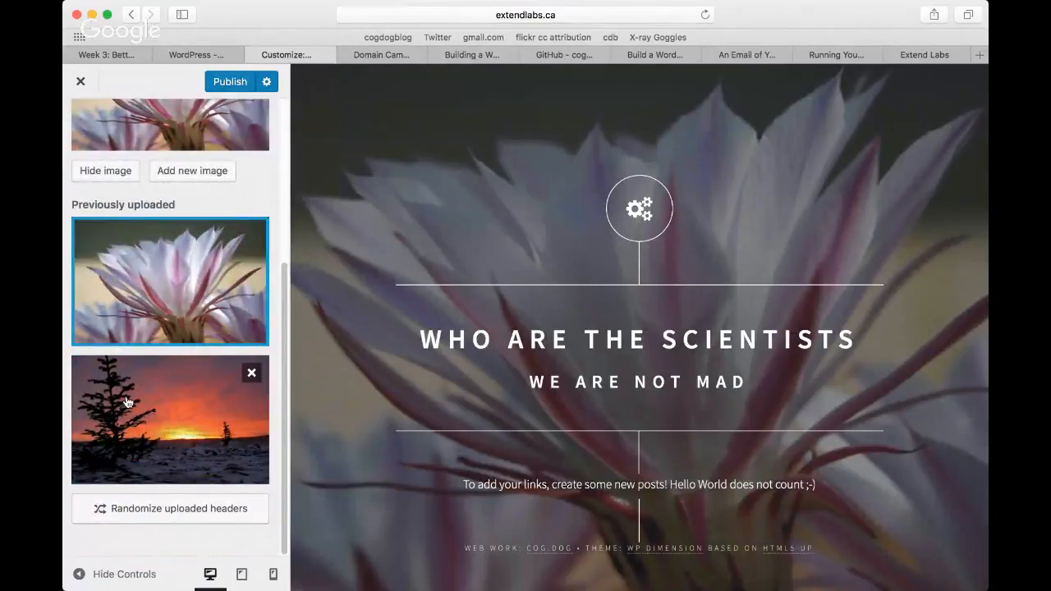
pyautogui.click(172, 509)
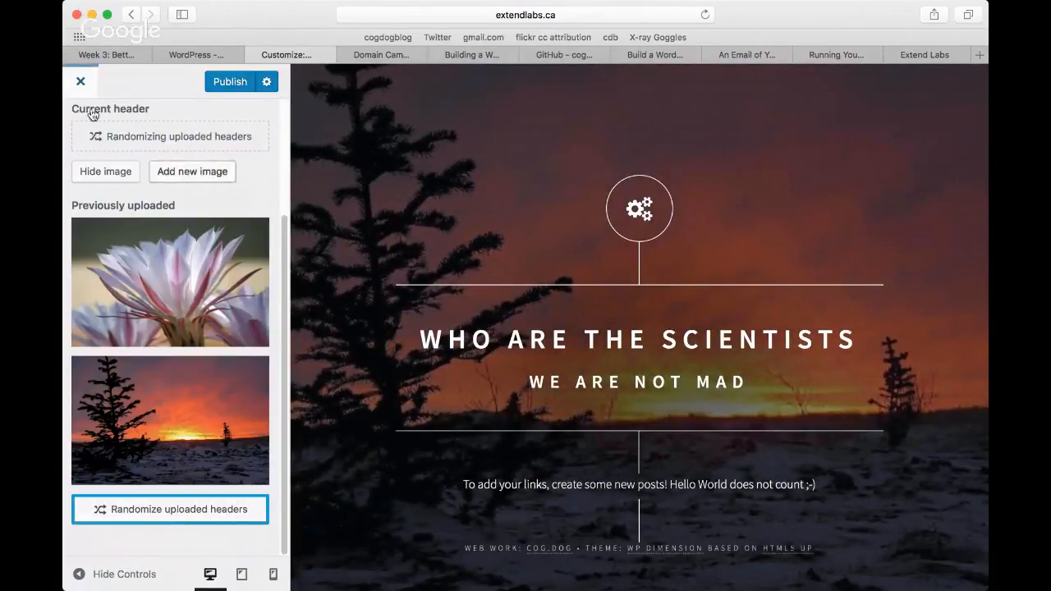
pyautogui.scroll(3, 174, 134)
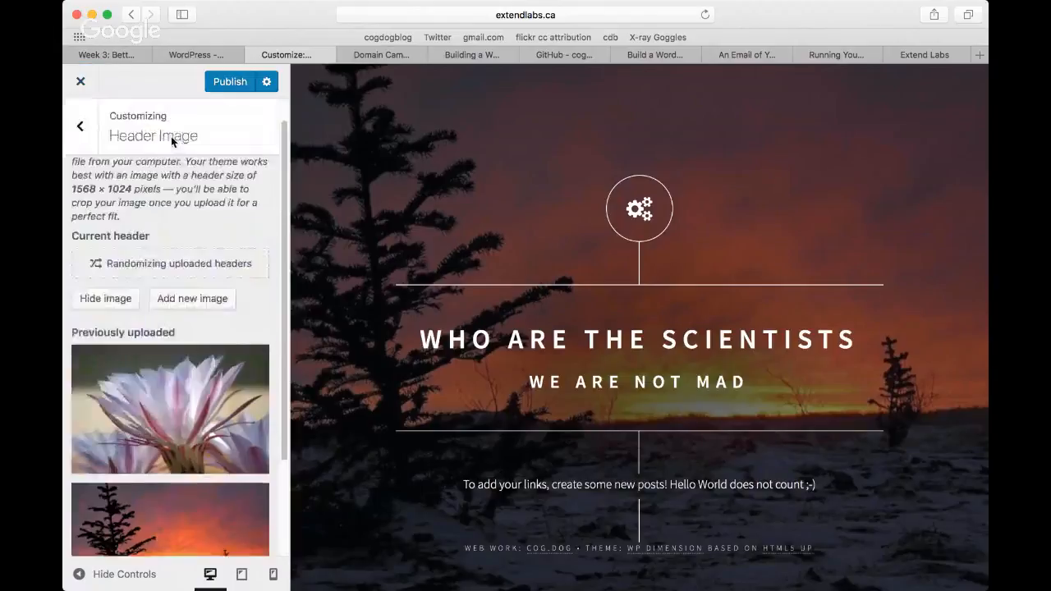
pyautogui.click(80, 125)
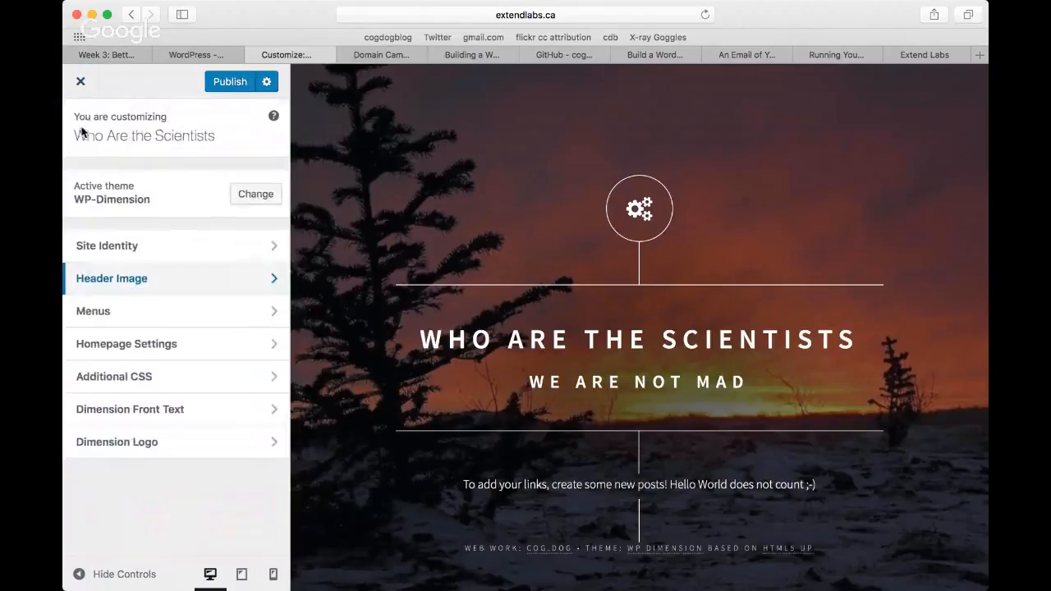
# Step: Set the custom quote in the Dimension front text to "Tinkering is divine said Einstein."
pyautogui.click(150, 409)
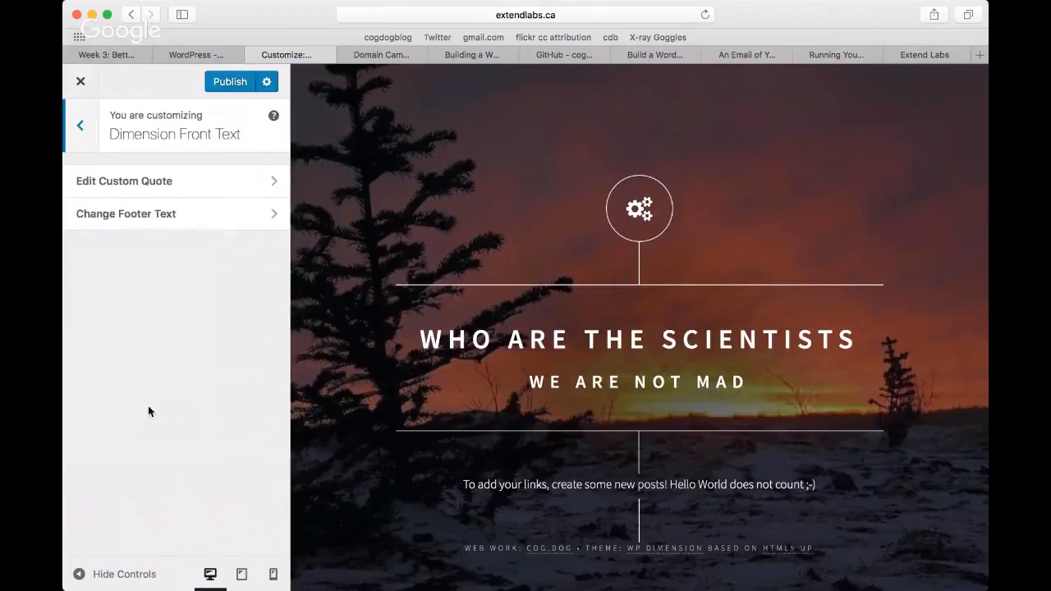
pyautogui.click(250, 188)
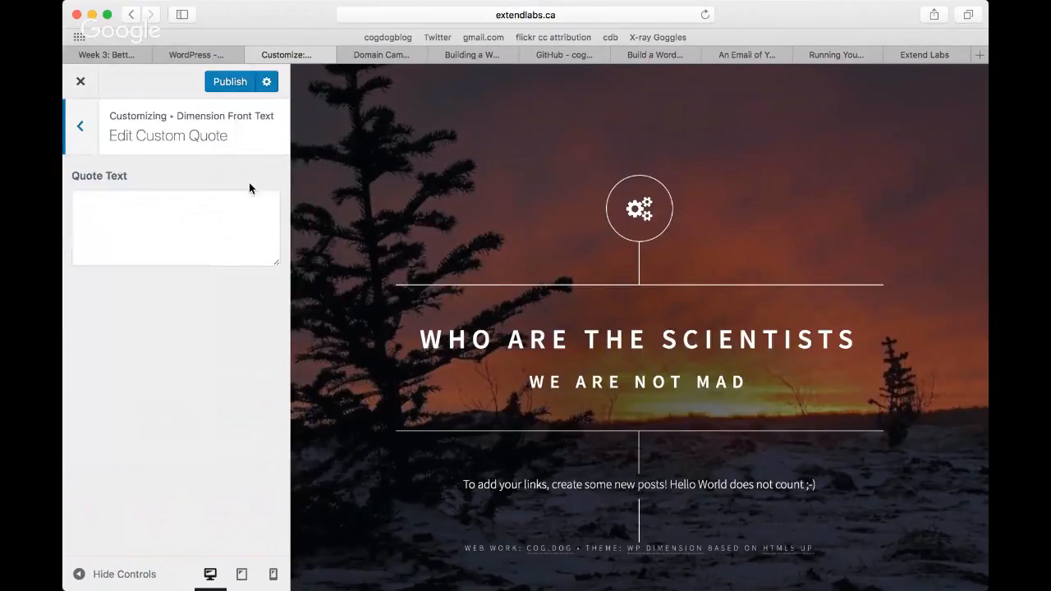
pyautogui.click(149, 210)
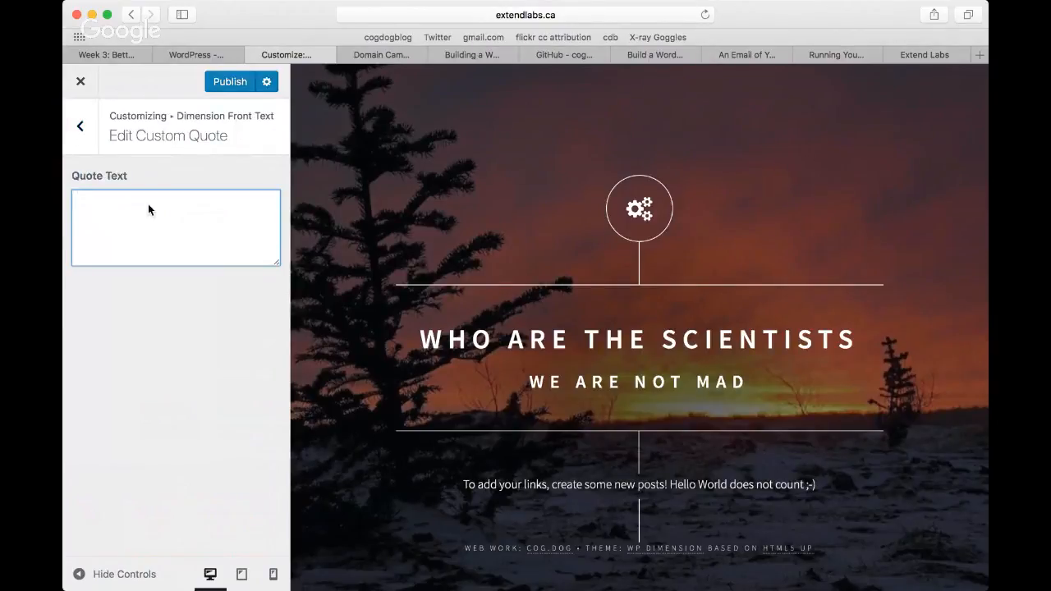
pyautogui.write('Tinke')
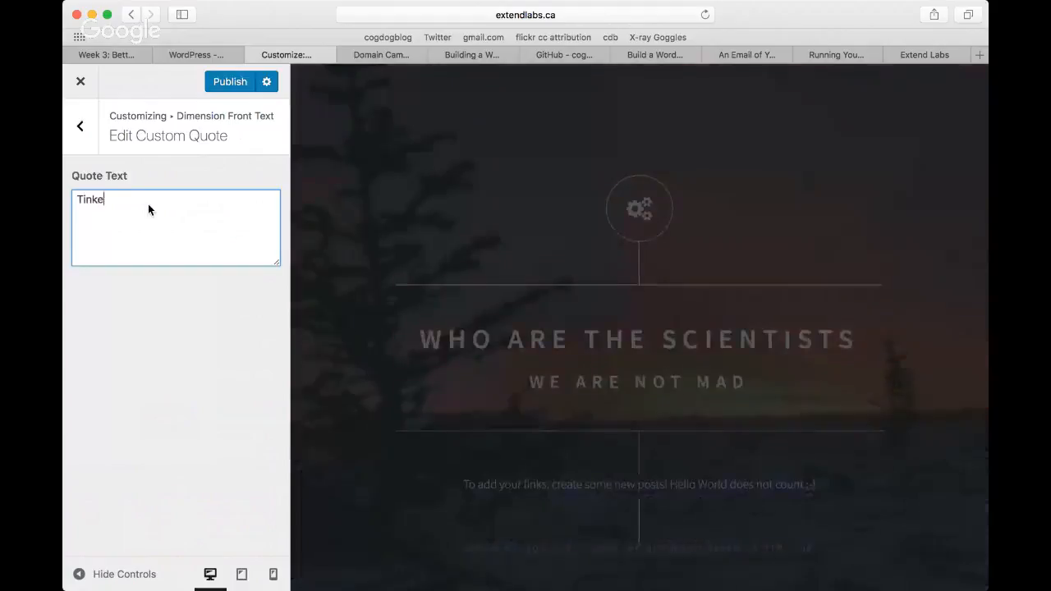
pyautogui.write('ring is divine')
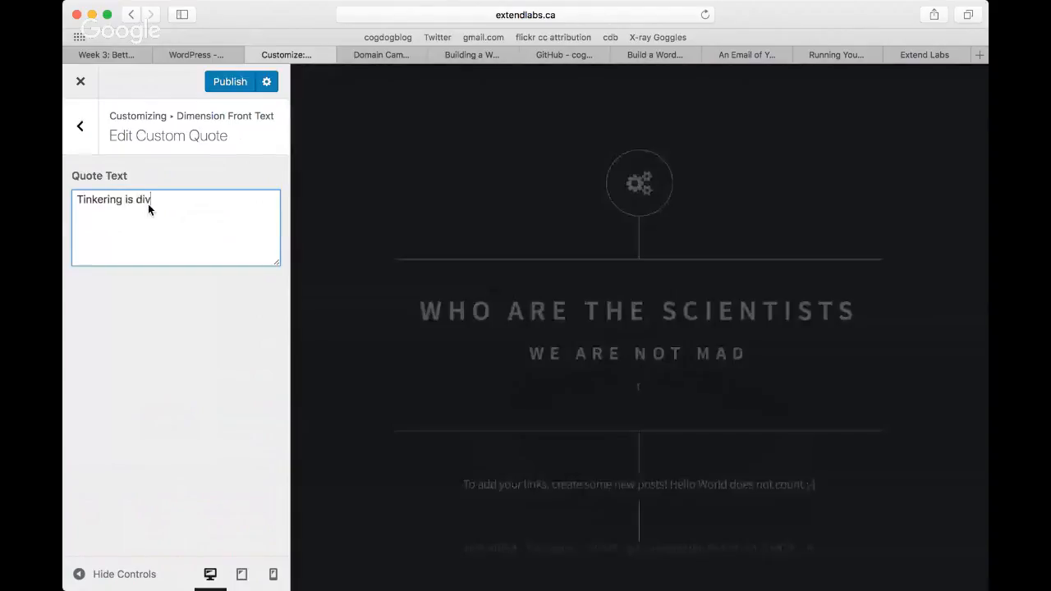
pyautogui.write(' said Einte')
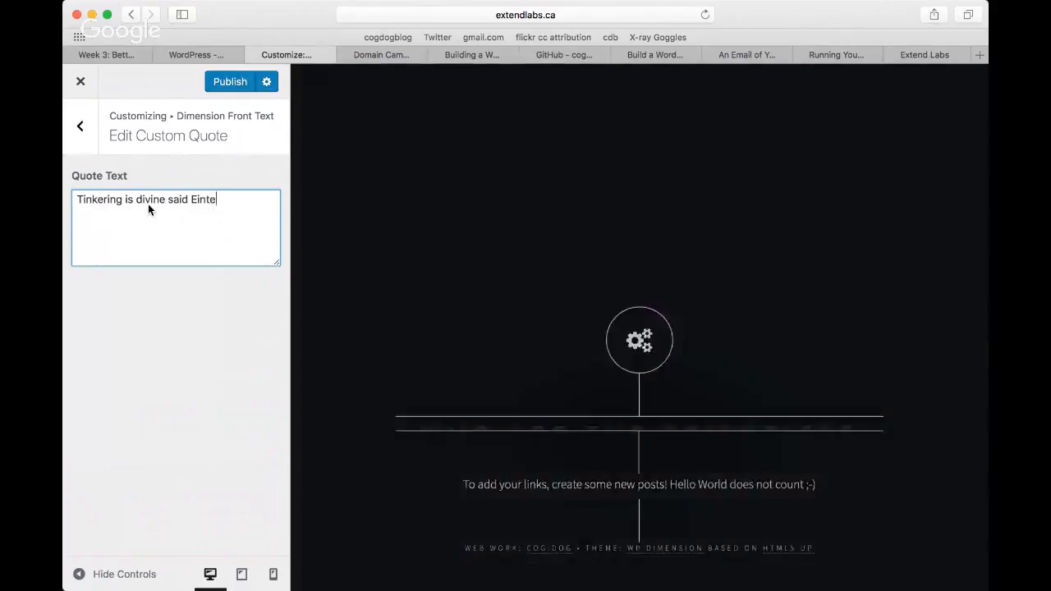
pyautogui.press('BackSpace')
pyautogui.write('stein')
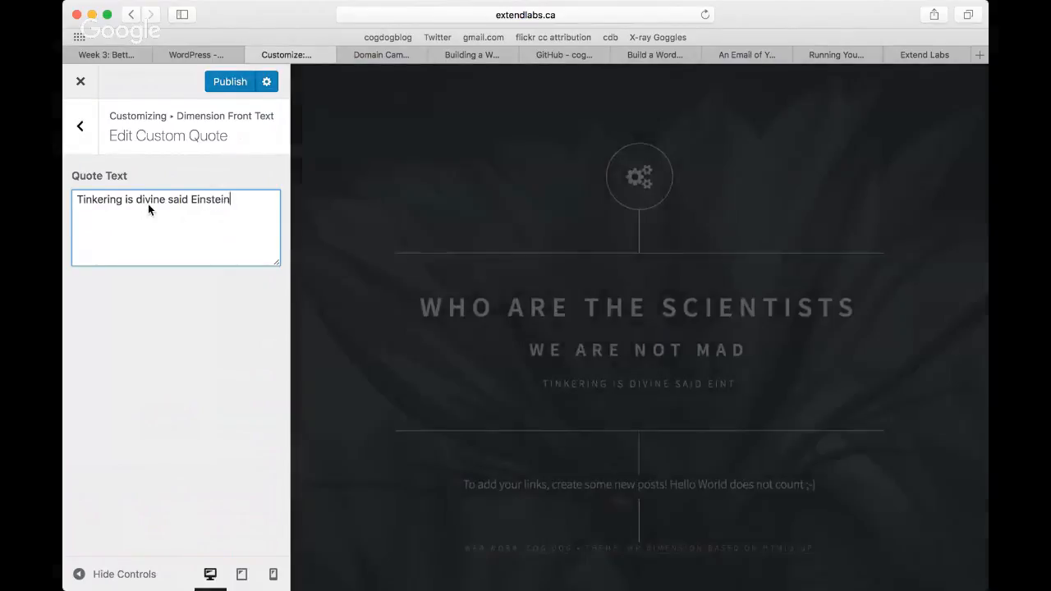
pyautogui.write('.')
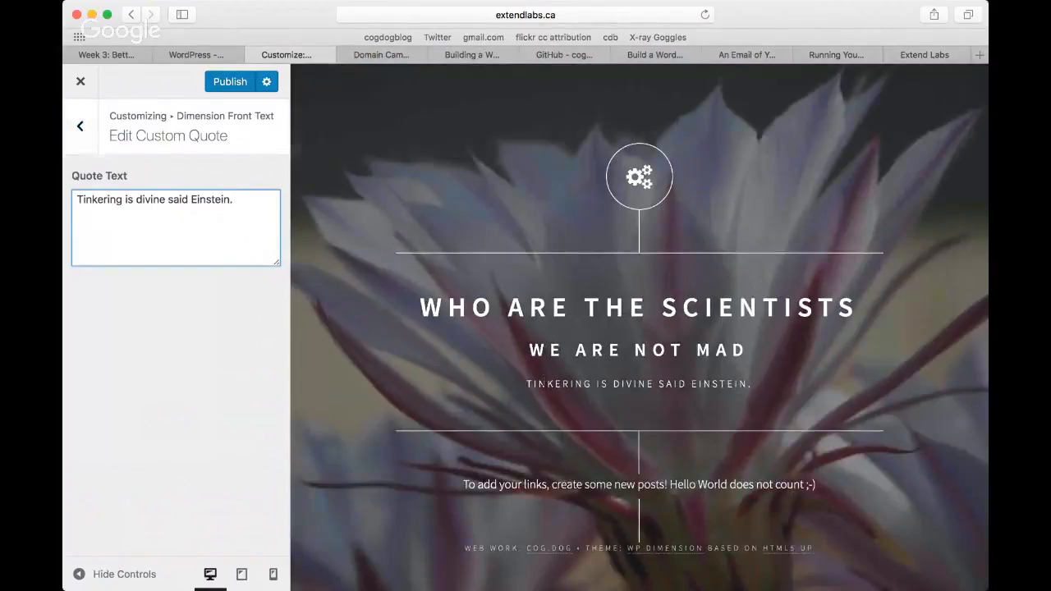
pyautogui.click(82, 130)
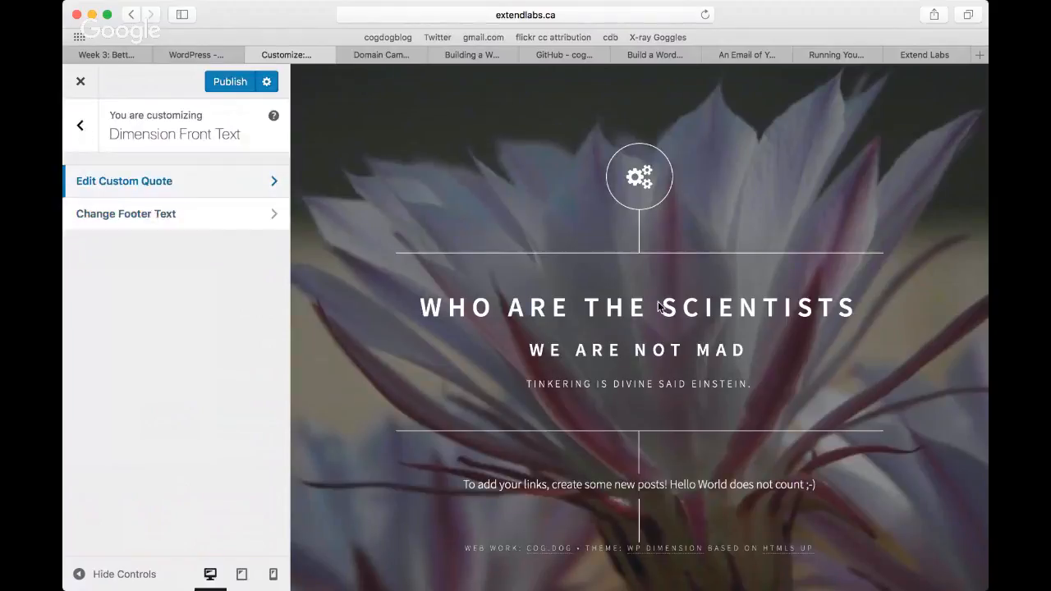
# Step: Set the footer text to "Made by Extend Labs" and publish the customizations
pyautogui.click(168, 213)
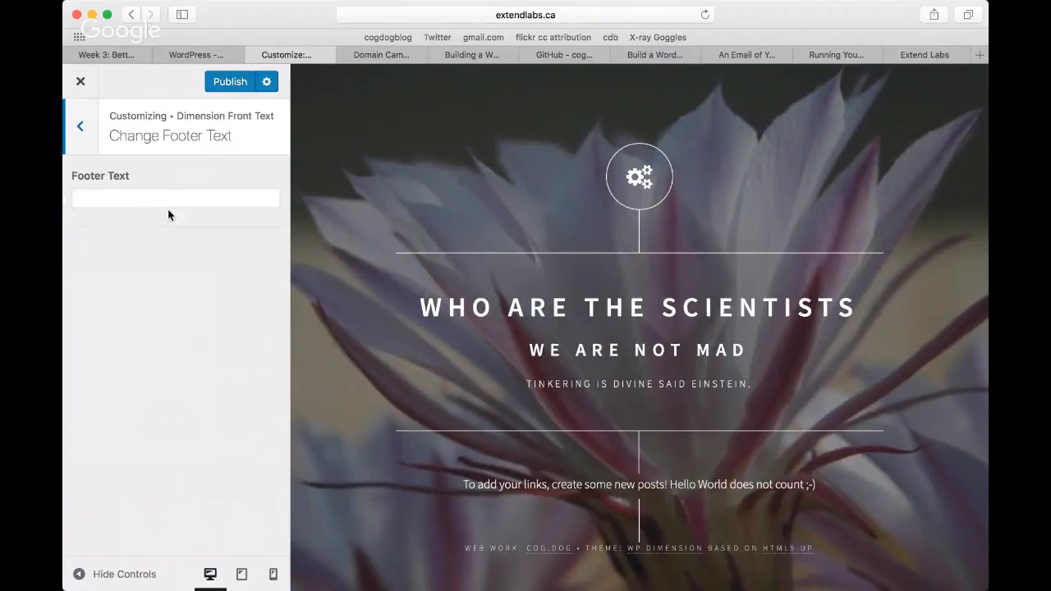
pyautogui.click(129, 200)
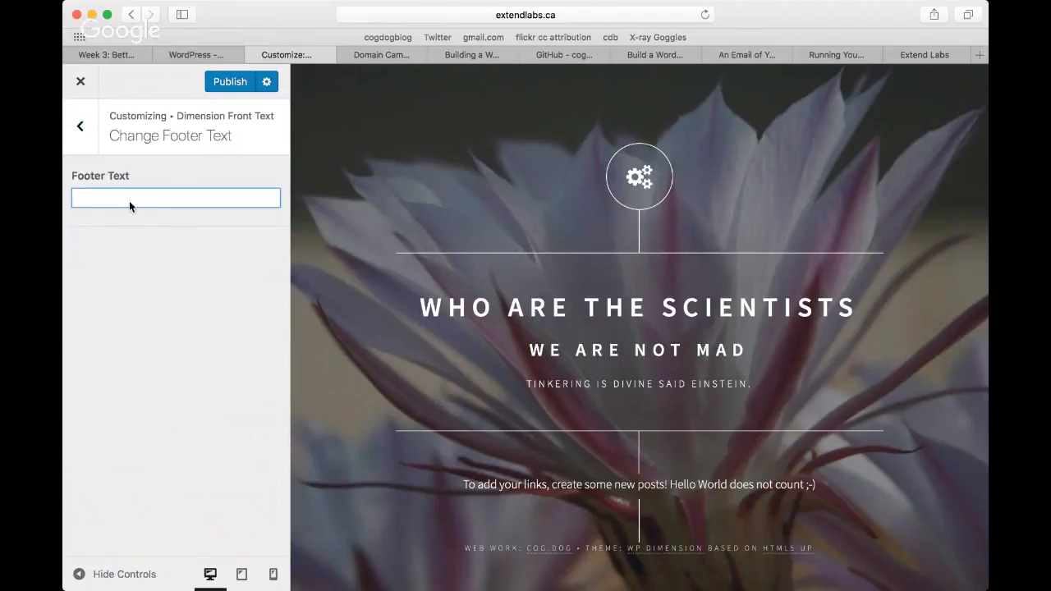
pyautogui.write('Made by')
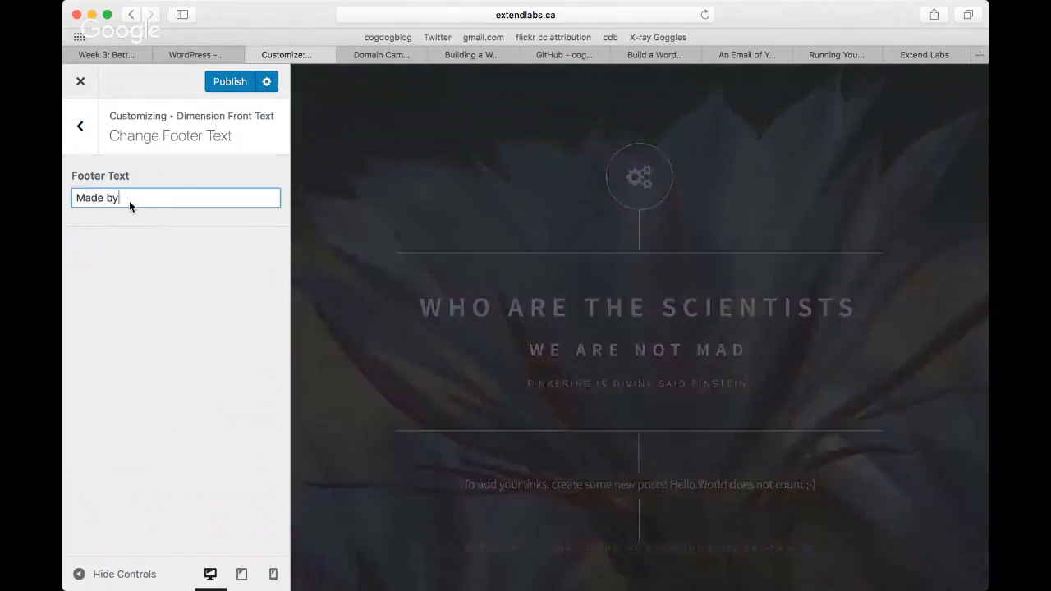
pyautogui.write(' Extend ')
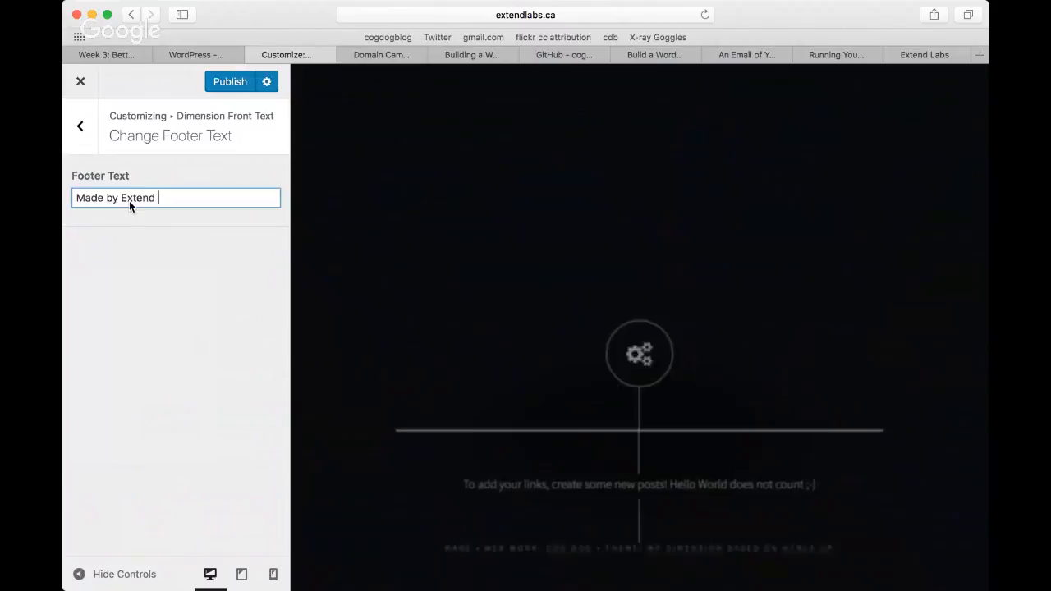
pyautogui.write('Labs')
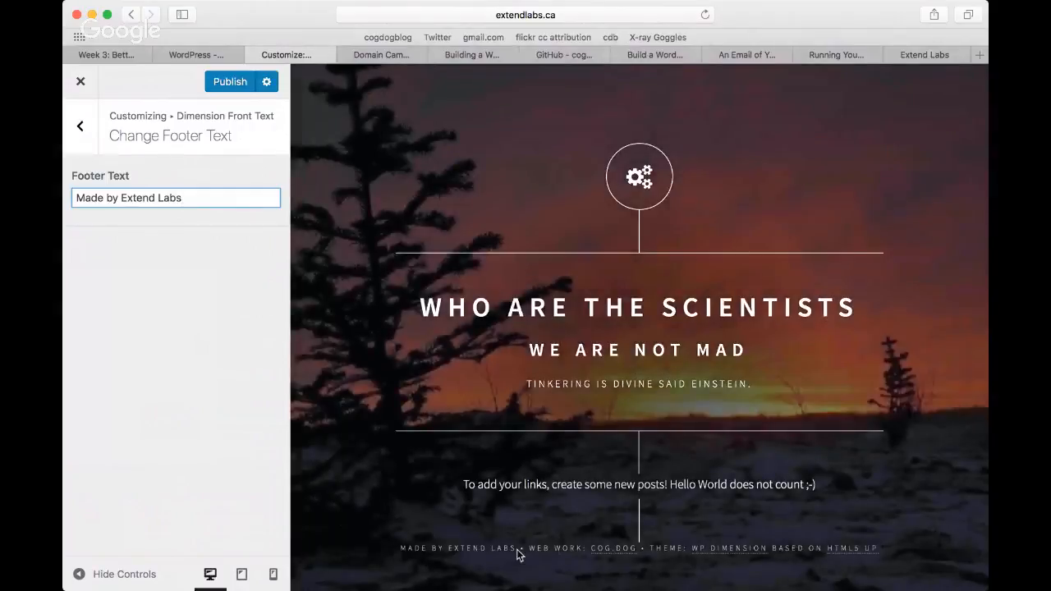
pyautogui.click(230, 84)
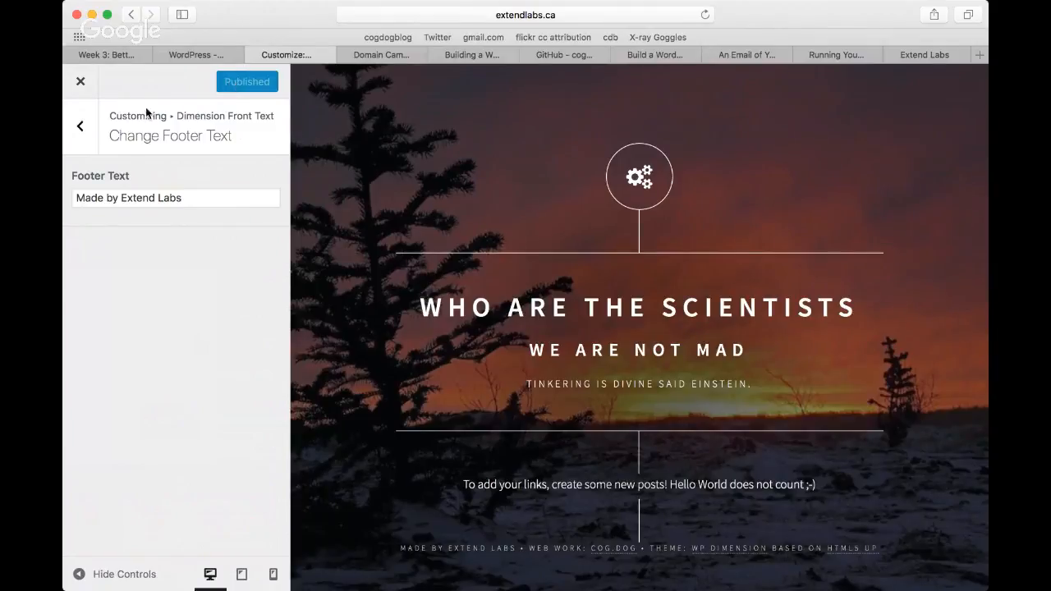
# Step: Exit the customizer and reload the site several times to check the randomized header image
pyautogui.click(82, 129)
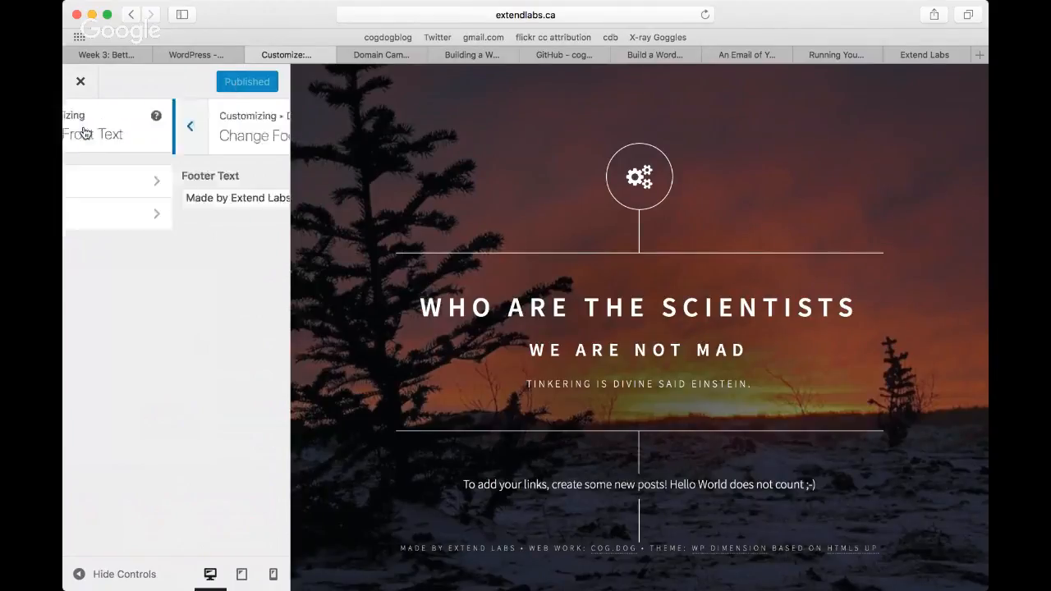
pyautogui.click(80, 87)
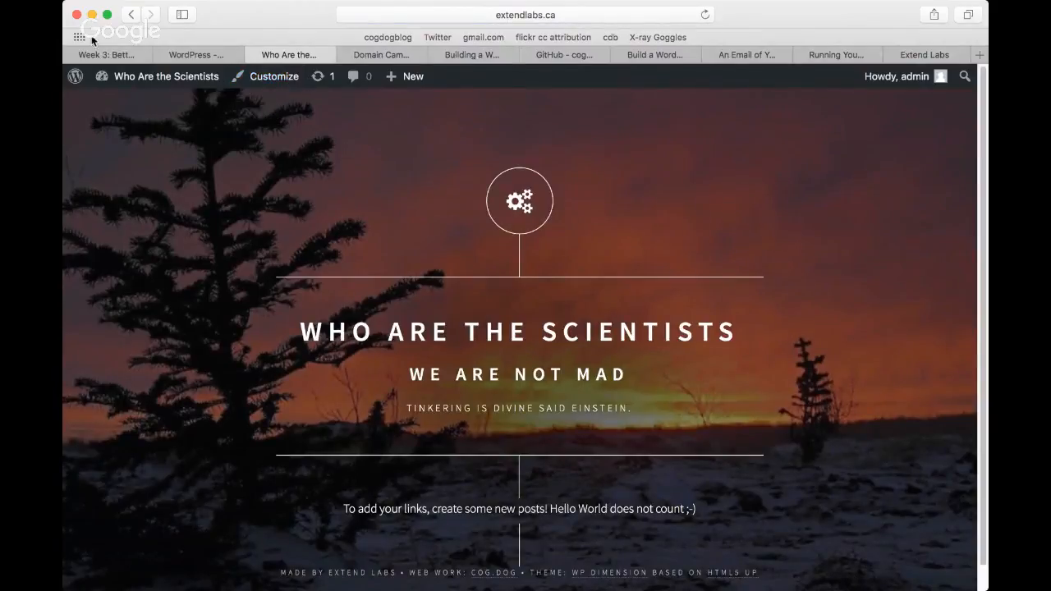
pyautogui.click(704, 16)
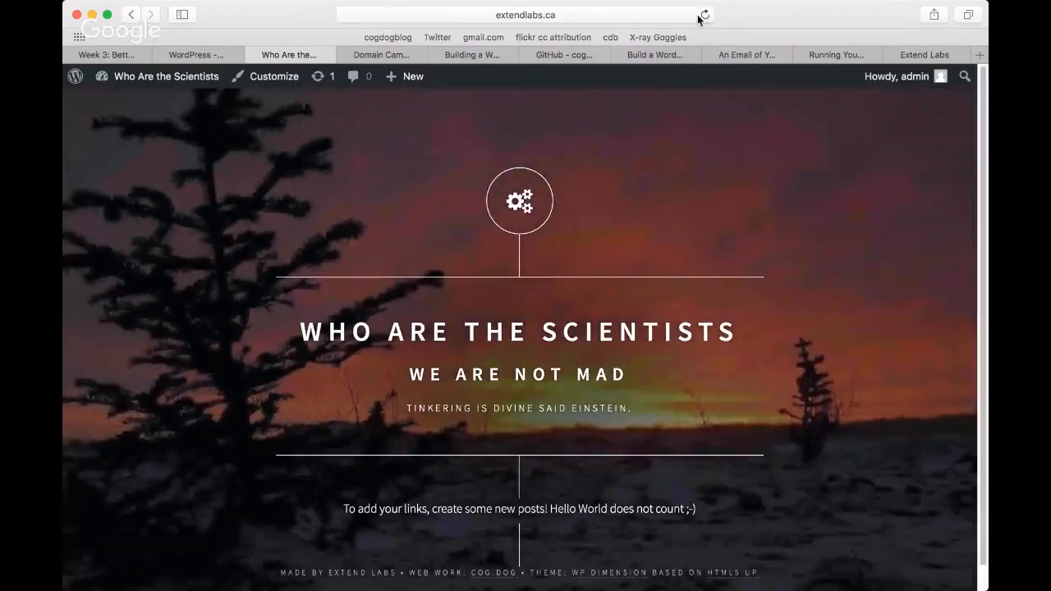
pyautogui.click(703, 16)
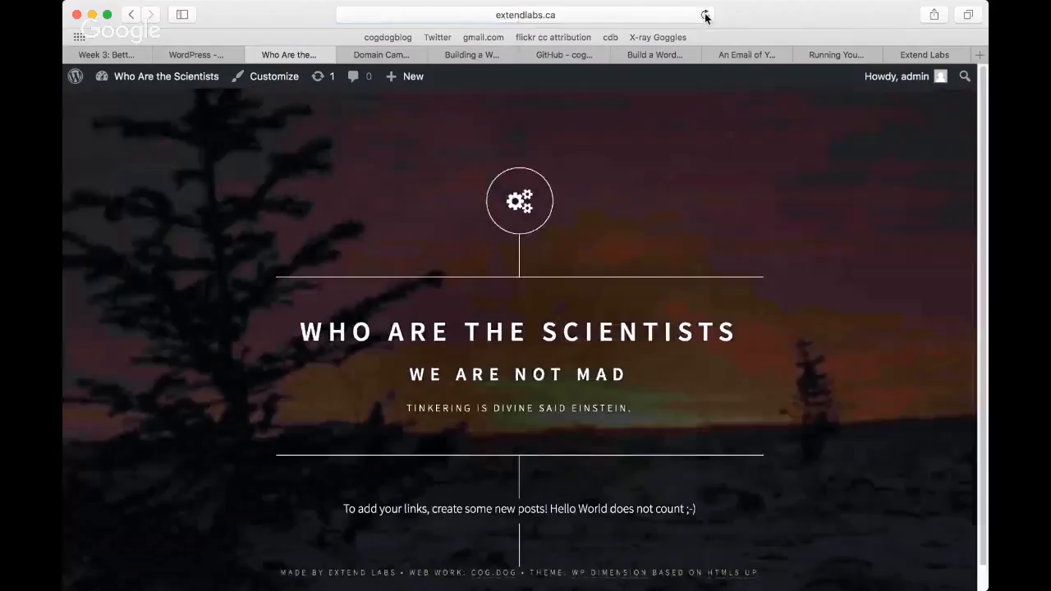
pyautogui.click(705, 16)
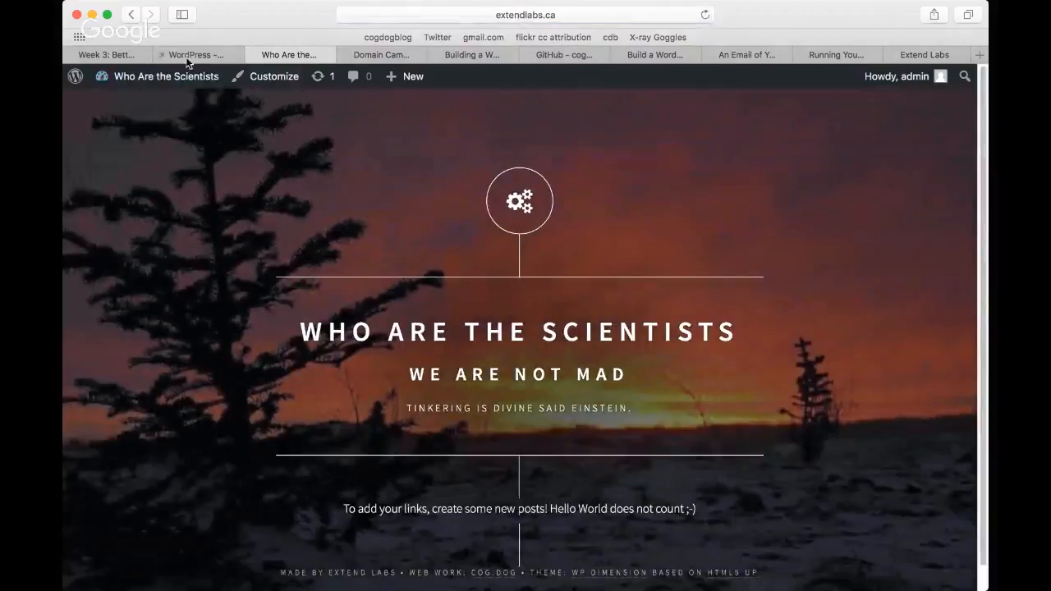
# Step: Move the default "Hello world!" post to the trash from the site's list of posts
pyautogui.moveTo(179, 74)
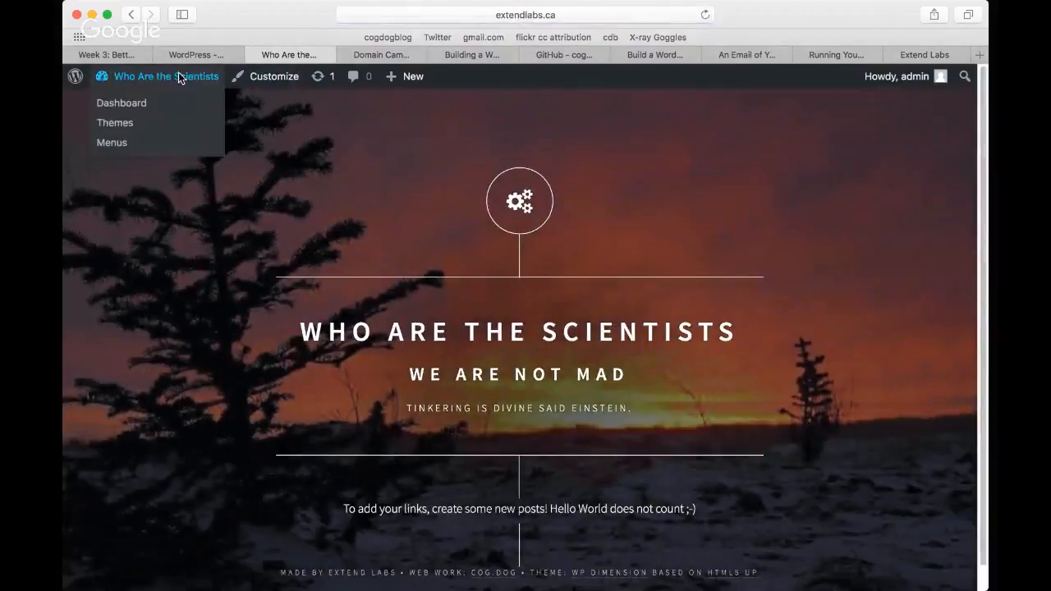
pyautogui.click(130, 103)
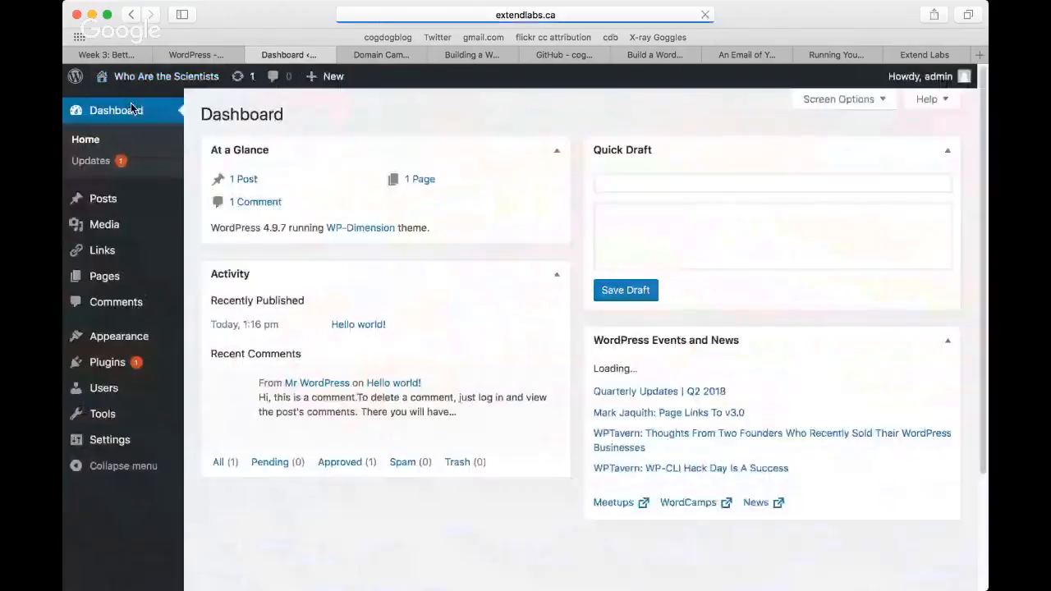
pyautogui.moveTo(106, 202)
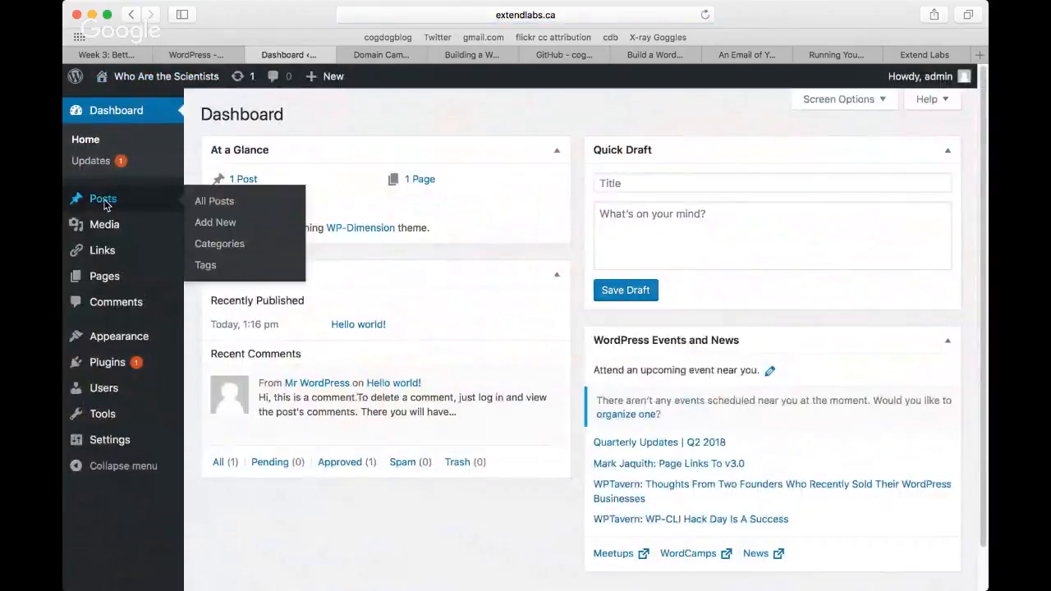
pyautogui.click(221, 209)
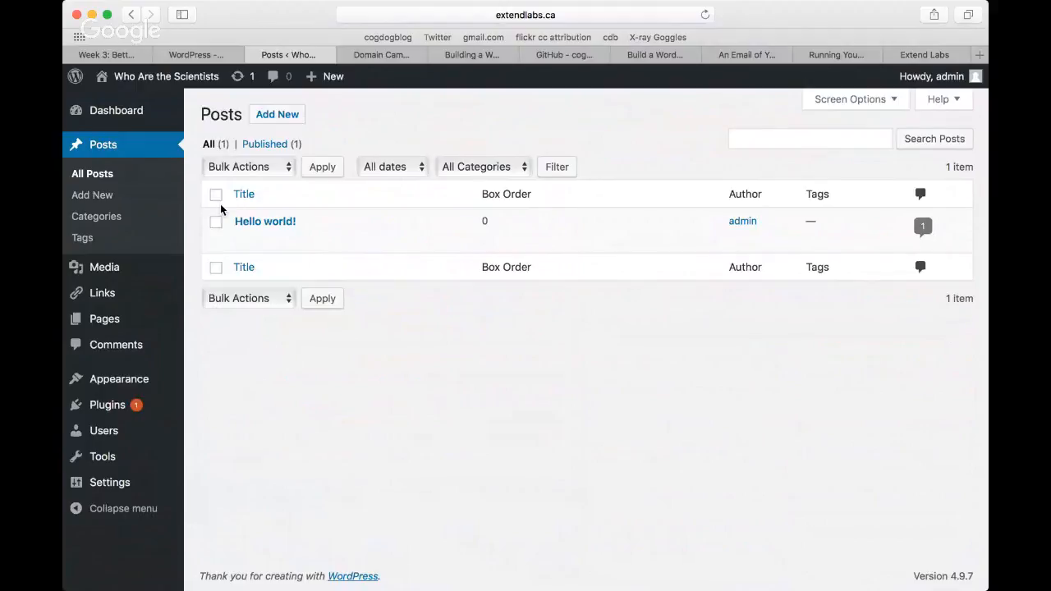
pyautogui.moveTo(235, 216)
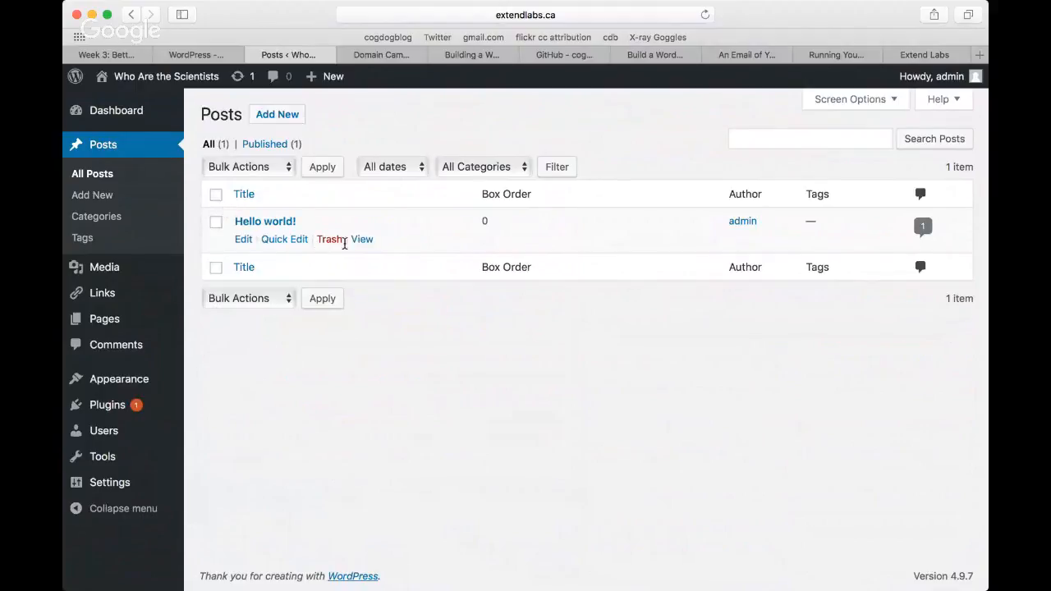
pyautogui.click(331, 241)
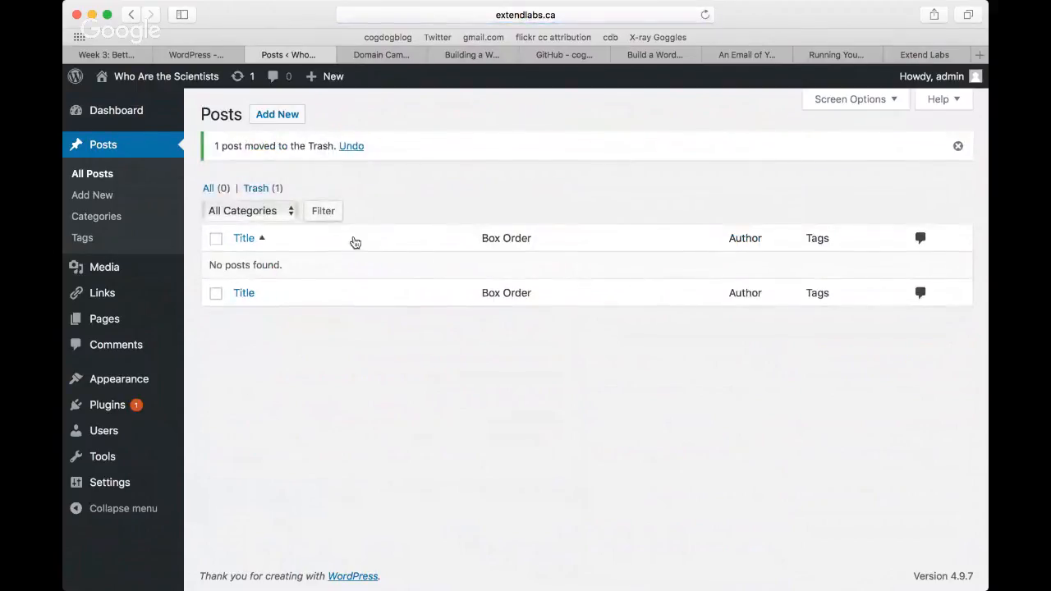
# Step: Create a new post titled "Who The Heck Are We"
pyautogui.moveTo(326, 75)
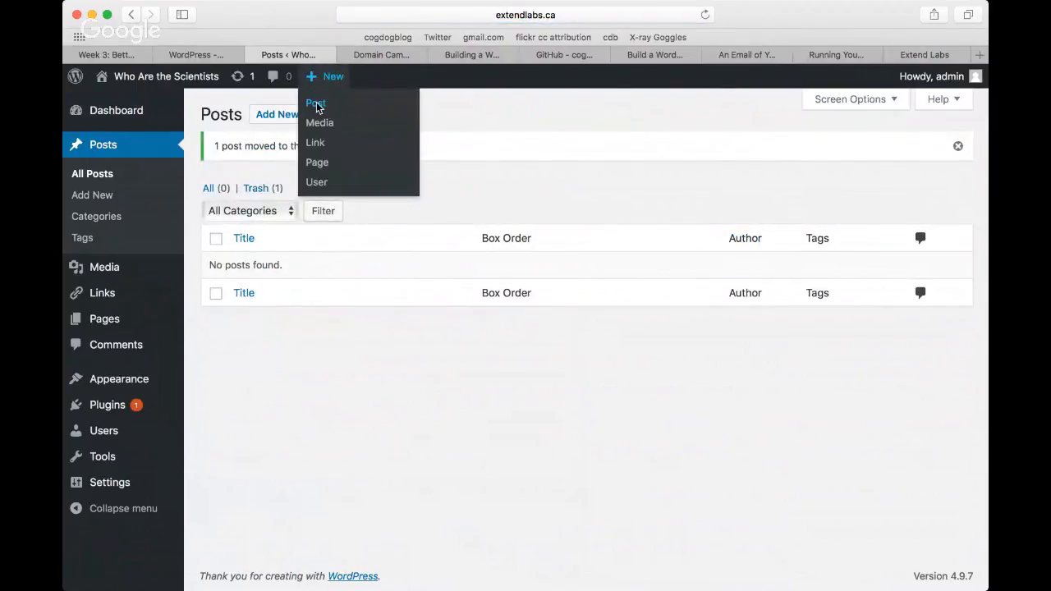
pyautogui.click(316, 106)
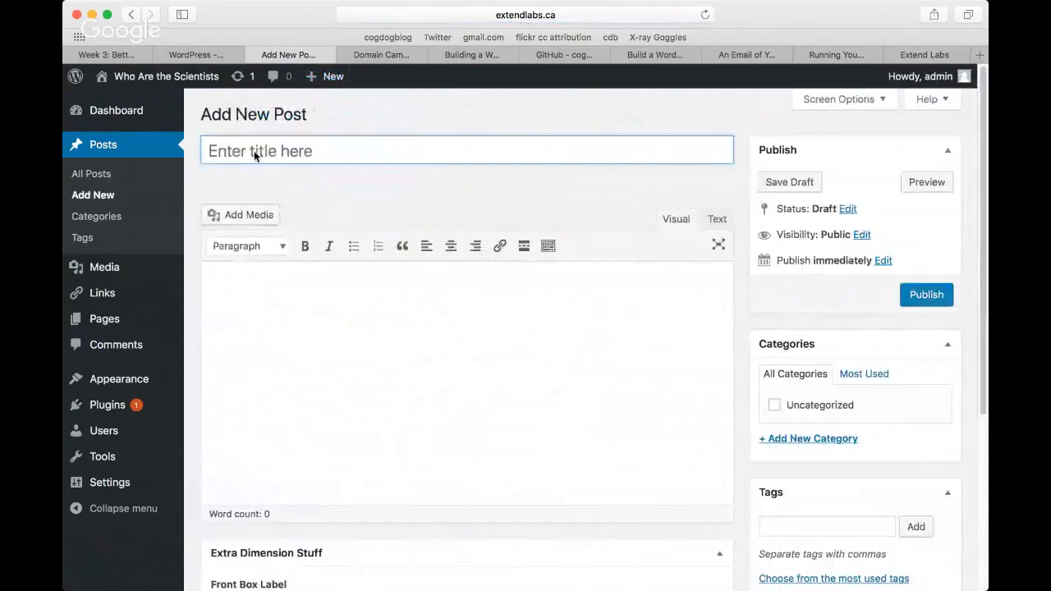
pyautogui.click(276, 153)
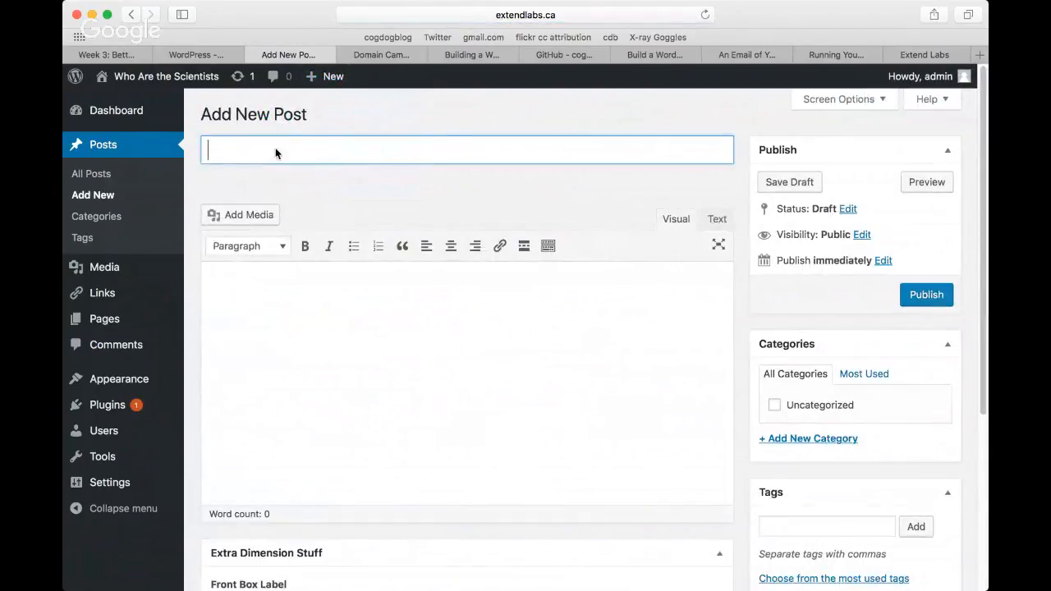
pyautogui.write('Who The Heck Are We')
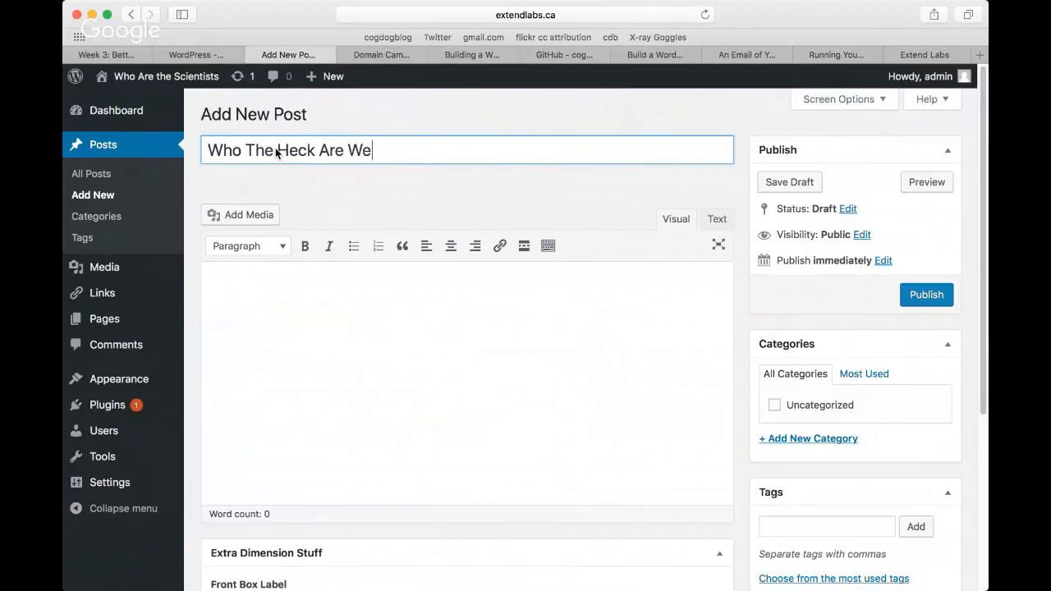
# Step: Write "That is the question." as the post's body, followed by a short run of random filler text
pyautogui.click(323, 287)
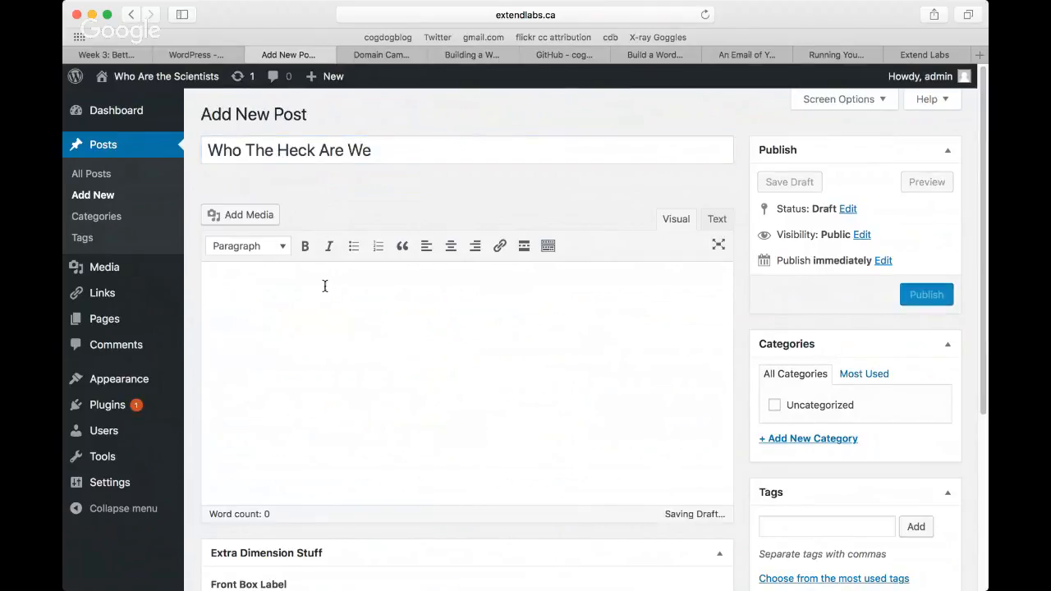
pyautogui.write('Tha')
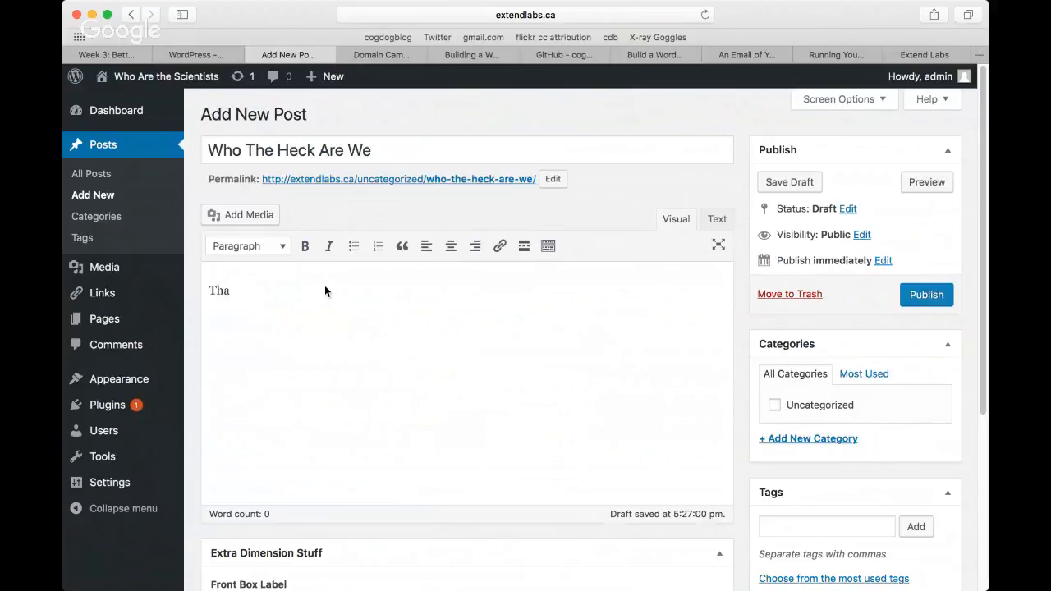
pyautogui.write('t is the question.')
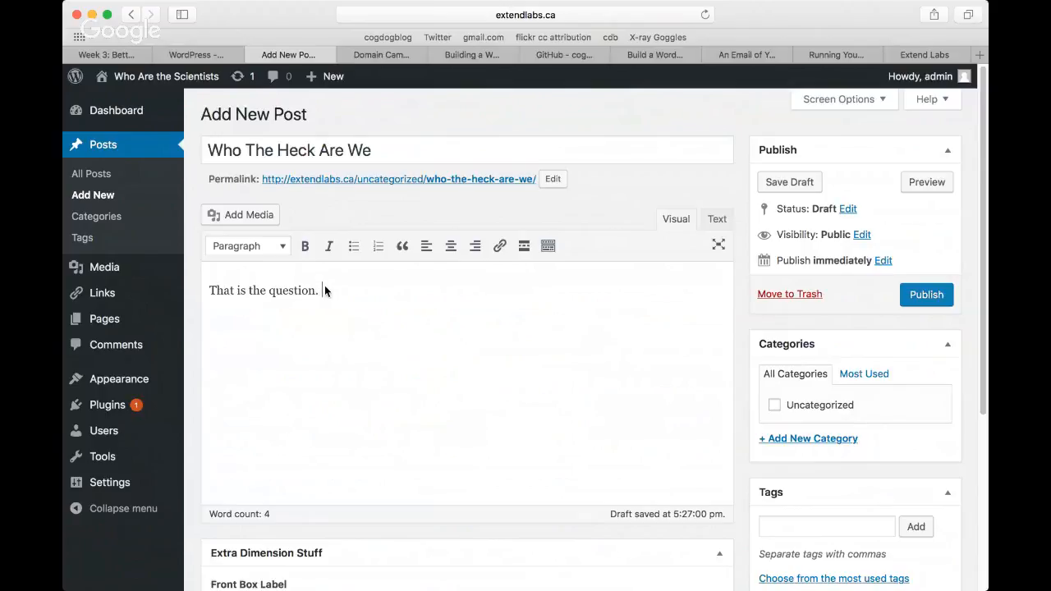
pyautogui.write('jfdkls ;gfkds god sgfdsgfd')
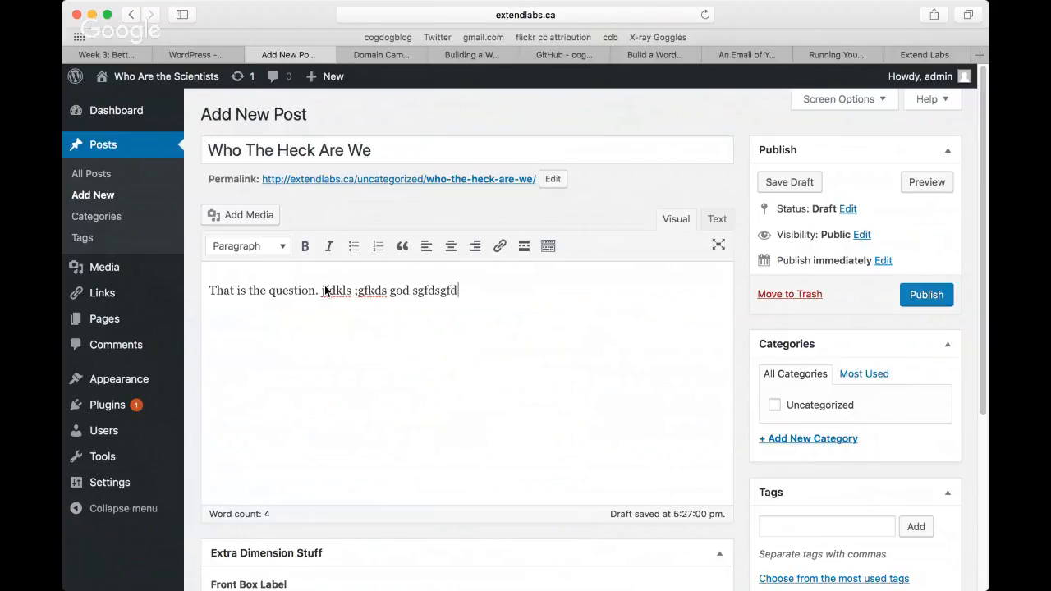
pyautogui.write(' gf jhgj hgf hfg jfgjfgjhg')
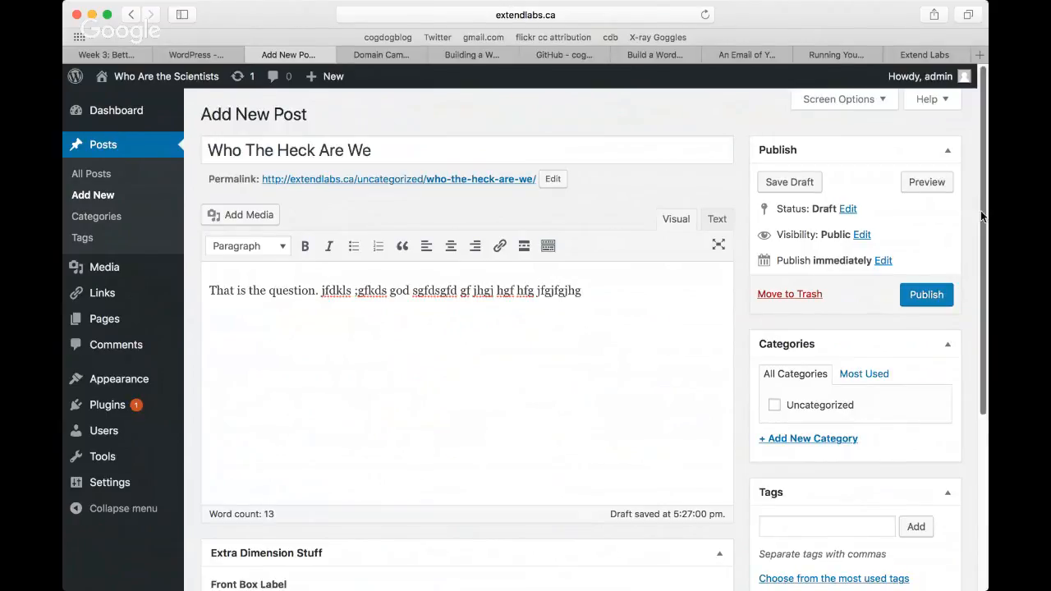
# Step: Set the post's front box label to "Who" and its Go button label to "Ontario Extend"
pyautogui.scroll(-5, 982, 216)
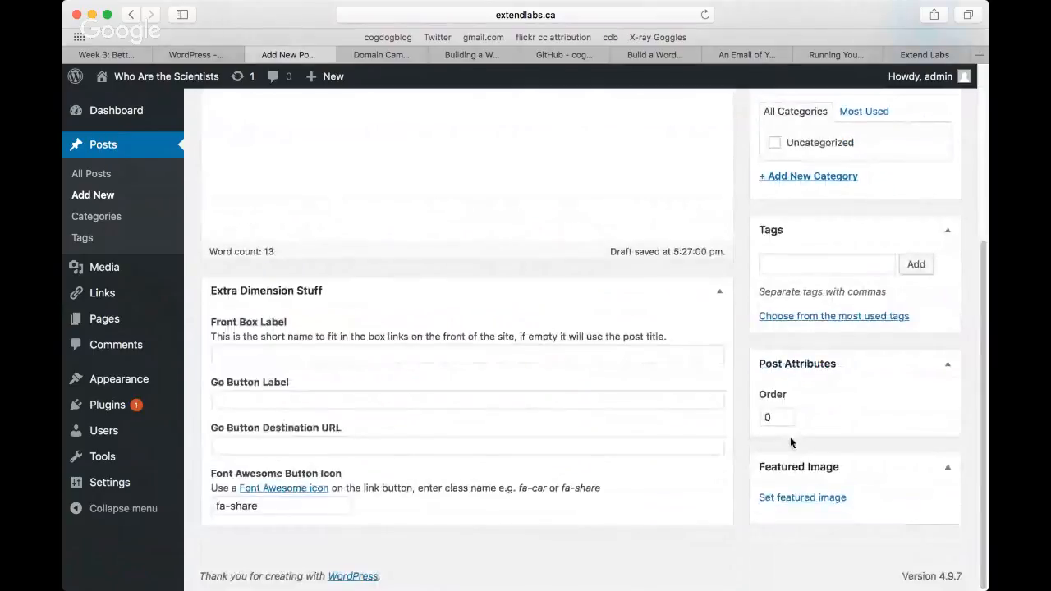
pyautogui.scroll(1, 979, 336)
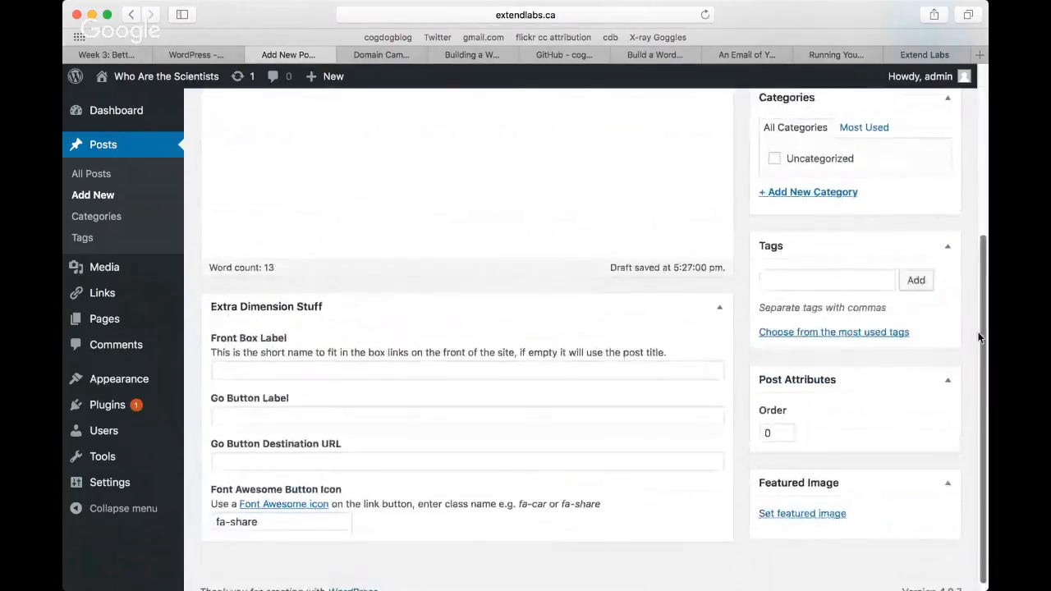
pyautogui.moveTo(979, 337)
pyautogui.mouseDown()
pyautogui.moveTo(971, 206)
pyautogui.moveTo(979, 349)
pyautogui.mouseUp()
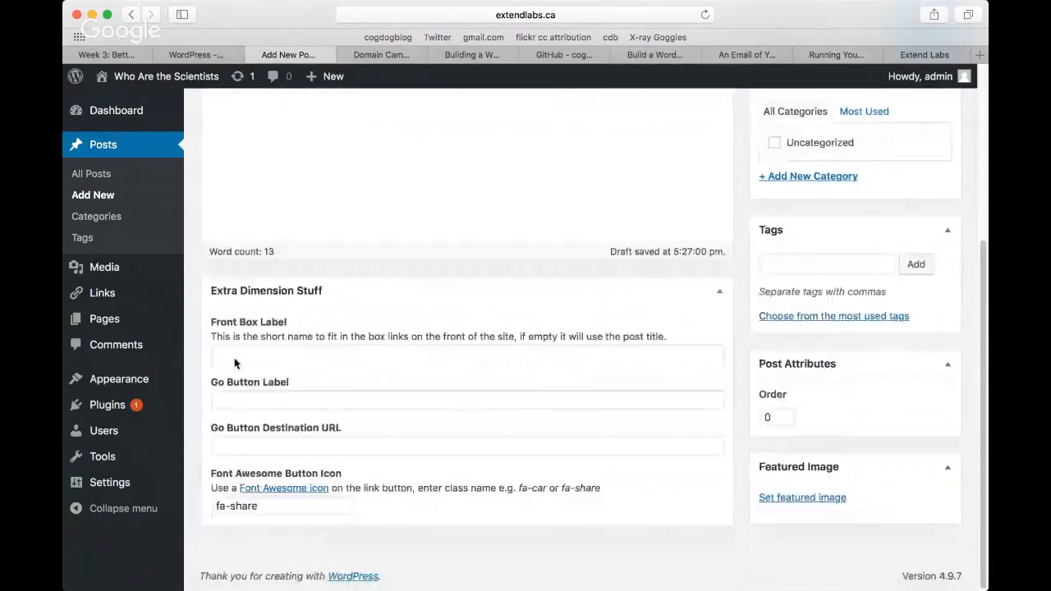
pyautogui.click(234, 362)
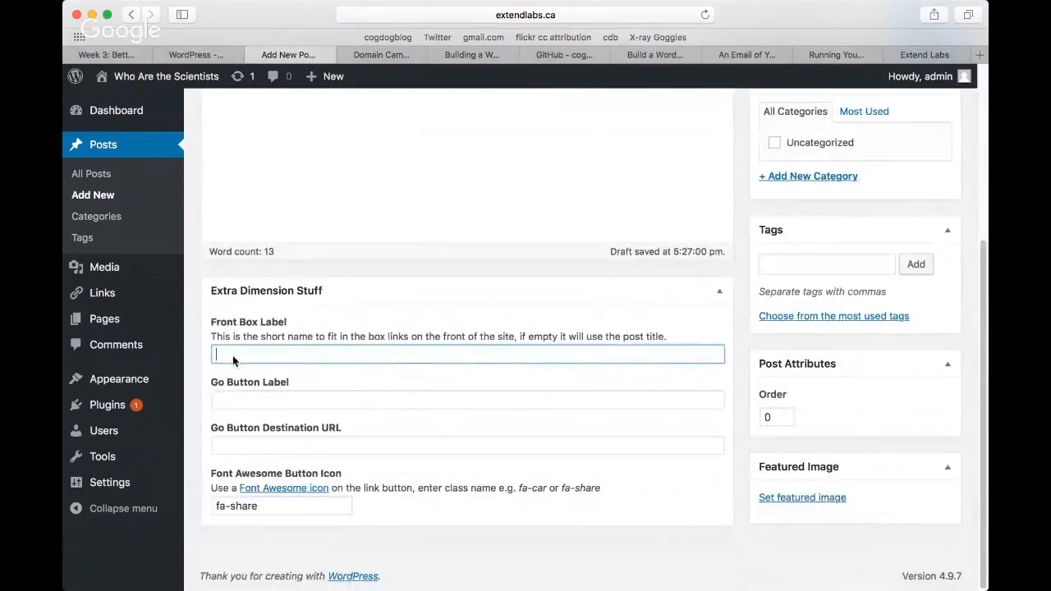
pyautogui.write('Who')
pyautogui.click(289, 400)
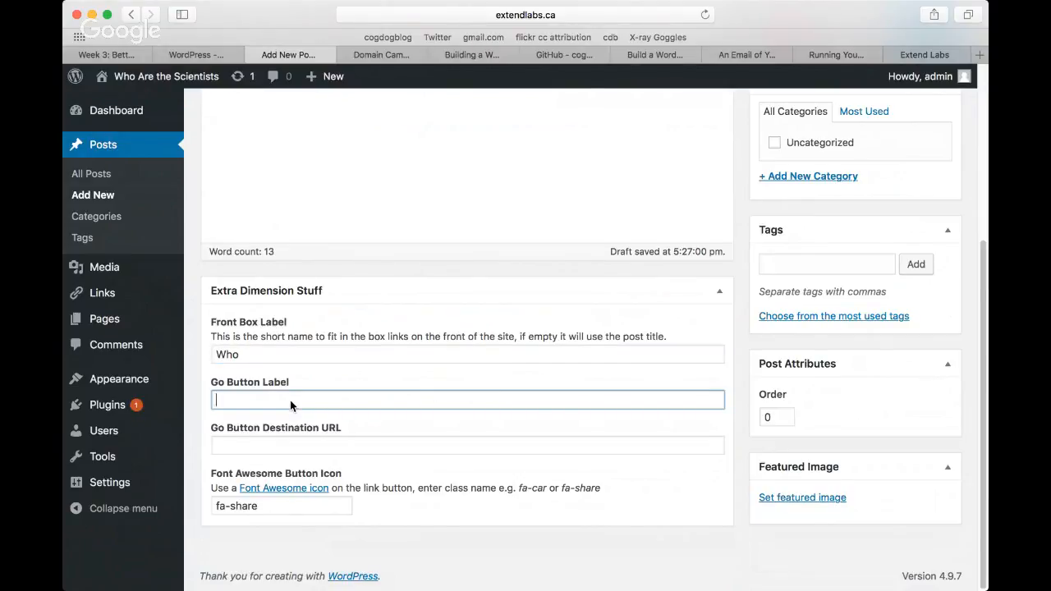
pyautogui.write('Extend')
pyautogui.click(216, 400)
pyautogui.write('Ontario')
pyautogui.click(338, 446)
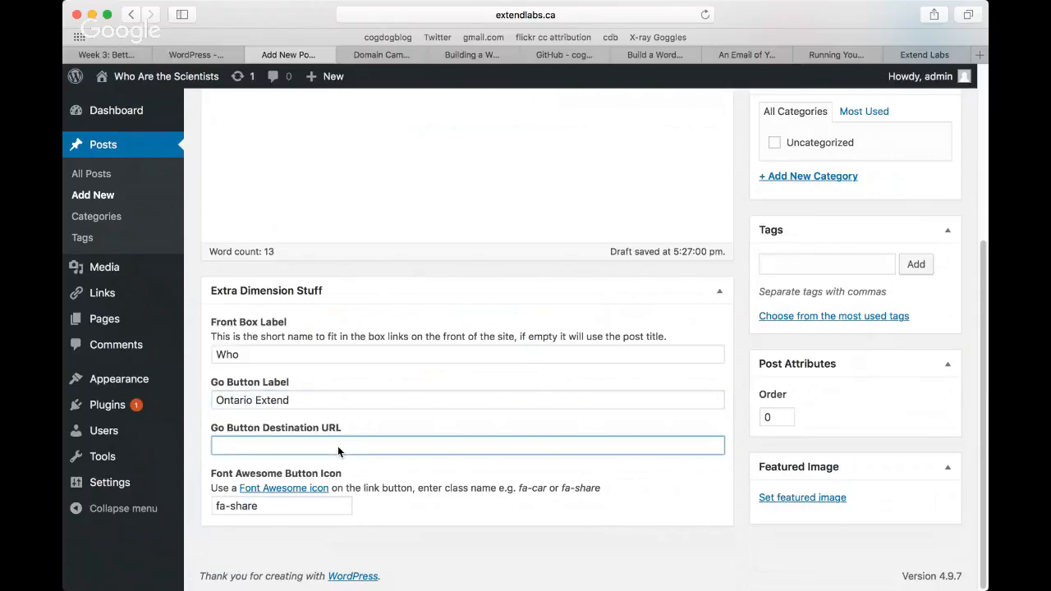
pyautogui.write('https://extend.ecampusontario')
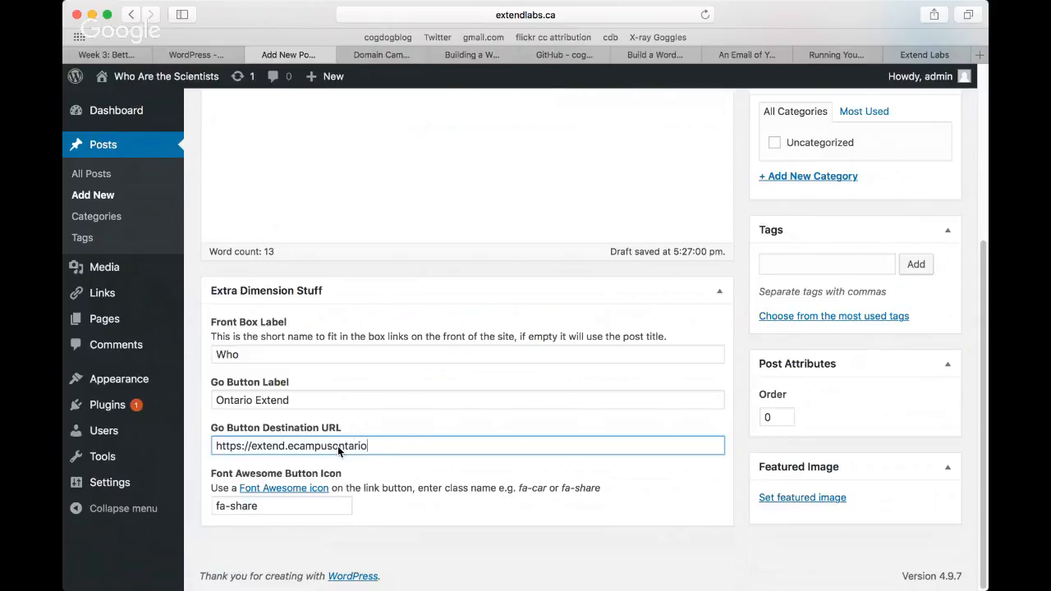
pyautogui.write('.ca/')
# Step: Change the Font Awesome button icon to fa-car and publish the post
pyautogui.moveTo(263, 501); pyautogui.dragTo(229, 509)
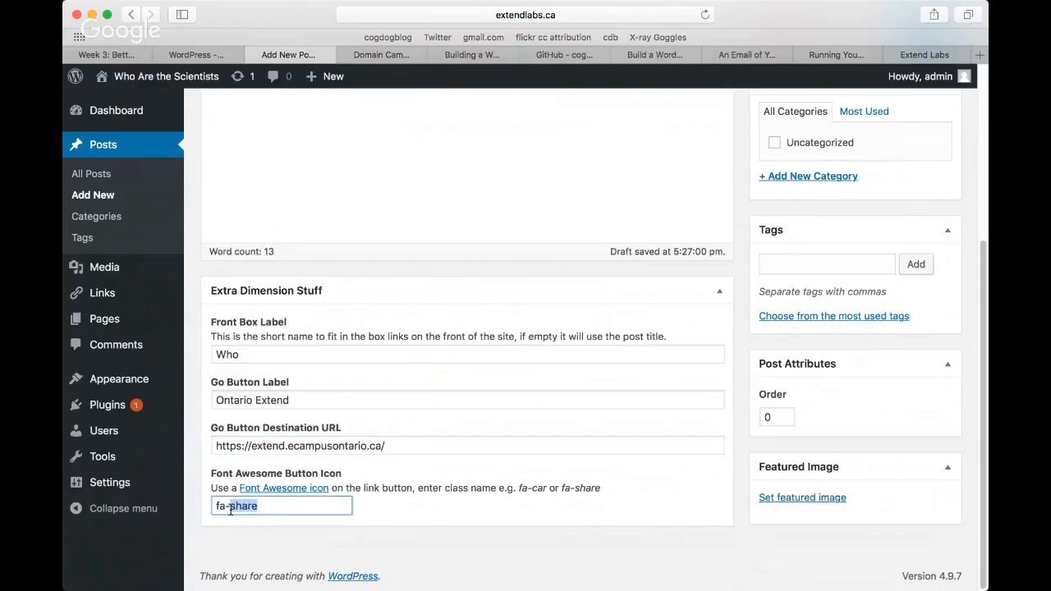
pyautogui.write('car')
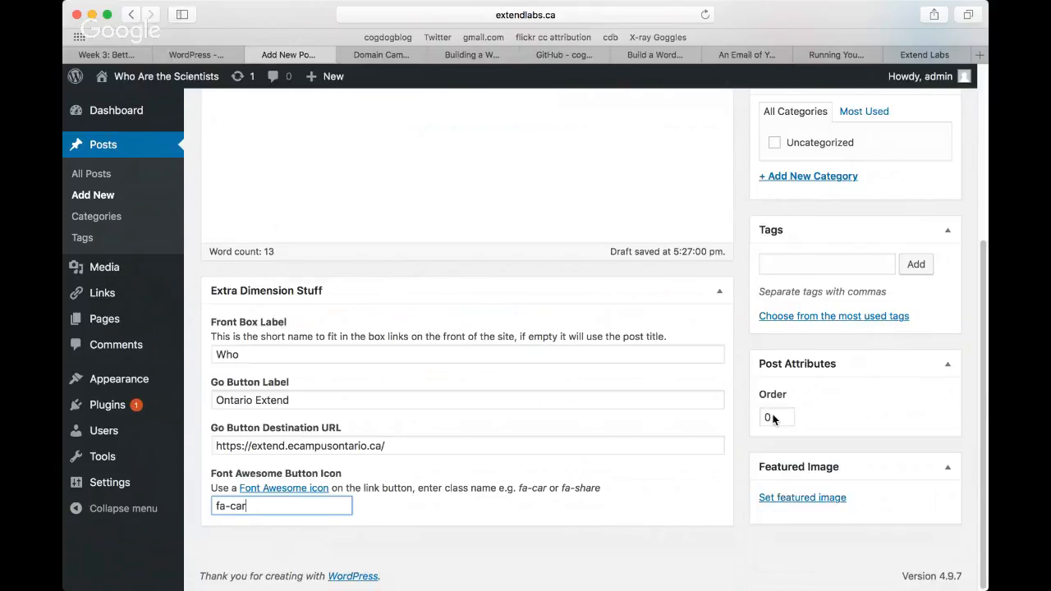
pyautogui.scroll(1, 986, 332)
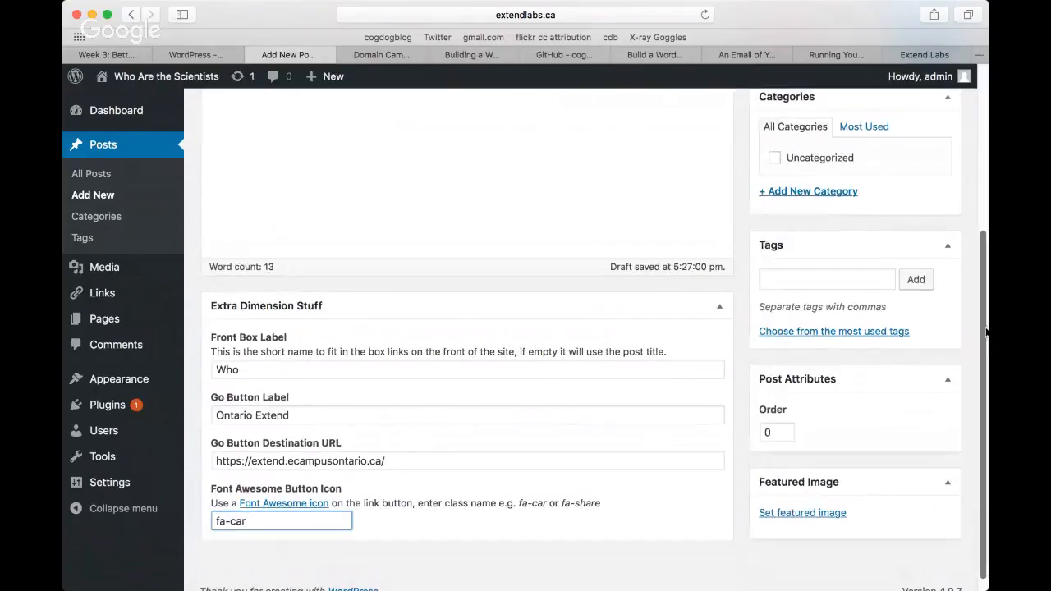
pyautogui.scroll(5, 987, 331)
pyautogui.click(932, 253)
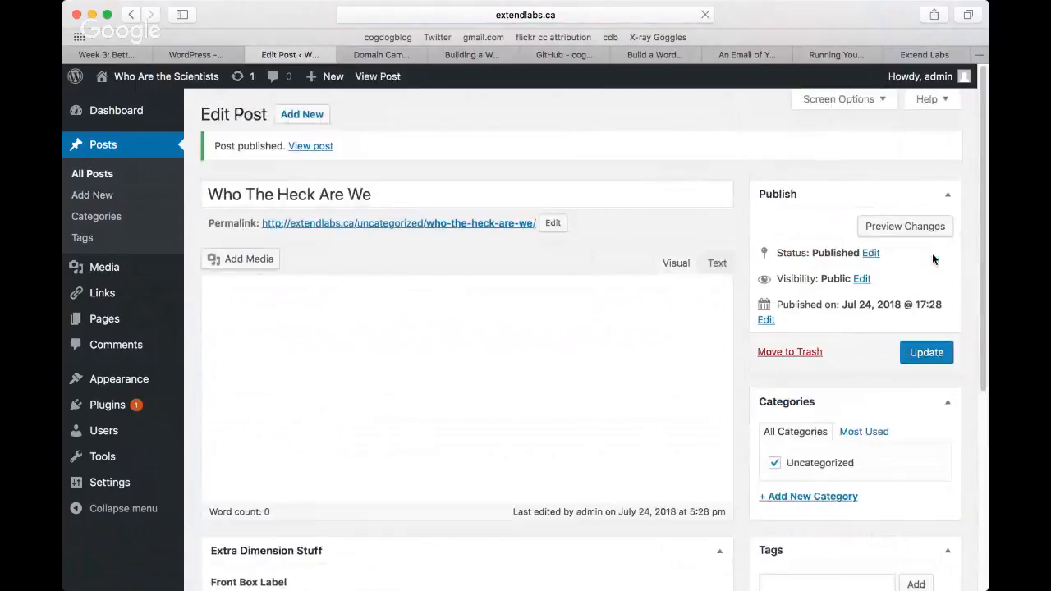
# Step: Visit the site's front page, open the Who box to check its content and close it again
pyautogui.moveTo(111, 78)
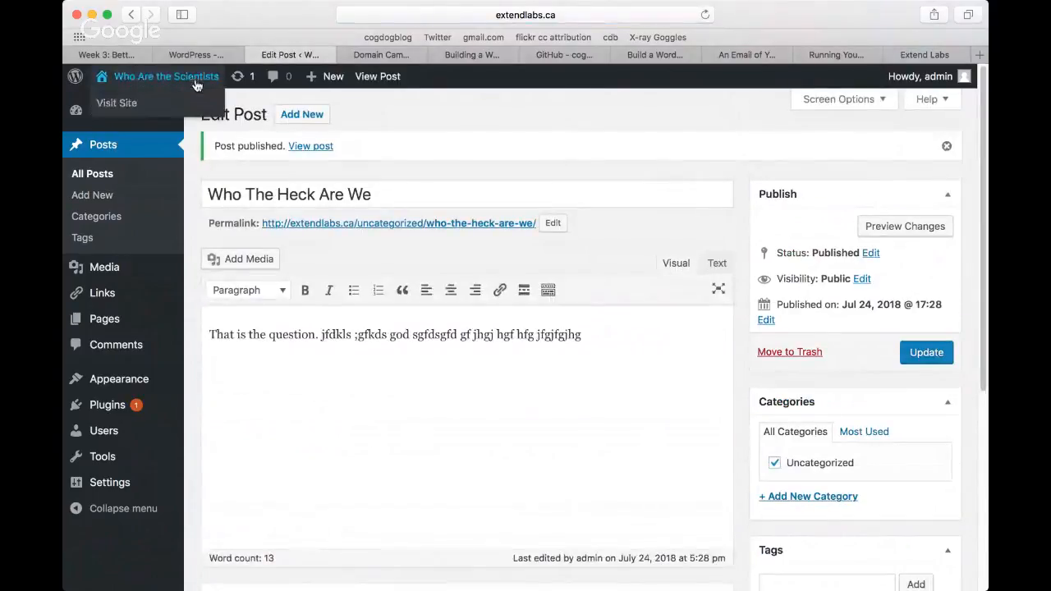
pyautogui.click(117, 104)
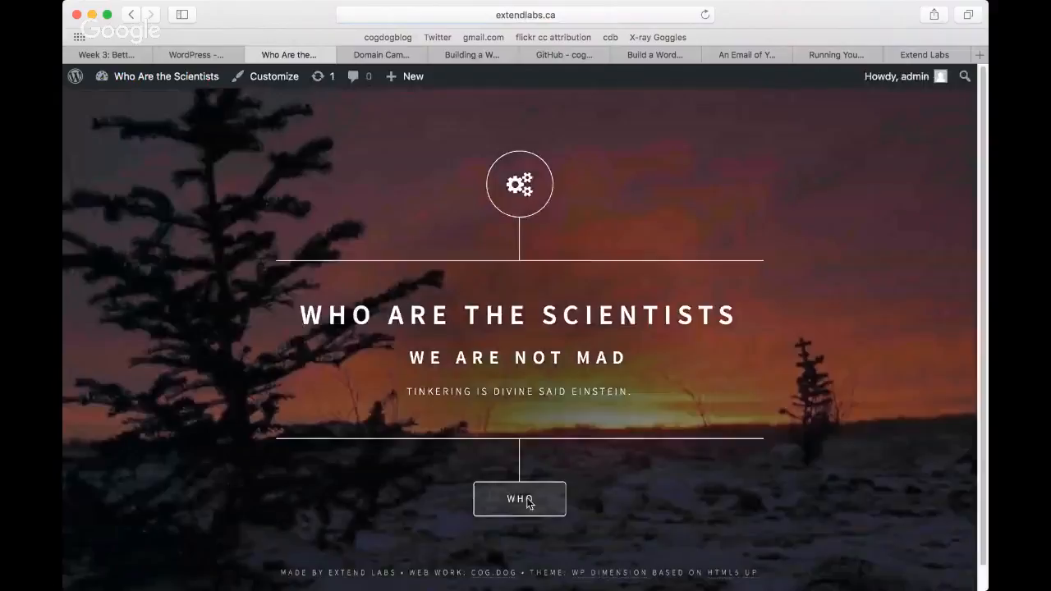
pyautogui.click(528, 503)
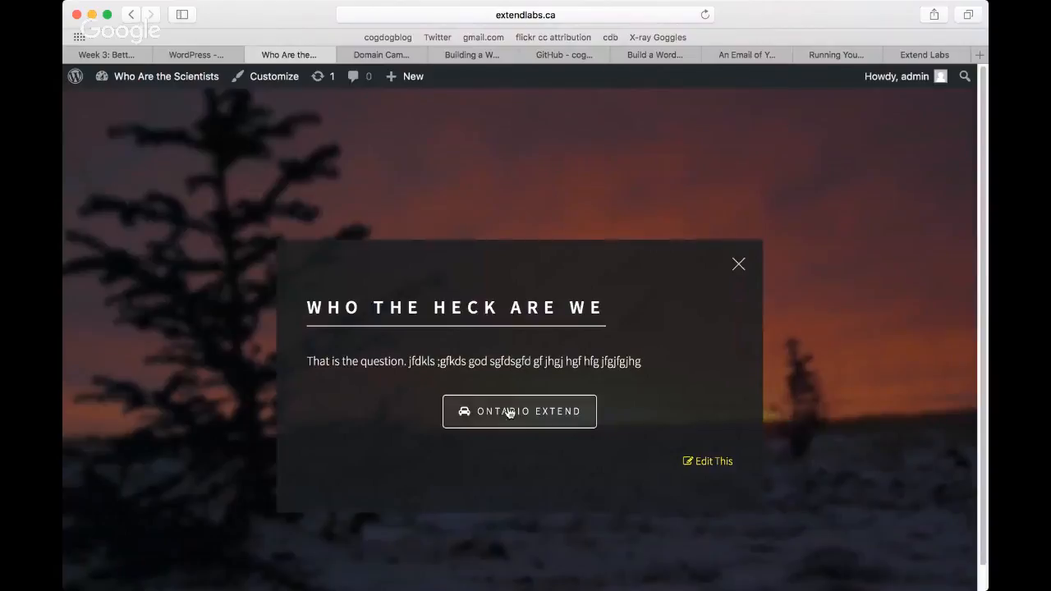
pyautogui.click(739, 266)
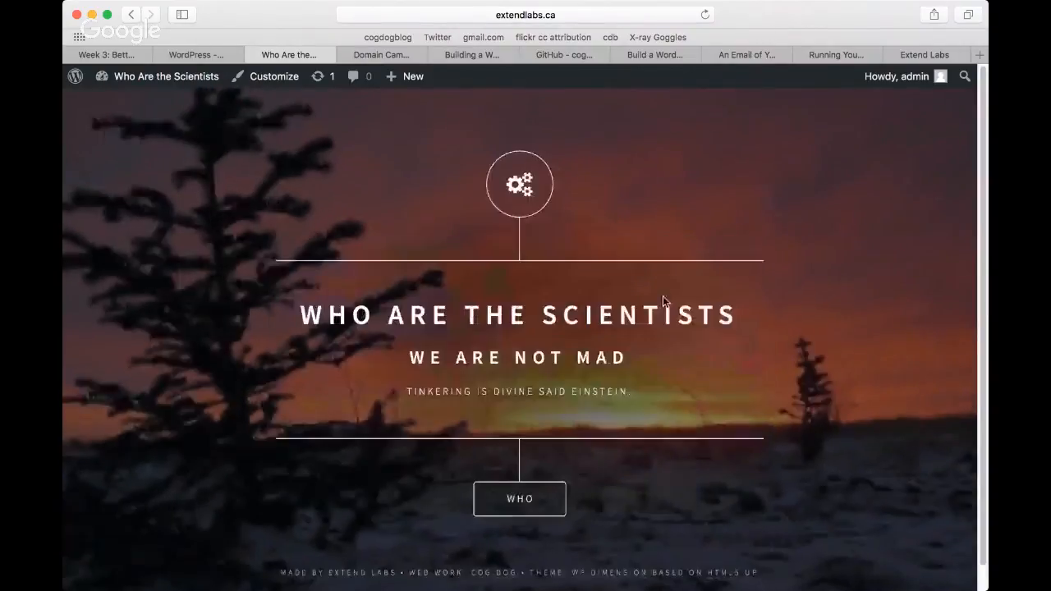
# Step: Create a new post titled "What" with the opening line "What the heck we do?" and a blank line below it
pyautogui.moveTo(411, 77)
pyautogui.click(400, 107)
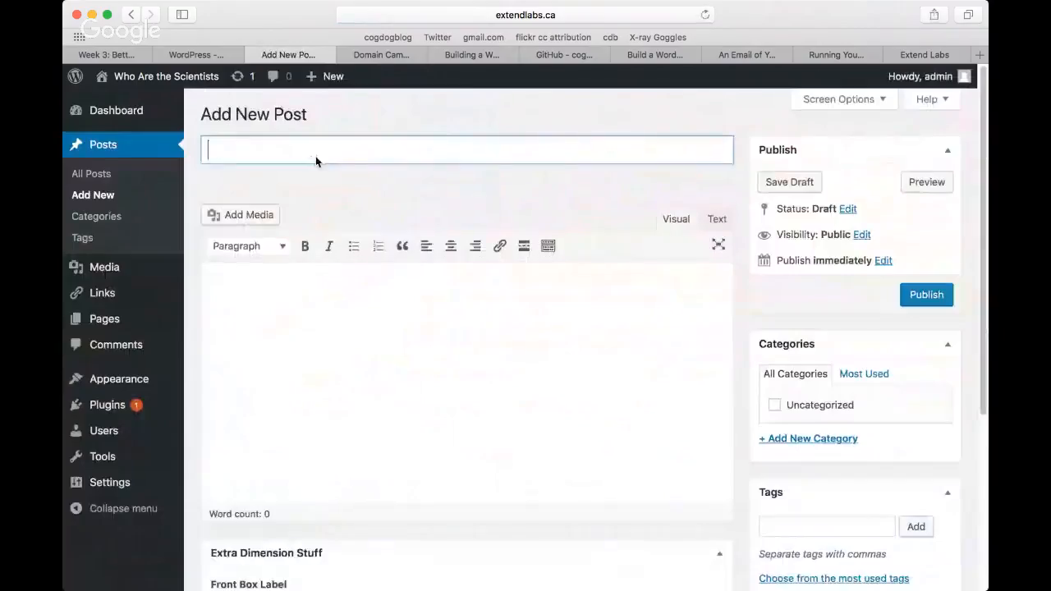
pyautogui.write('What')
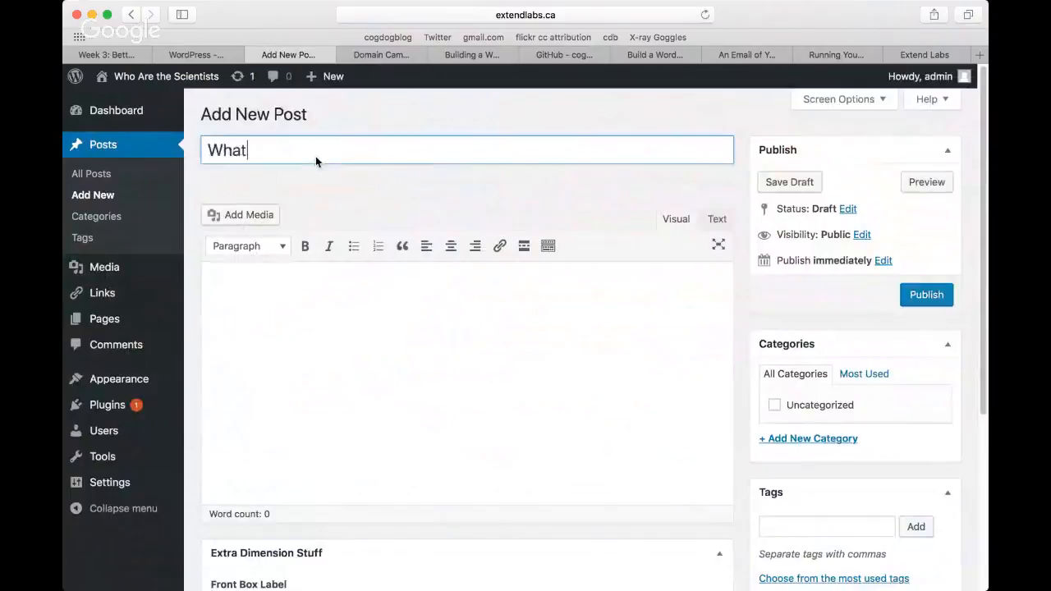
pyautogui.click(388, 292)
pyautogui.write('What the')
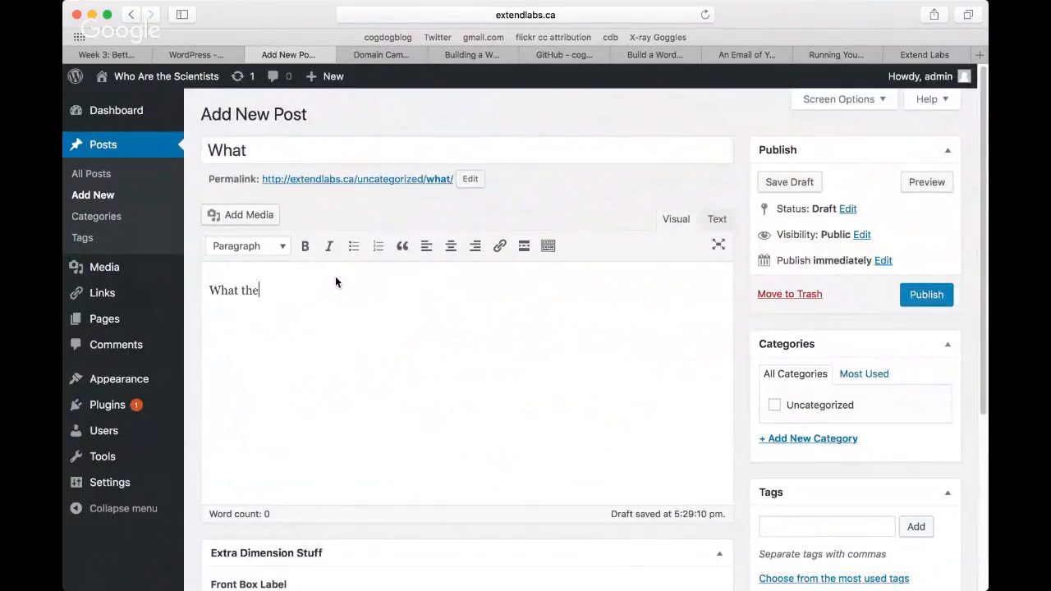
pyautogui.write(' heck we do?')
pyautogui.press('Return')
pyautogui.press('Return')
# Step: Add a bulleted list to the post body with the items "bad grammer", "spill crumbs" and "burn stuff"
pyautogui.click(353, 246)
pyautogui.write('bad grammer')
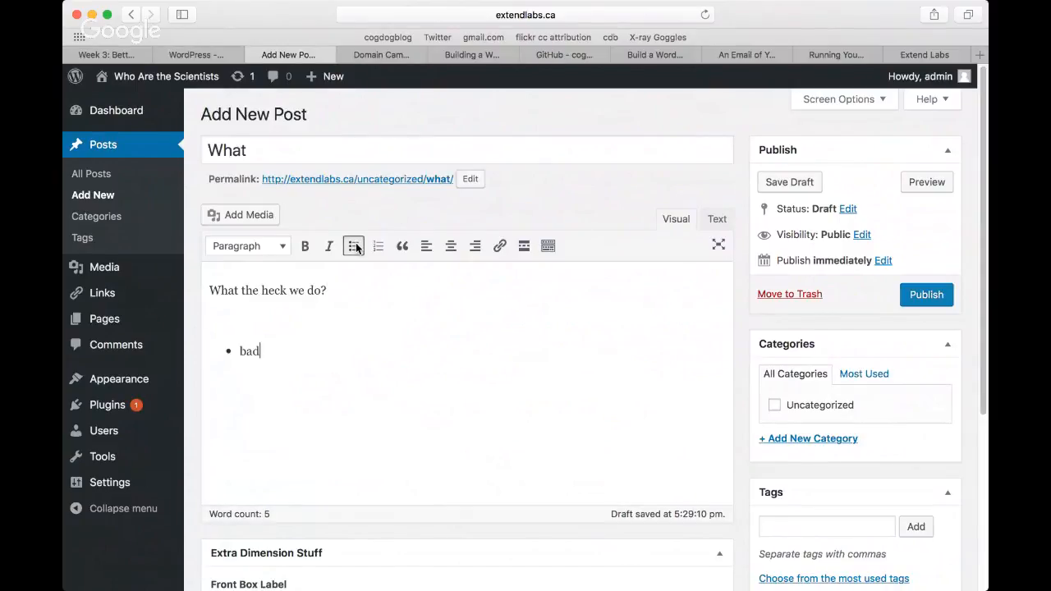
pyautogui.press('Return')
pyautogui.write('spill cru')
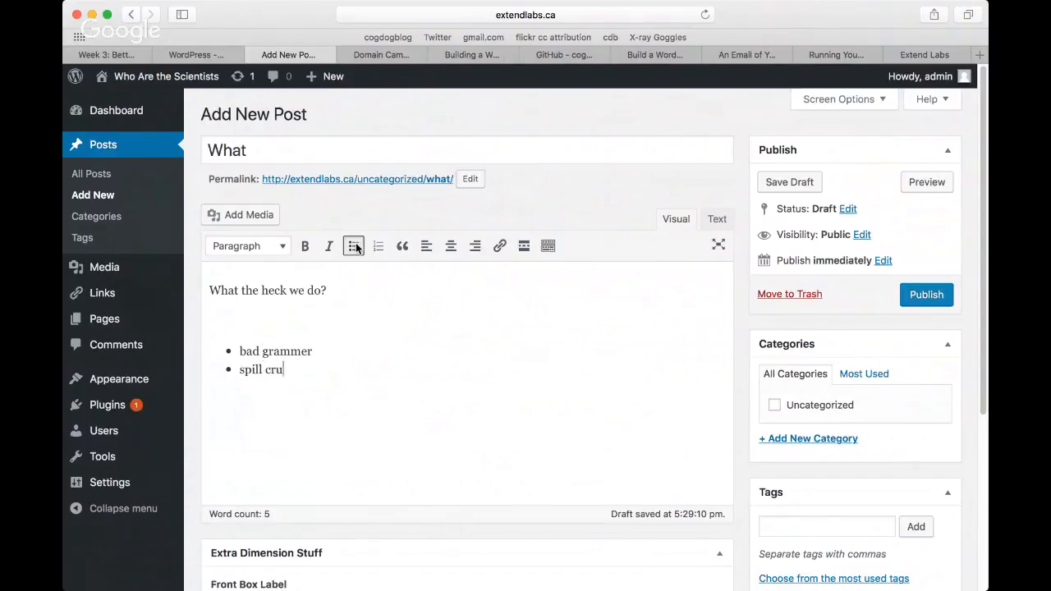
pyautogui.write('mbs')
pyautogui.press('Return')
pyautogui.write('burn stu')
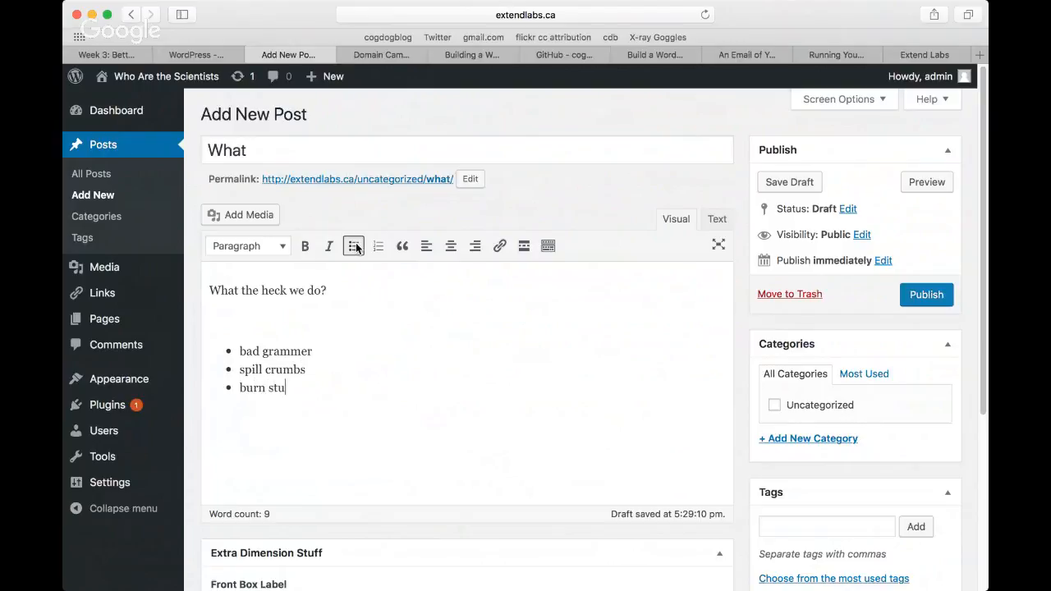
pyautogui.write('ff')
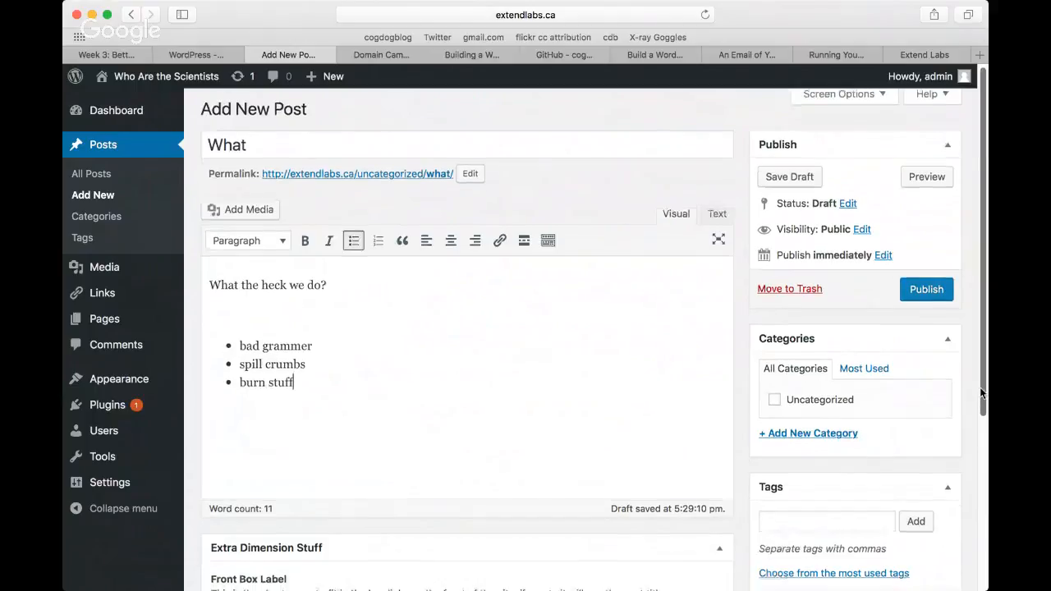
# Step: Publish the "What" post and view the site's front page
pyautogui.scroll(-3, 979, 379)
pyautogui.click(918, 155)
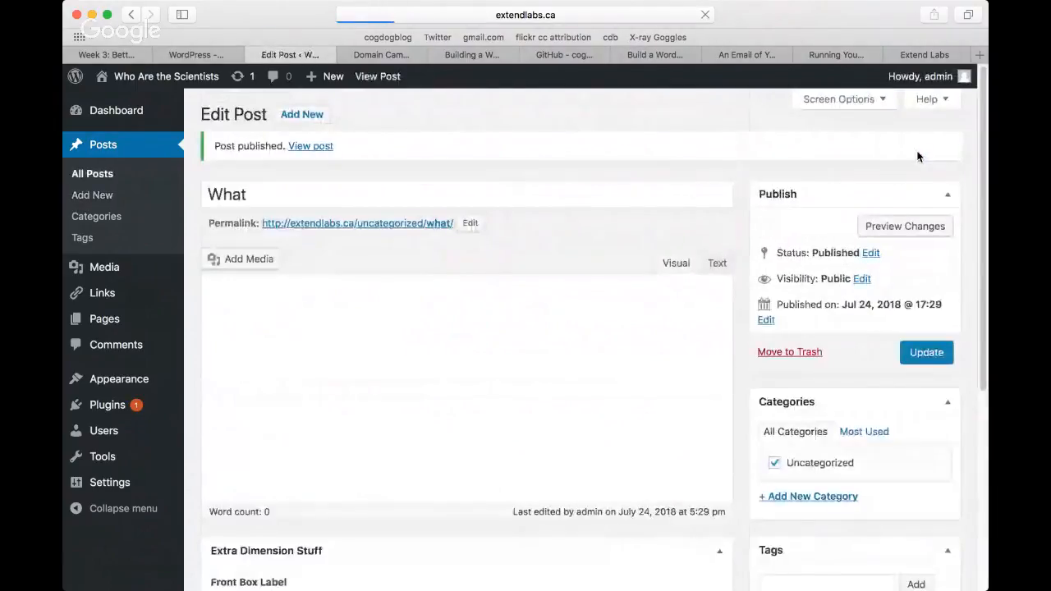
pyautogui.moveTo(148, 77)
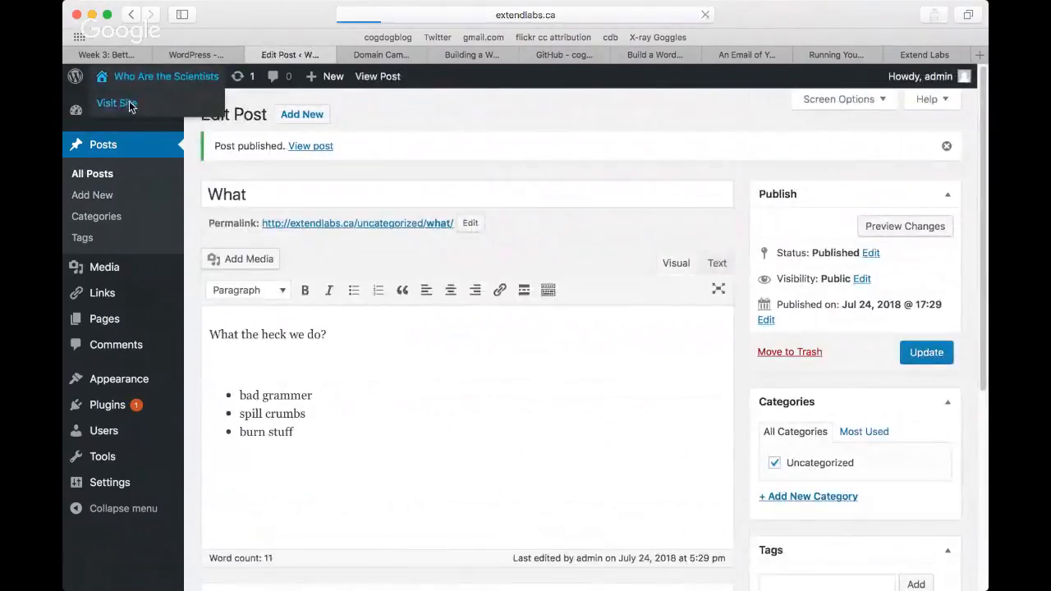
pyautogui.click(129, 104)
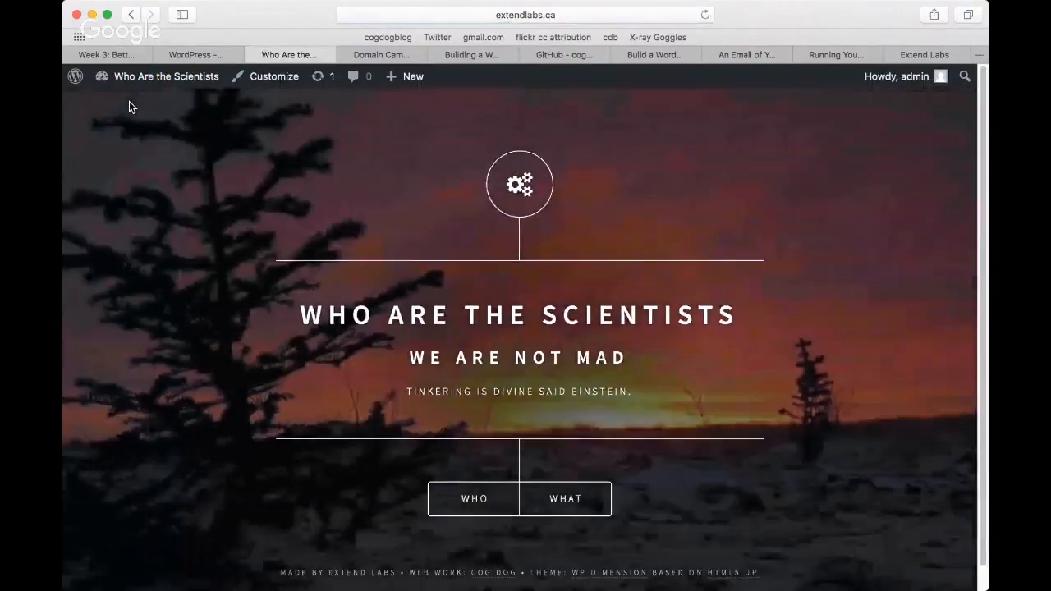
pyautogui.moveTo(139, 79)
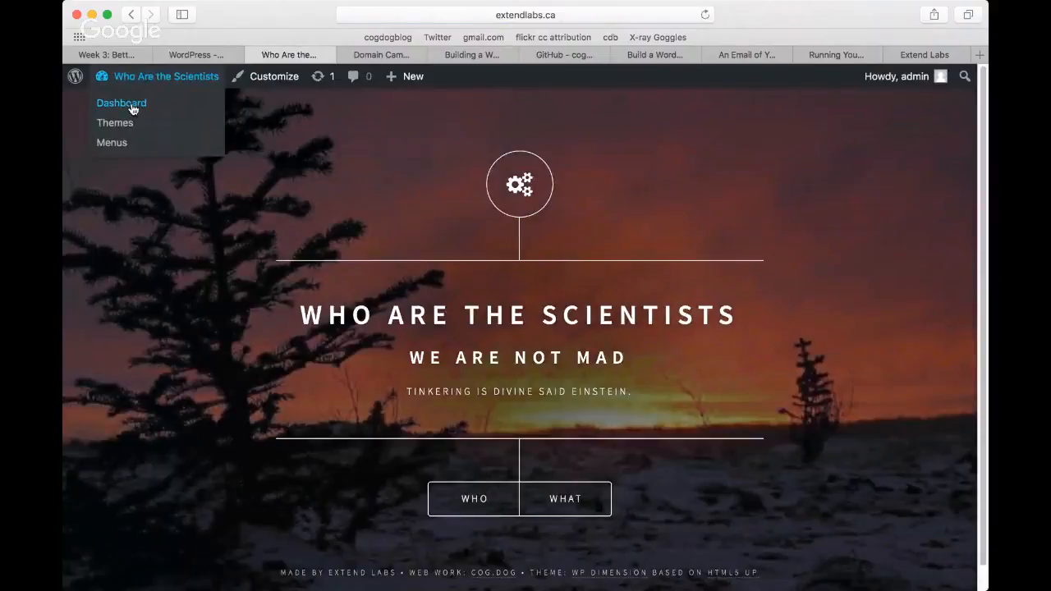
# Step: Open the dashboard's list of all posts, bring up the quick edit settings of the "What" post and cancel them
pyautogui.click(132, 105)
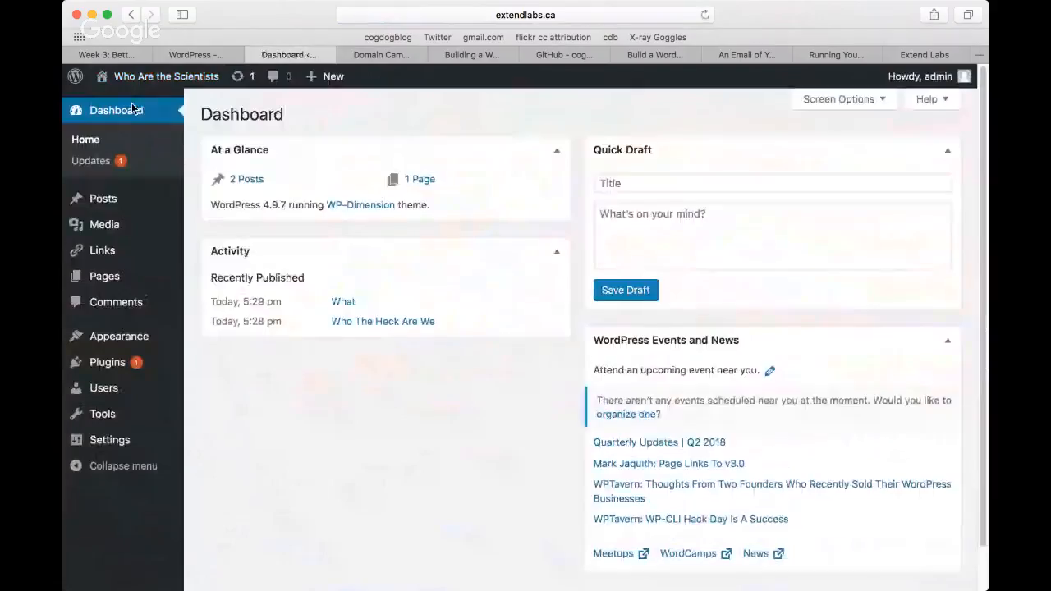
pyautogui.moveTo(110, 211)
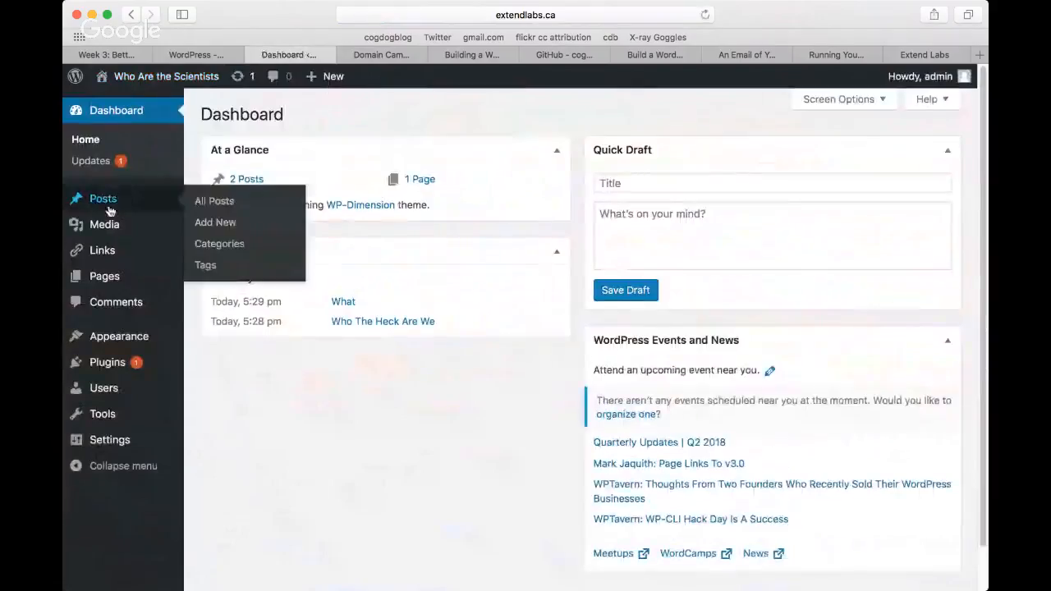
pyautogui.click(206, 207)
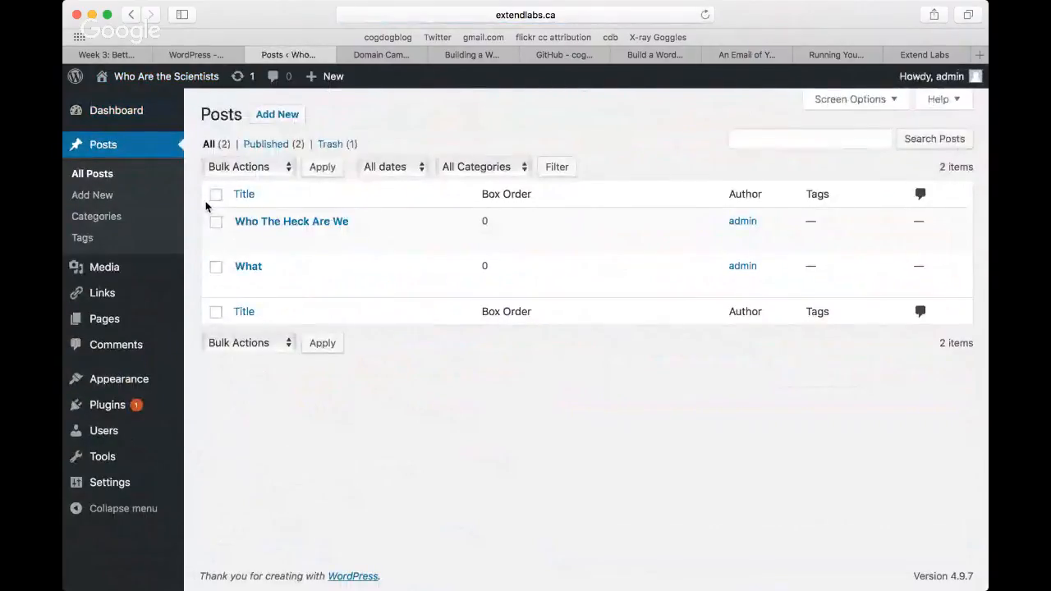
pyautogui.moveTo(246, 242)
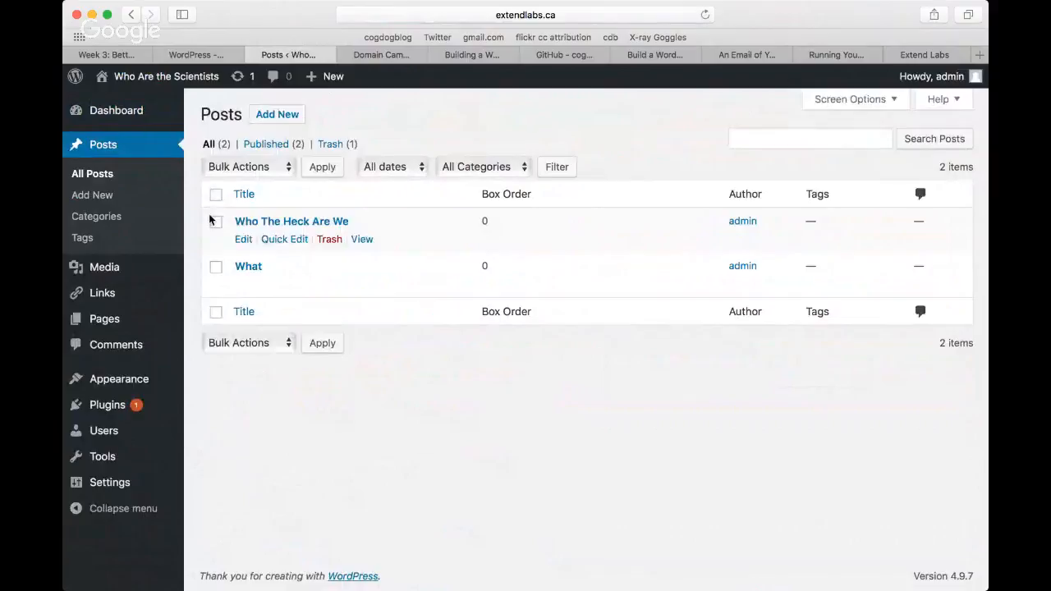
pyautogui.moveTo(242, 283)
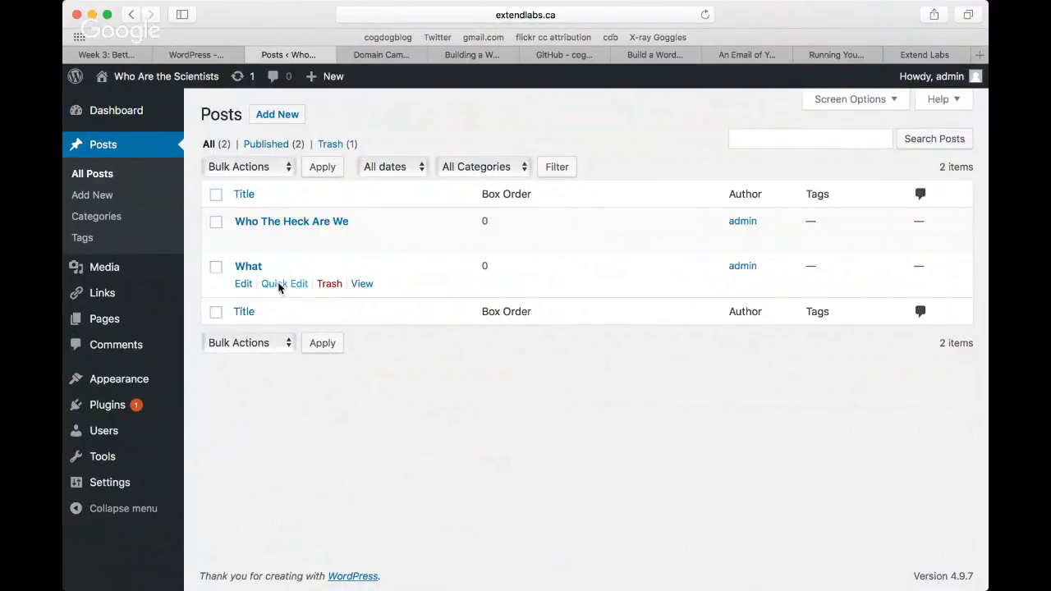
pyautogui.click(279, 283)
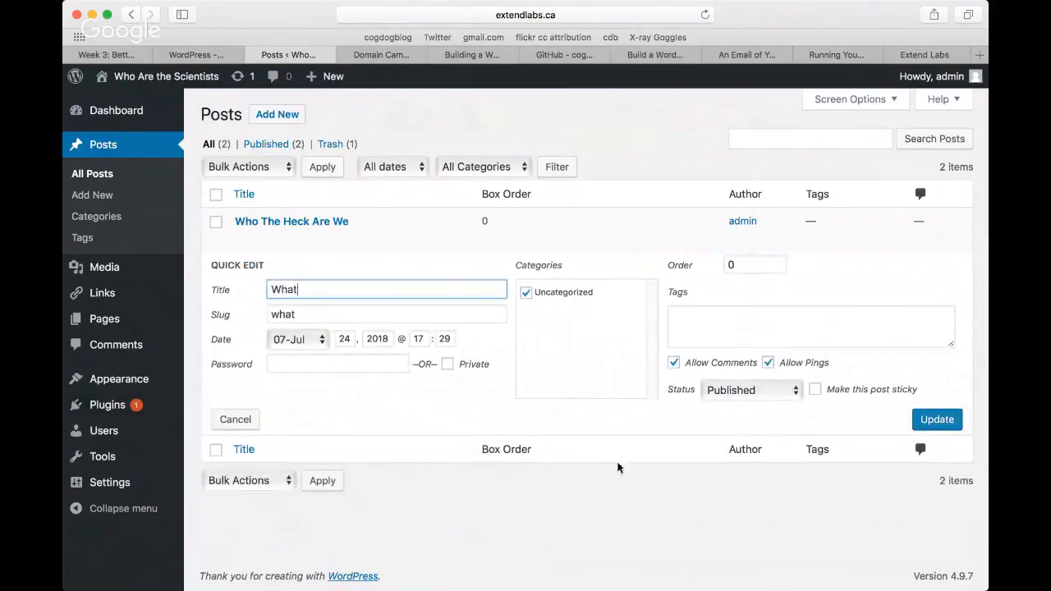
pyautogui.click(236, 420)
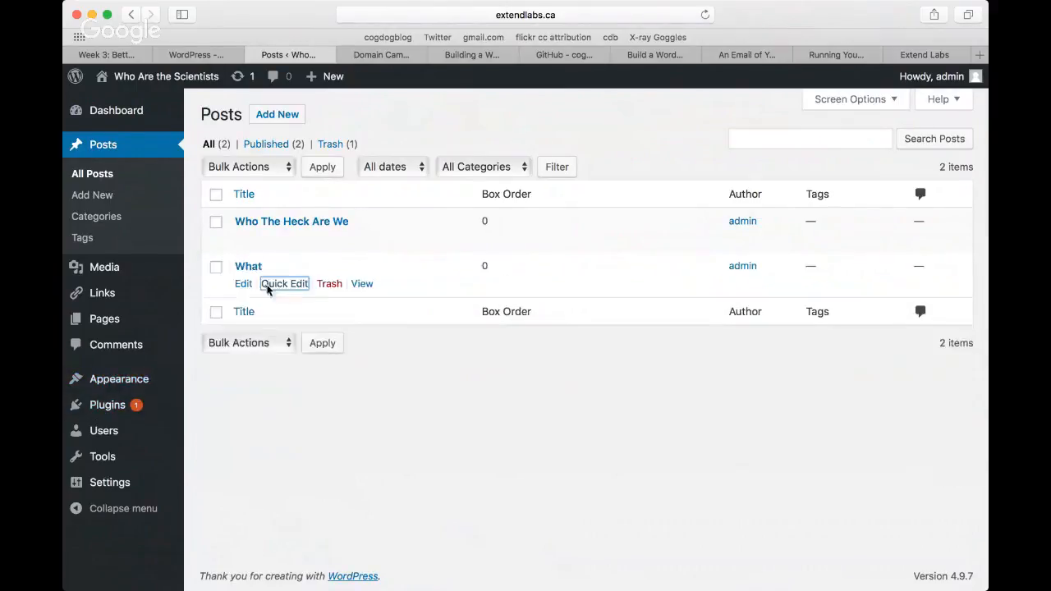
# Step: Set the order of the "Who The Heck Are We" post to 2 with Quick Edit, update it and visit the site's front page
pyautogui.click(279, 239)
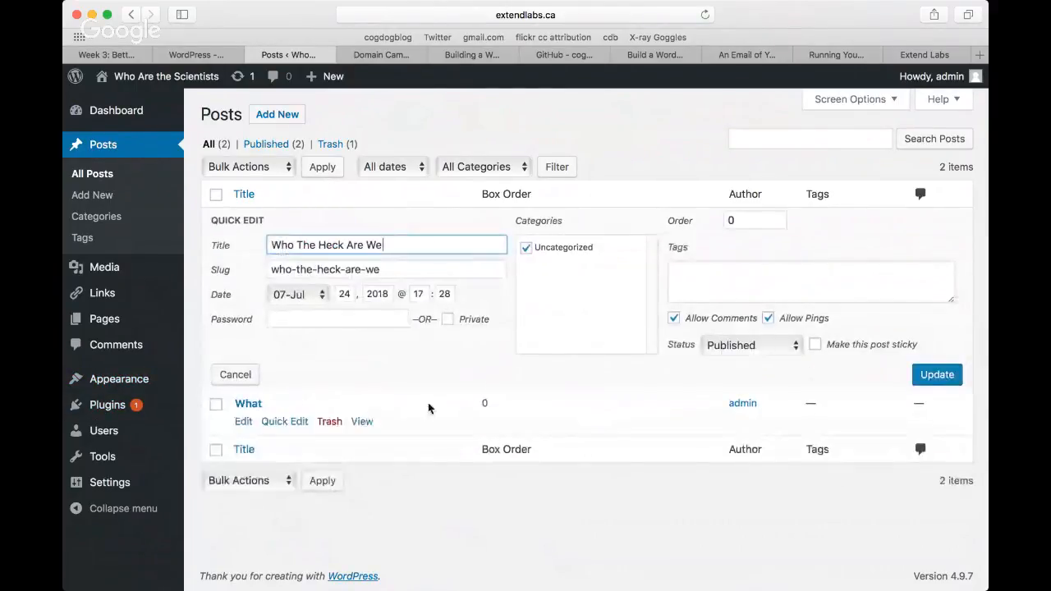
pyautogui.moveTo(737, 221); pyautogui.dragTo(715, 224)
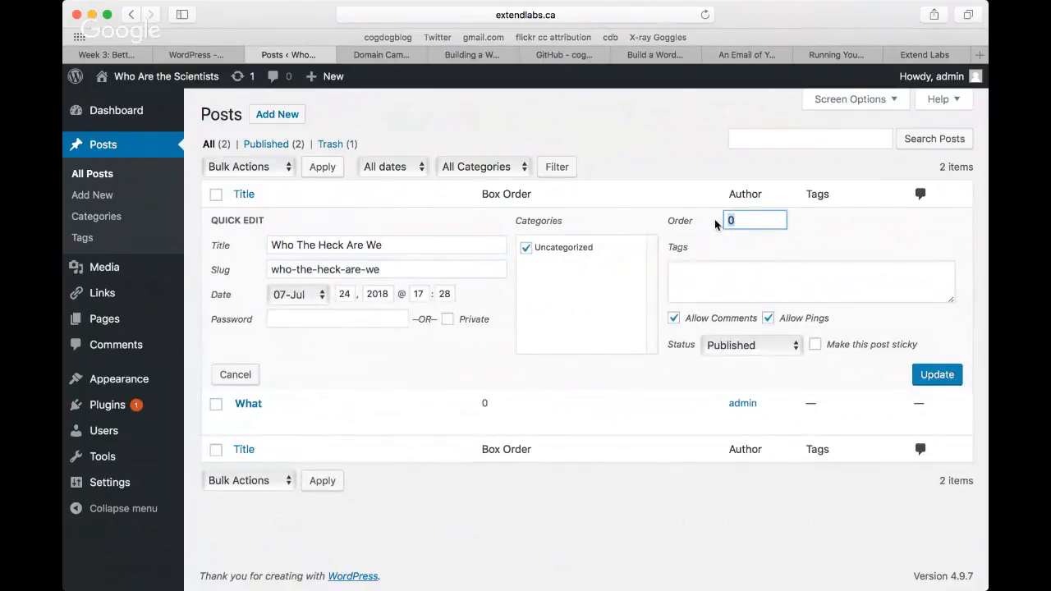
pyautogui.write('2')
pyautogui.click(936, 376)
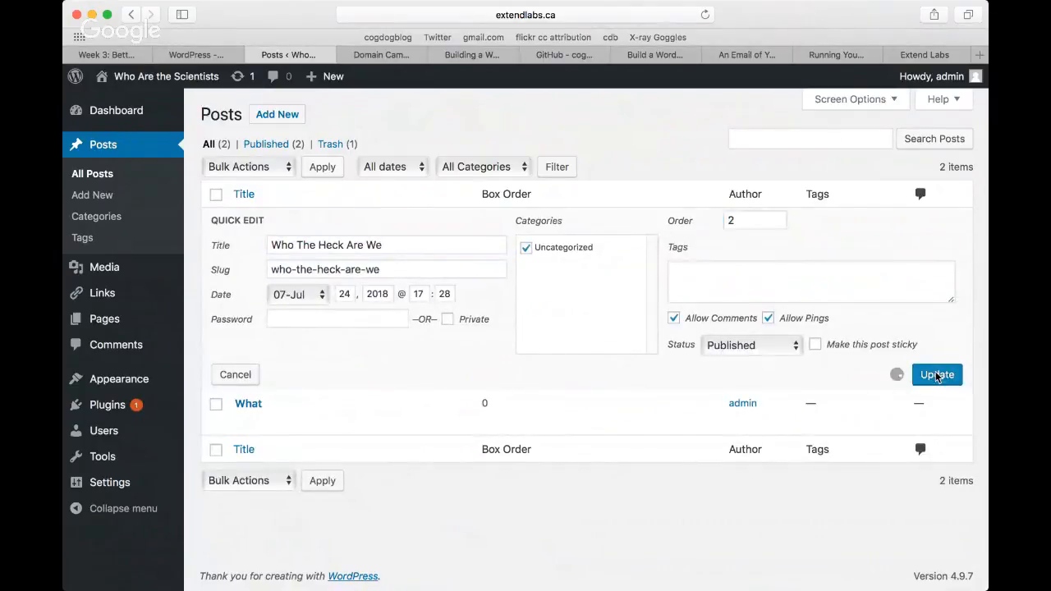
pyautogui.moveTo(139, 78)
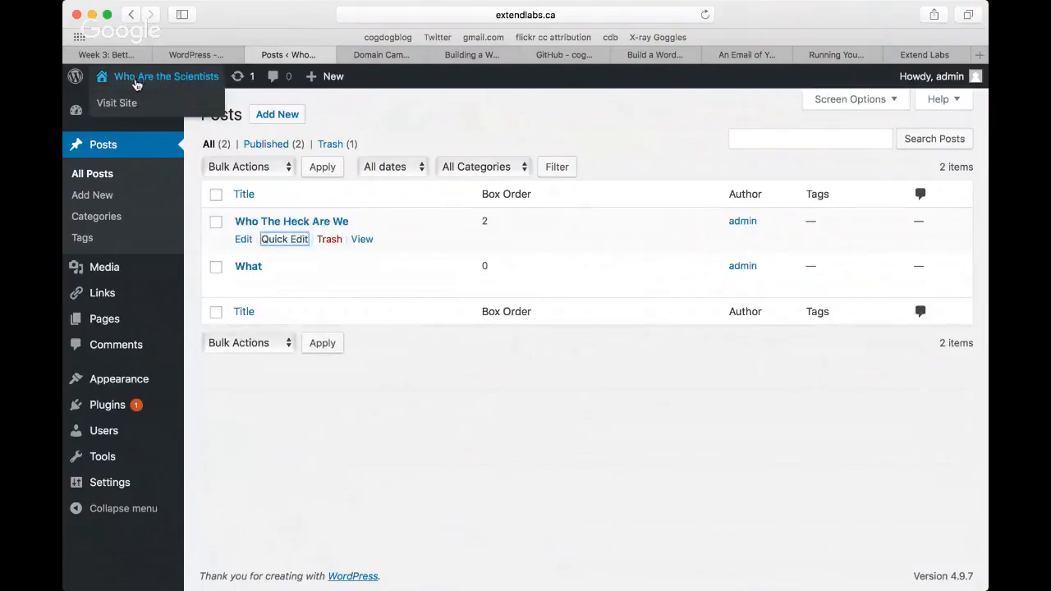
pyautogui.click(128, 104)
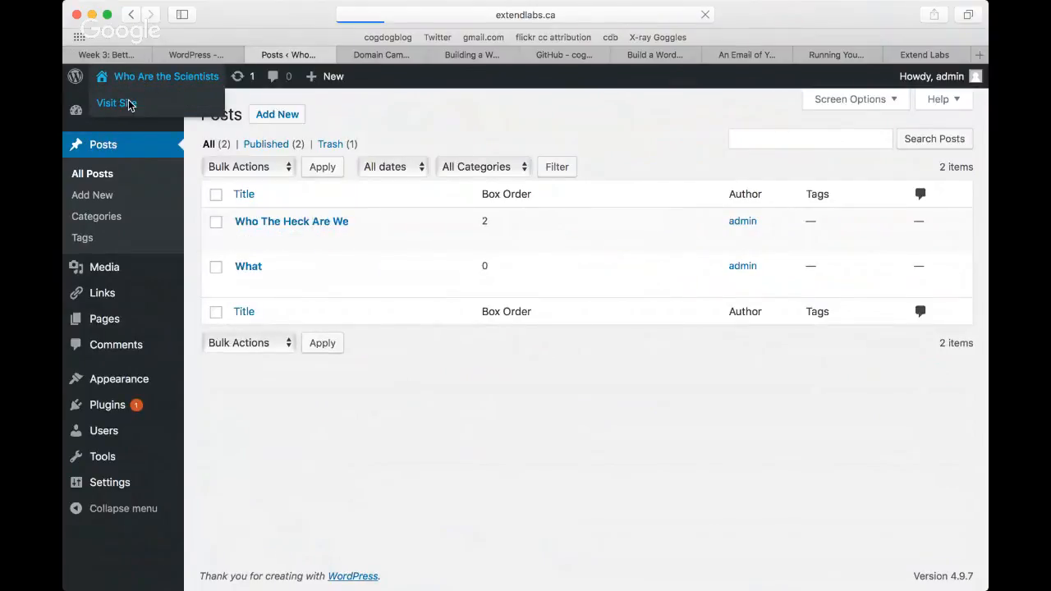
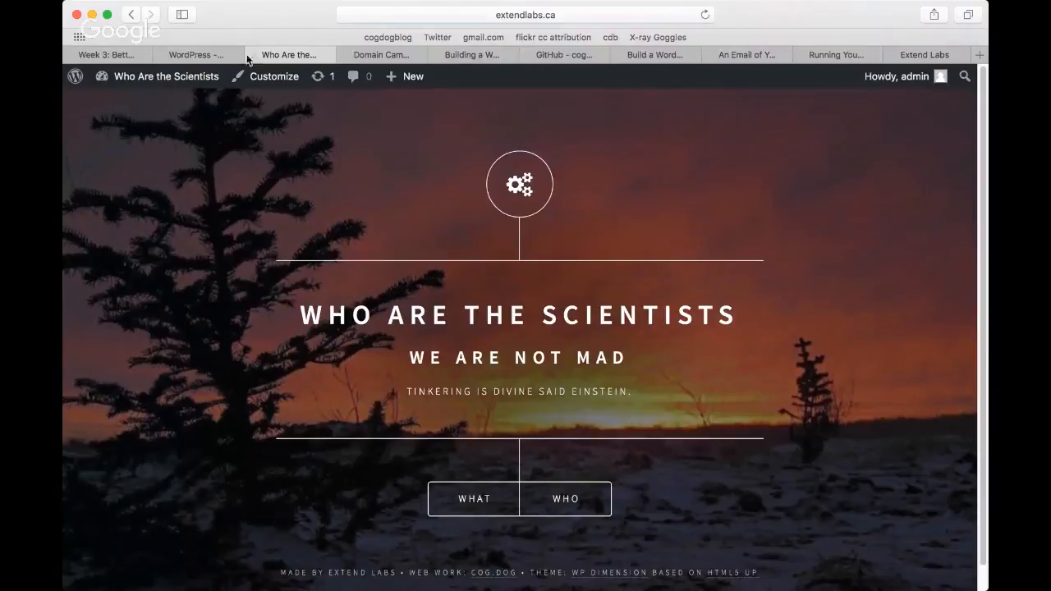
# Step: Review the rest of the calling card activity's instructions, down to the theme customization guides, alongside the finished site's front page
pyautogui.click(208, 55)
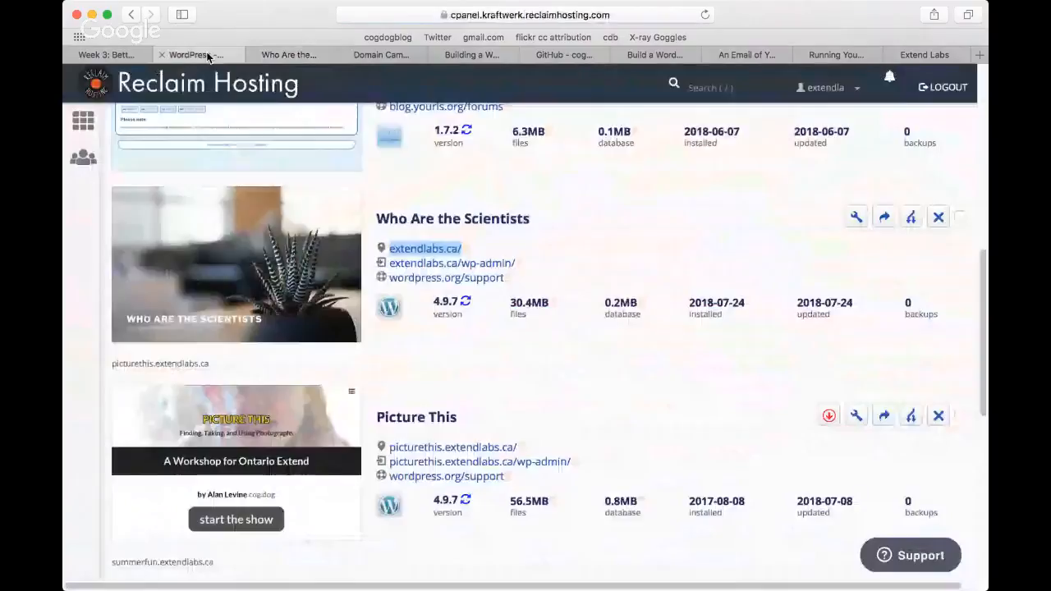
pyautogui.click(294, 54)
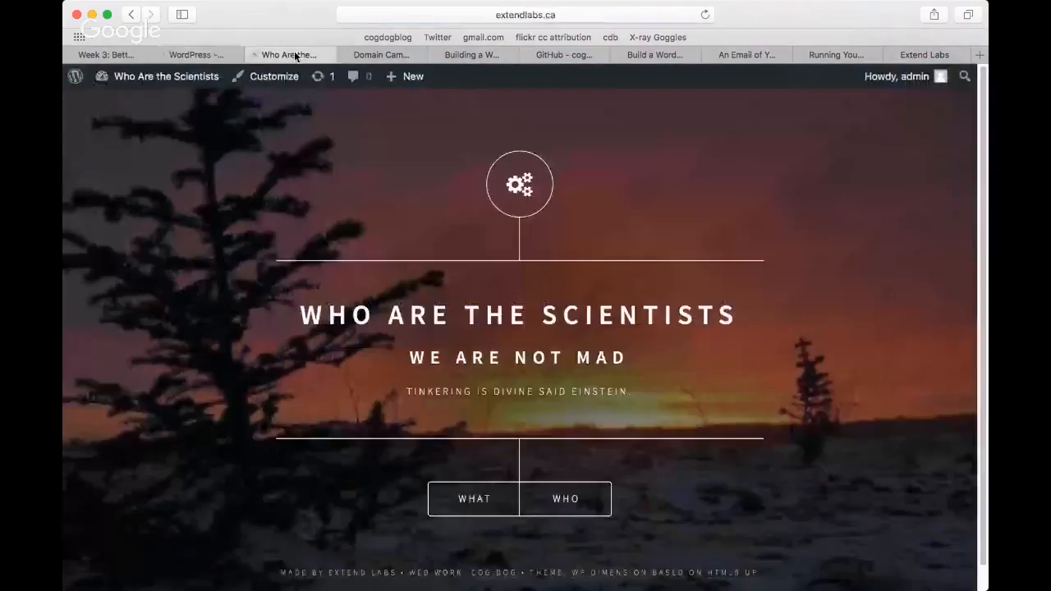
pyautogui.click(464, 56)
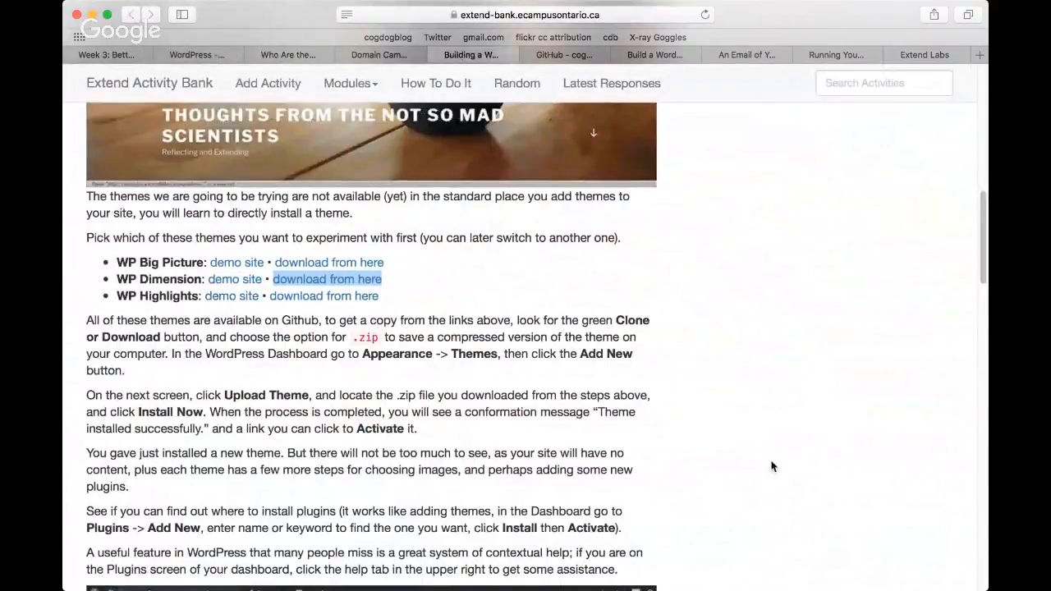
pyautogui.scroll(-1, 772, 465)
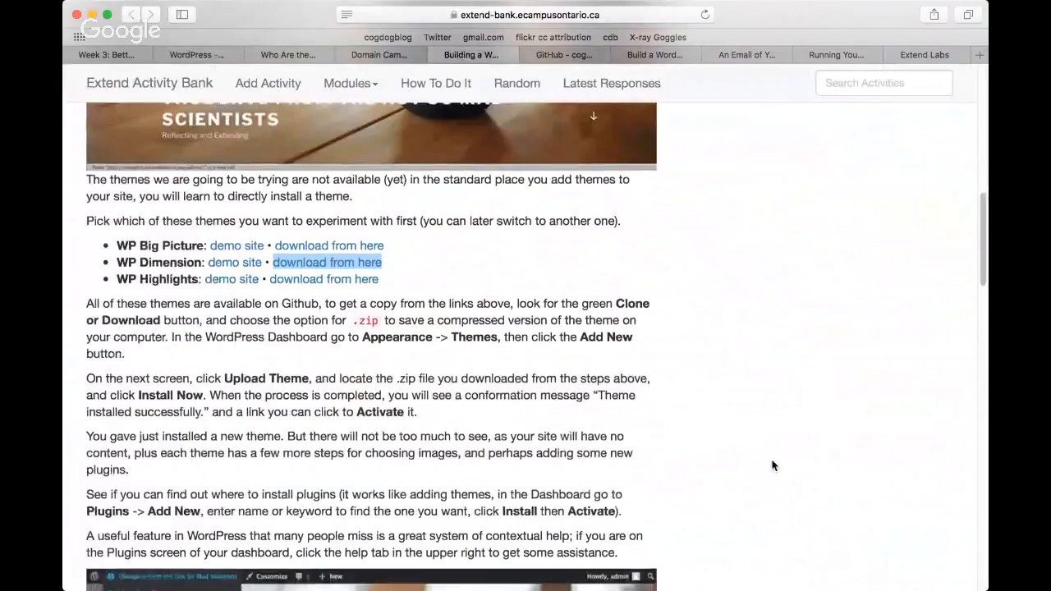
pyautogui.scroll(-4, 772, 466)
pyautogui.scroll(-4, 772, 466)
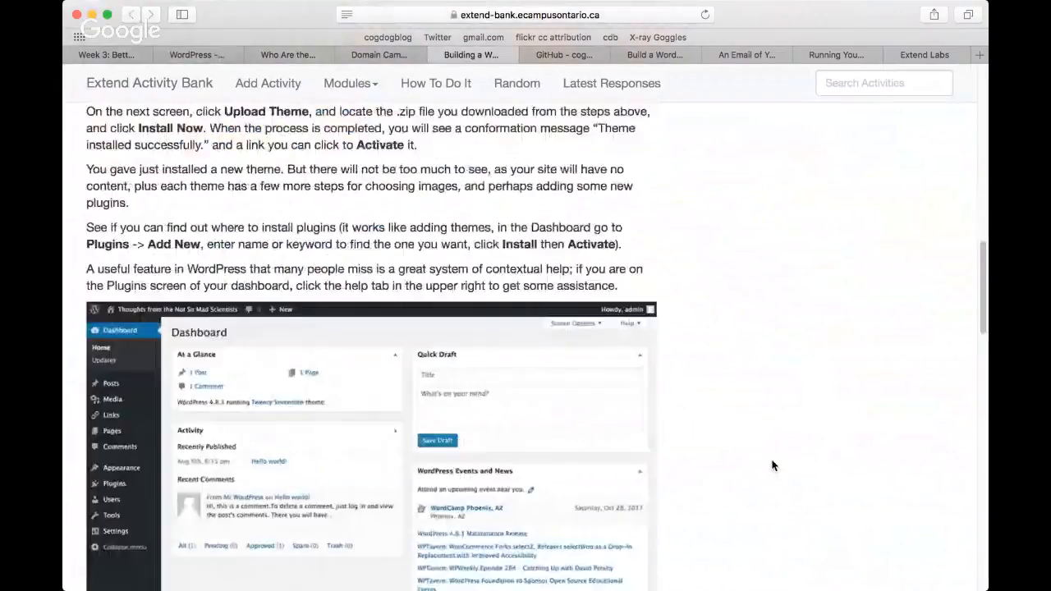
pyautogui.scroll(-10, 772, 465)
pyautogui.scroll(-2, 772, 465)
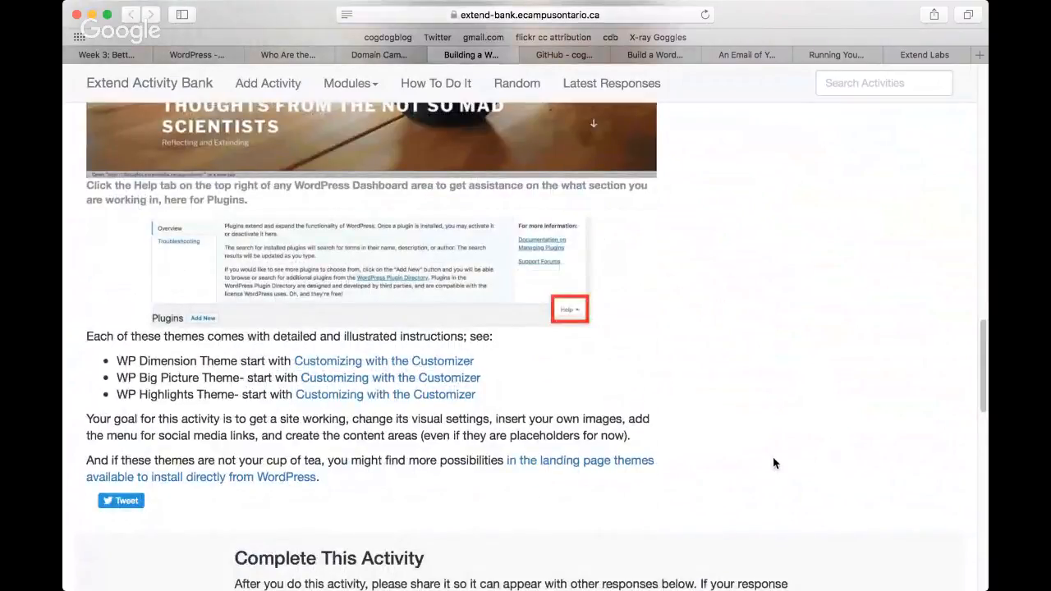
pyautogui.click(288, 55)
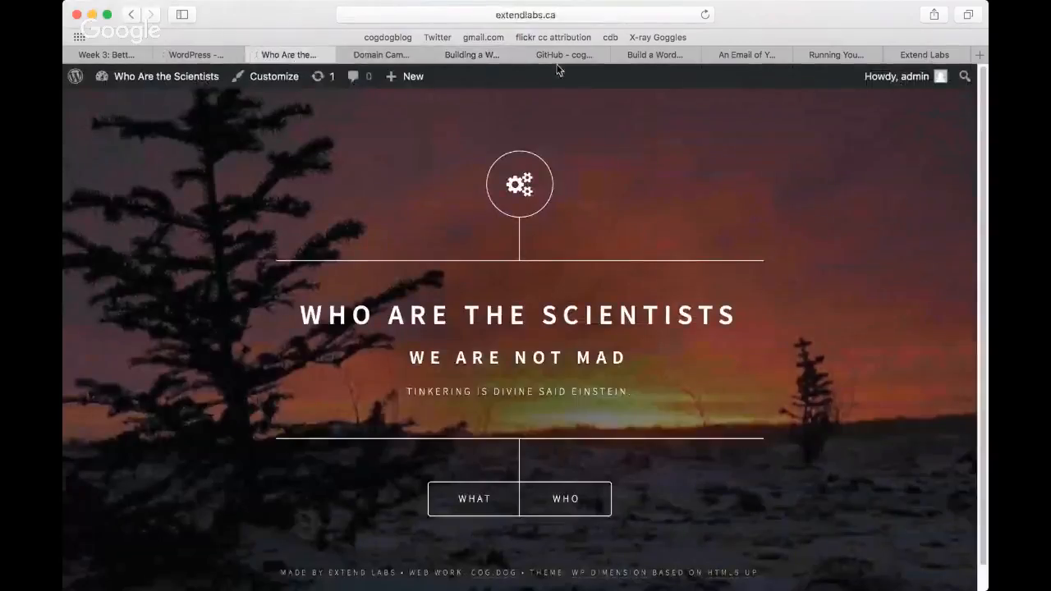
pyautogui.click(488, 52)
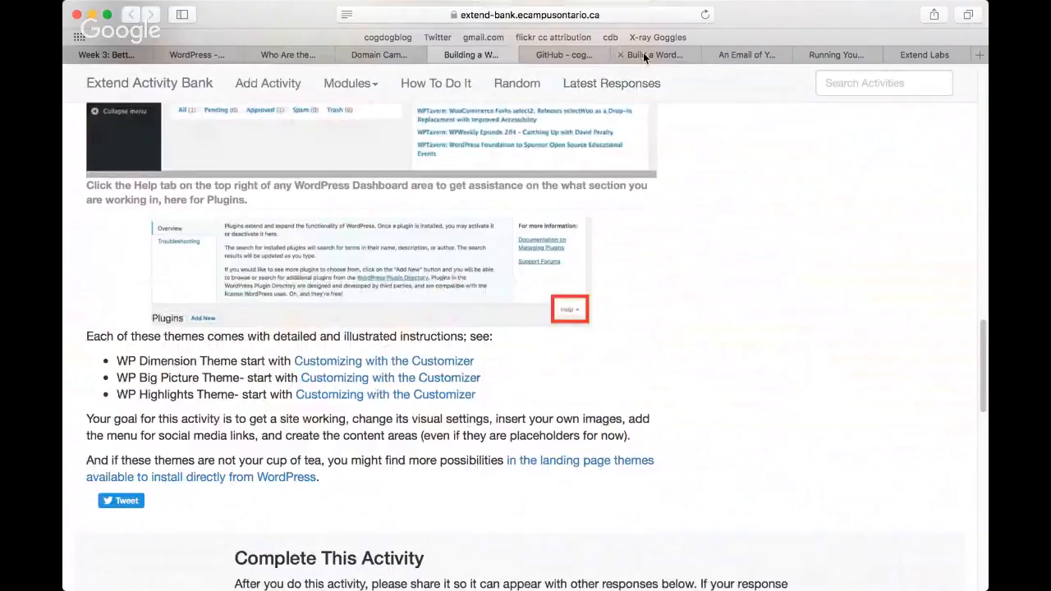
# Step: Go to the Build a WordPress SPLOT activity and follow its link to explore a SPLOT that tries to explain SPLOTs
pyautogui.click(643, 53)
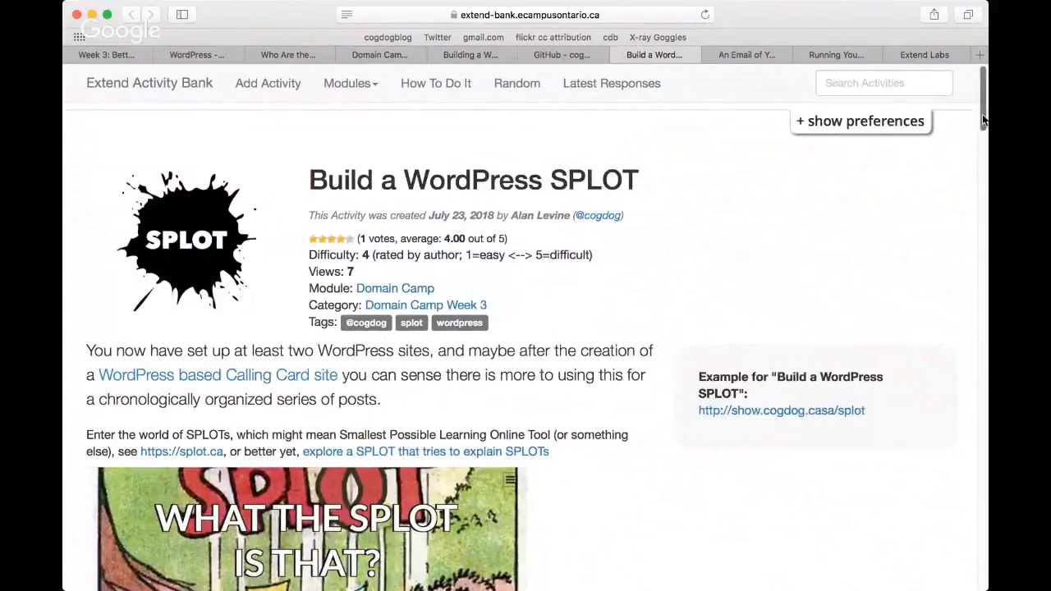
pyautogui.moveTo(983, 120); pyautogui.dragTo(985, 148)
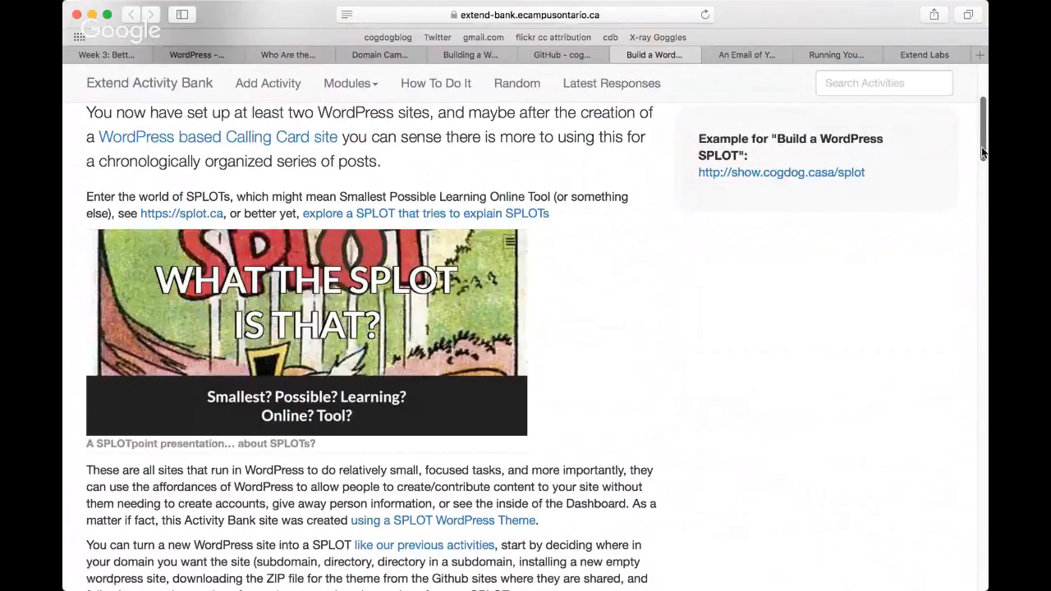
pyautogui.scroll(-2, 982, 152)
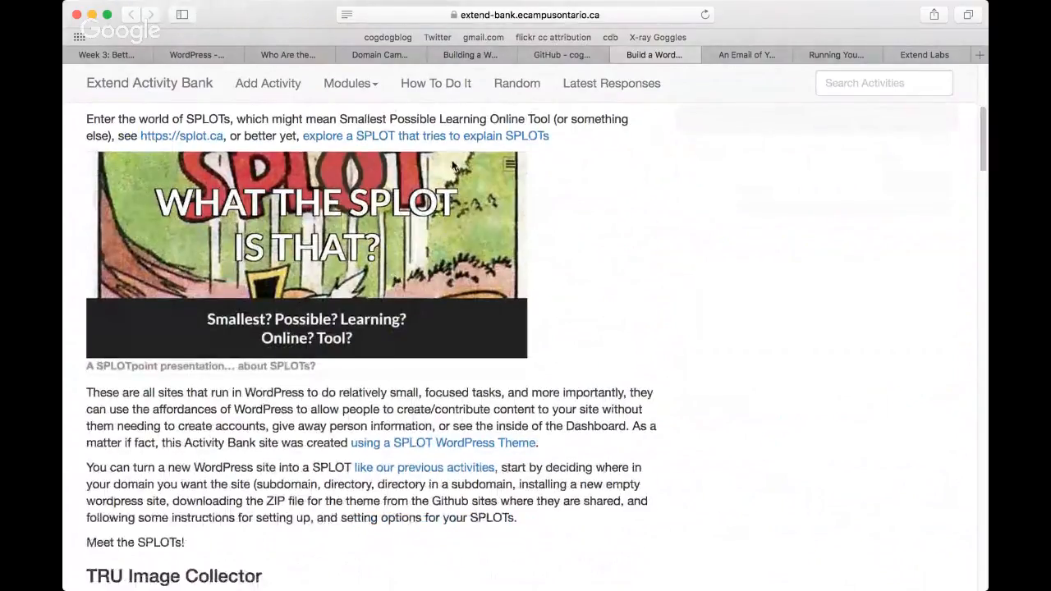
pyautogui.click(450, 135)
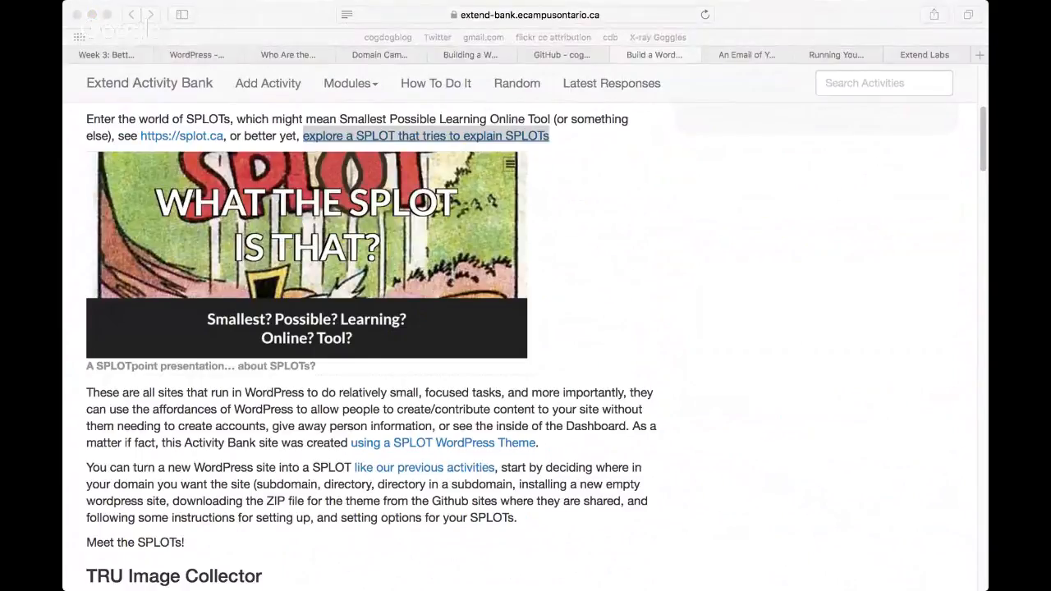
pyautogui.click(427, 136)
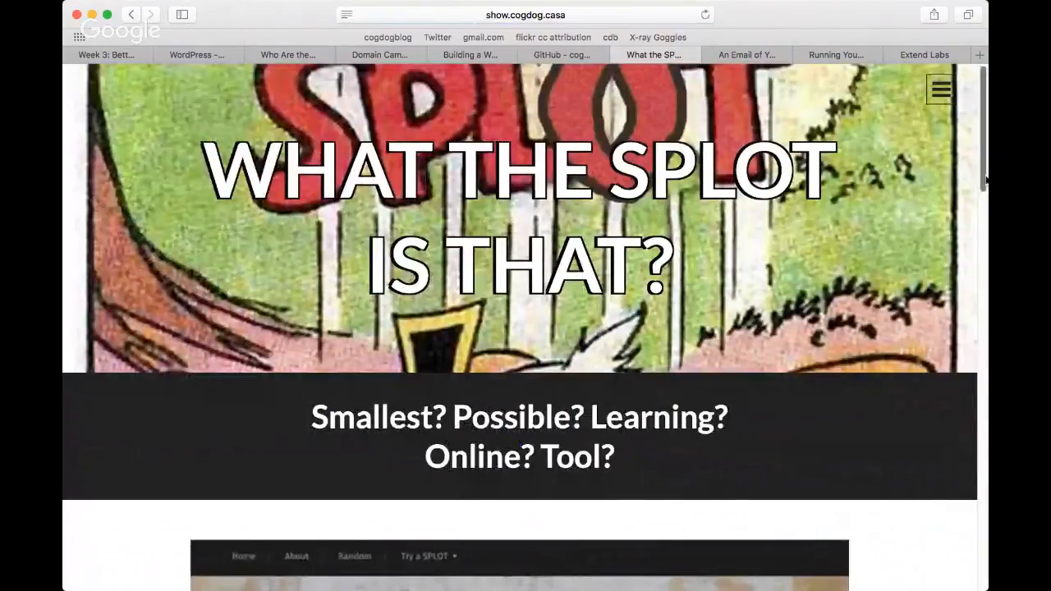
# Step: Start the "What the SPLOT Is That?" presentation with Tell Me and advance through its slides to TRU Writer
pyautogui.scroll(-10, 986, 180)
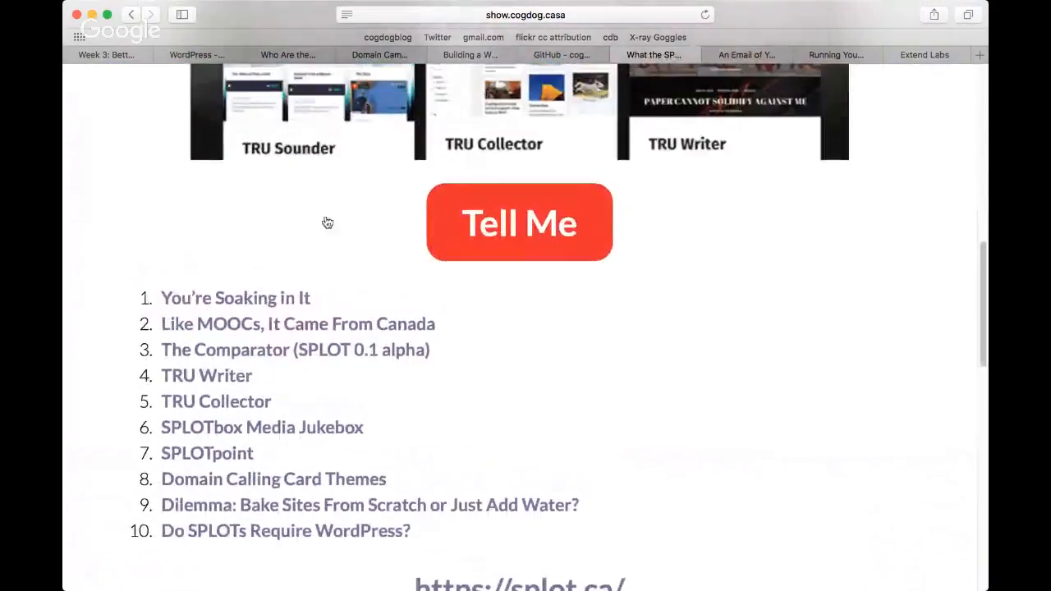
pyautogui.click(490, 234)
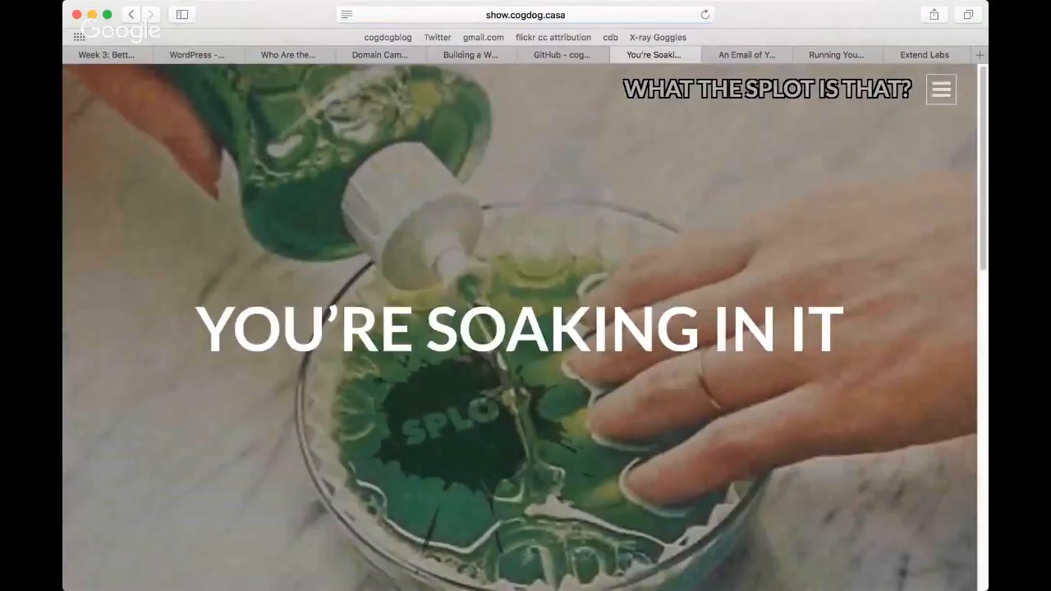
pyautogui.scroll(-1, 985, 248)
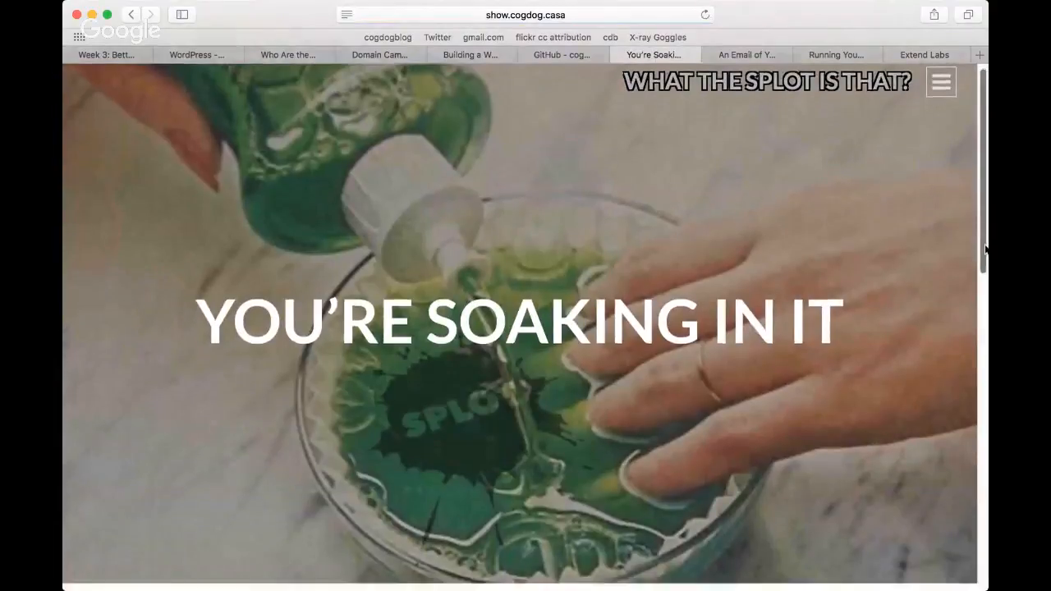
pyautogui.moveTo(985, 248); pyautogui.dragTo(944, 99)
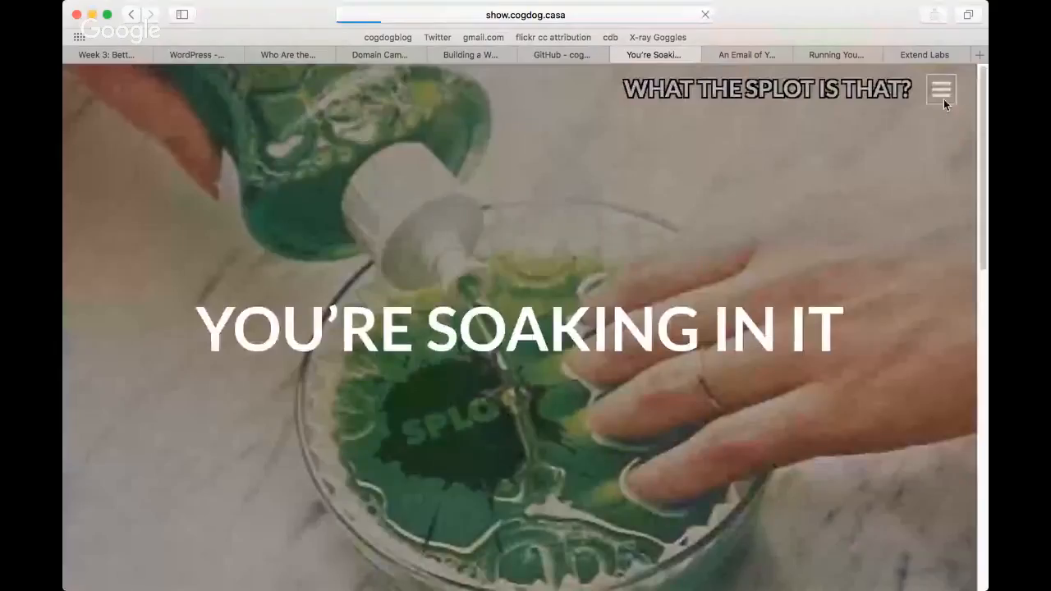
pyautogui.click(944, 98)
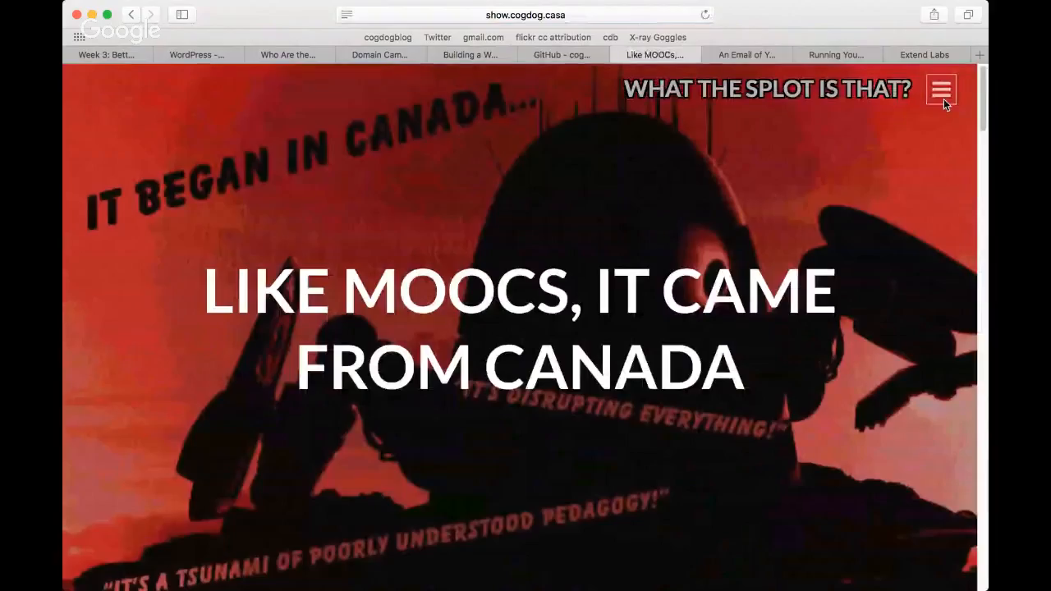
pyautogui.click(944, 98)
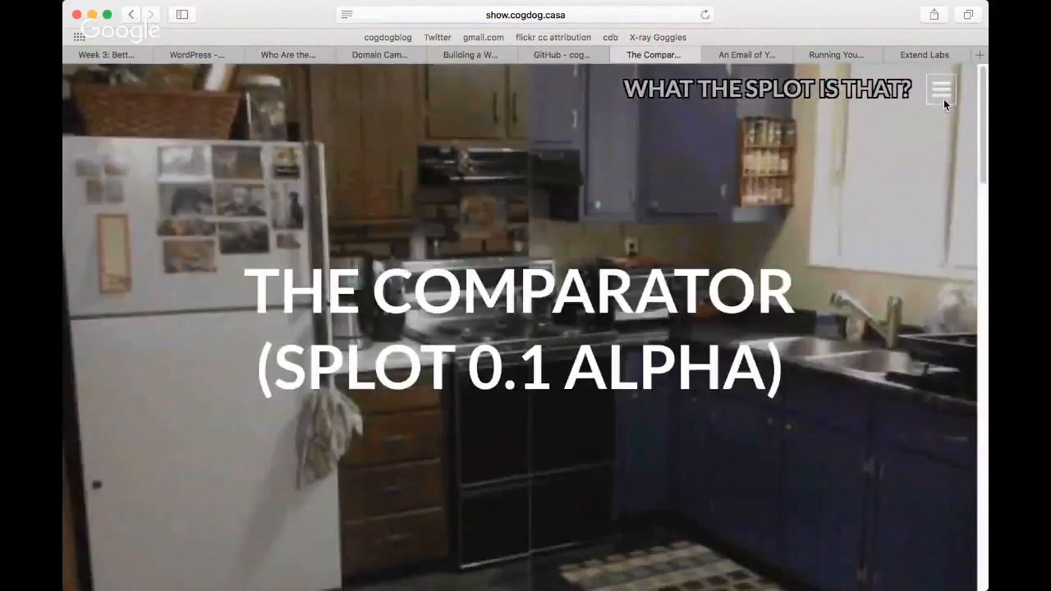
pyautogui.click(944, 98)
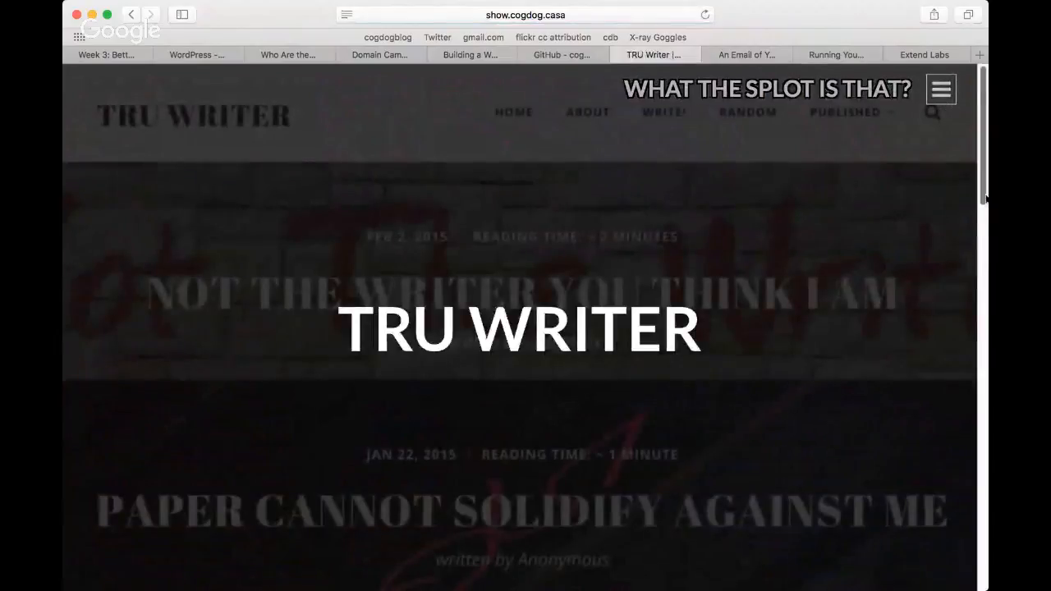
# Step: Look through the TRU Writer slide's demo links and selected examples, and return to the Build a WordPress SPLOT activity
pyautogui.scroll(-5, 985, 197)
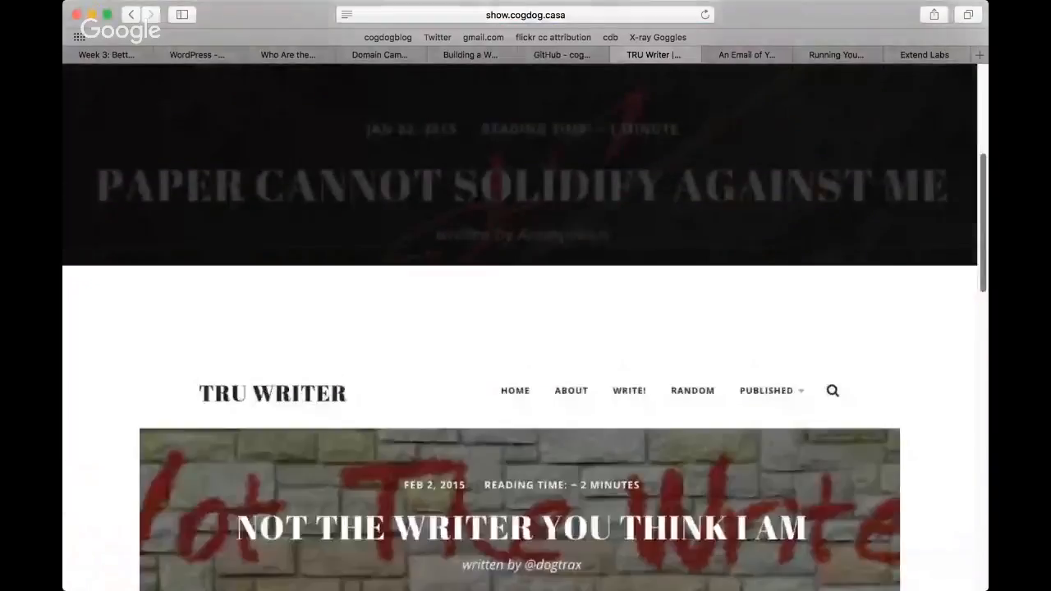
pyautogui.scroll(-10, 983, 458)
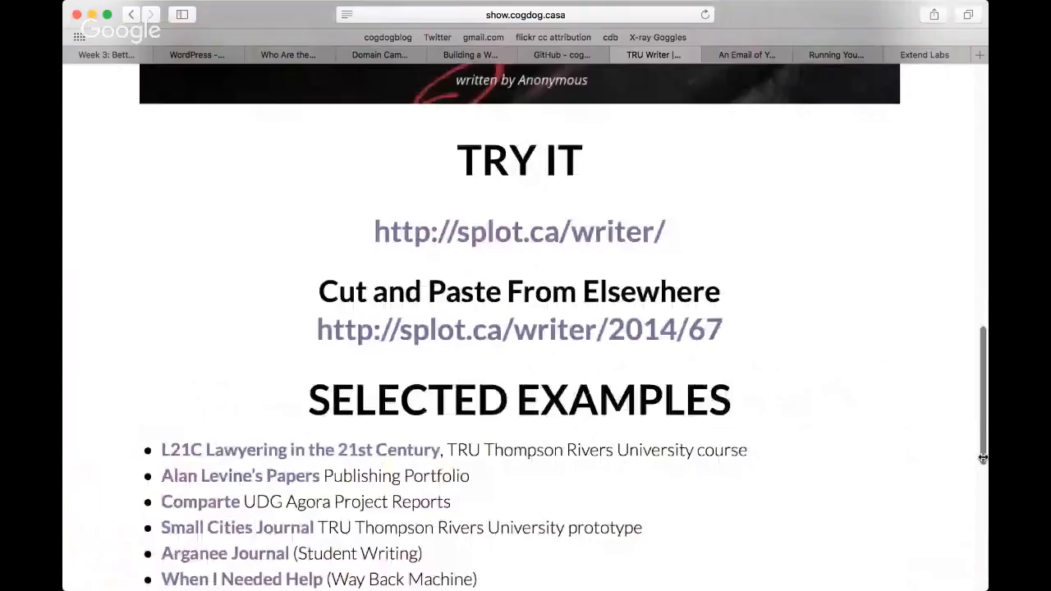
pyautogui.moveTo(983, 458); pyautogui.dragTo(983, 195)
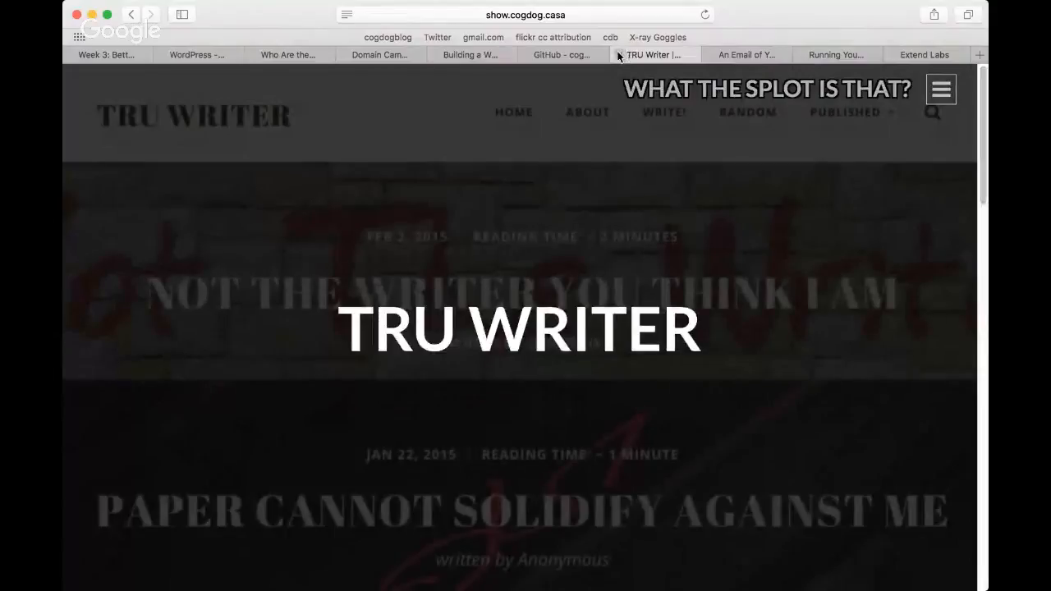
pyautogui.click(128, 16)
pyautogui.click(130, 18)
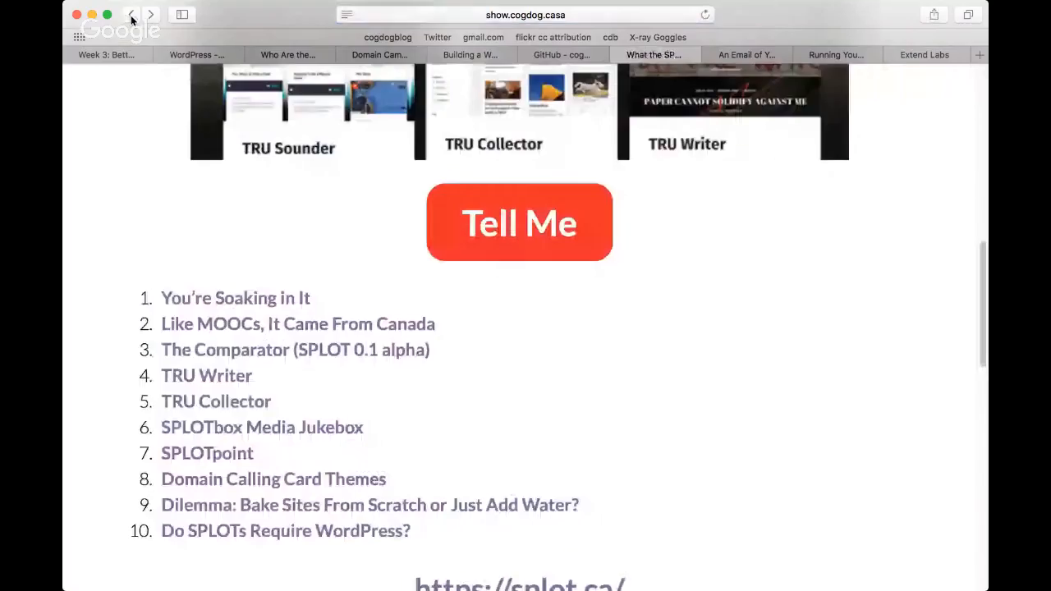
pyautogui.click(131, 16)
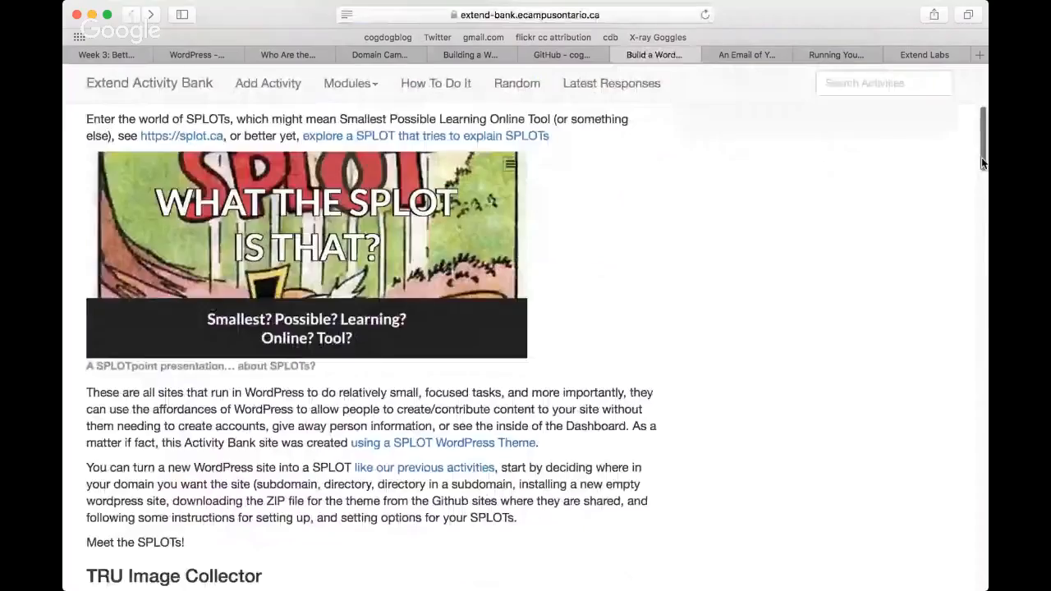
# Step: Review the SPLOT themes described in the activity, from TRU Image Collector to TRU Writer, and return to its beginning
pyautogui.moveTo(982, 163); pyautogui.dragTo(981, 214)
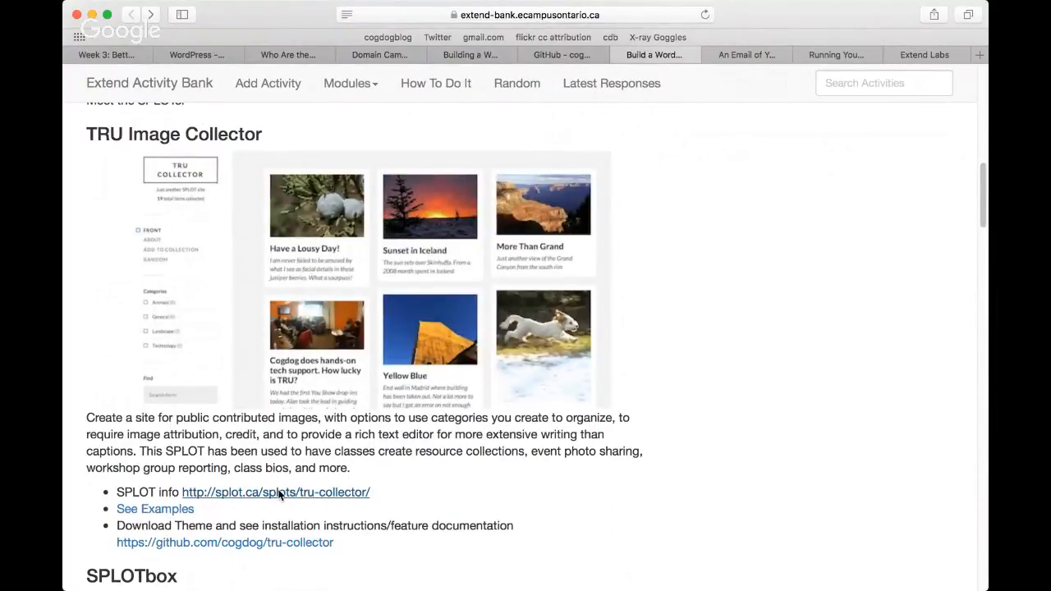
pyautogui.scroll(-1, 279, 495)
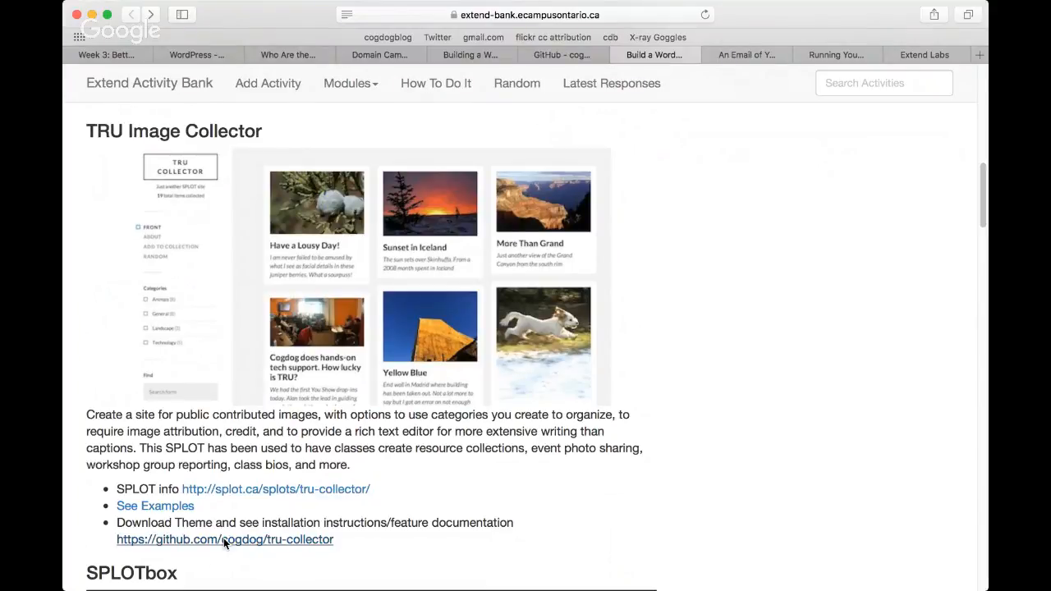
pyautogui.scroll(-1, 223, 540)
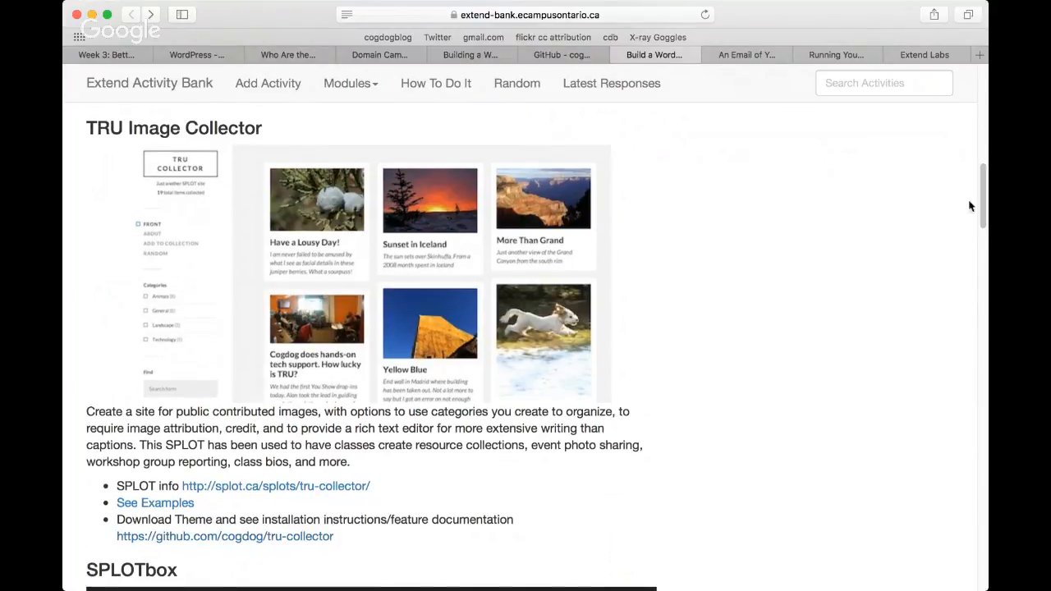
pyautogui.moveTo(983, 216); pyautogui.dragTo(982, 211)
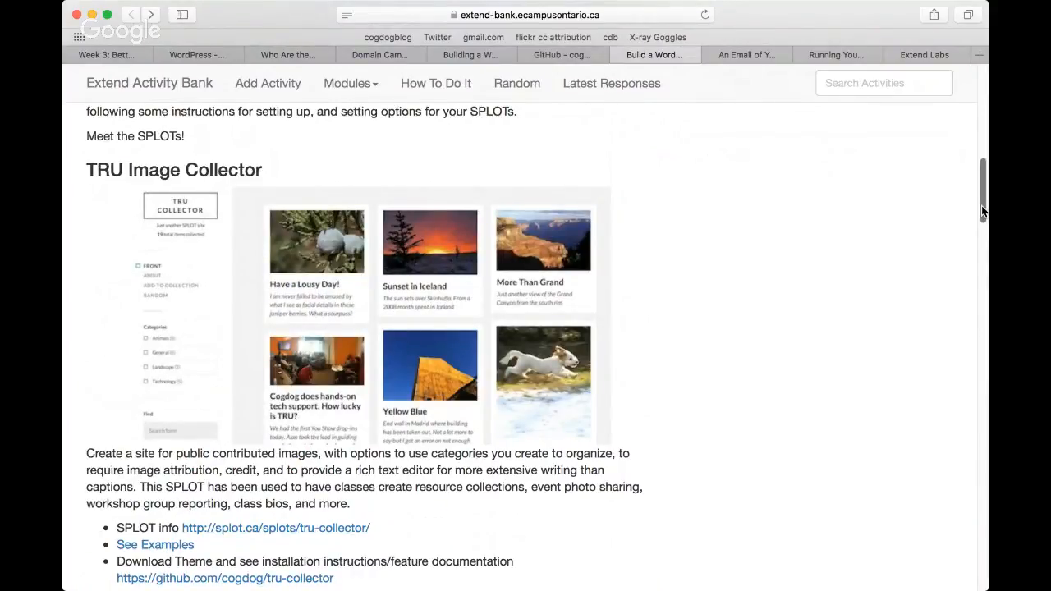
pyautogui.moveTo(983, 211); pyautogui.dragTo(985, 353)
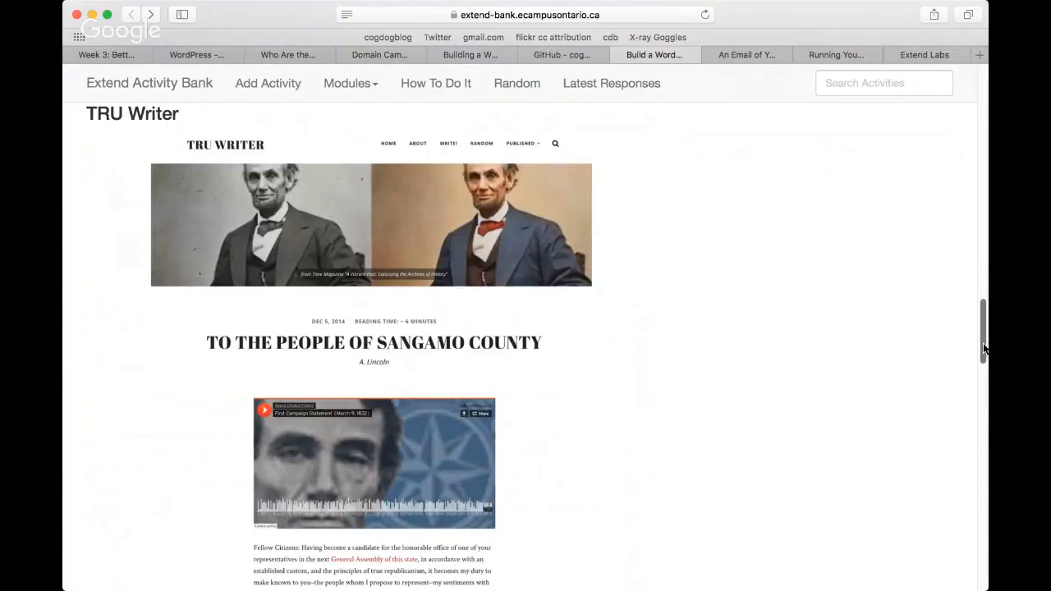
pyautogui.moveTo(984, 348); pyautogui.dragTo(983, 113)
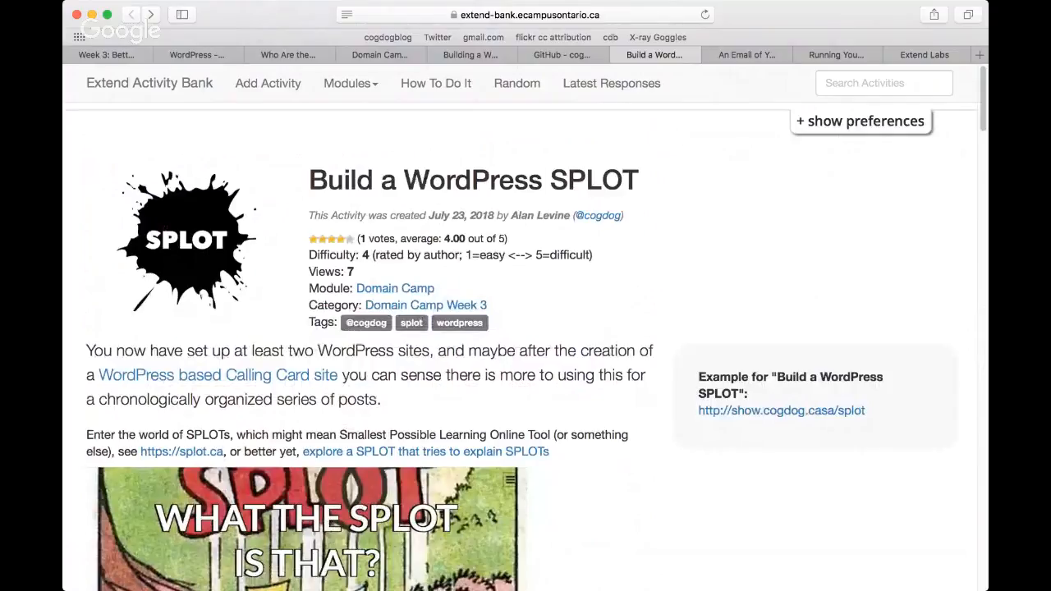
# Step: Go to the An Email of Your Own activity and examine its email forwarder and cPanel email settings sections
pyautogui.click(743, 54)
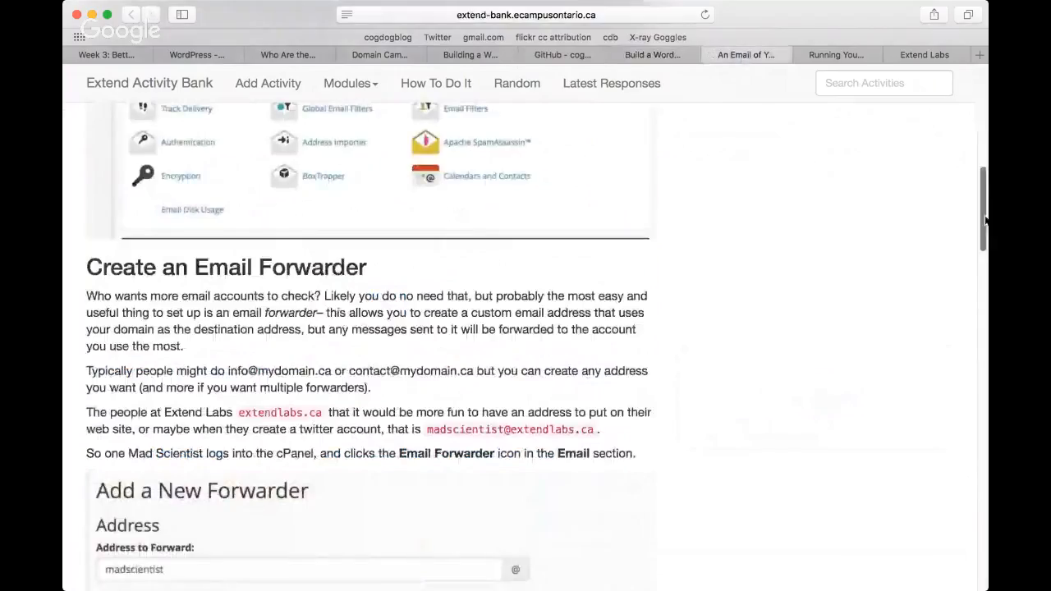
pyautogui.moveTo(985, 222); pyautogui.dragTo(982, 141)
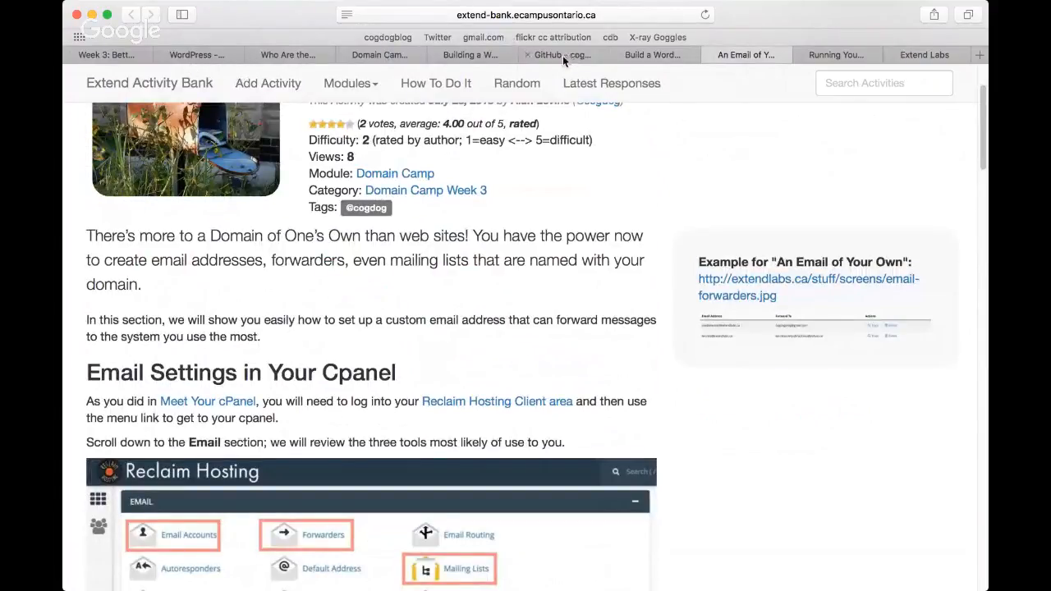
# Step: Close the Who Are the Scientists site page and open the main page of the Reclaim Hosting cPanel
pyautogui.click(277, 57)
pyautogui.click(253, 55)
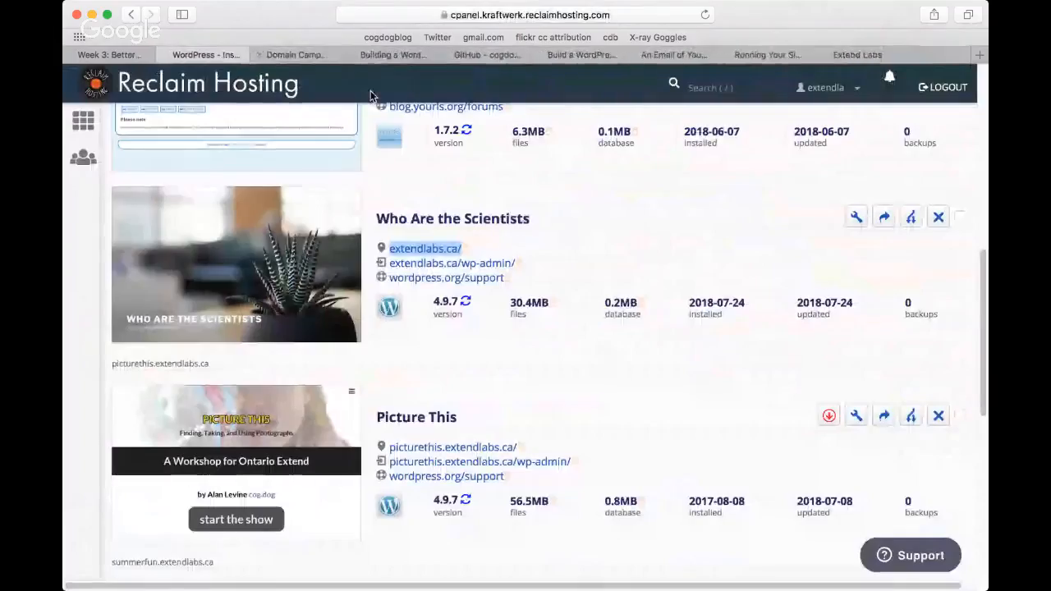
pyautogui.click(90, 128)
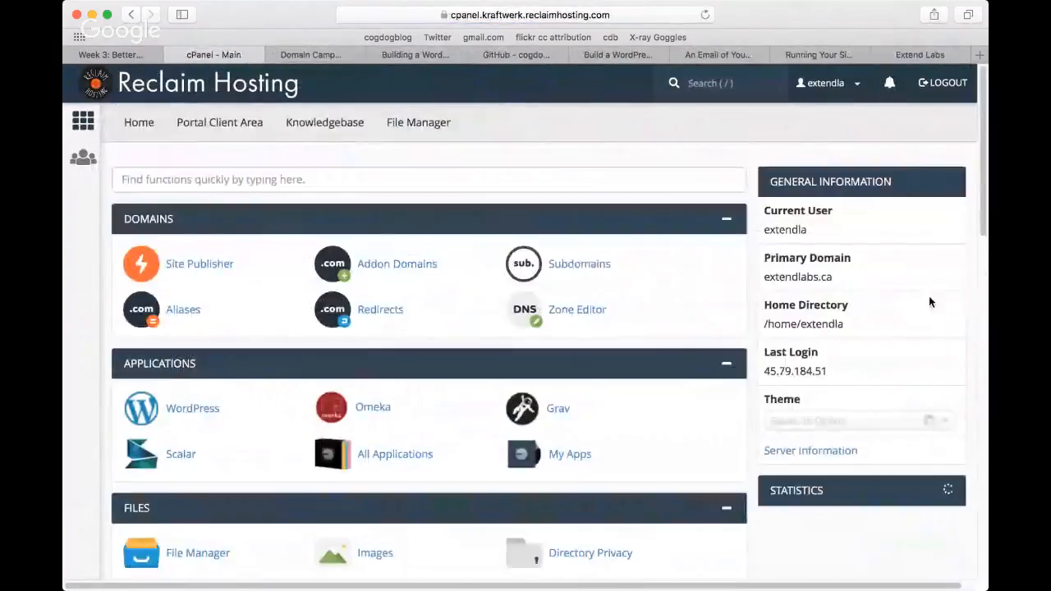
pyautogui.moveTo(983, 224); pyautogui.dragTo(983, 403)
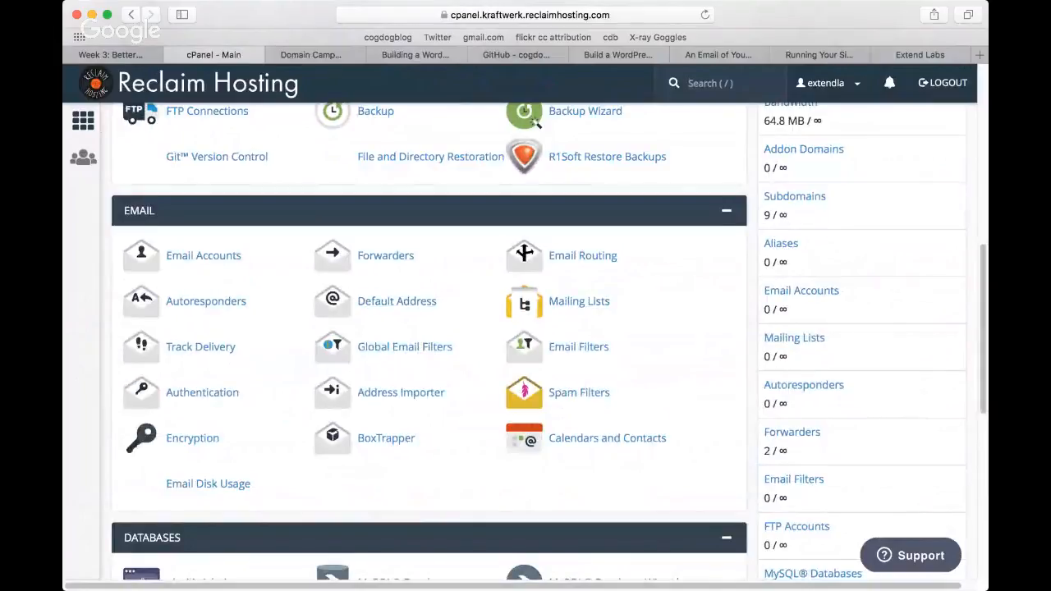
pyautogui.click(187, 262)
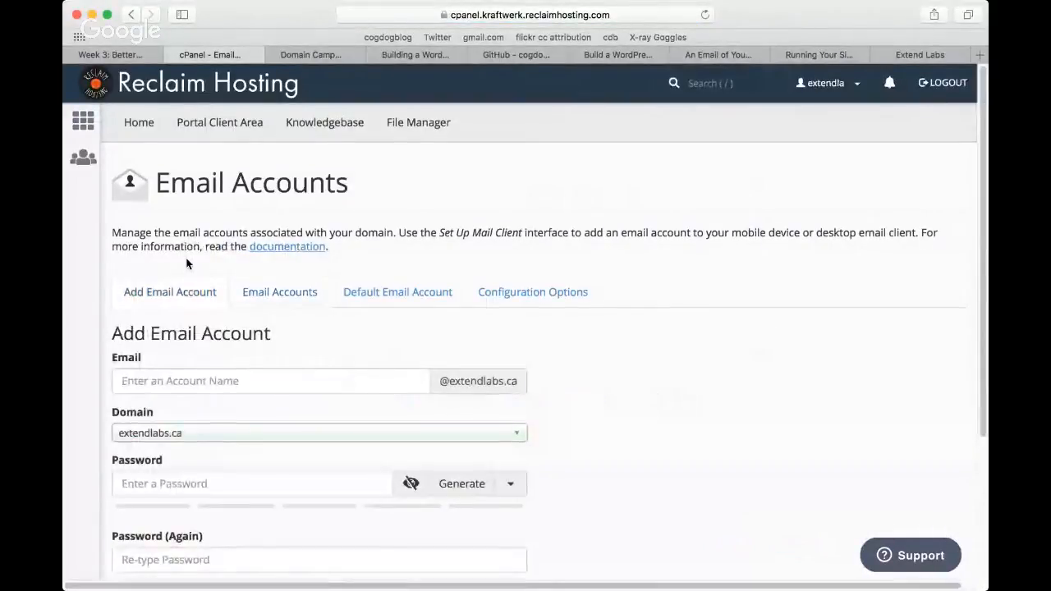
pyautogui.click(205, 384)
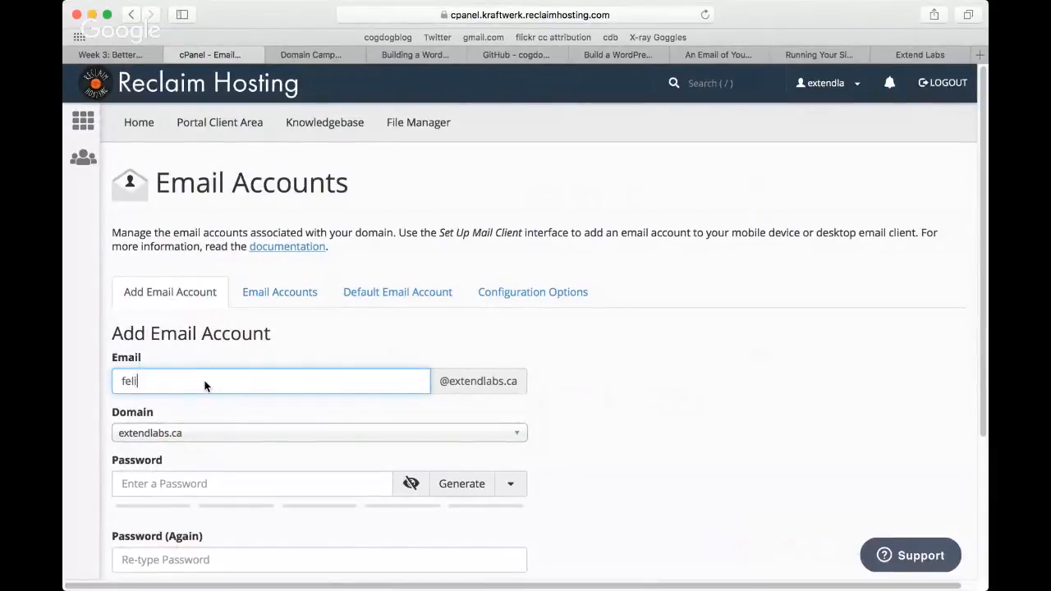
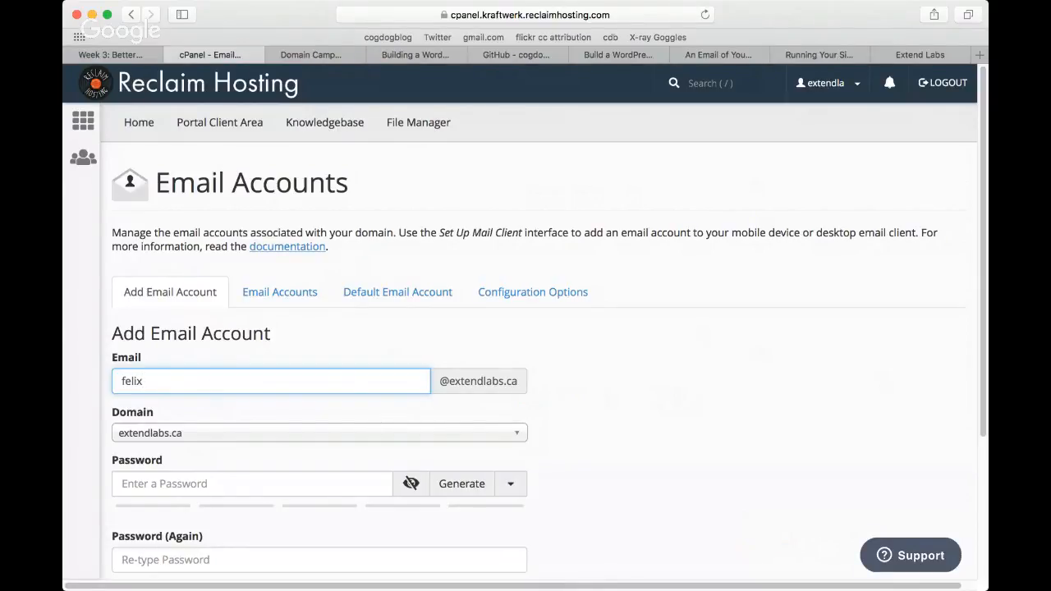
pyautogui.scroll(-5, 982, 423)
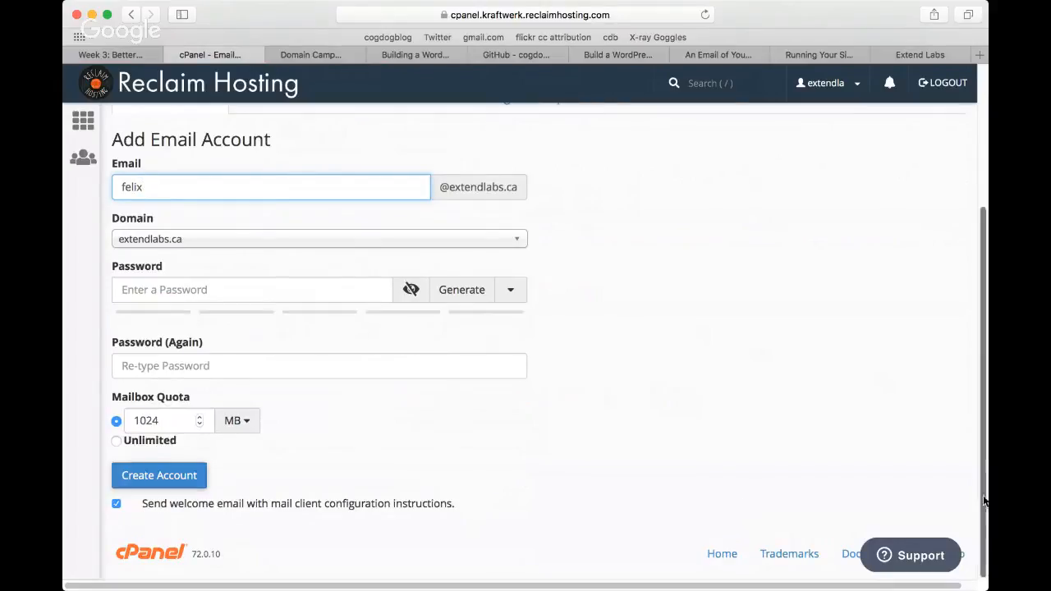
pyautogui.scroll(1, 985, 469)
pyautogui.scroll(4, 985, 470)
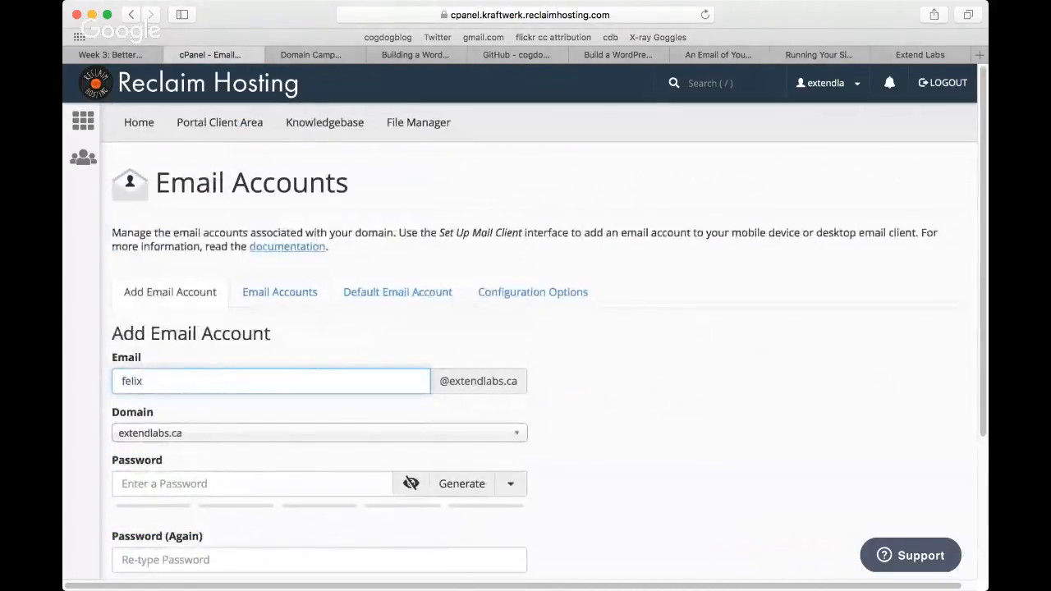
pyautogui.click(279, 294)
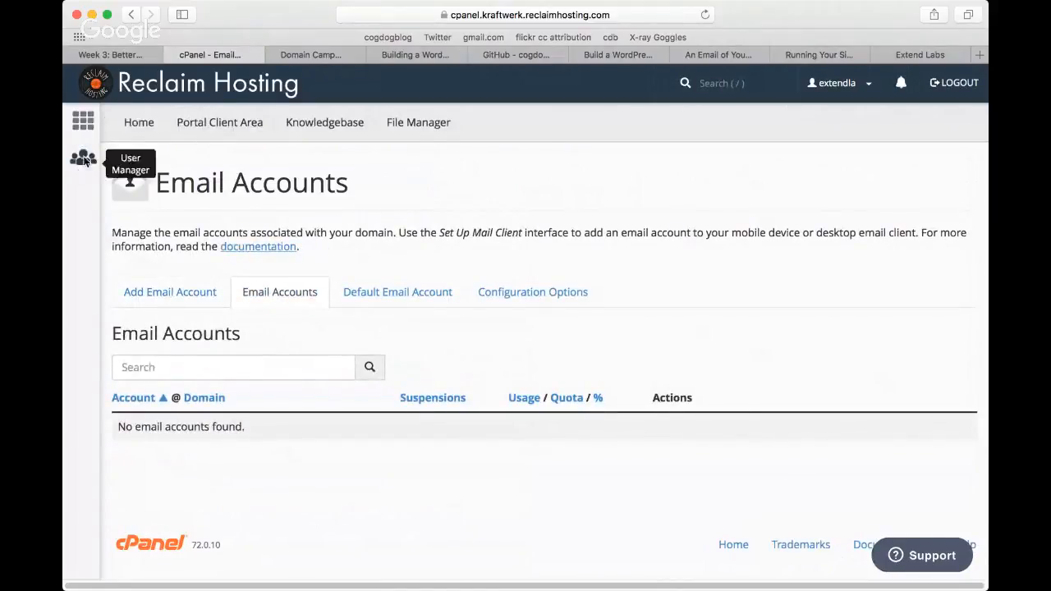
pyautogui.click(83, 123)
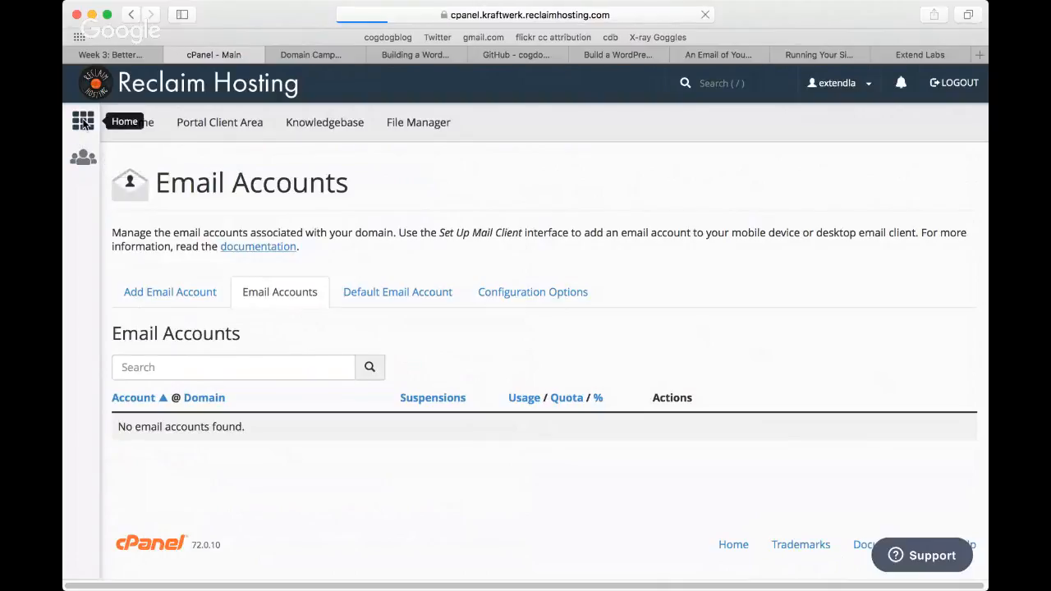
# Step: Open the Email Accounts page and enter the account name for a new mailbox on extendlabs.ca
pyautogui.scroll(-4, 504, 469)
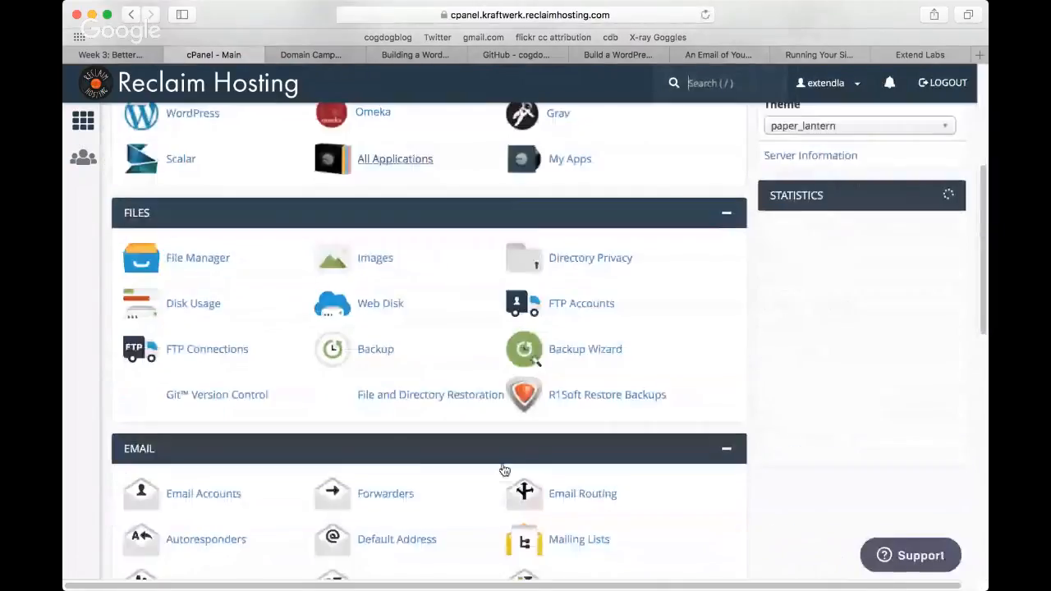
pyautogui.scroll(-2, 504, 469)
pyautogui.click(200, 359)
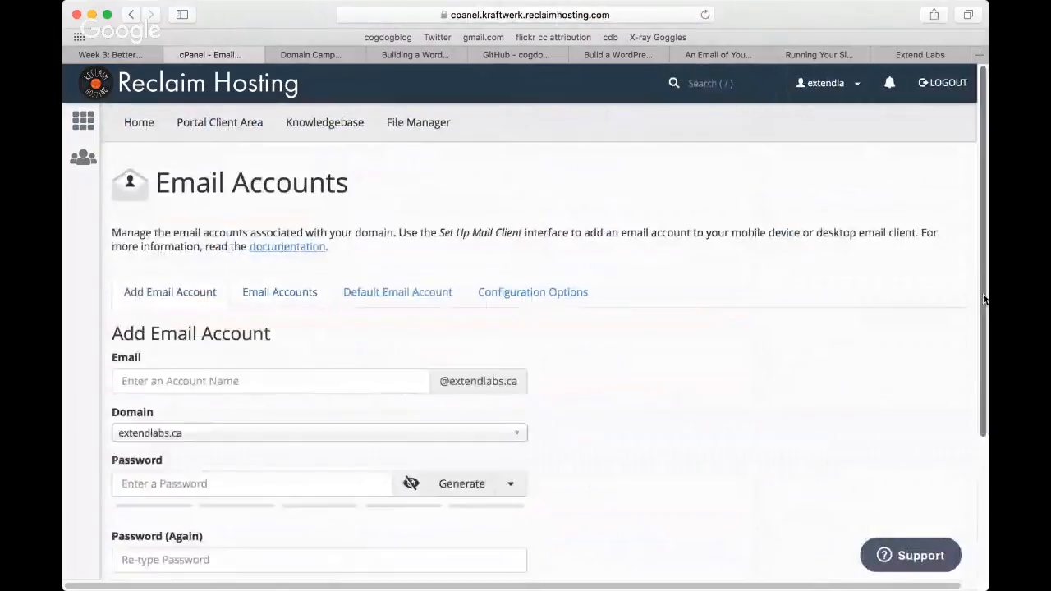
pyautogui.scroll(-5, 972, 517)
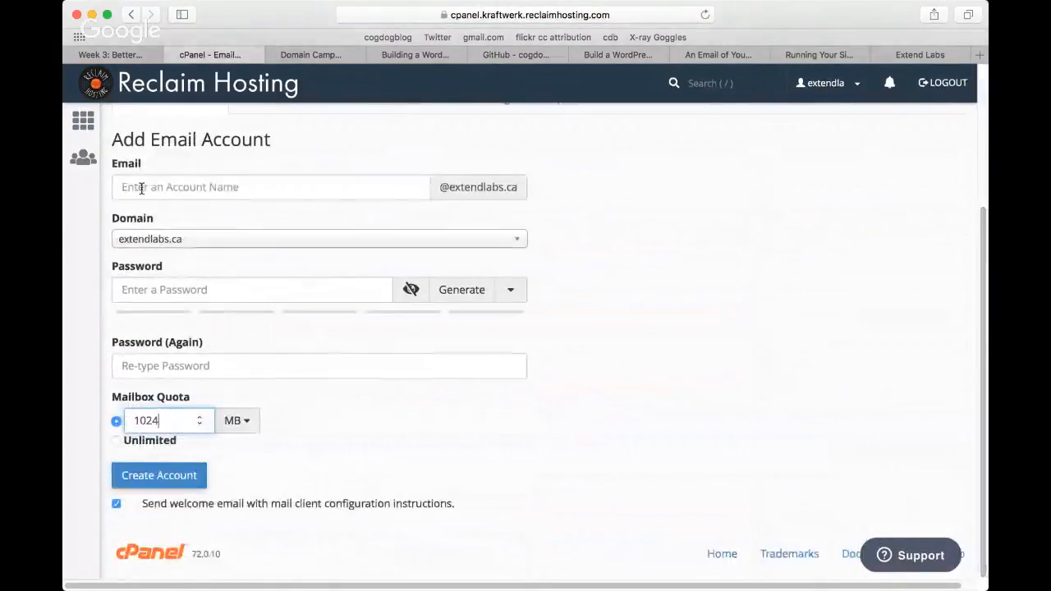
pyautogui.click(142, 188)
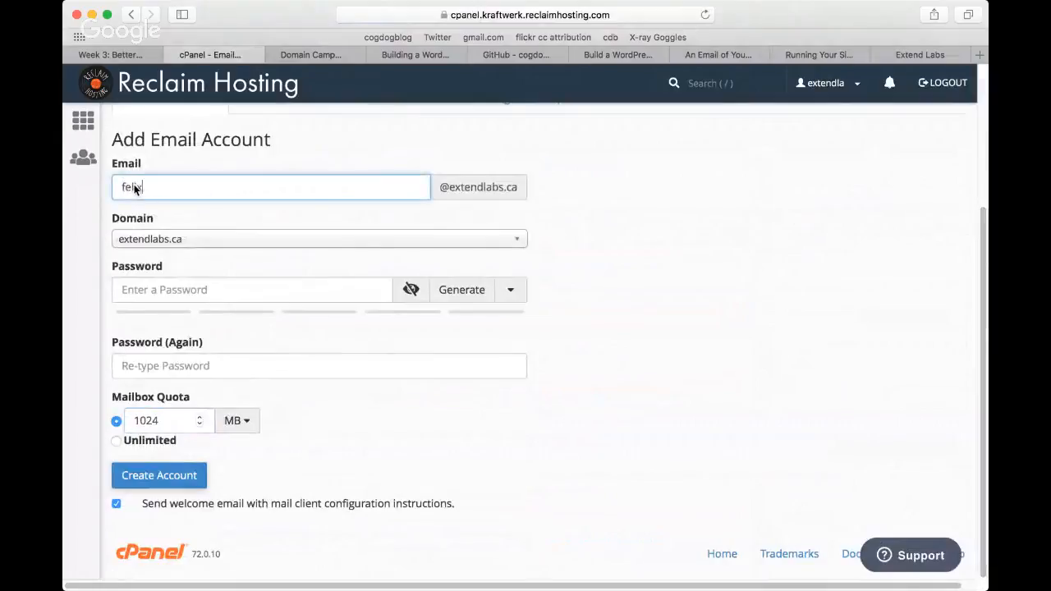
# Step: Generate a password for the new mailbox, repeat it in the confirmation field and create the account
pyautogui.click(462, 290)
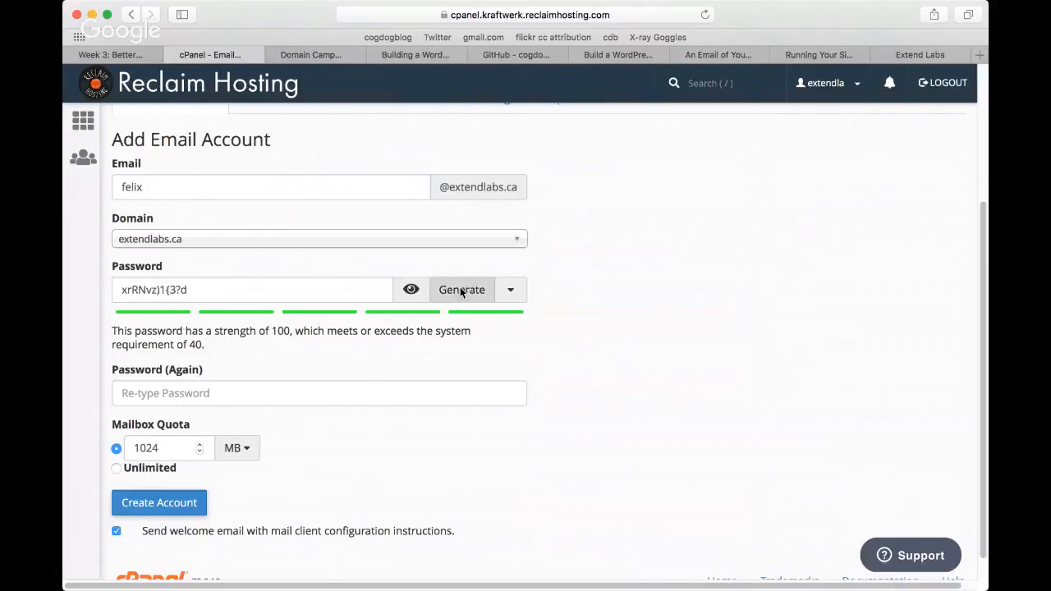
pyautogui.moveTo(197, 294); pyautogui.dragTo(101, 289)
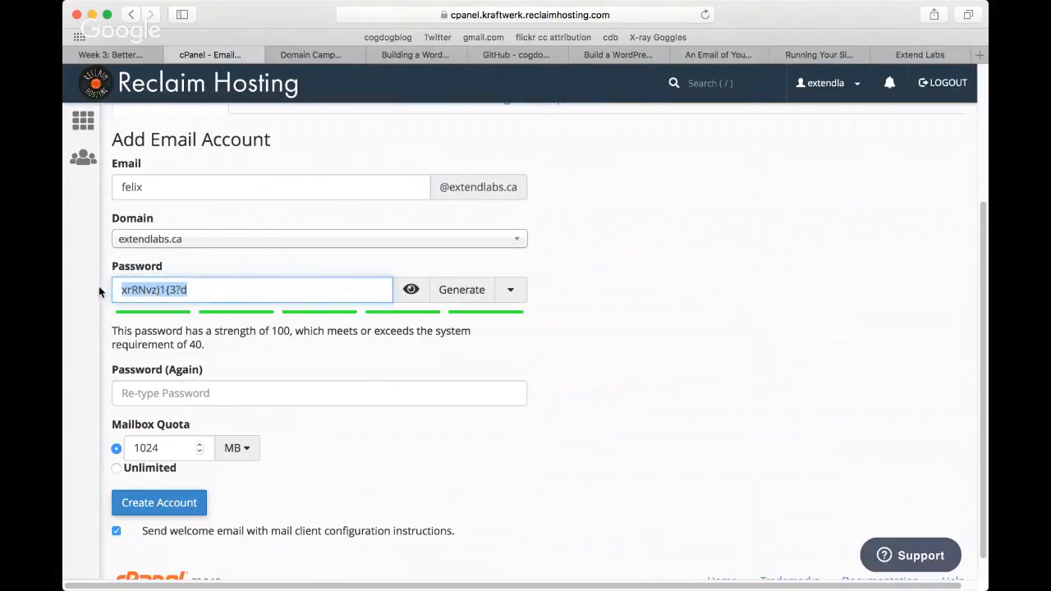
pyautogui.click(177, 400)
pyautogui.hotkey('ctrl', 'v')
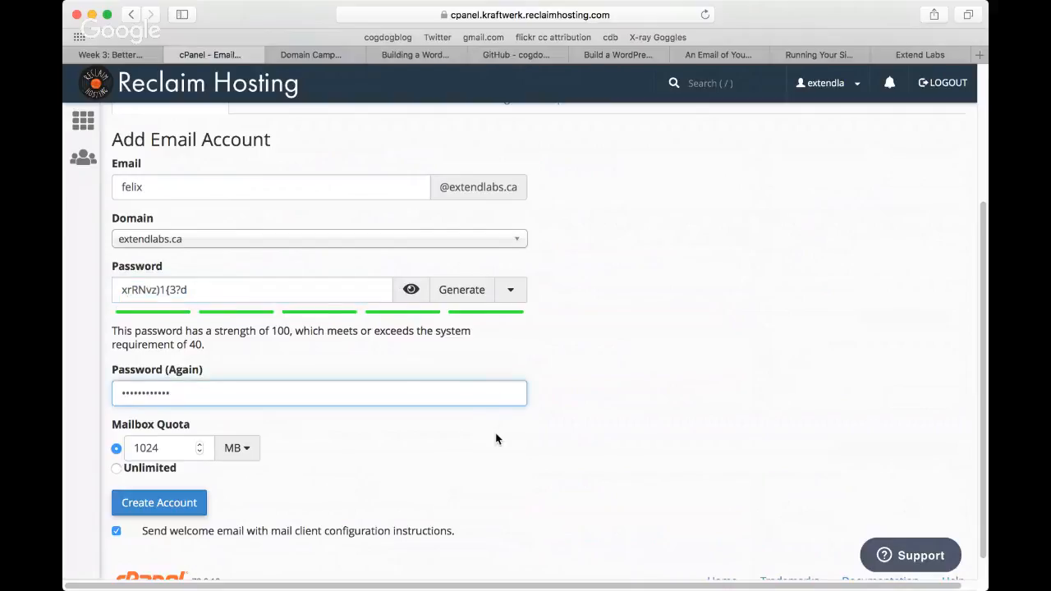
pyautogui.click(495, 439)
pyautogui.scroll(-1, 645, 366)
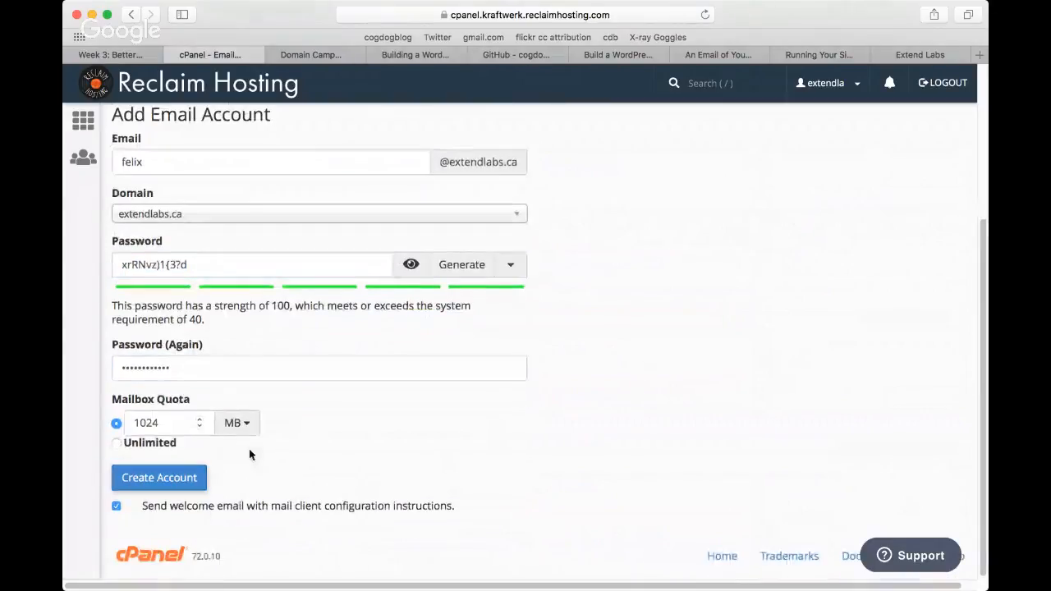
pyautogui.click(162, 484)
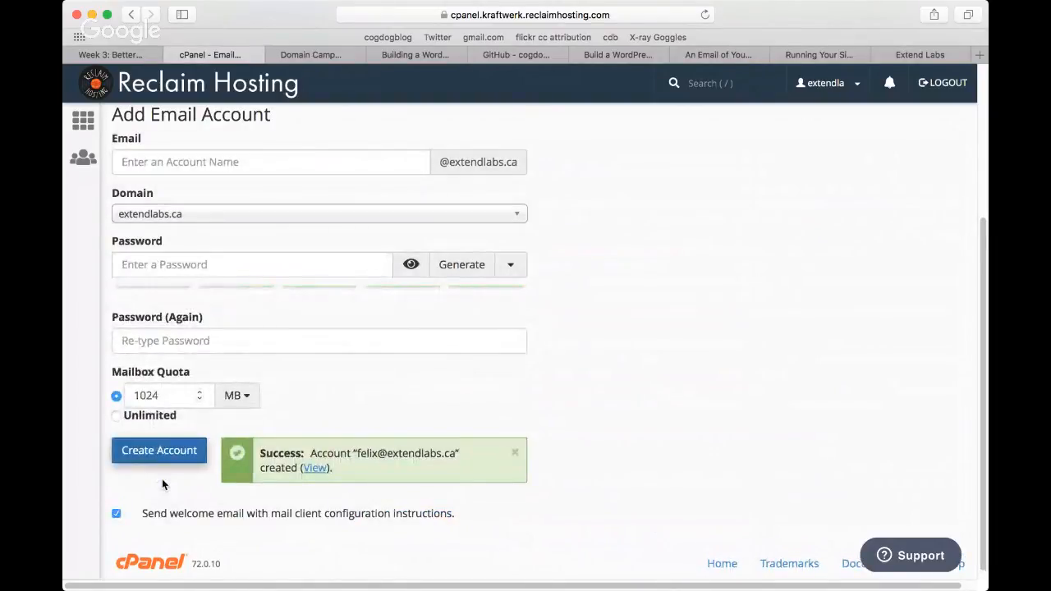
# Step: List the domain's email accounts and open the mail client setup page for the new account
pyautogui.scroll(3, 230, 218)
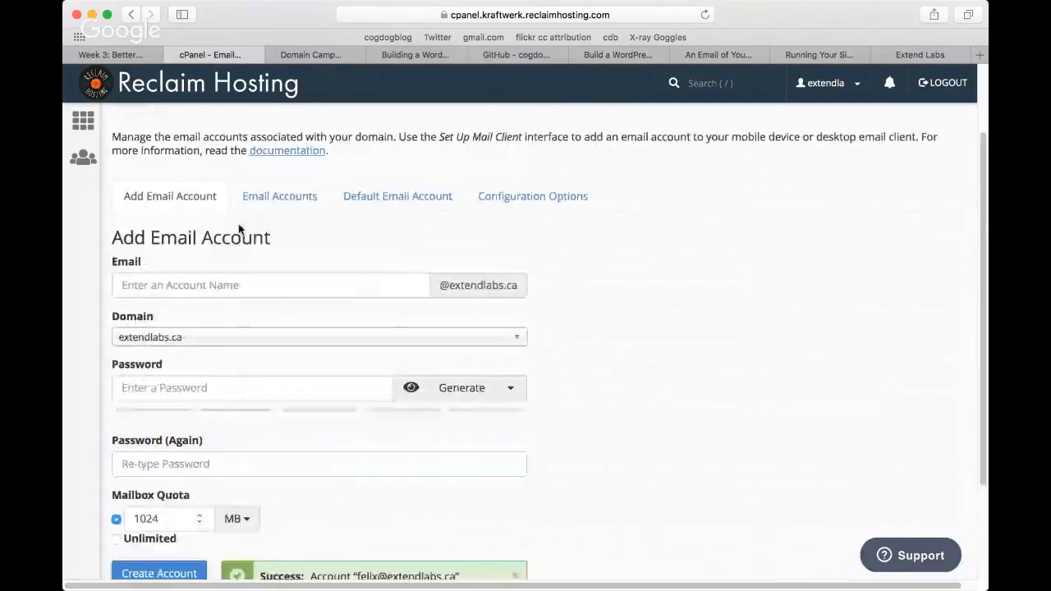
pyautogui.click(295, 199)
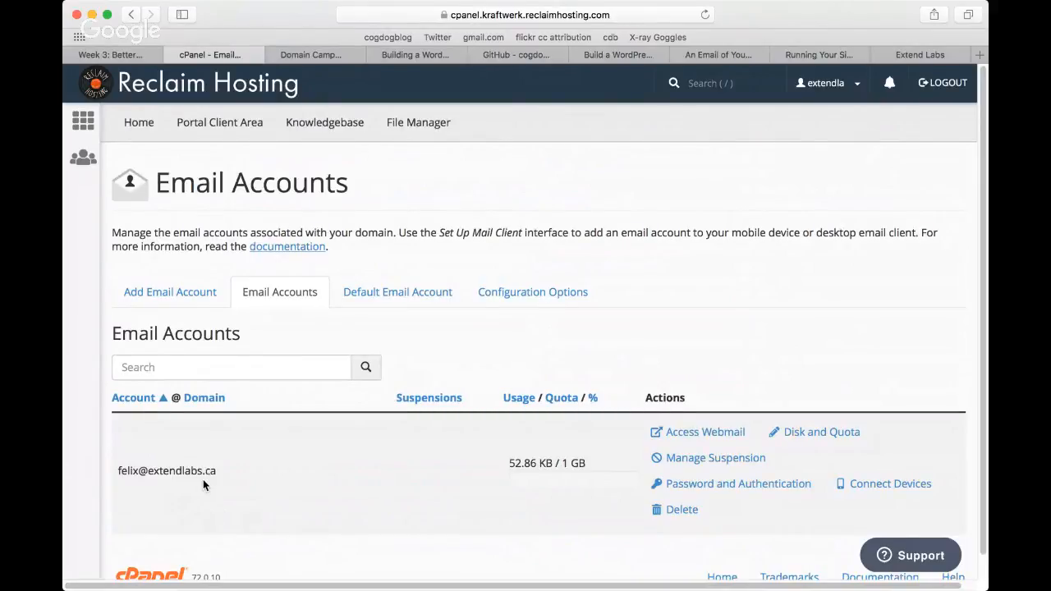
pyautogui.click(901, 485)
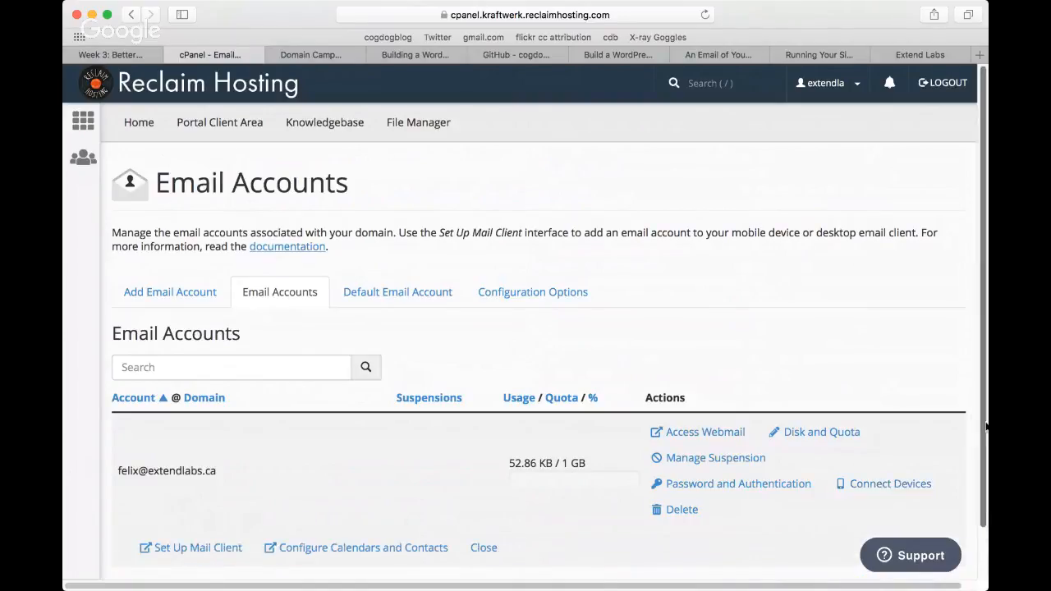
pyautogui.scroll(-1, 980, 444)
pyautogui.scroll(-1, 980, 444)
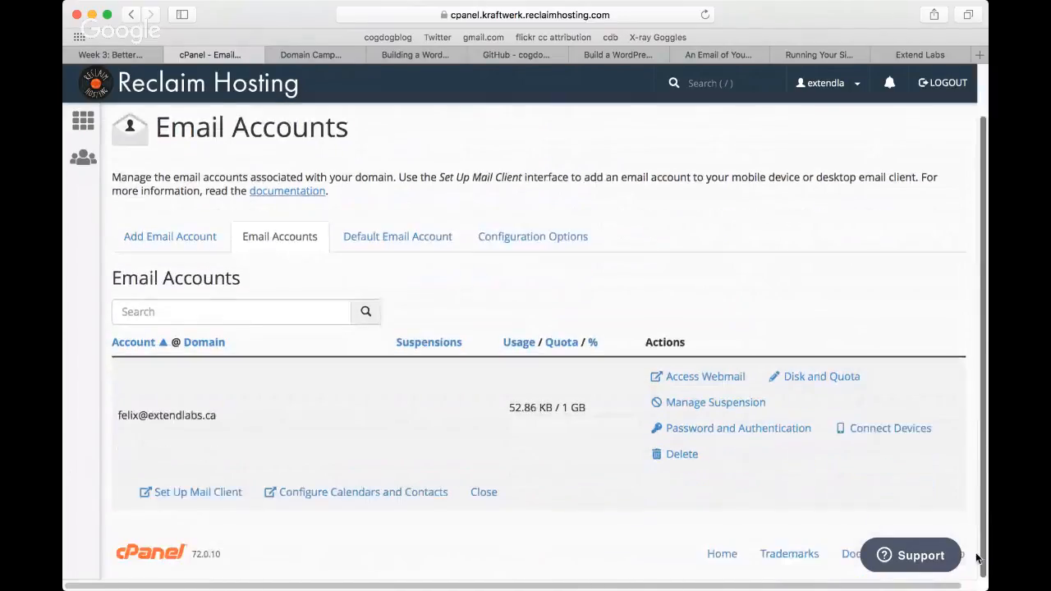
pyautogui.click(180, 493)
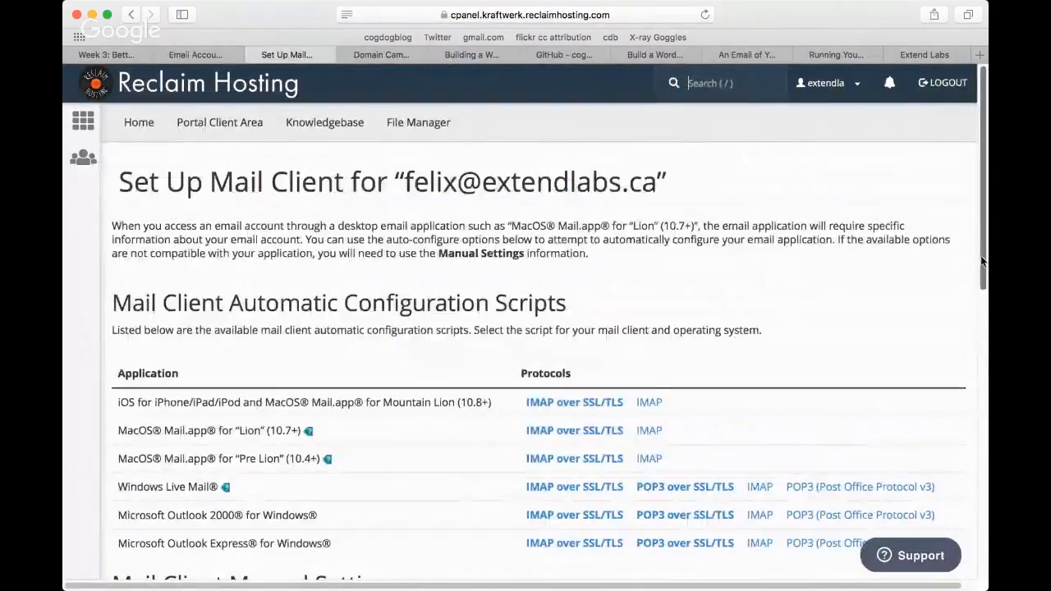
# Step: Examine the mail client manual settings and the automatic configuration scripts, and return to the beginning of the page
pyautogui.moveTo(985, 254); pyautogui.dragTo(984, 433)
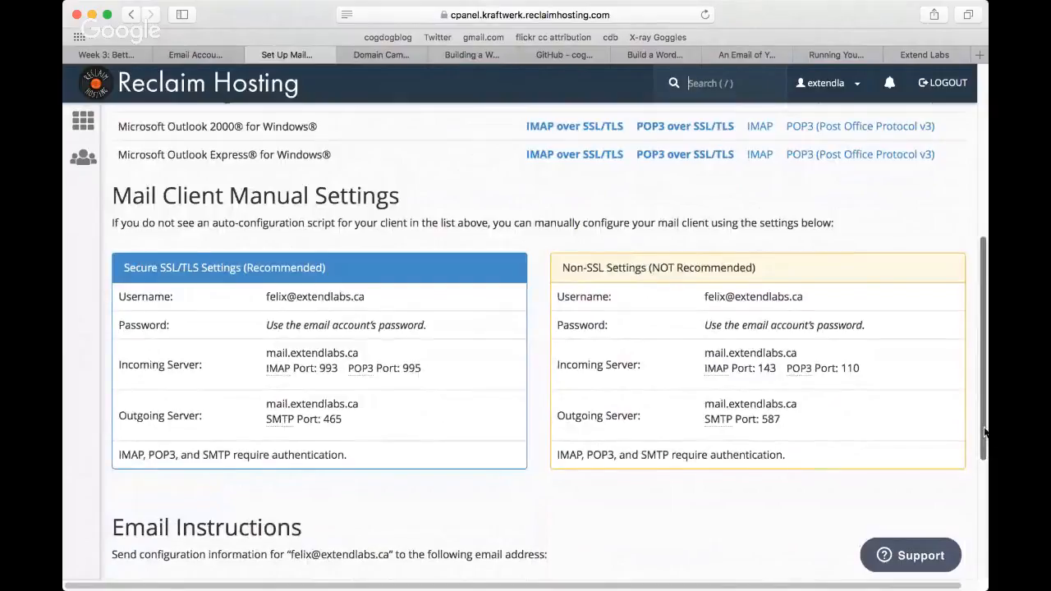
pyautogui.scroll(-2, 985, 433)
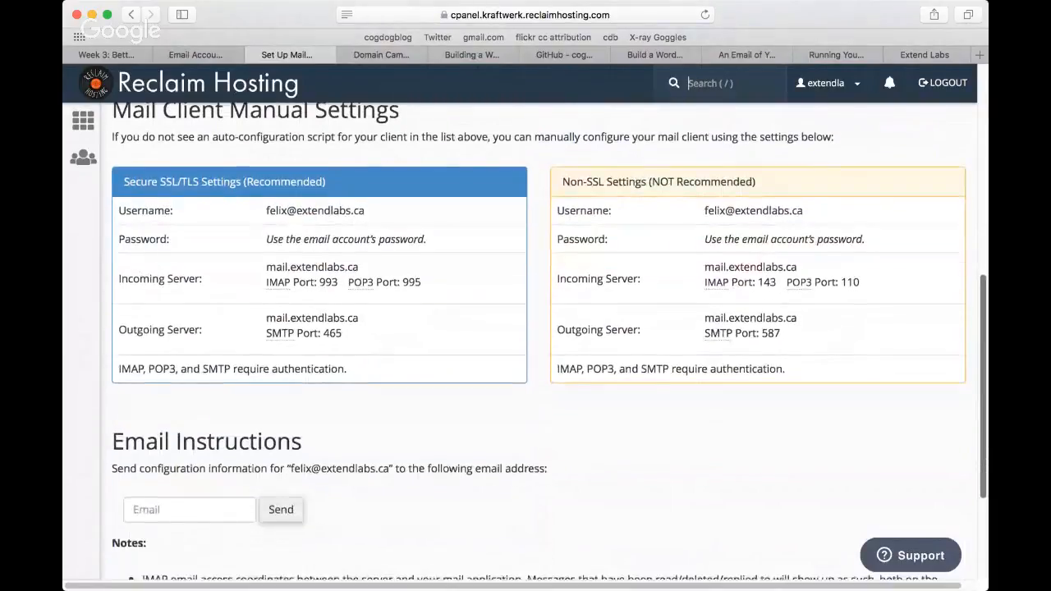
pyautogui.scroll(2, 985, 432)
pyautogui.scroll(1, 550, 341)
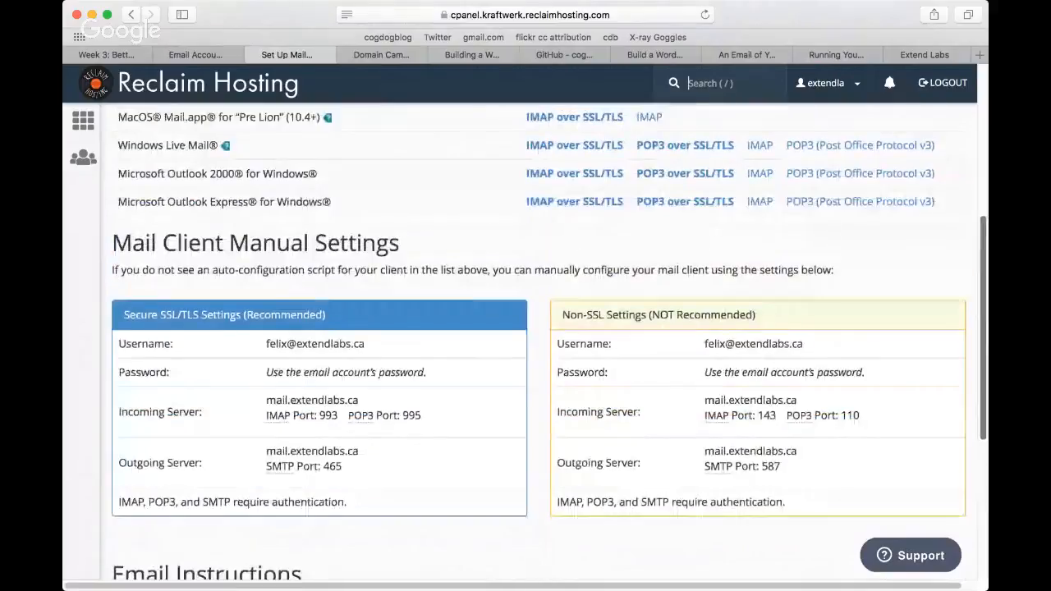
pyautogui.scroll(4, 986, 358)
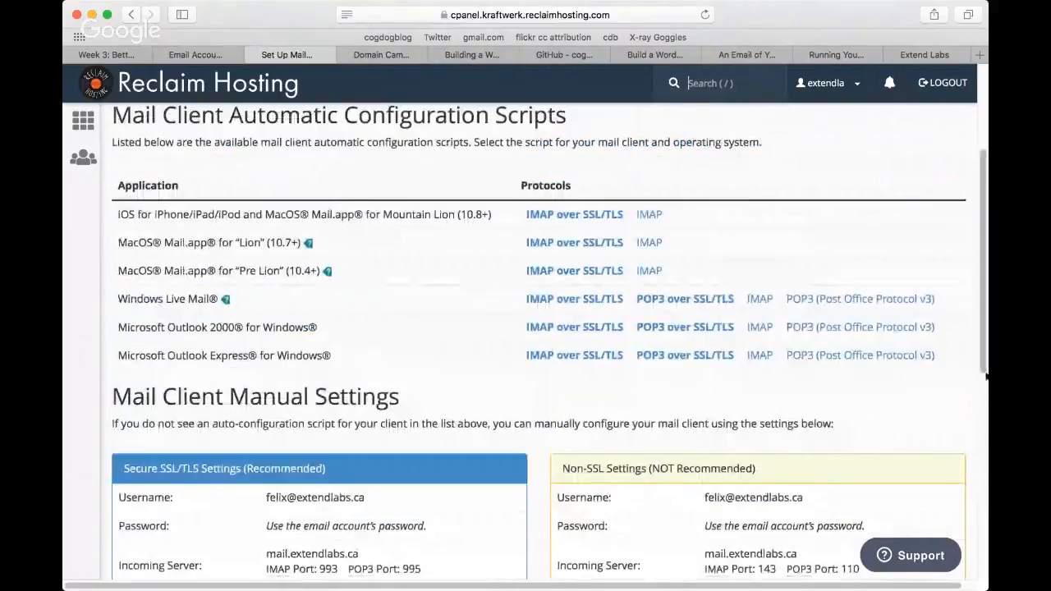
pyautogui.moveTo(984, 358); pyautogui.dragTo(968, 261)
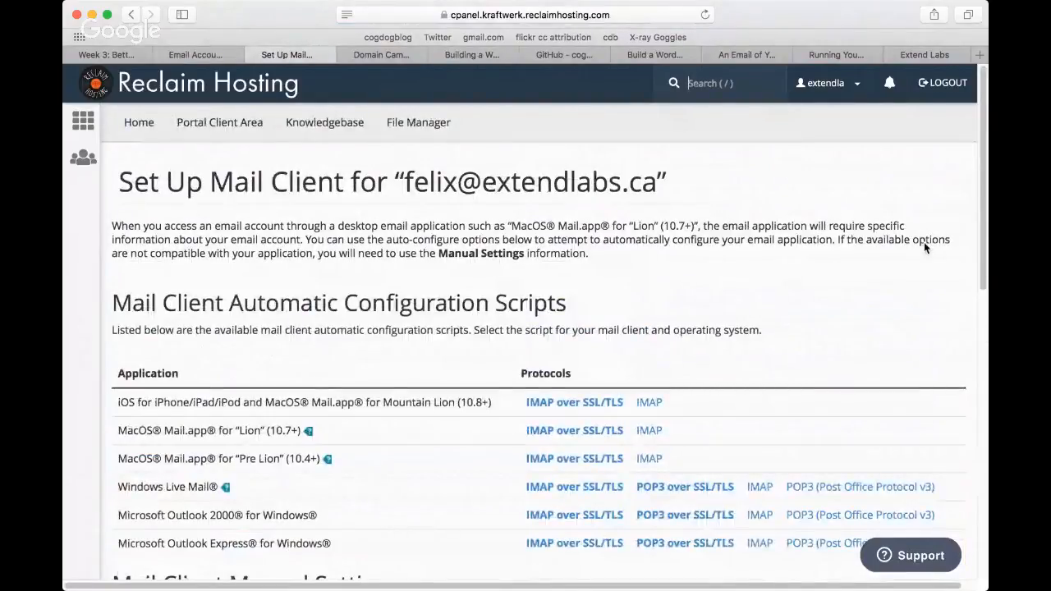
# Step: Close the mail client setup page, open Forwarders from the cPanel main page and show the existing email account forwarders
pyautogui.click(254, 55)
pyautogui.click(82, 119)
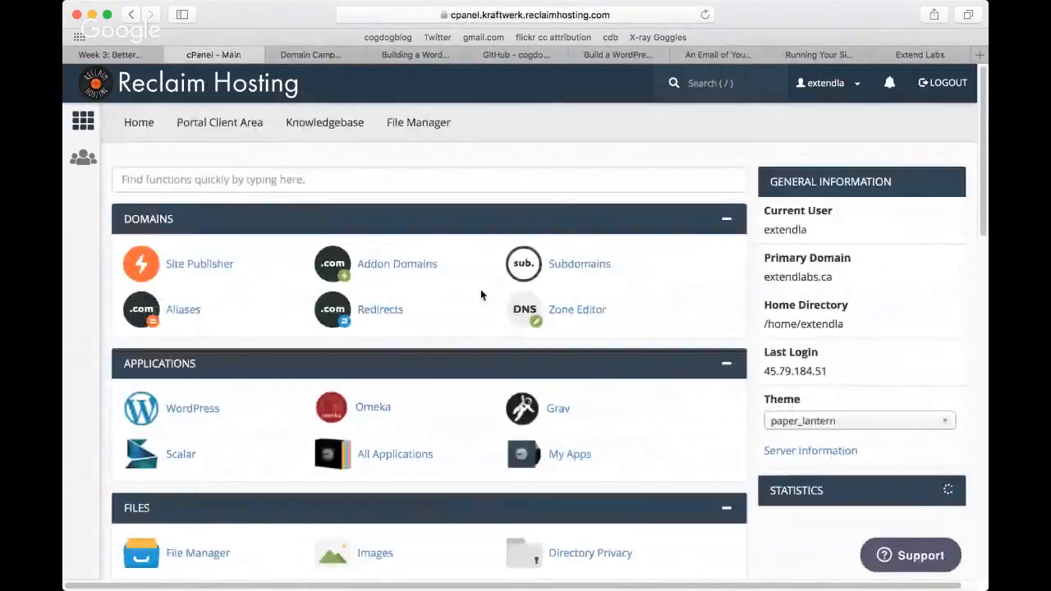
pyautogui.scroll(-5, 482, 294)
pyautogui.scroll(-2, 481, 294)
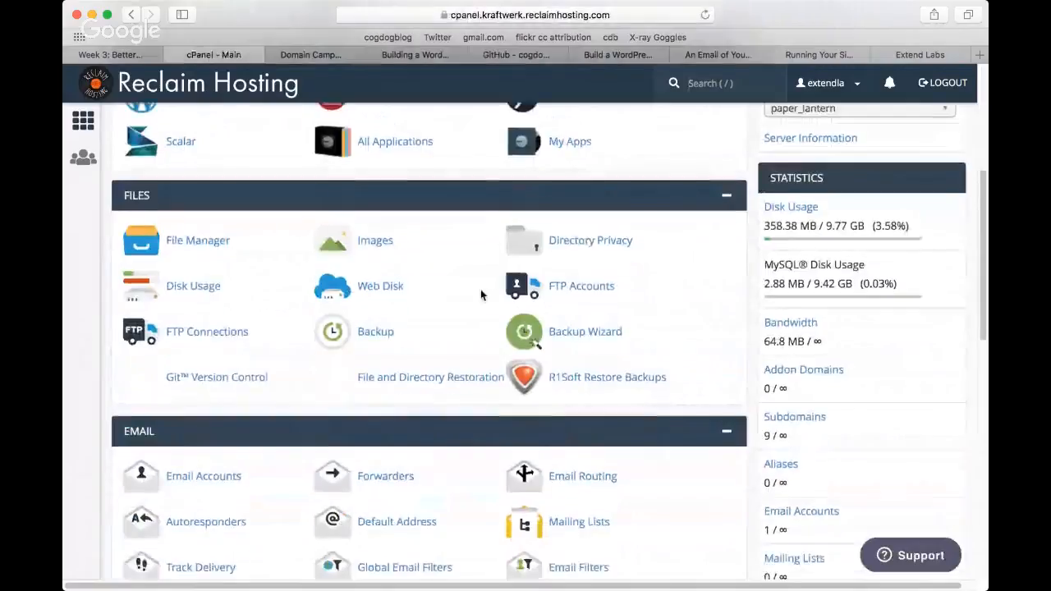
pyautogui.click(407, 396)
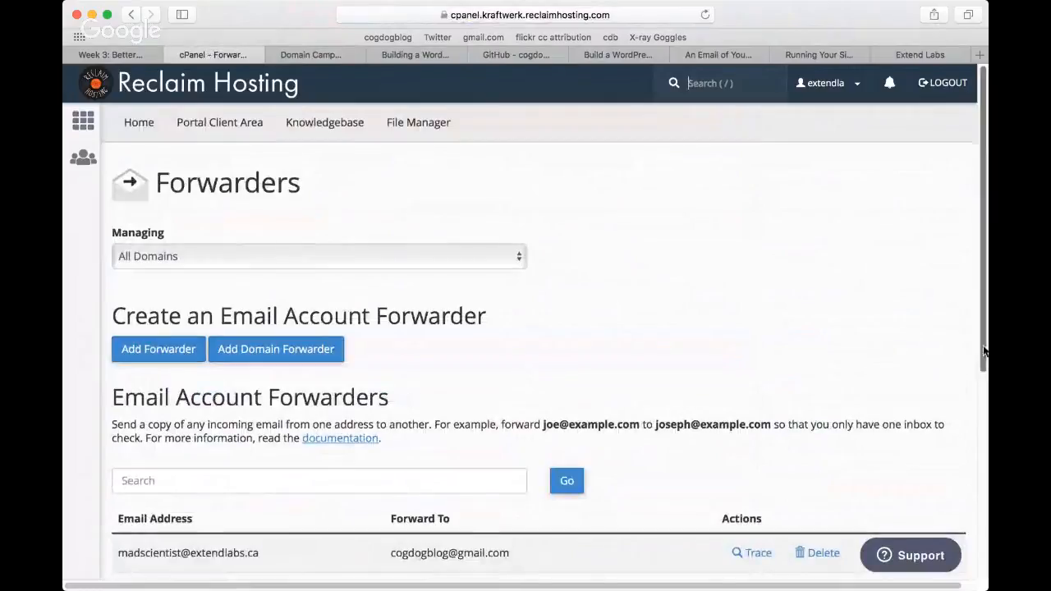
pyautogui.moveTo(984, 350); pyautogui.dragTo(987, 438)
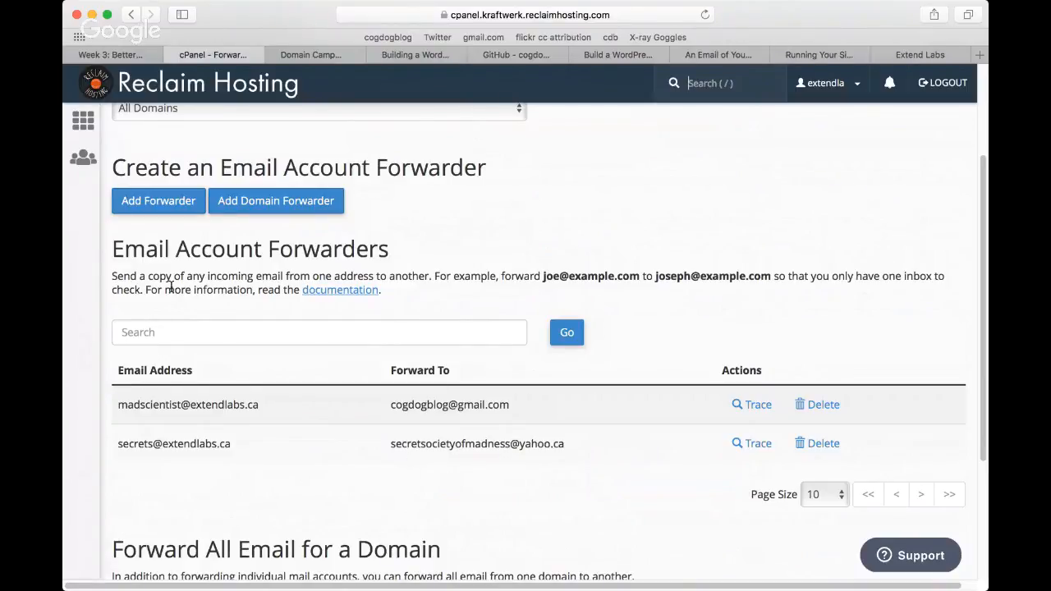
# Step: Start a new email account forwarder with "contact" as the address to forward on the extendlabs.ca domain
pyautogui.click(154, 203)
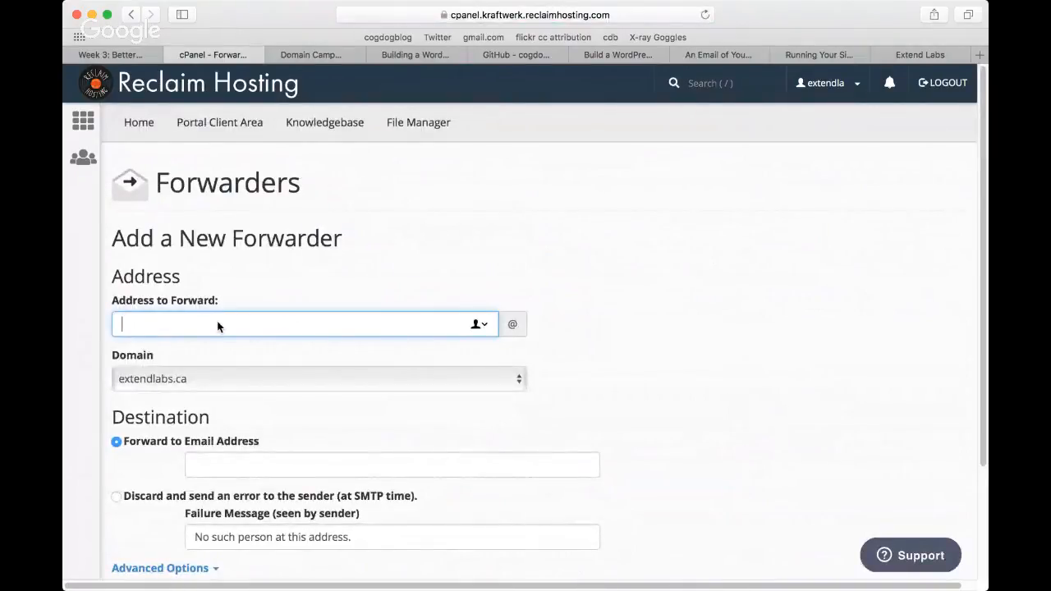
pyautogui.press('BackSpace')
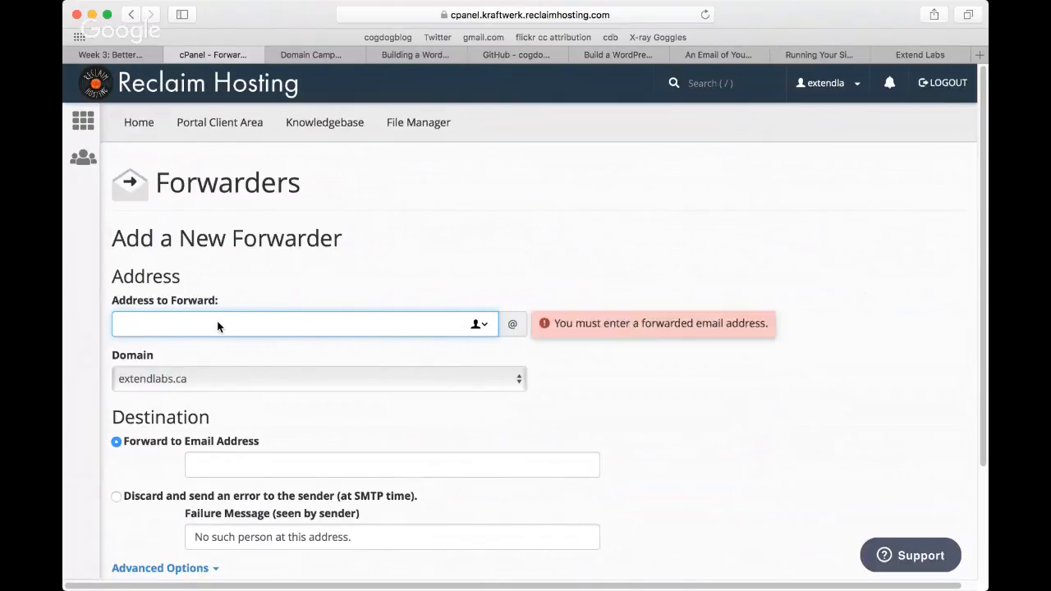
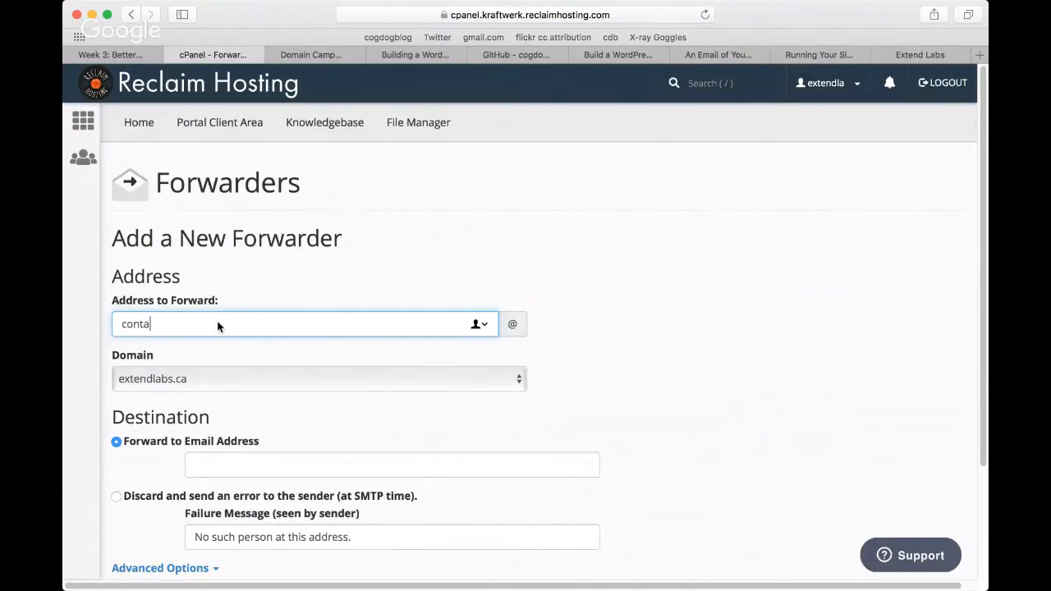
pyautogui.scroll(-4, 987, 305)
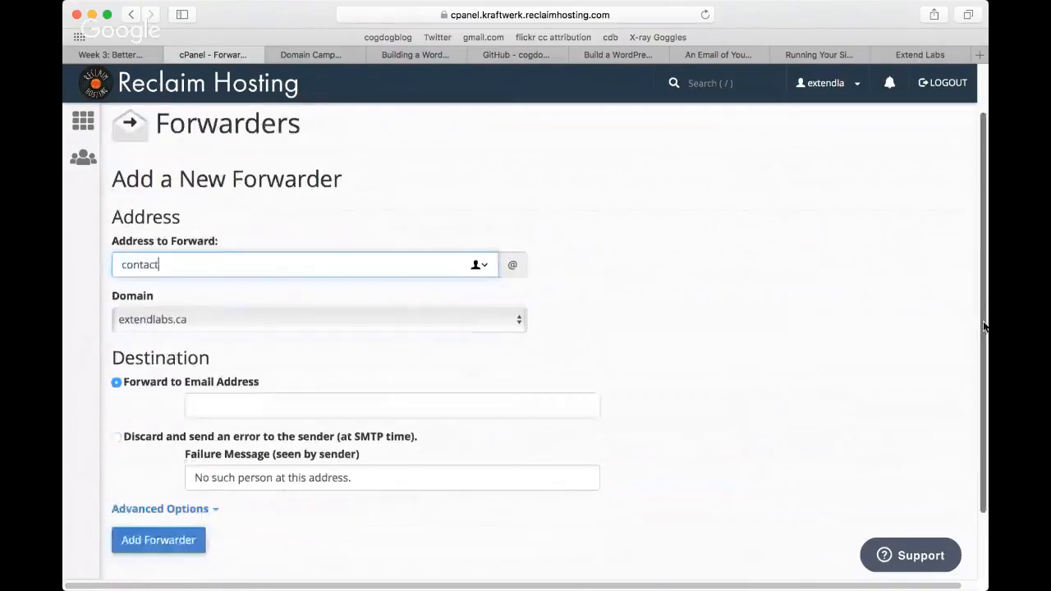
# Step: Enter the recipient's Gmail address as the forwarding destination and add the forwarder
pyautogui.click(271, 328)
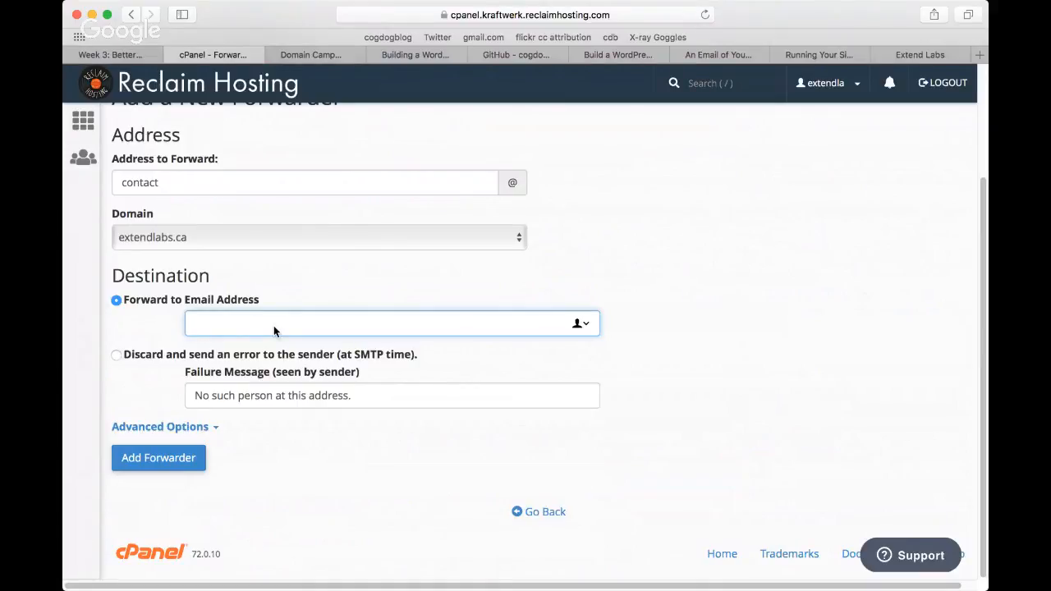
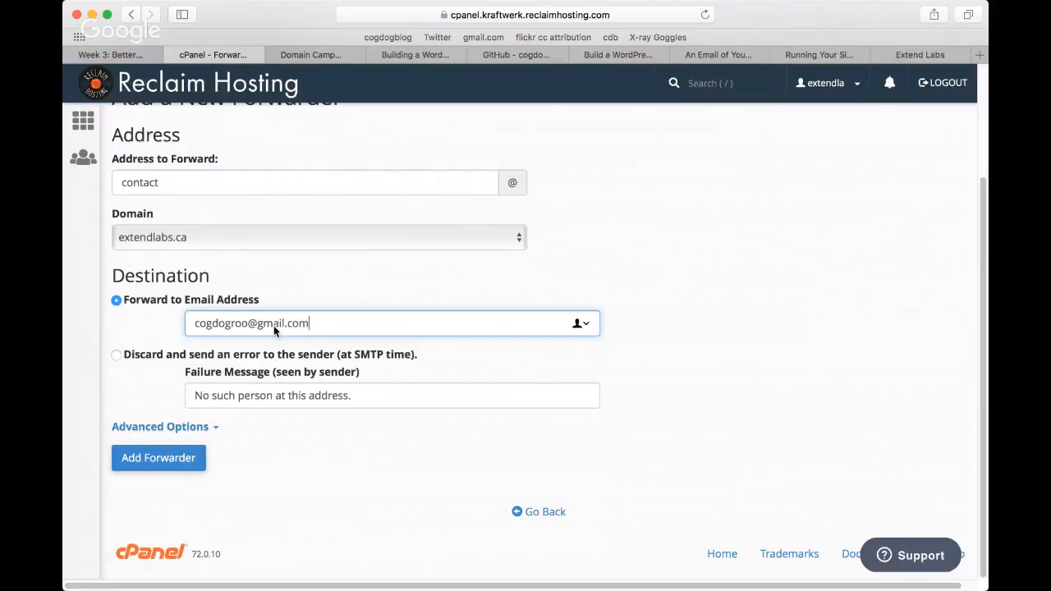
pyautogui.click(170, 454)
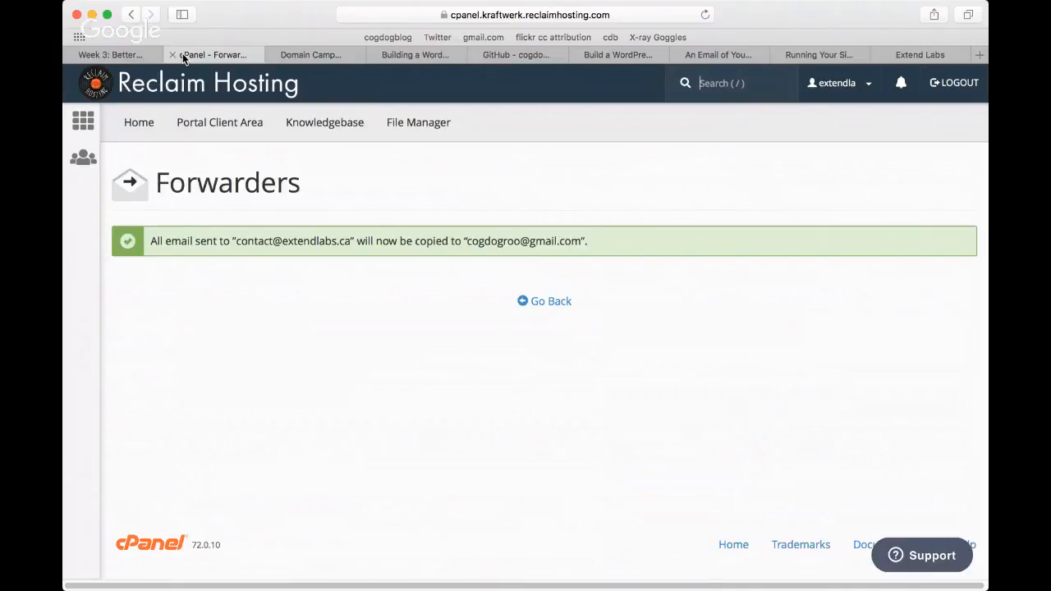
# Step: Switch to the "Running Your Sites under SSL" activity and look through its introduction on http and https
pyautogui.click(812, 54)
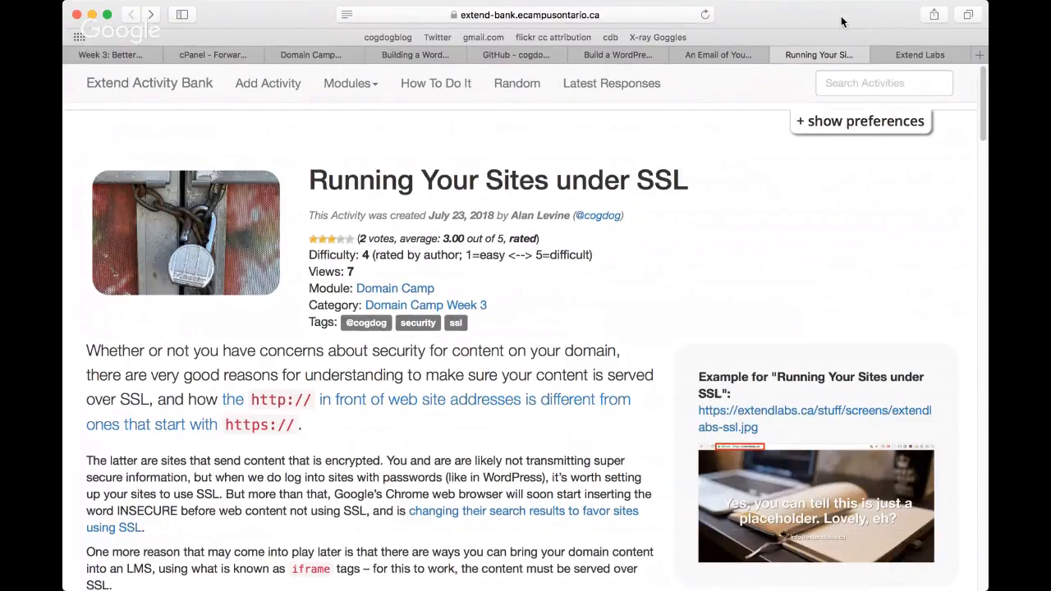
pyautogui.moveTo(841, 22); pyautogui.dragTo(807, 14)
pyautogui.moveTo(982, 124); pyautogui.dragTo(980, 207)
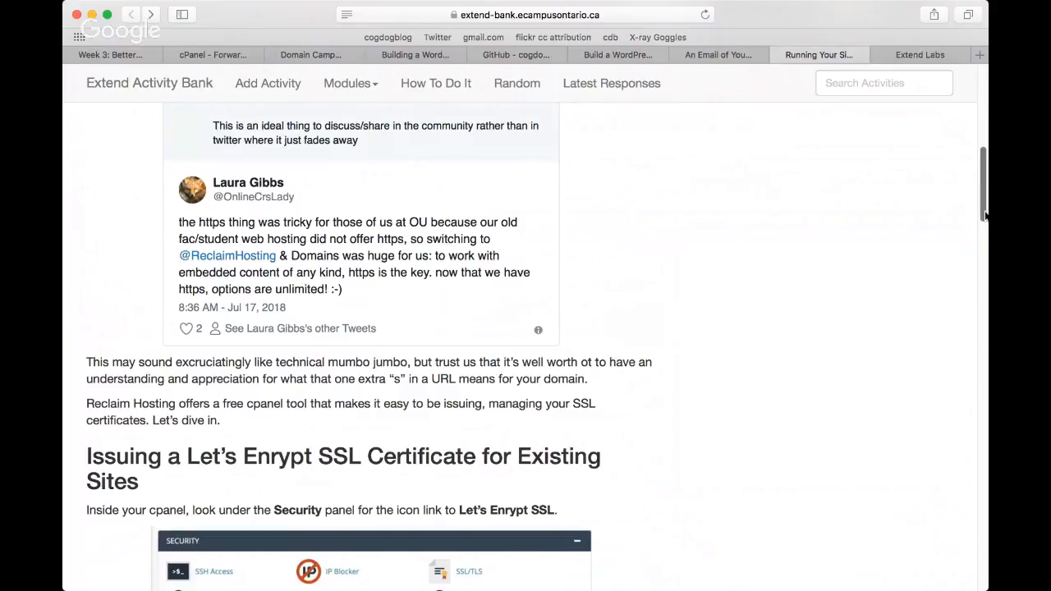
pyautogui.moveTo(985, 215); pyautogui.dragTo(982, 155)
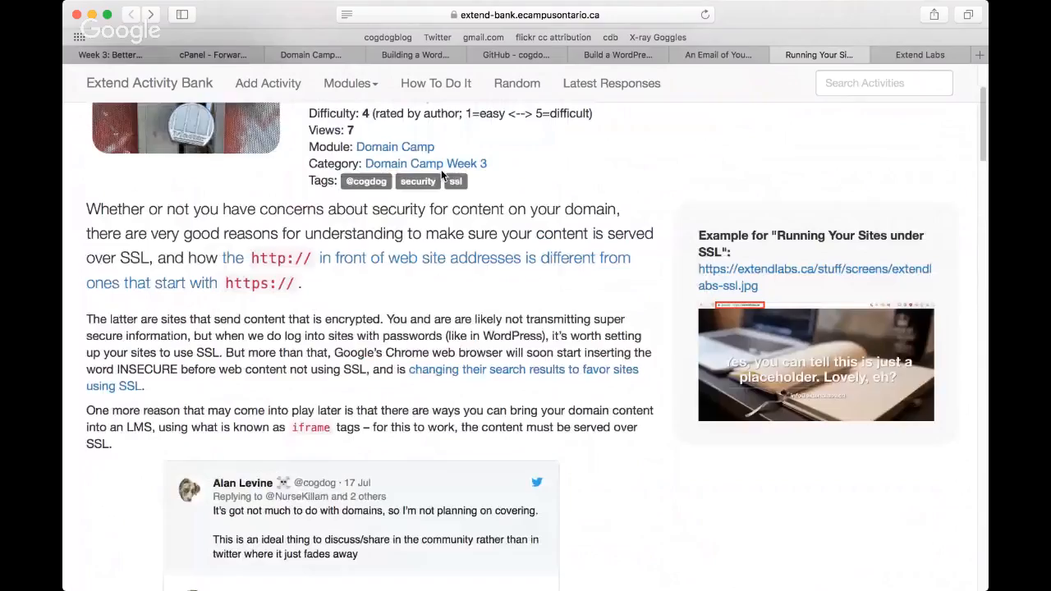
# Step: Return to the cPanel main page and open the Let's Encrypt SSL tool from the security functions
pyautogui.click(190, 57)
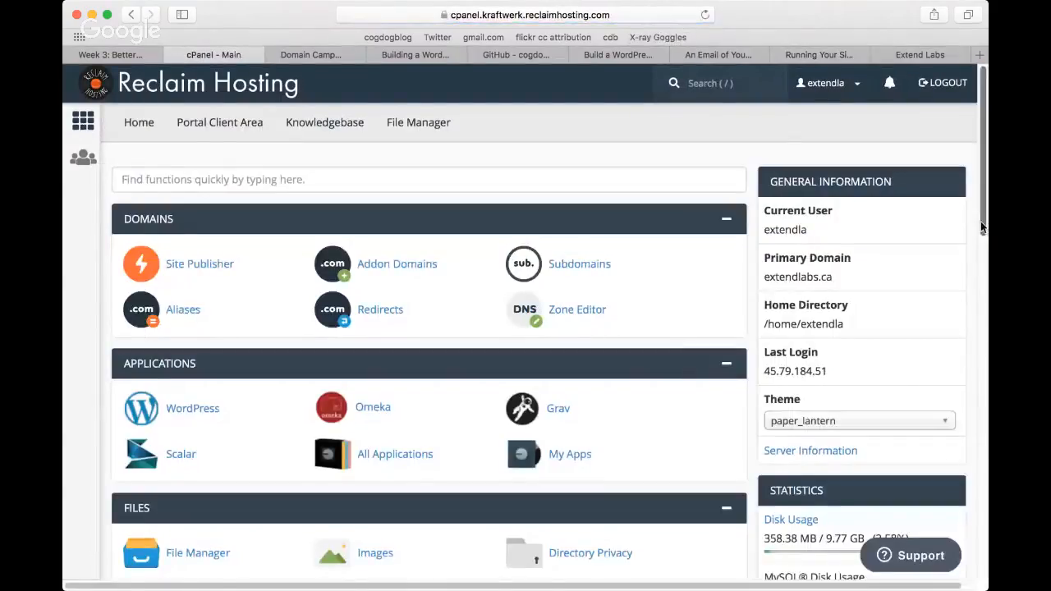
pyautogui.moveTo(982, 223); pyautogui.dragTo(983, 379)
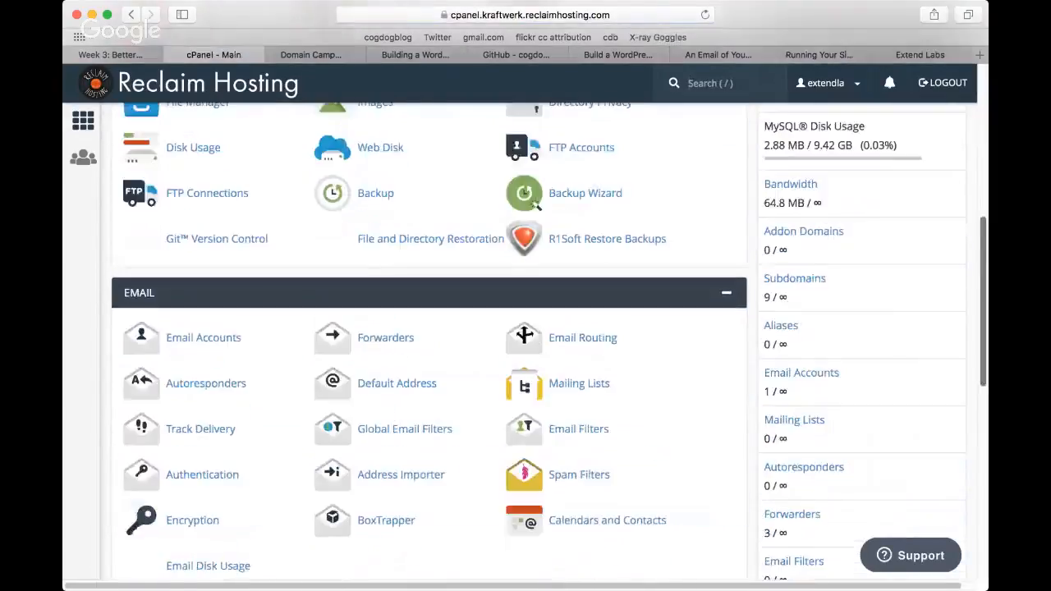
pyautogui.scroll(-8, 875, 402)
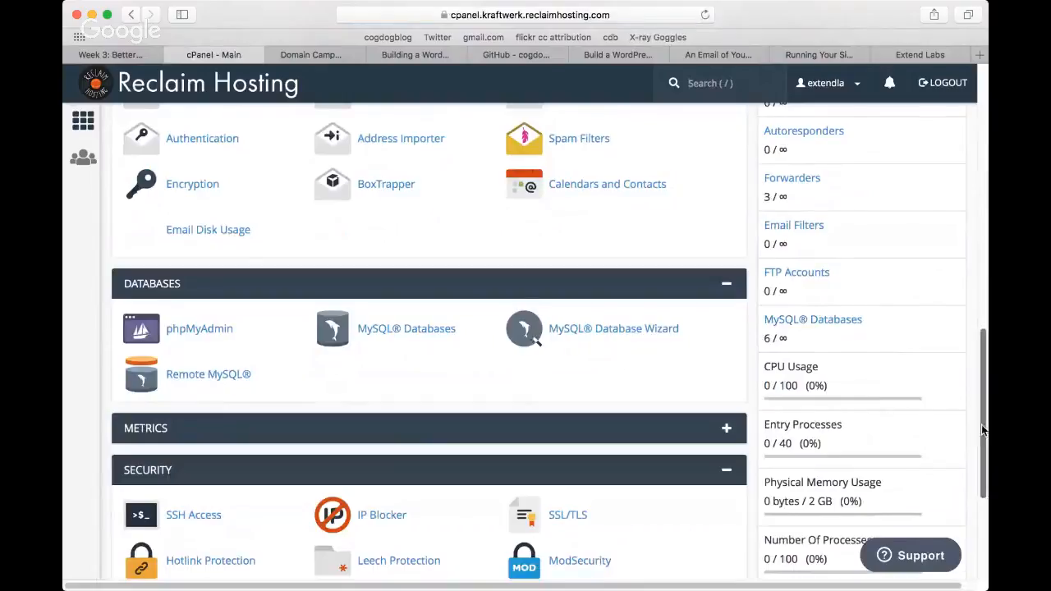
pyautogui.moveTo(981, 425); pyautogui.dragTo(977, 488)
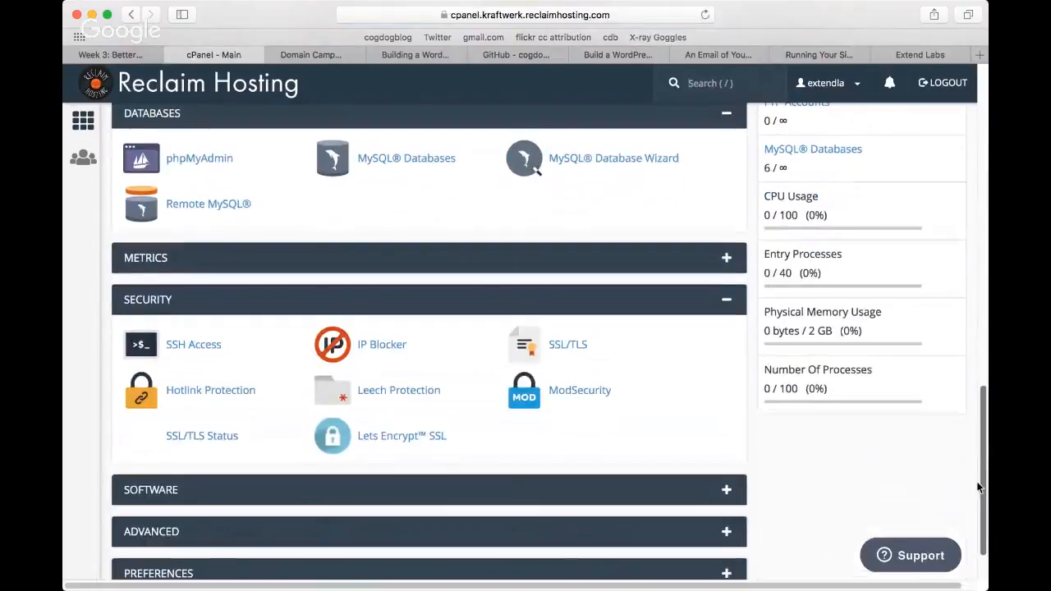
pyautogui.click(378, 438)
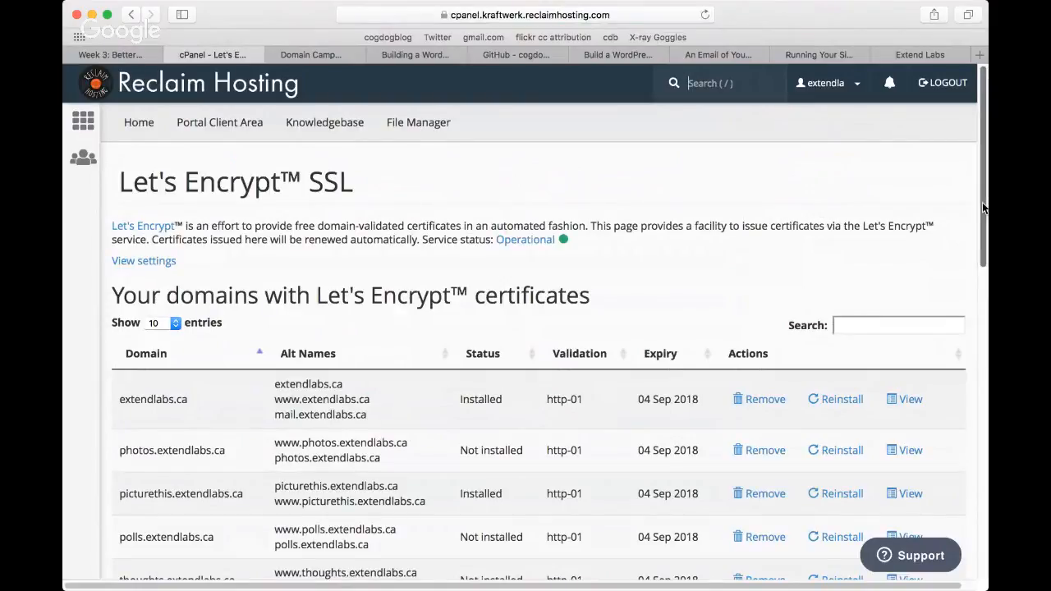
# Step: Examine the domains with certificates and highlight camp.extendlabs.ca among the domains available for a new certificate
pyautogui.moveTo(982, 204); pyautogui.dragTo(985, 436)
pyautogui.moveTo(124, 328); pyautogui.dragTo(112, 289)
pyautogui.click(222, 288)
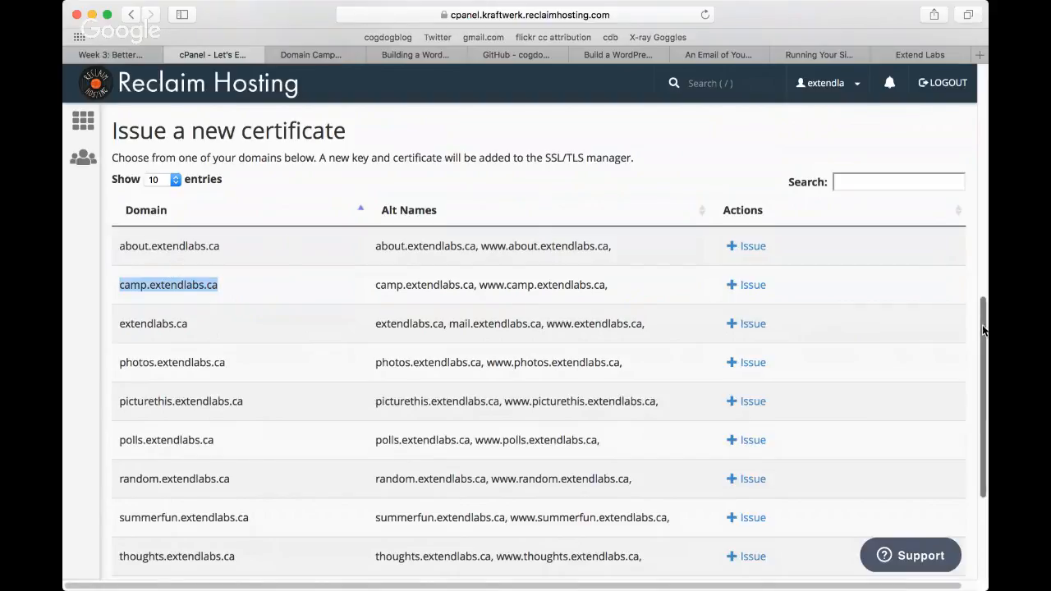
pyautogui.moveTo(982, 330); pyautogui.dragTo(951, 168)
pyautogui.scroll(-4, 951, 215)
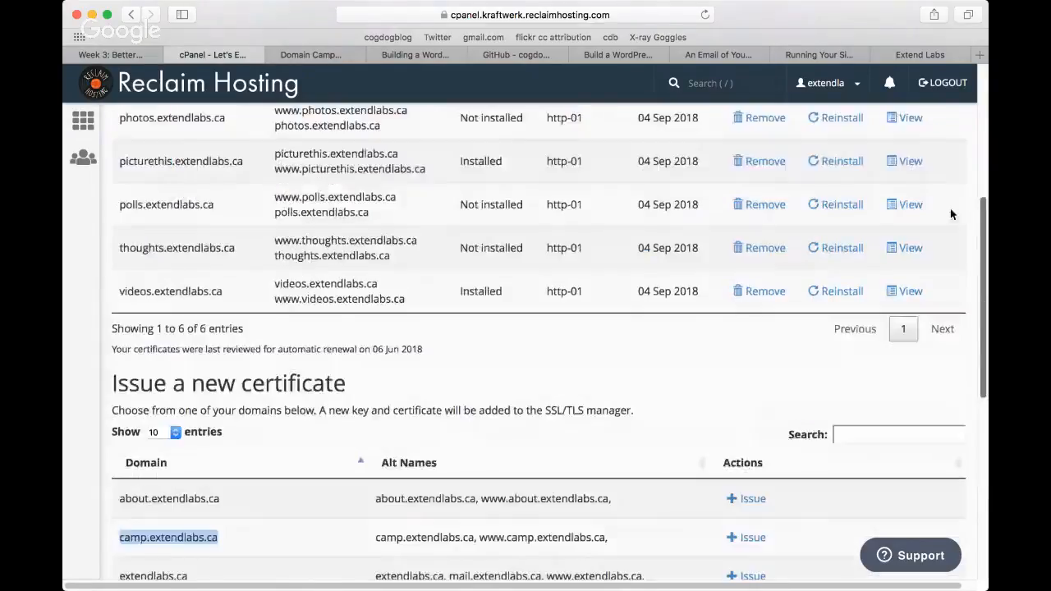
# Step: Issue a new Let's Encrypt certificate for about.extendlabs.ca, including its www alias and using http-01 validation
pyautogui.scroll(-5, 951, 214)
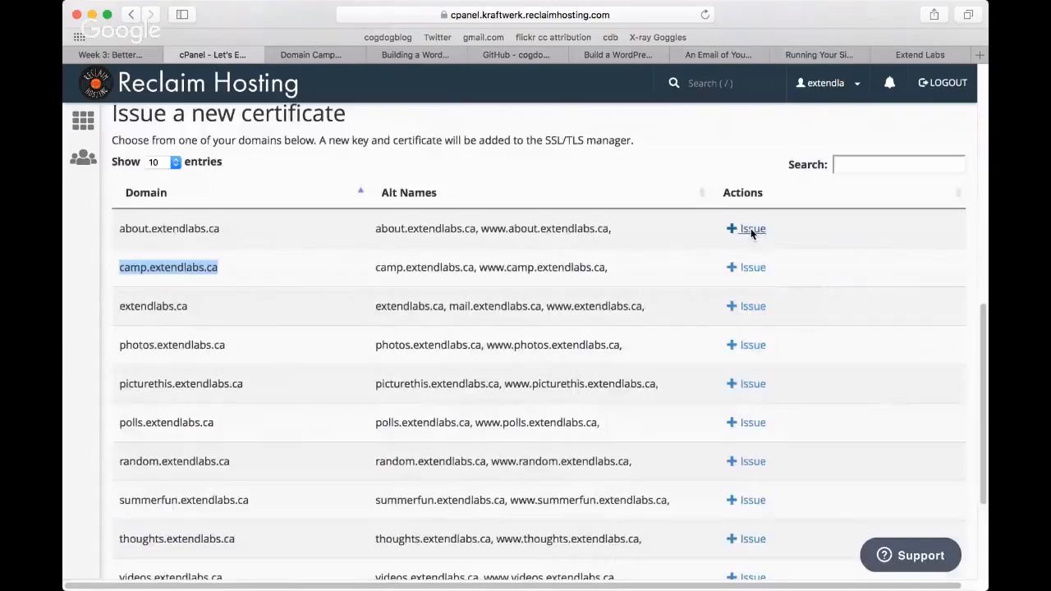
pyautogui.click(750, 228)
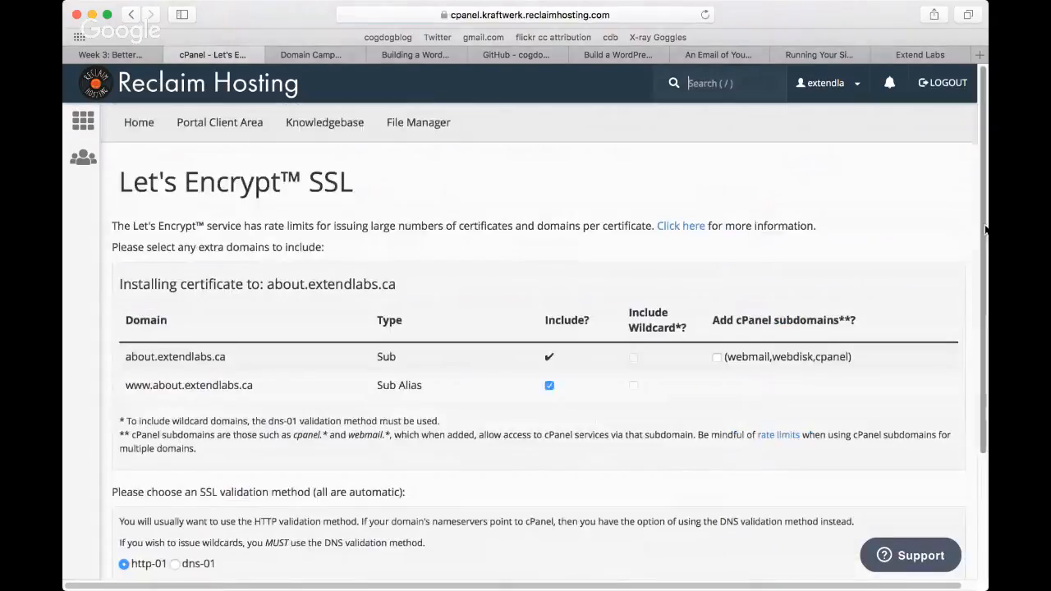
pyautogui.moveTo(984, 238); pyautogui.dragTo(981, 273)
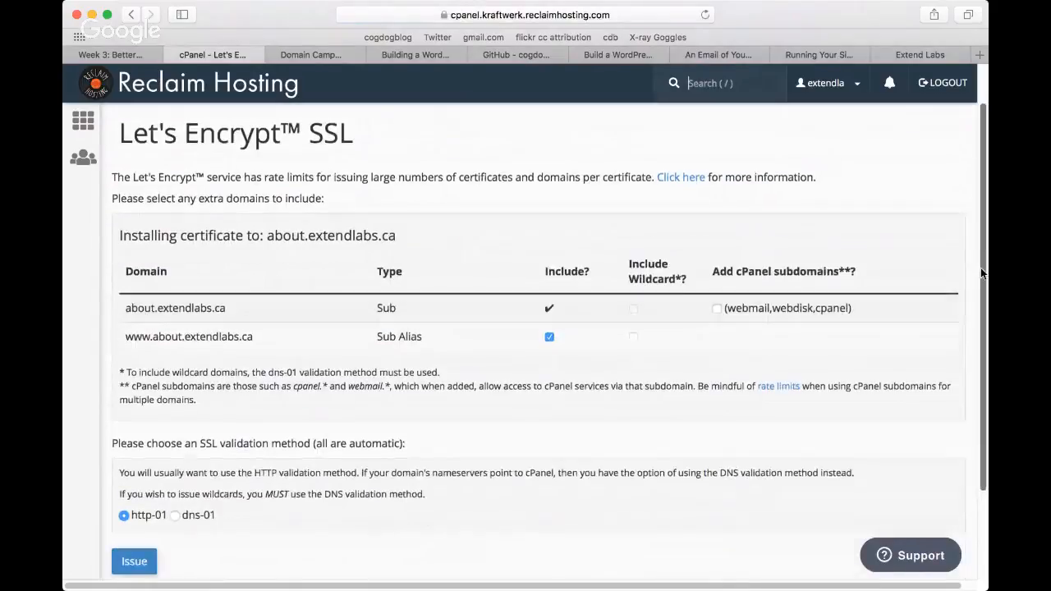
pyautogui.scroll(-2, 980, 268)
pyautogui.click(142, 470)
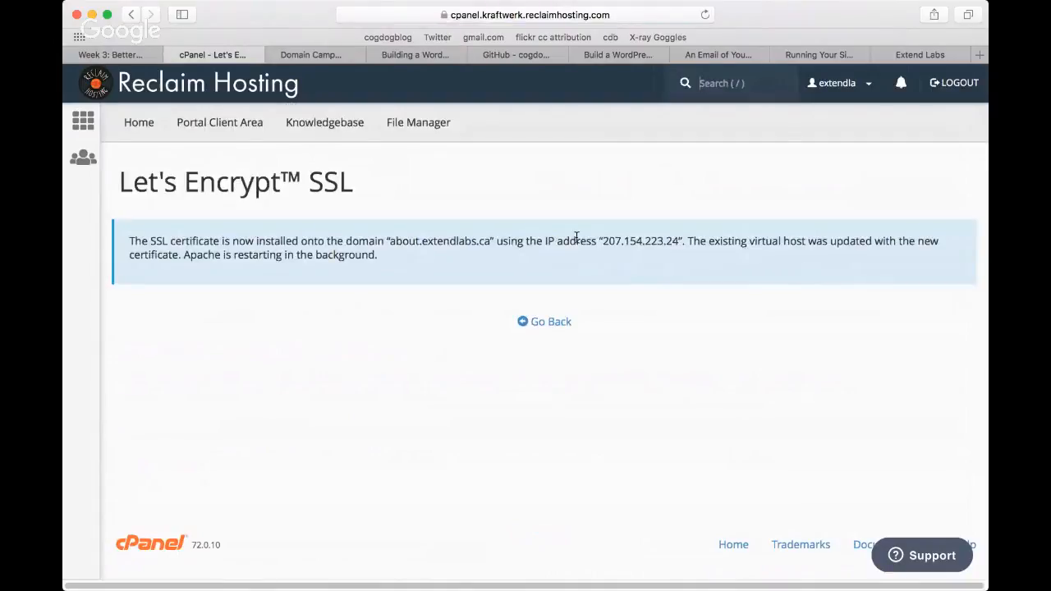
# Step: Load the about.extendlabs.ca site in the browser without specifying a protocol
pyautogui.click(511, 14)
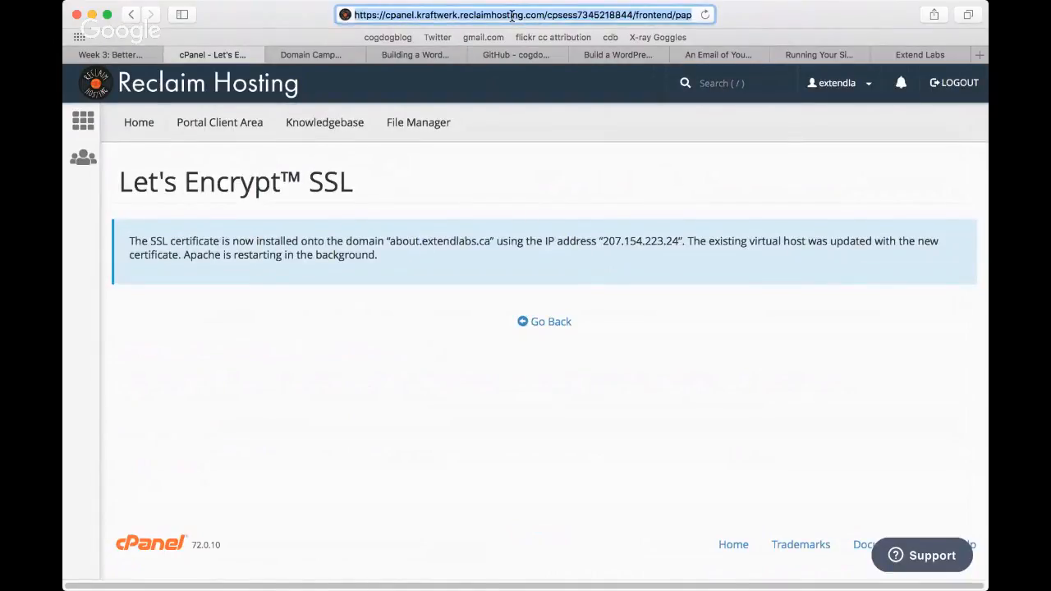
pyautogui.write('about.')
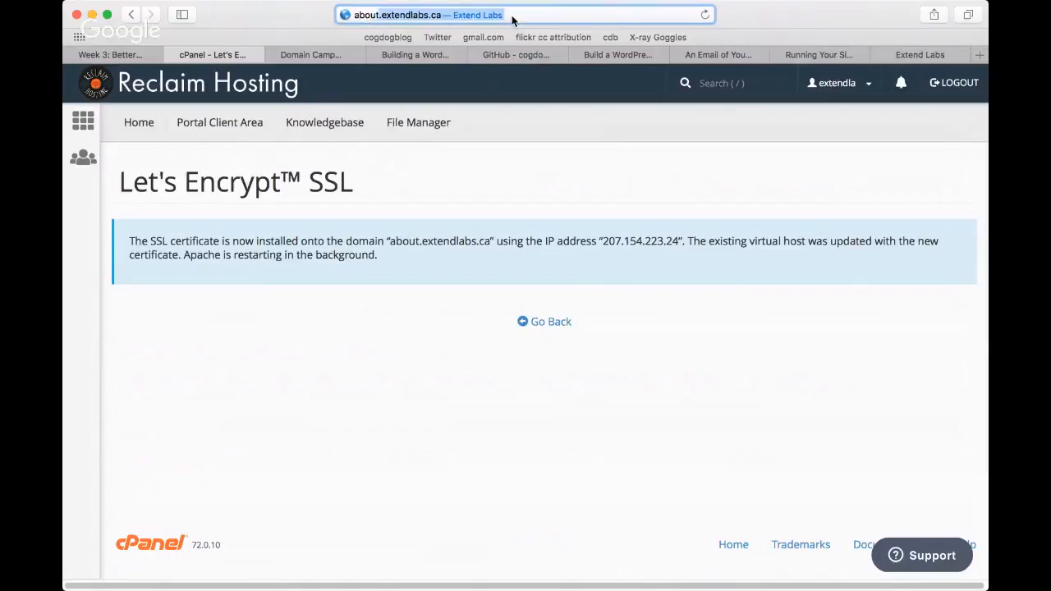
pyautogui.press('Return')
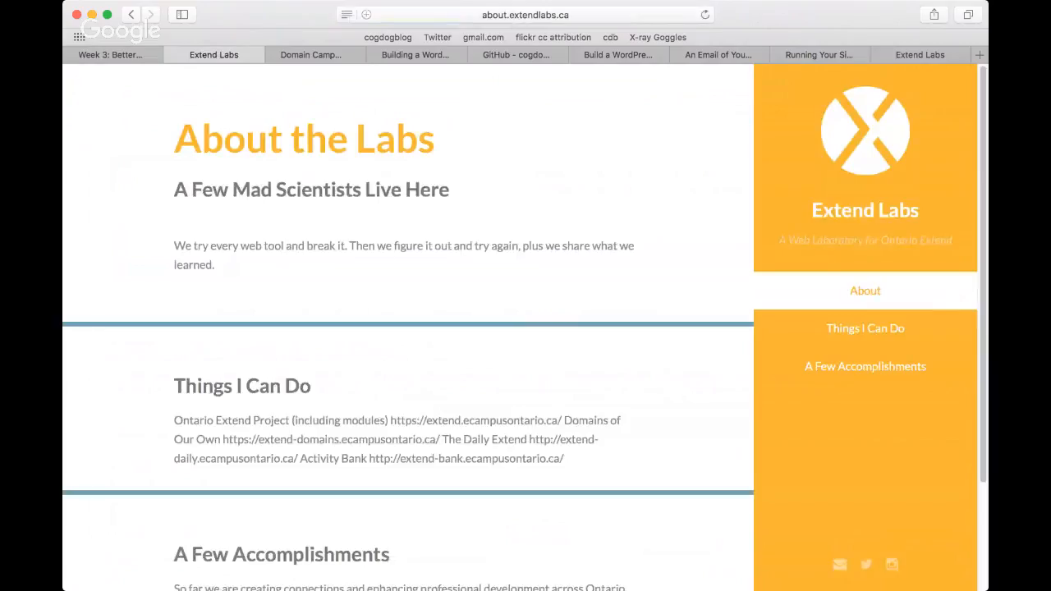
pyautogui.click(483, 18)
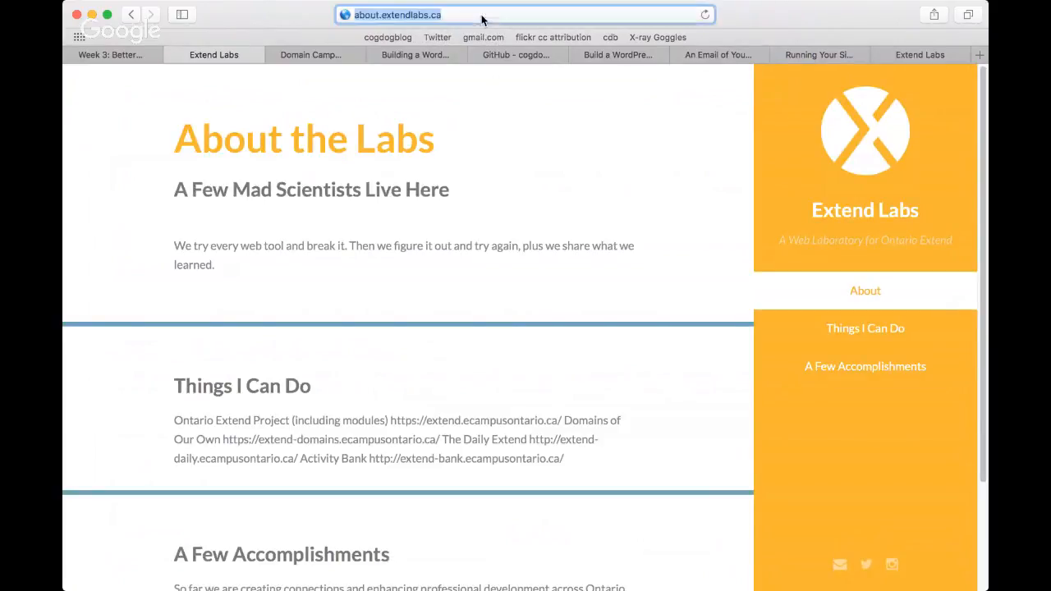
pyautogui.click(358, 18)
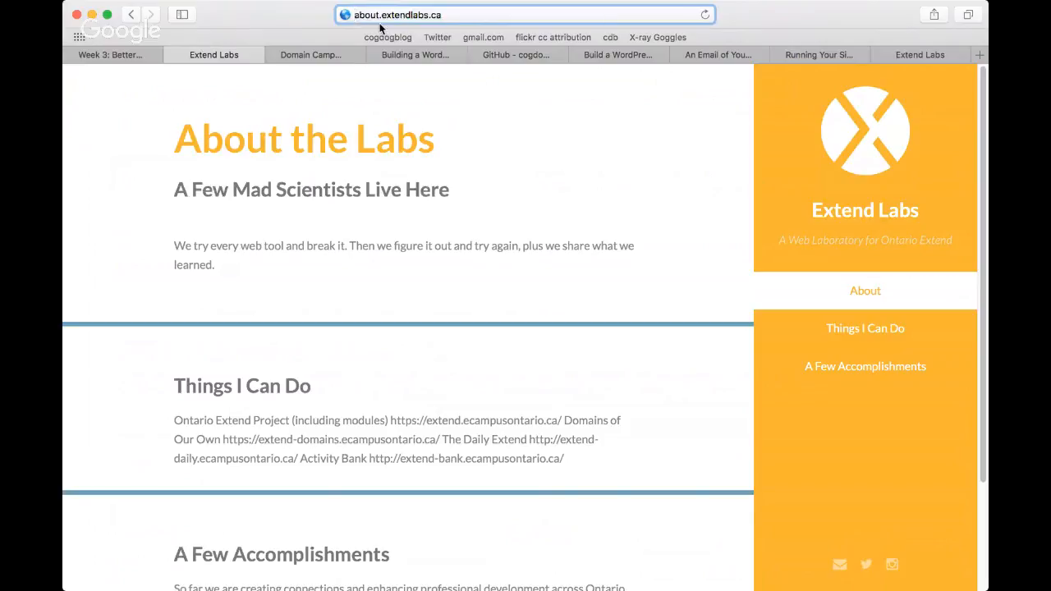
pyautogui.write('http')
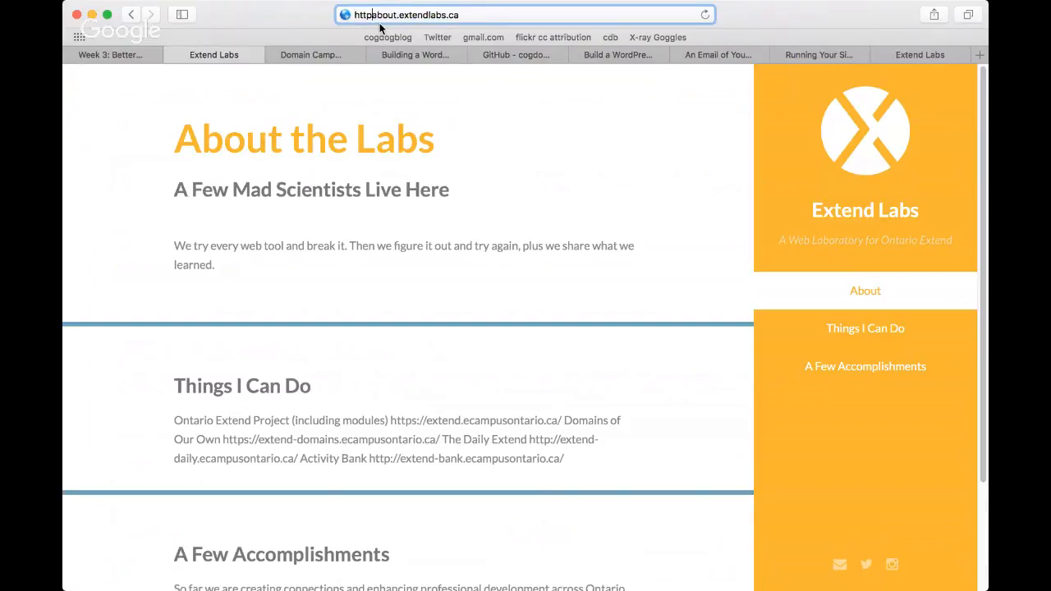
pyautogui.write('s://')
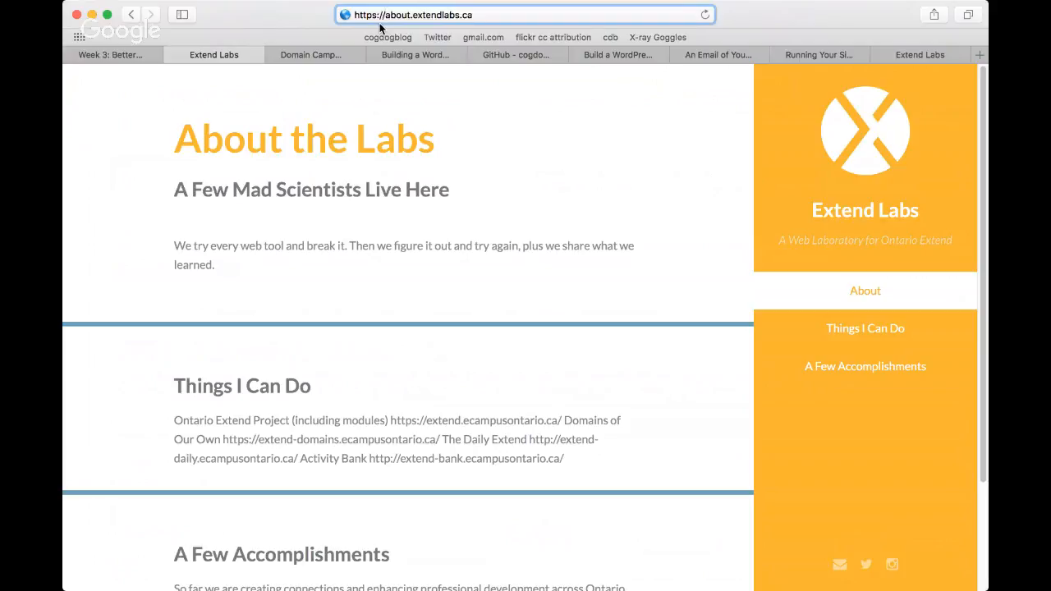
pyautogui.press('Return')
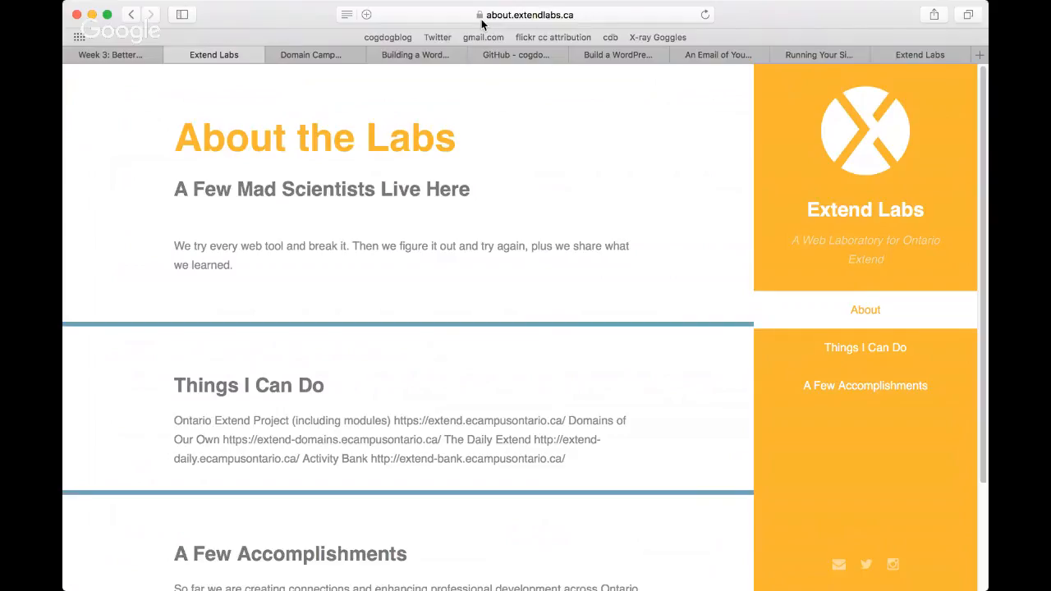
# Step: Return to the SSL activity and review its instructions for issuing certificates, redirecting to HTTPS, existing WordPress sites and new apps
pyautogui.click(821, 55)
pyautogui.scroll(-10, 975, 231)
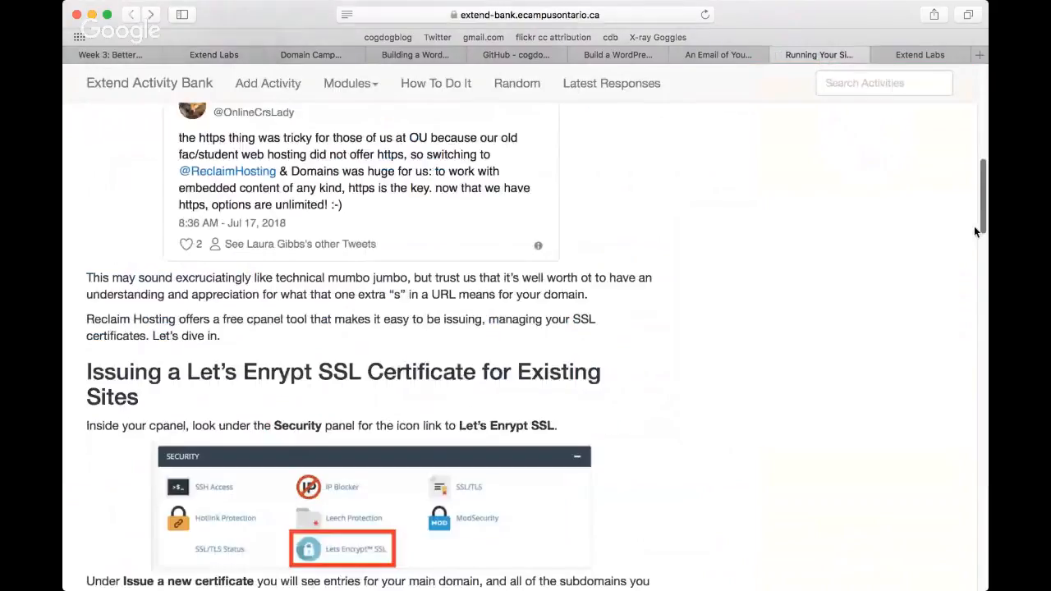
pyautogui.scroll(-1, 976, 234)
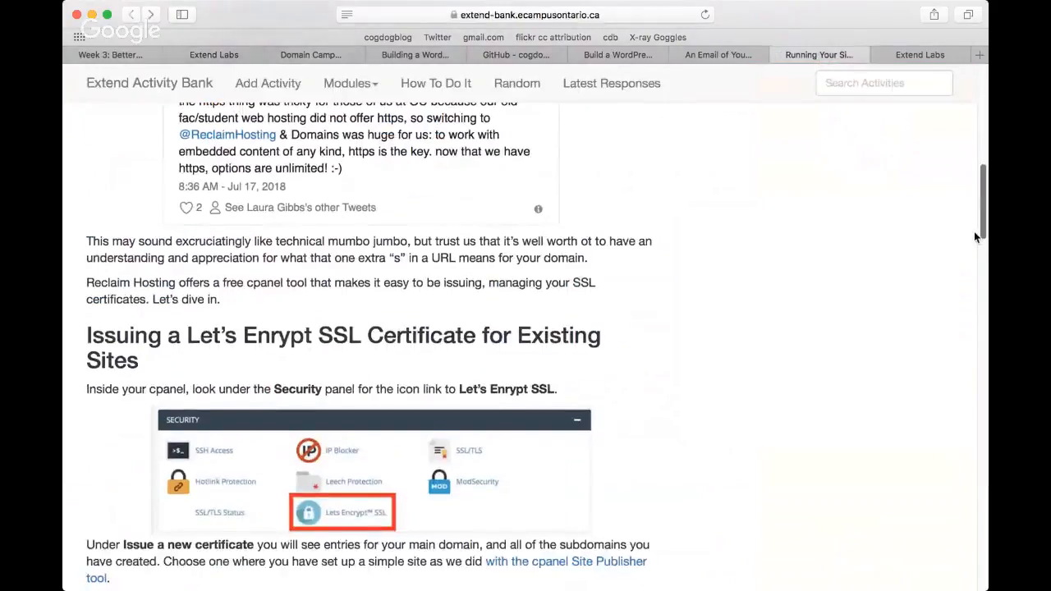
pyautogui.moveTo(975, 232); pyautogui.dragTo(971, 335)
pyautogui.scroll(1, 972, 333)
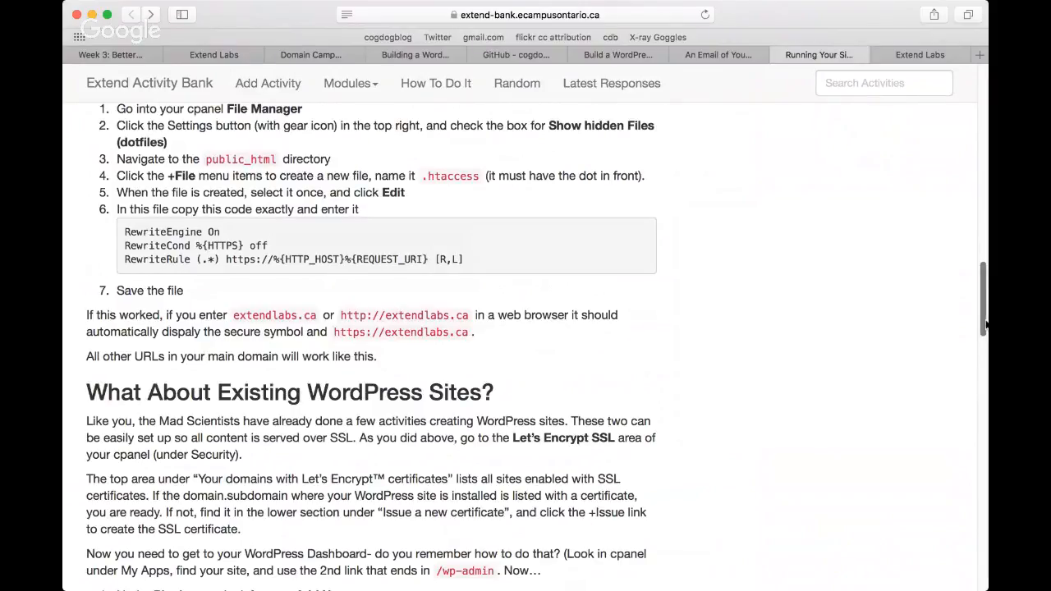
pyautogui.moveTo(986, 324); pyautogui.dragTo(983, 364)
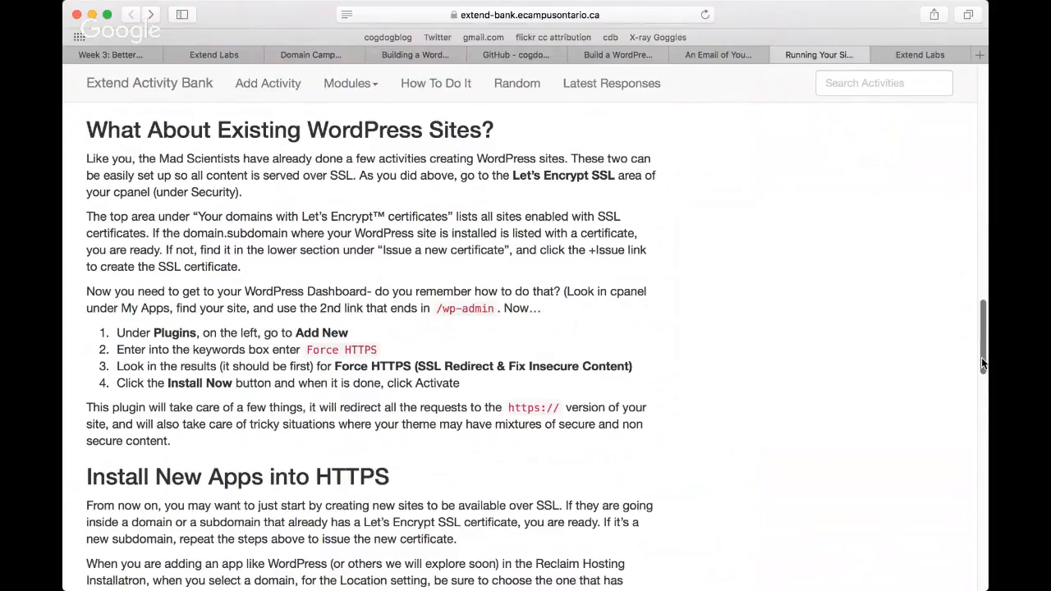
pyautogui.moveTo(982, 358); pyautogui.dragTo(974, 410)
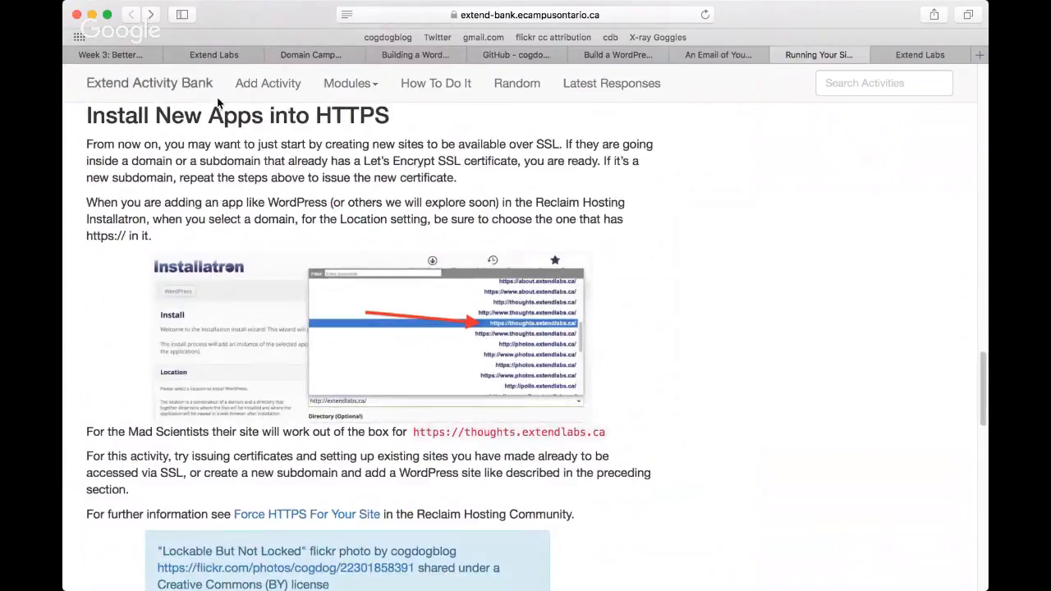
# Step: Go back to the cPanel home page and open the Installatron install form for WordPress
pyautogui.click(214, 55)
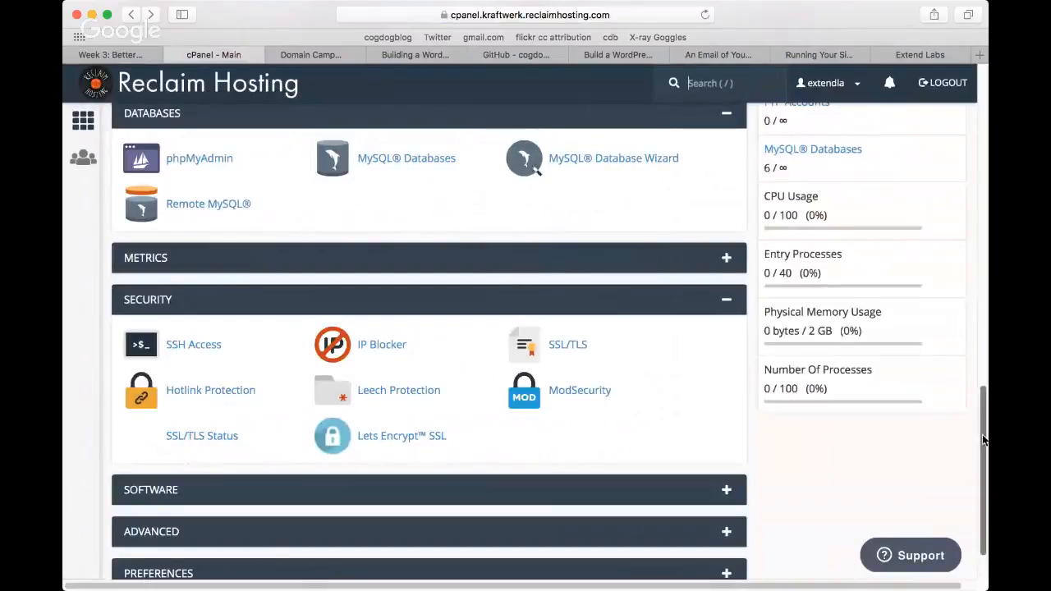
pyautogui.scroll(10, 974, 290)
pyautogui.scroll(15, 973, 285)
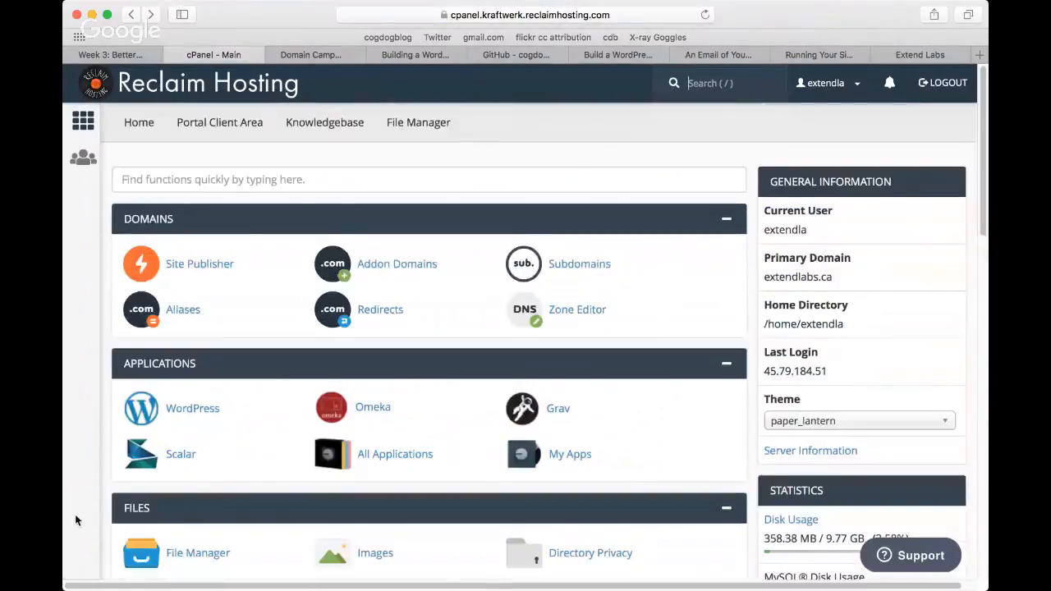
pyautogui.click(182, 411)
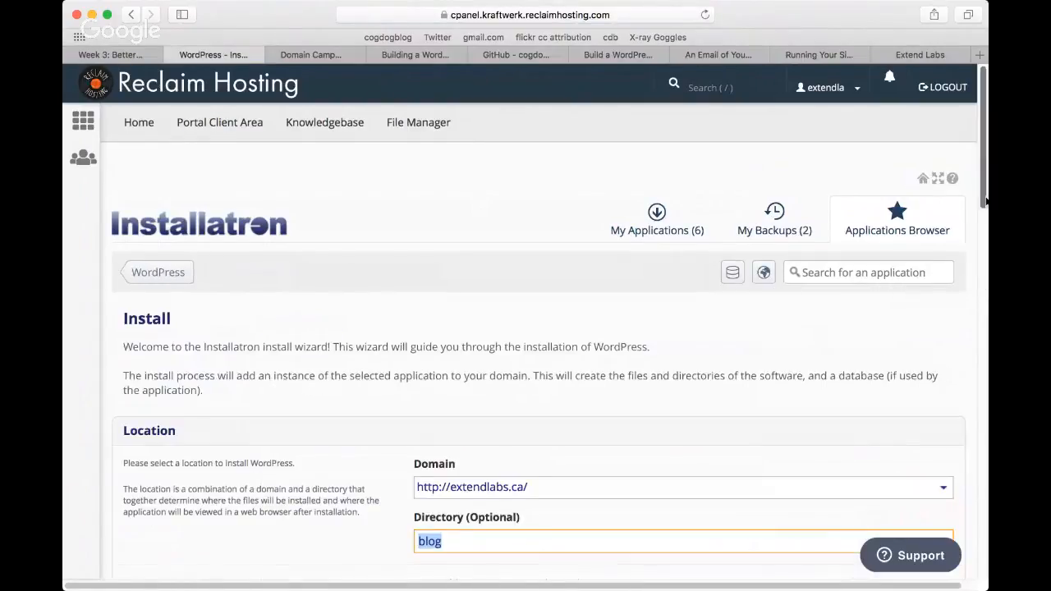
pyautogui.scroll(-5, 983, 198)
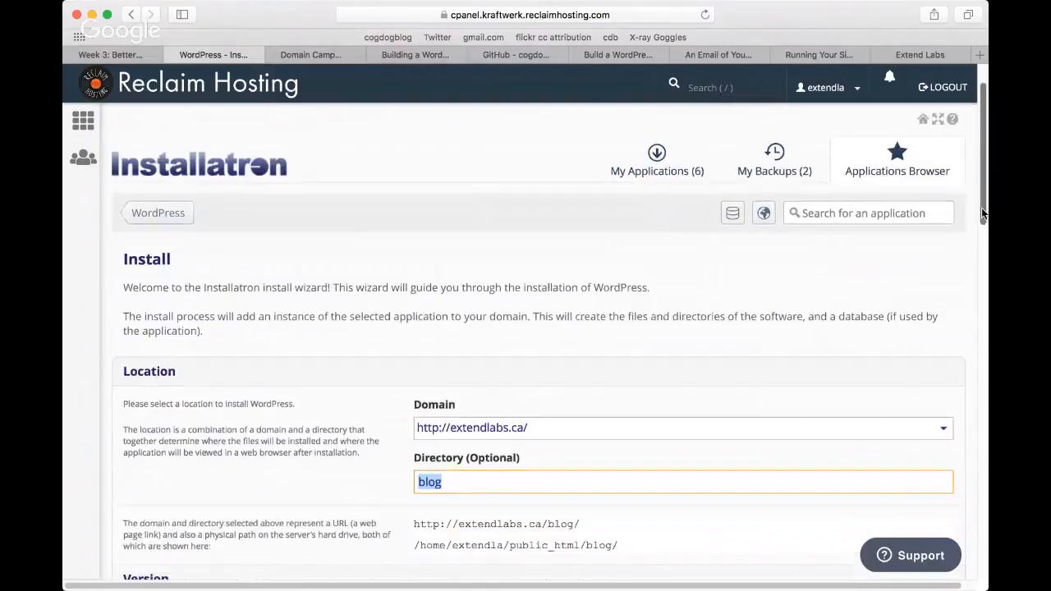
pyautogui.click(944, 201)
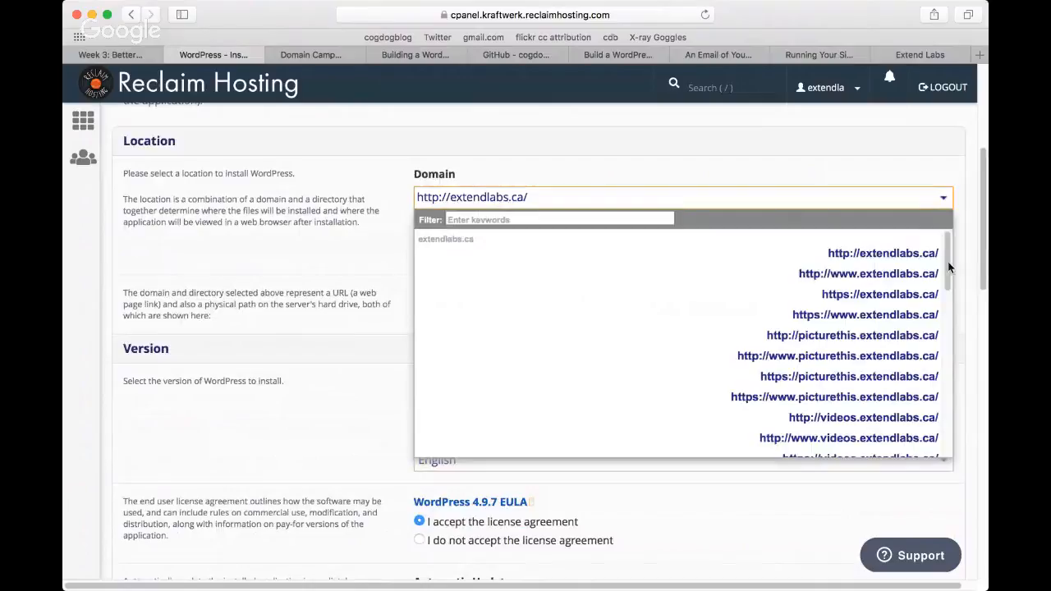
pyautogui.scroll(-1, 949, 267)
pyautogui.moveTo(947, 278); pyautogui.dragTo(949, 337)
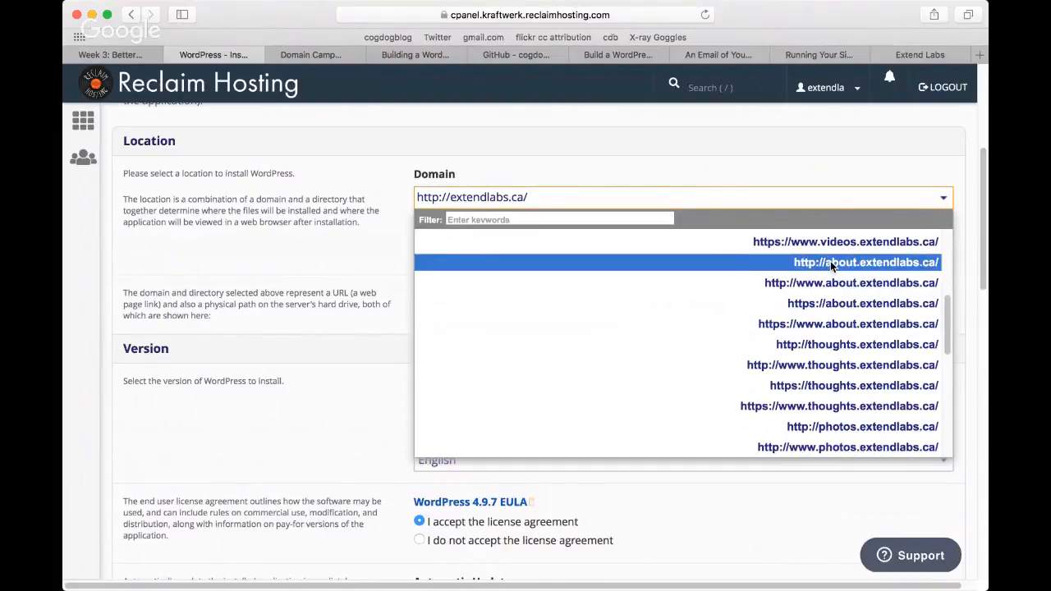
pyautogui.click(820, 304)
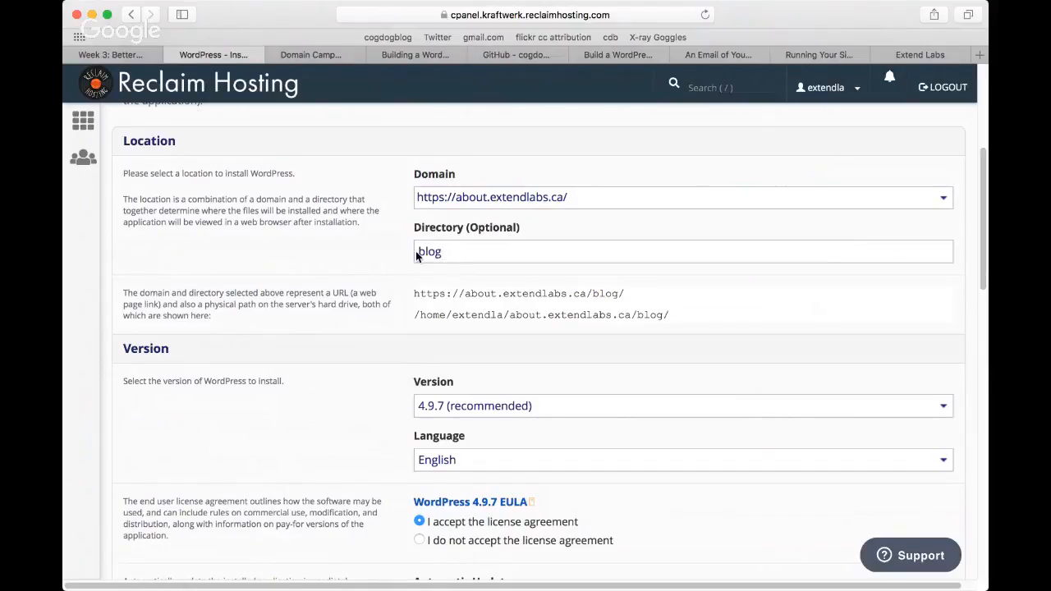
# Step: Clear the optional directory "blog" so WordPress installs at the root of the about.extendlabs.ca subdomain
pyautogui.click(448, 255)
pyautogui.press('BackSpace')
pyautogui.press('BackSpace')
pyautogui.press('BackSpace')
pyautogui.press('BackSpace')
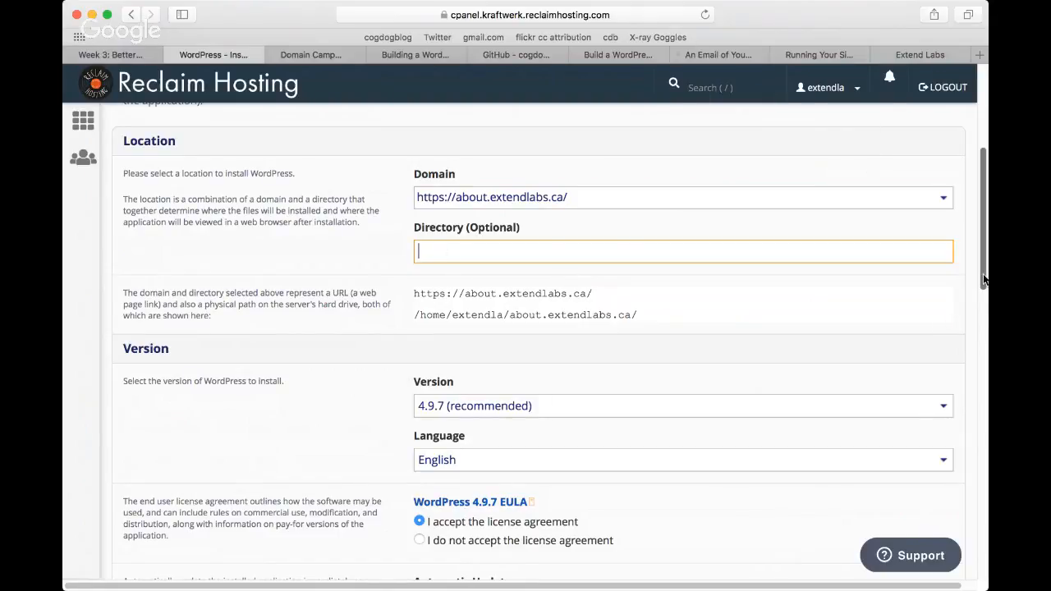
pyautogui.moveTo(984, 279); pyautogui.dragTo(949, 7)
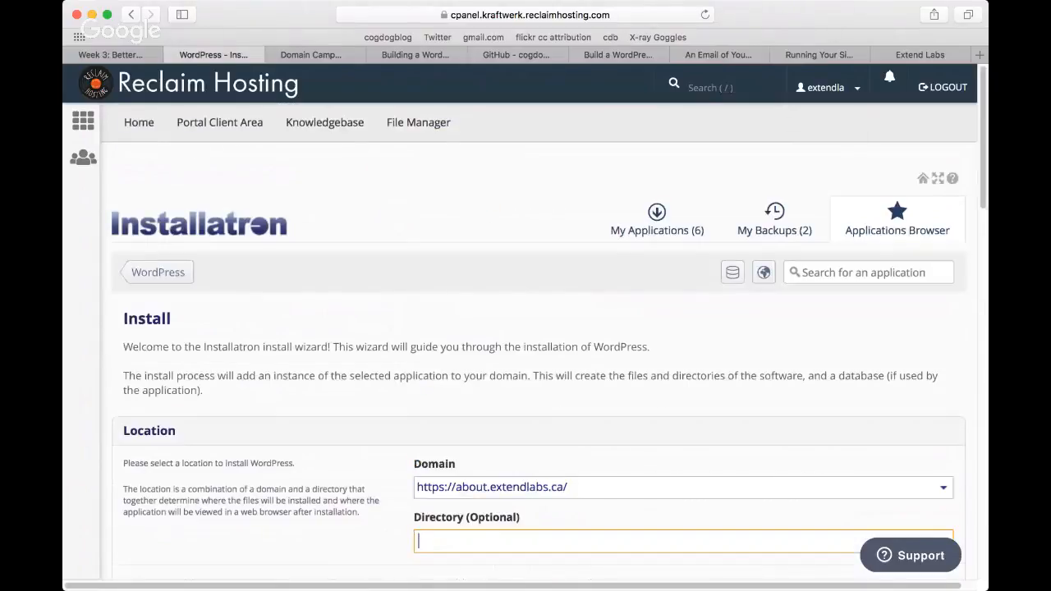
pyautogui.press('super+Tab')
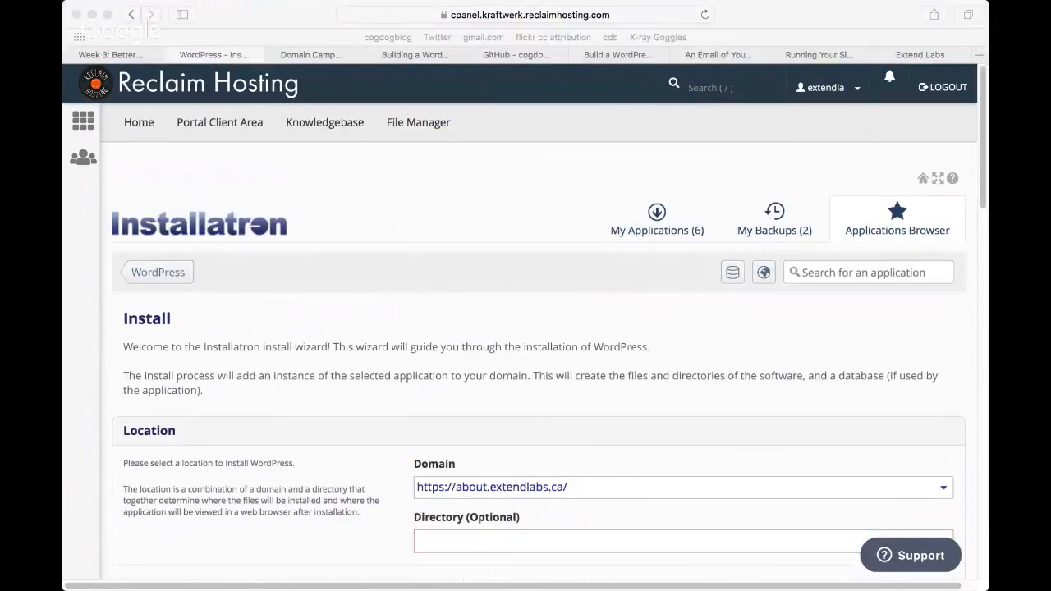